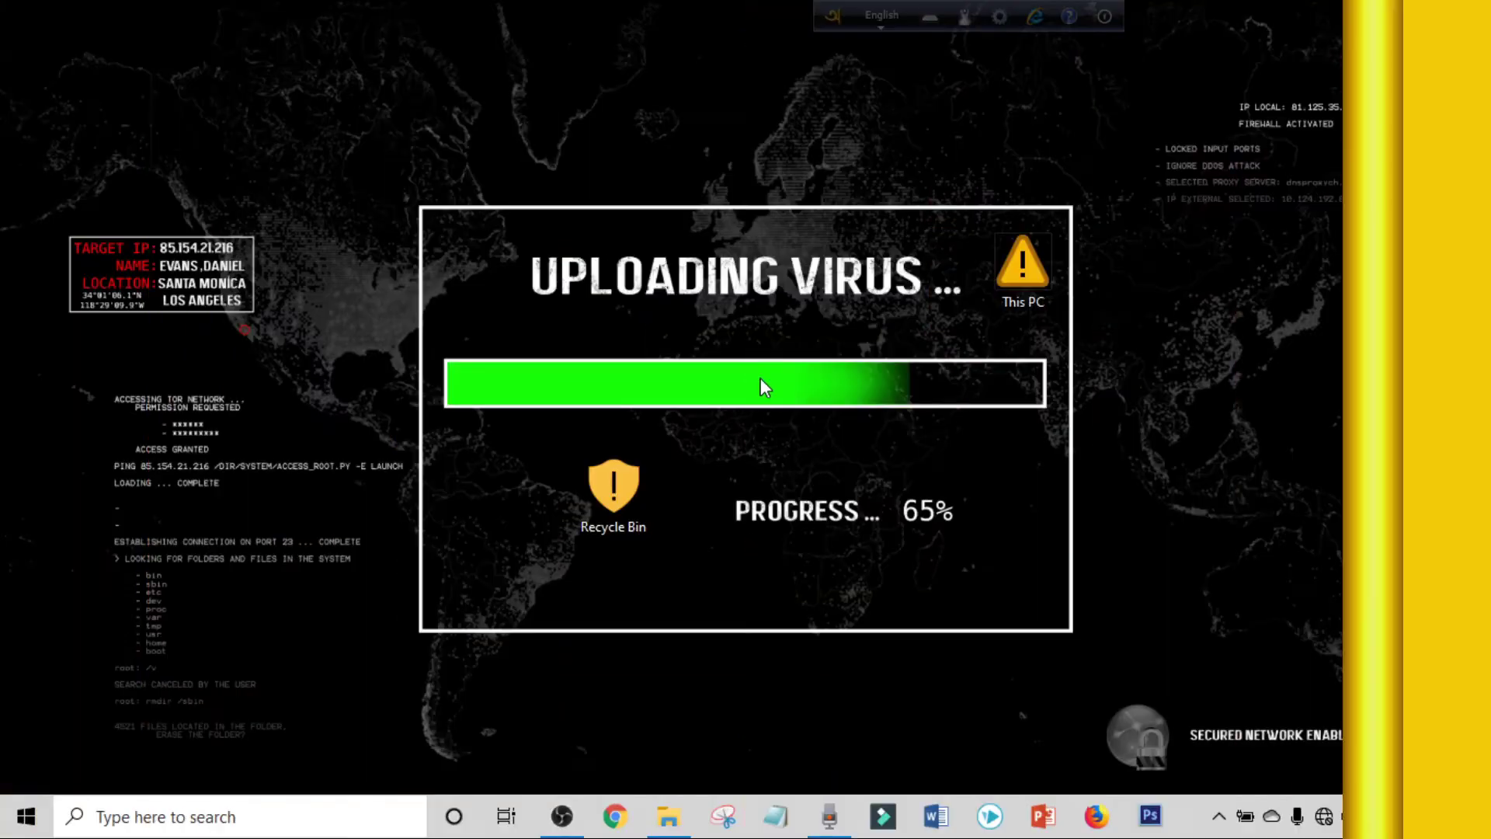
Launch PowerPoint with a new blank presentation and switch the slide to the Blank layout.
left_click(1044, 817)
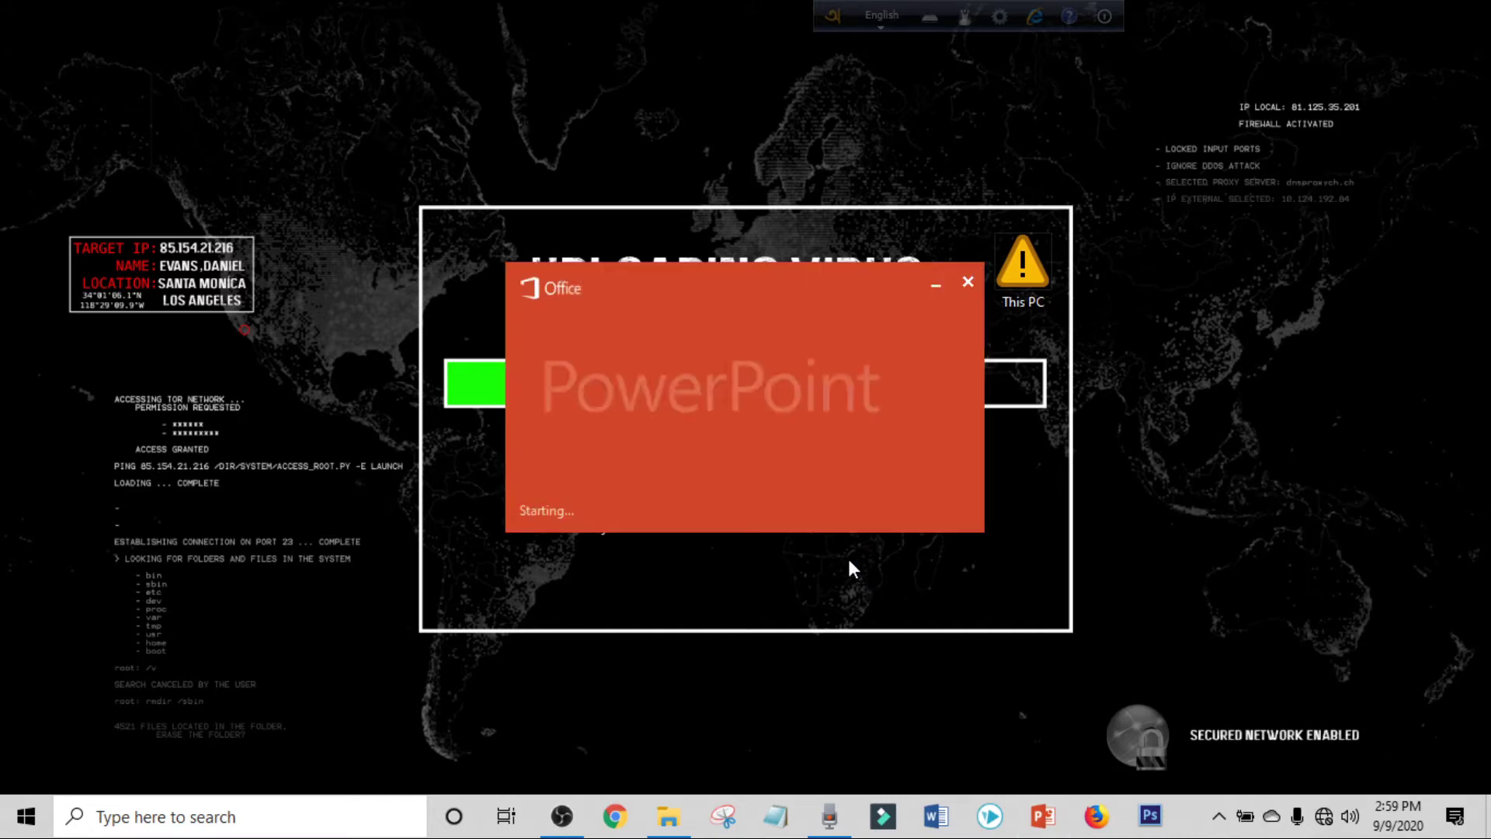
left_click(524, 240)
left_click(264, 70)
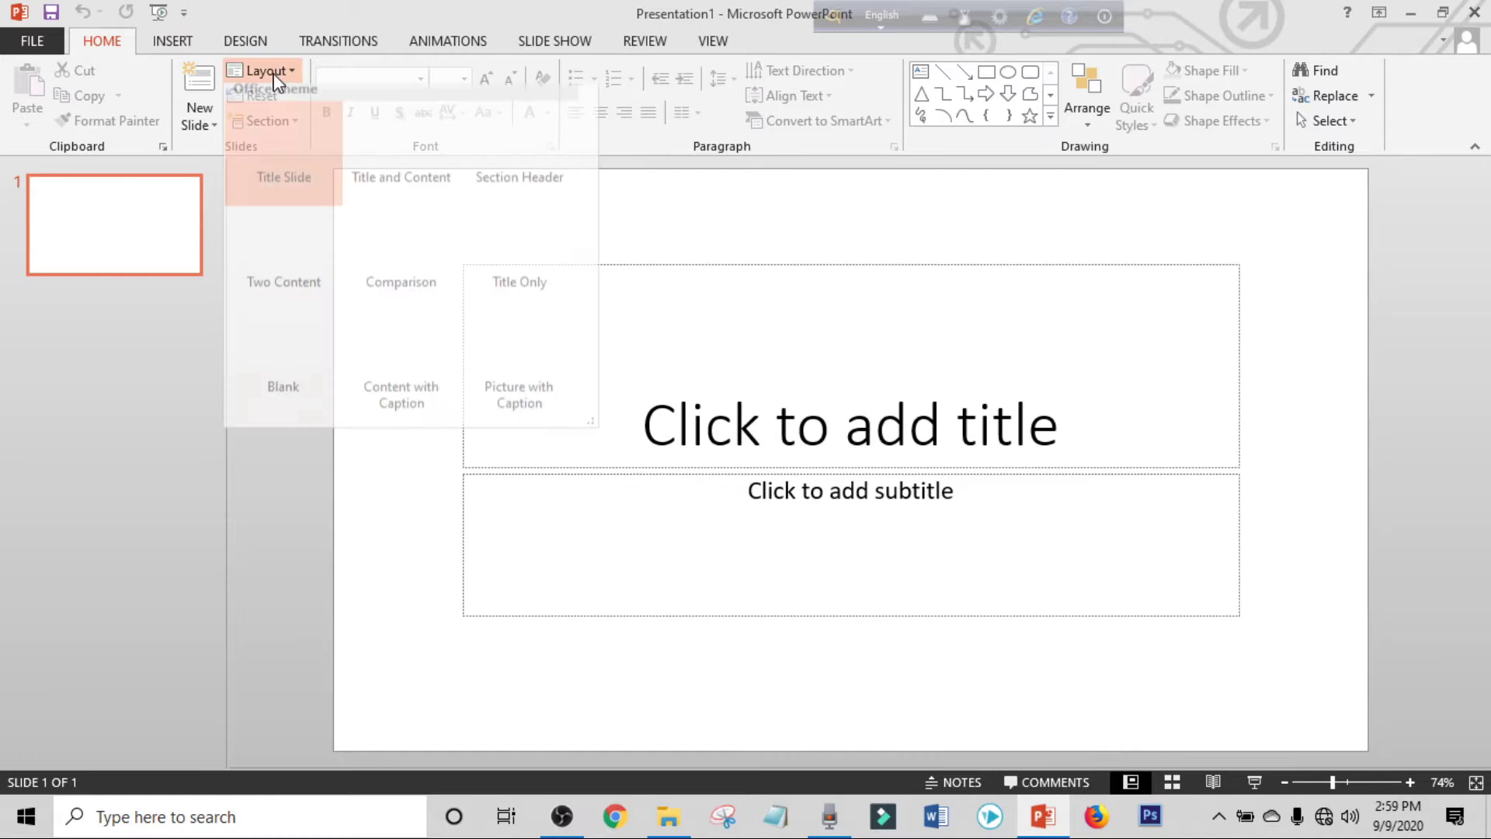
left_click(281, 375)
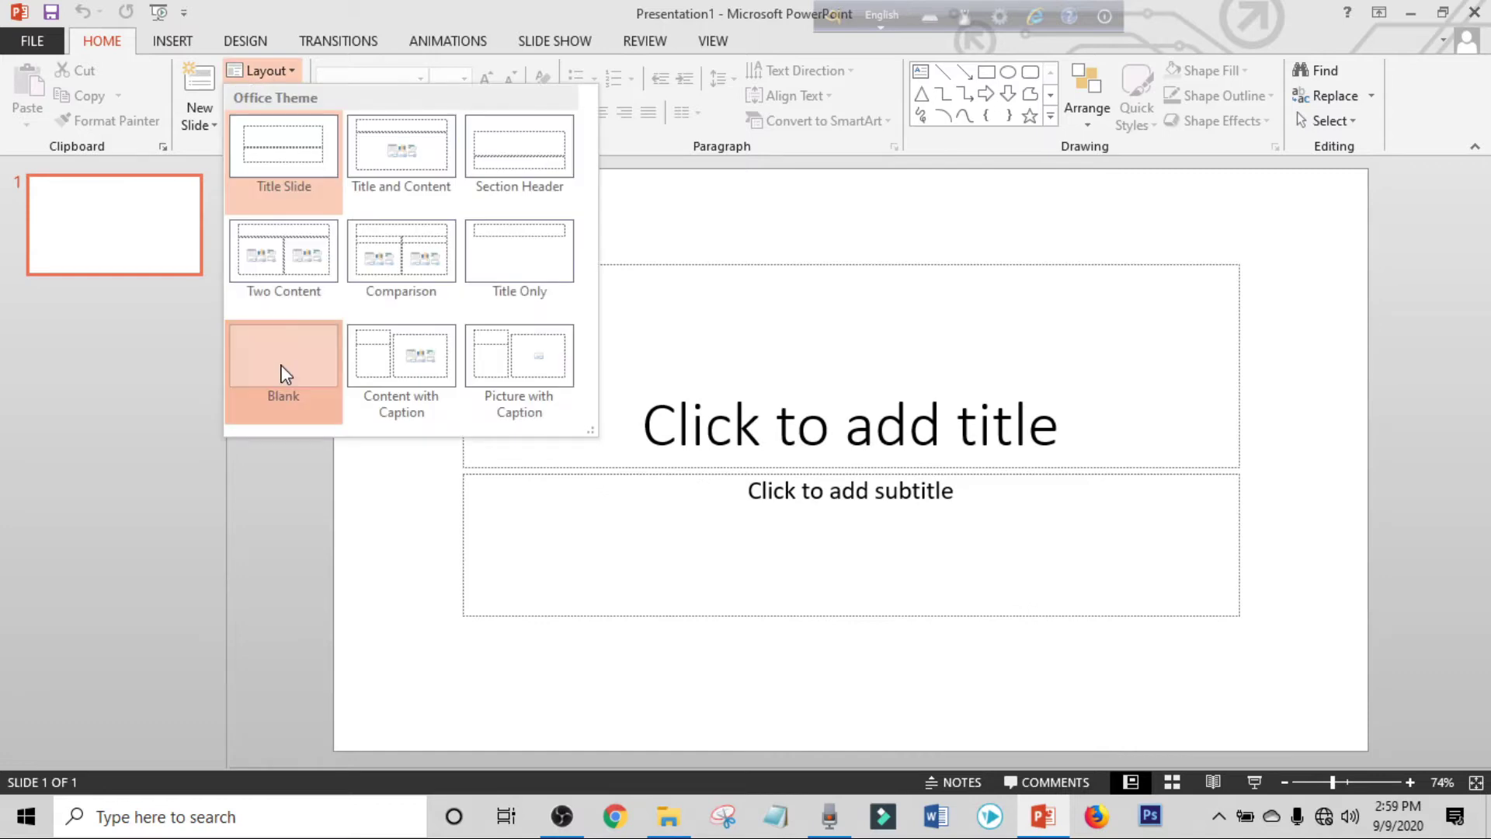
left_click(250, 41)
Set a custom 8 in by 3.5 in slide size with Maximize, and zoom to 118%.
left_click(1312, 117)
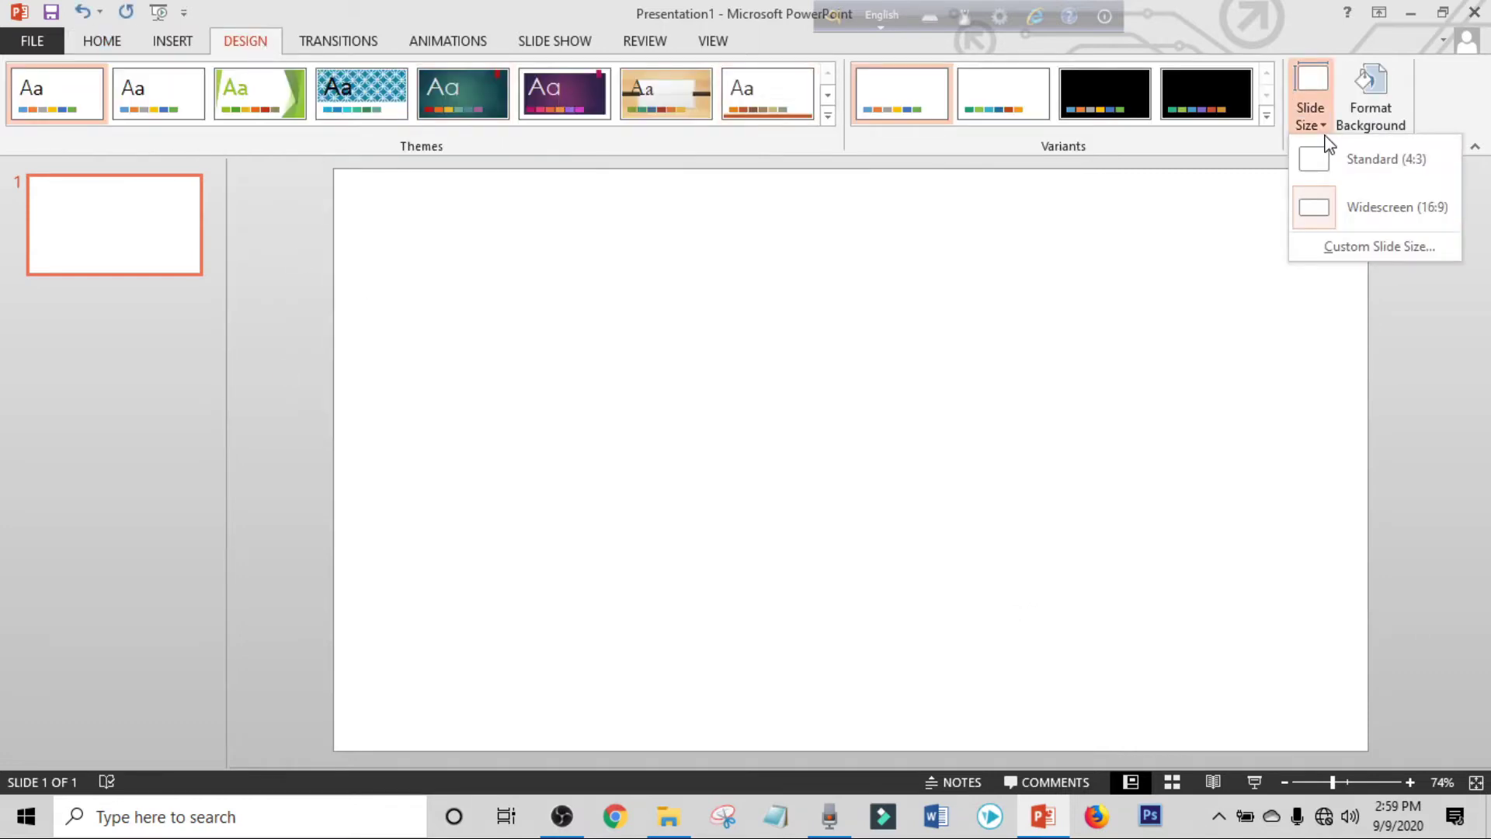
left_click(1392, 249)
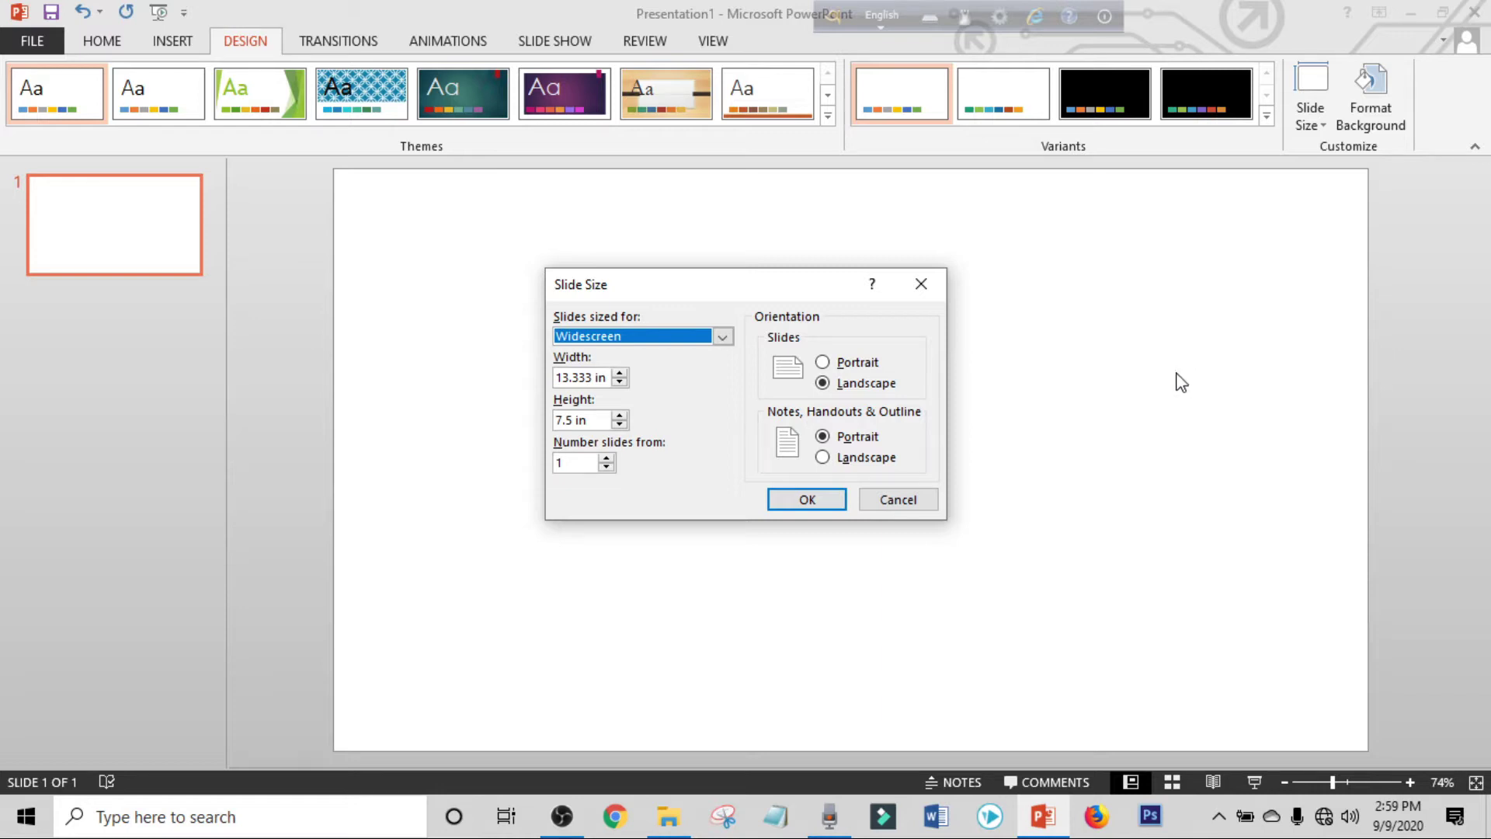
double_click(575, 378)
type("8")
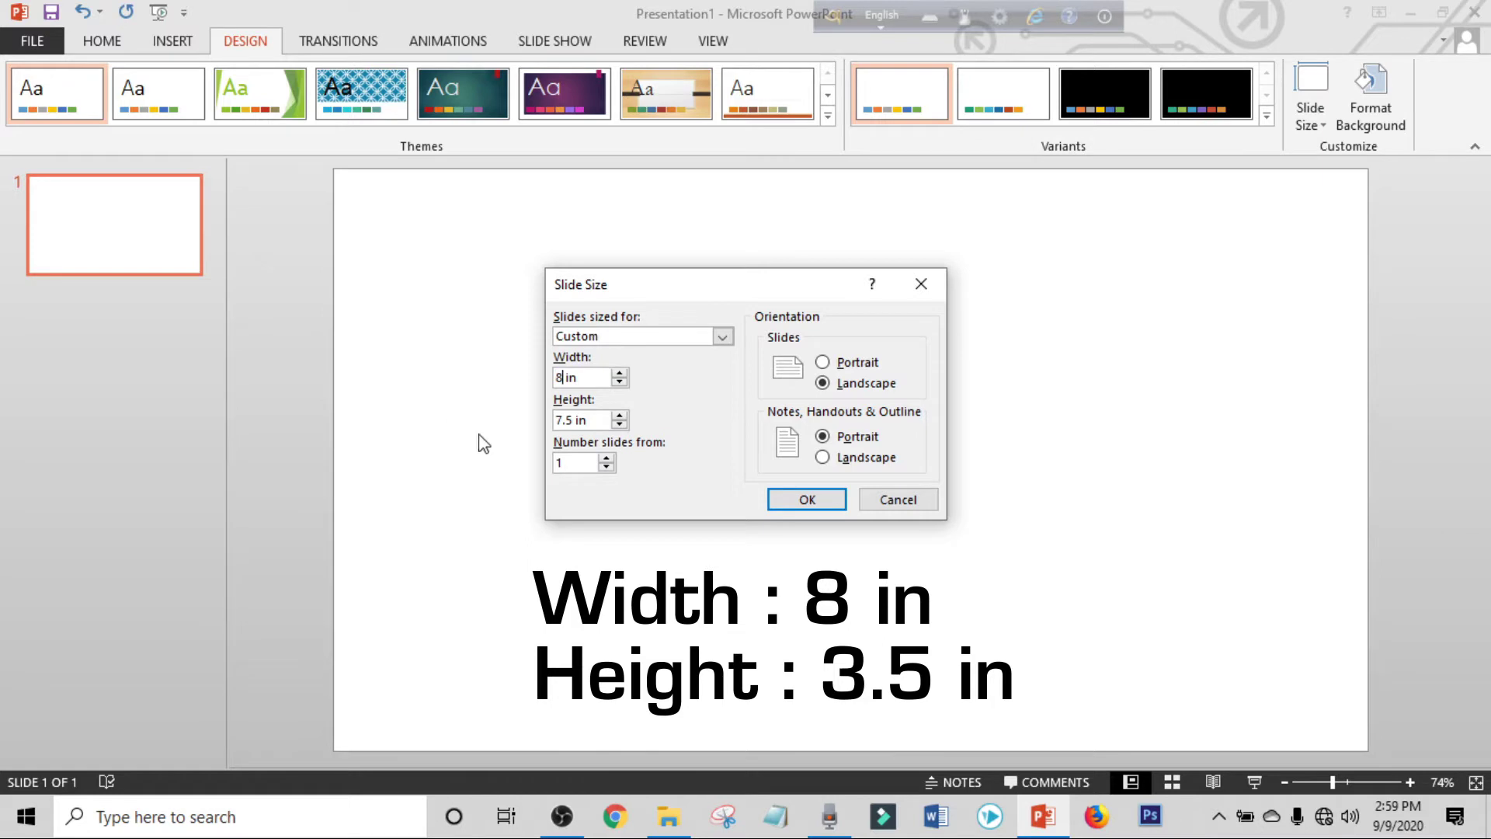
key("BackSpace")
type("3")
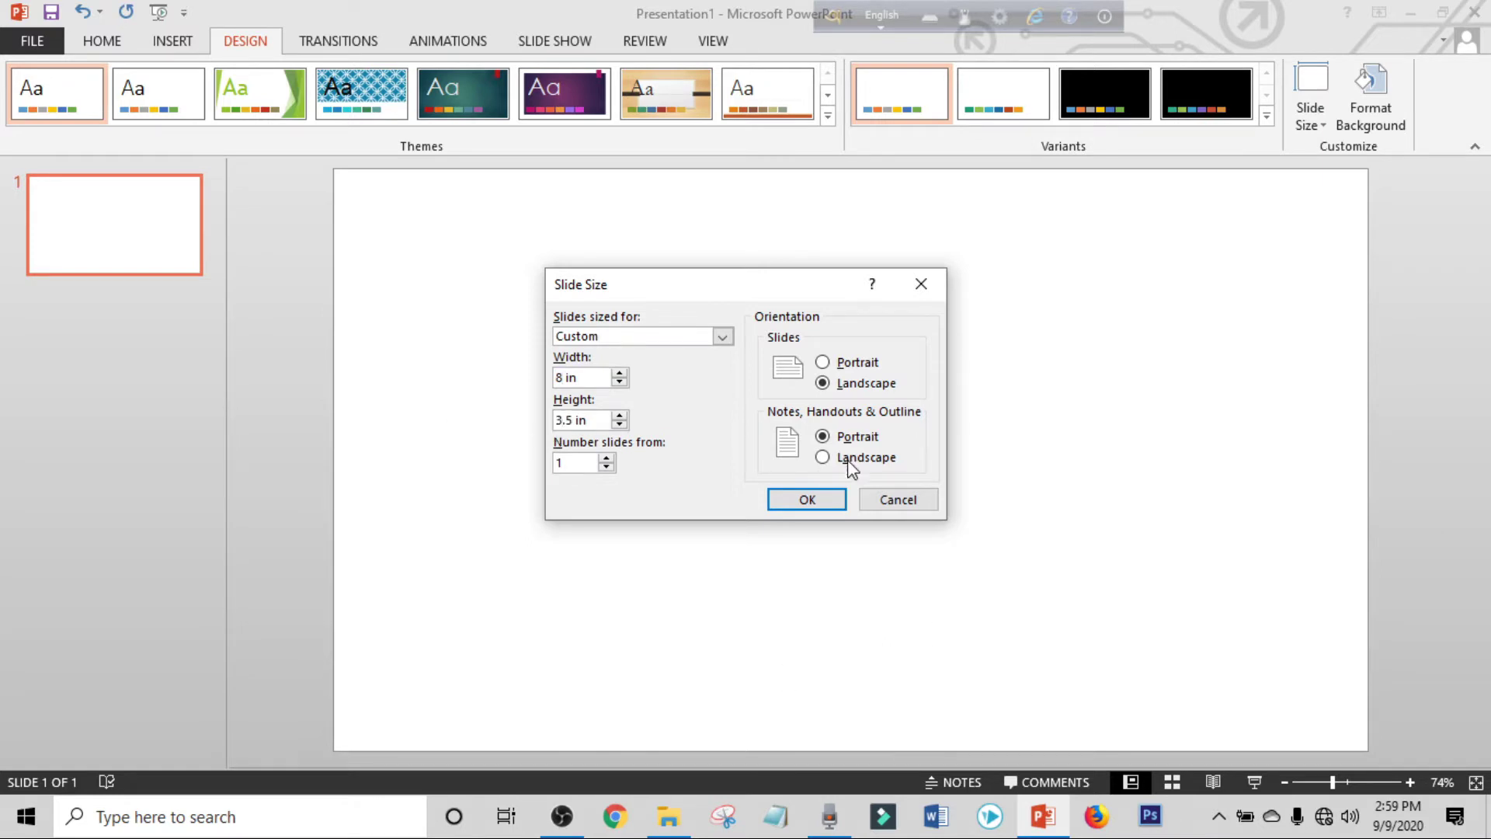
left_click(808, 499)
left_click(788, 552)
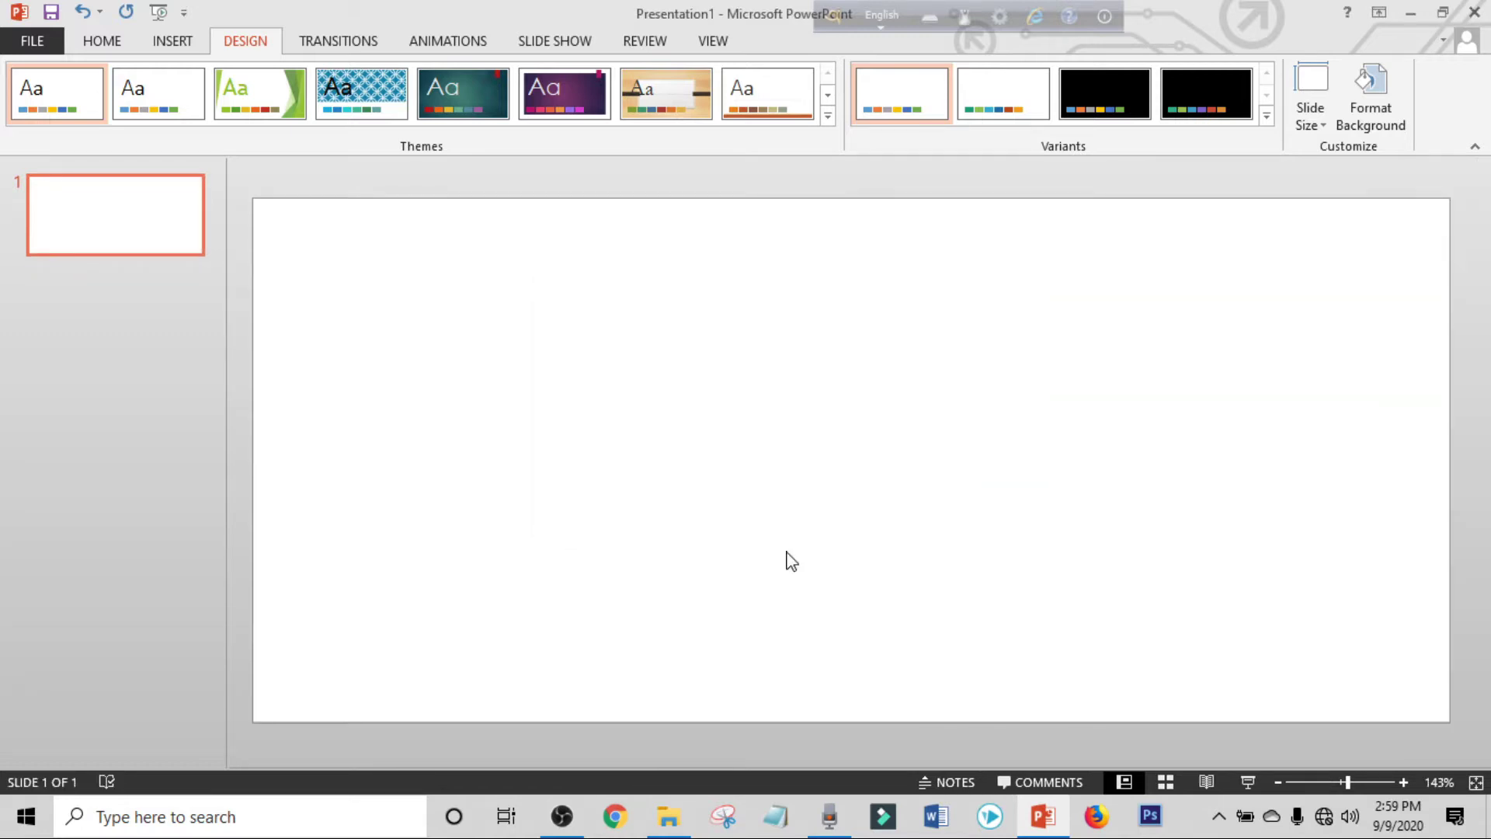
left_click_drag(1346, 784, 1343, 782)
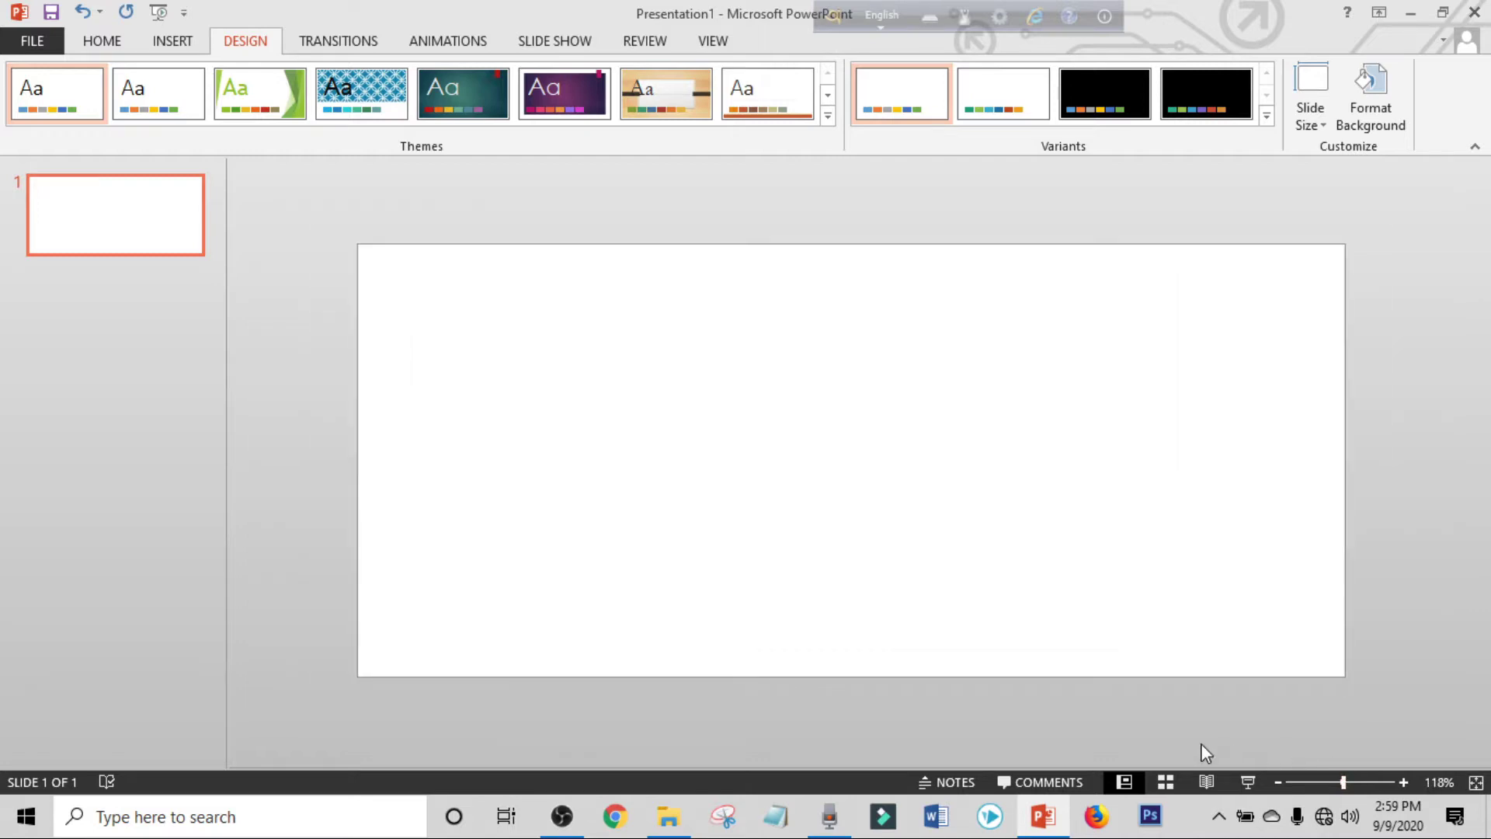
left_click(167, 42)
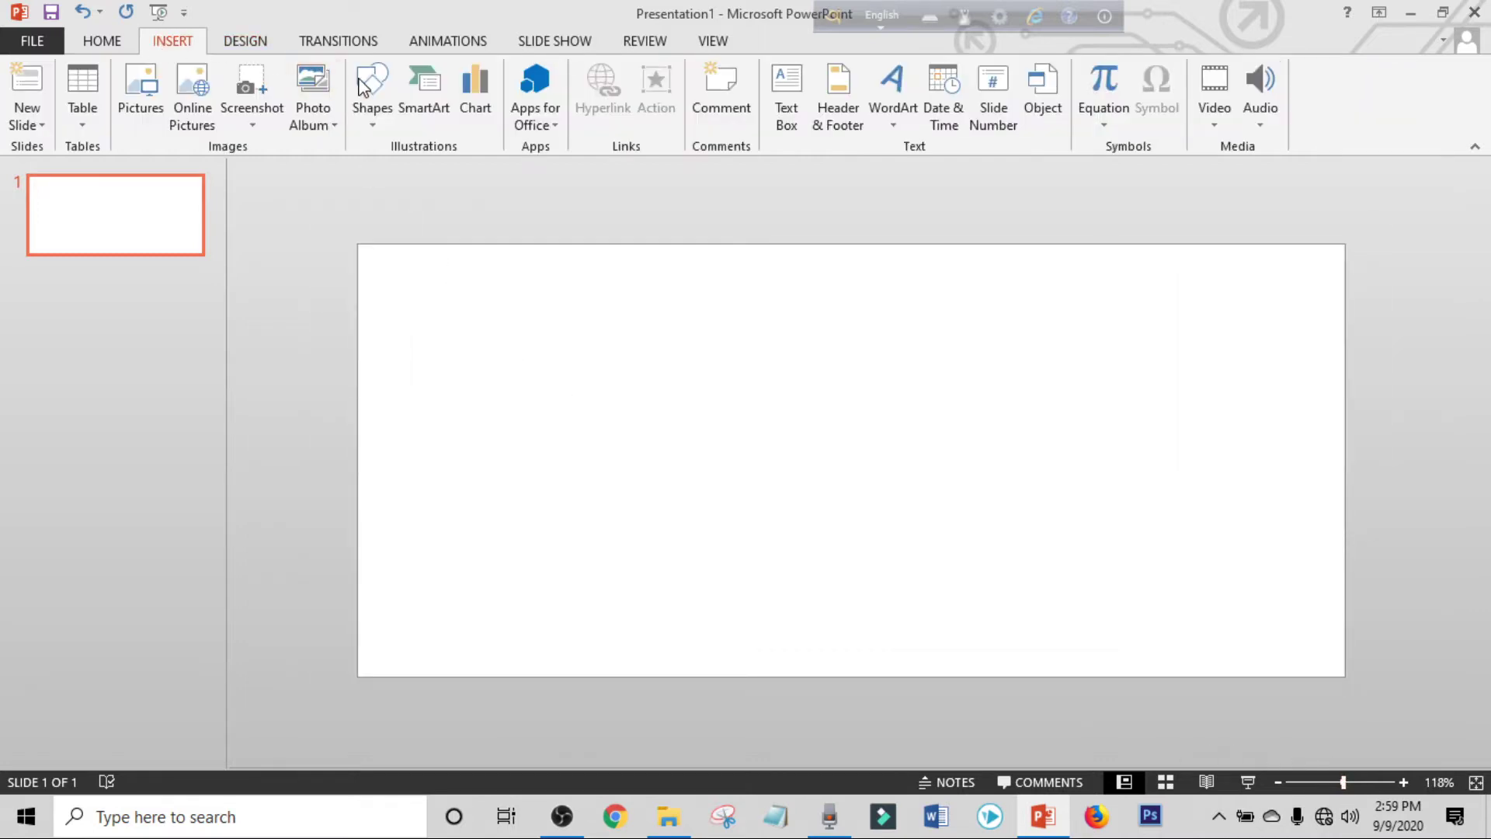
Draw a rectangle over the slide's right half and slant its left edge via Edit Points.
left_click(372, 88)
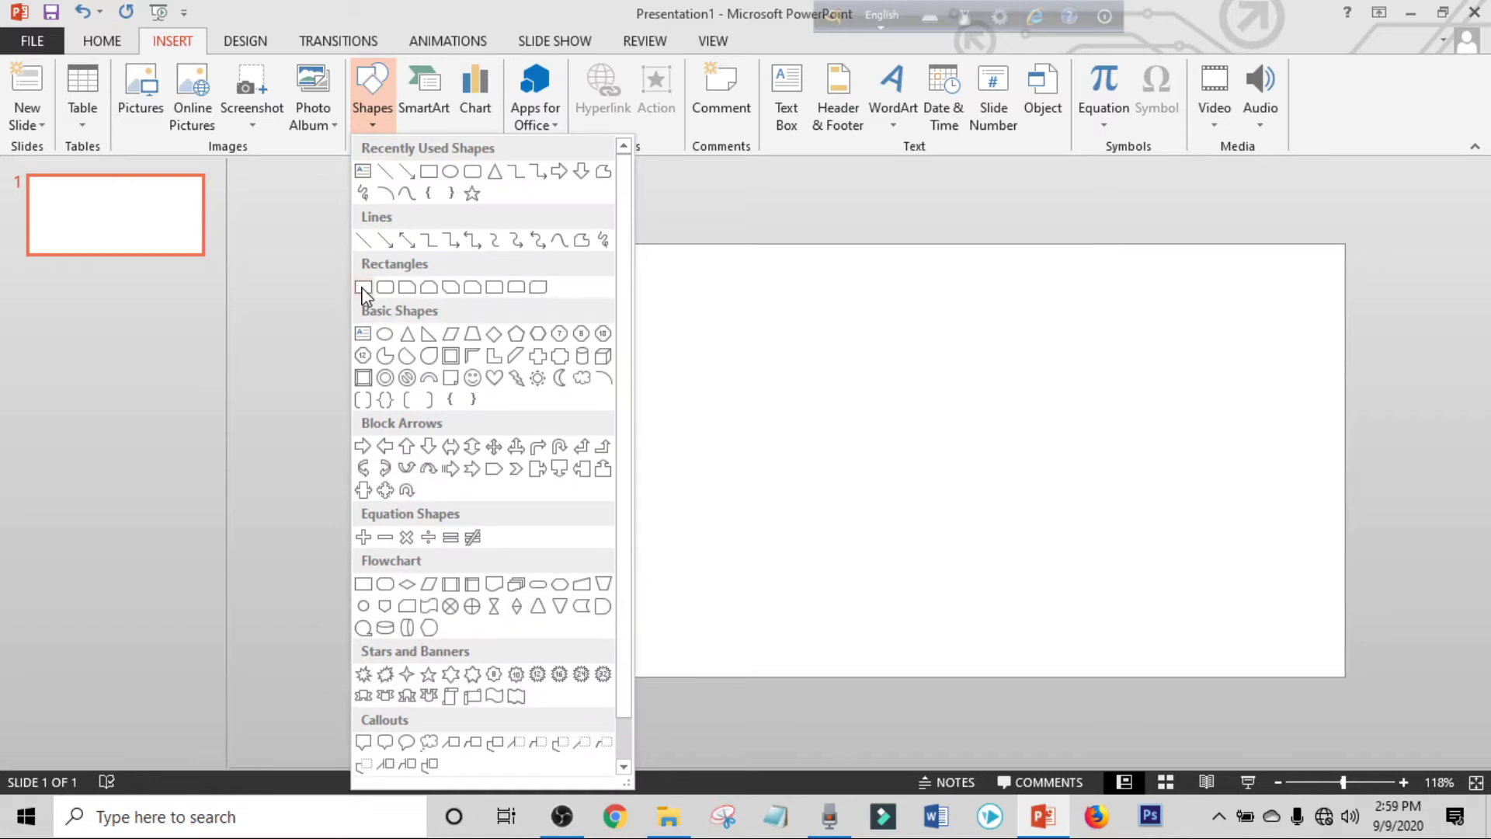
left_click(362, 287)
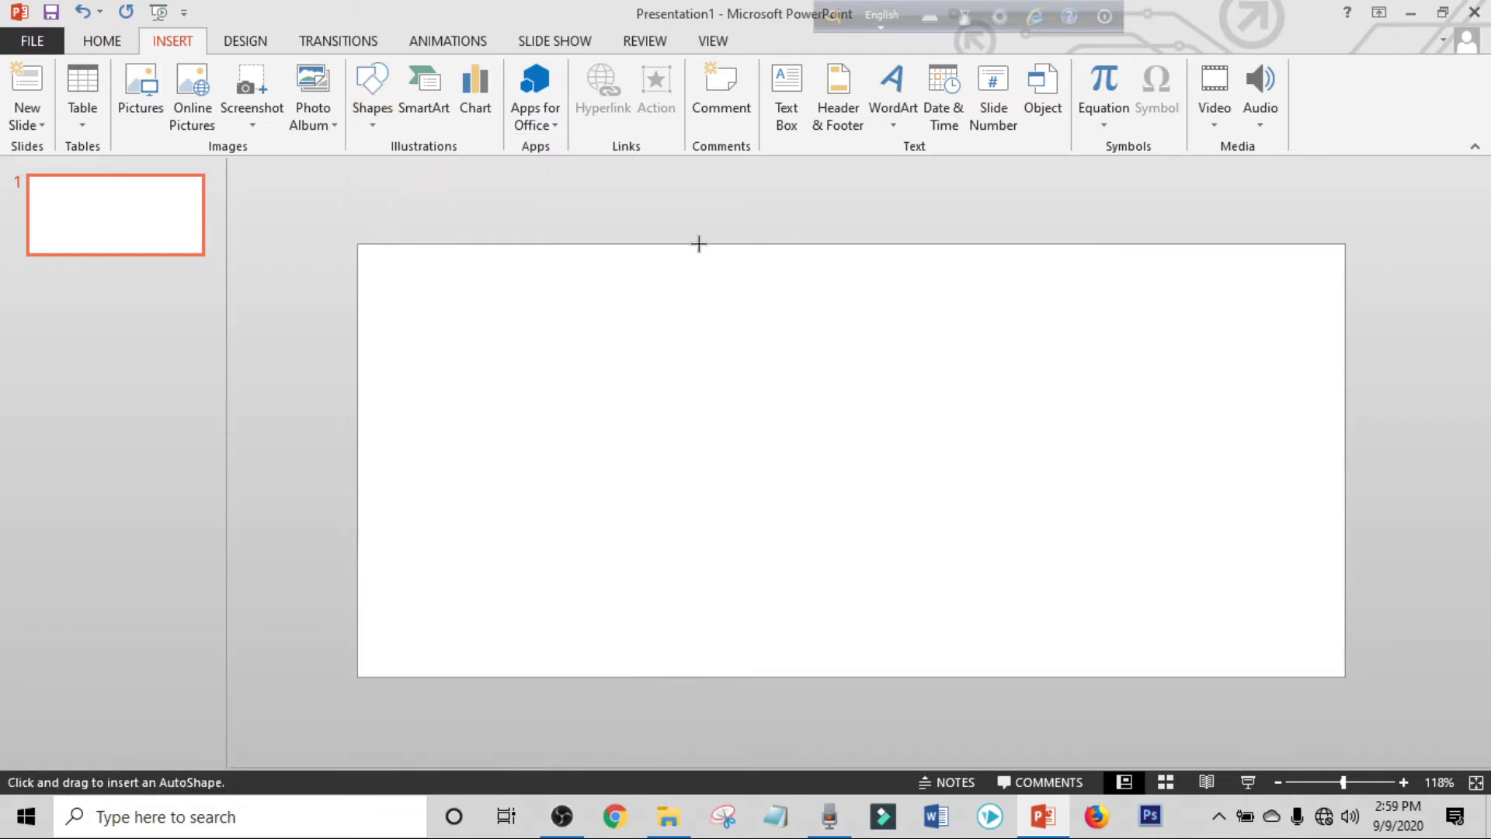
left_click_drag(756, 245, 1344, 675)
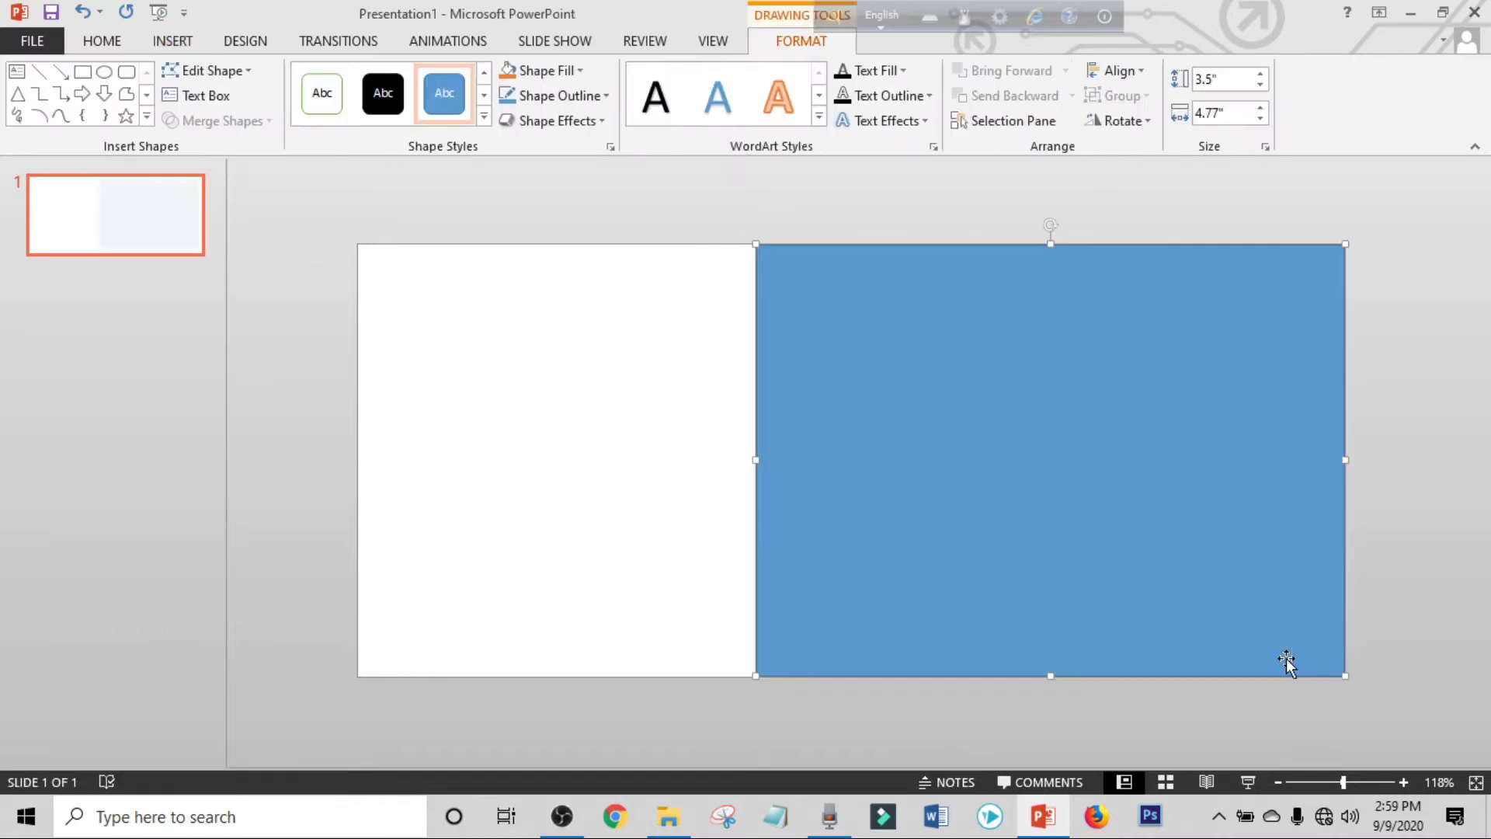
left_click(243, 85)
left_click(245, 127)
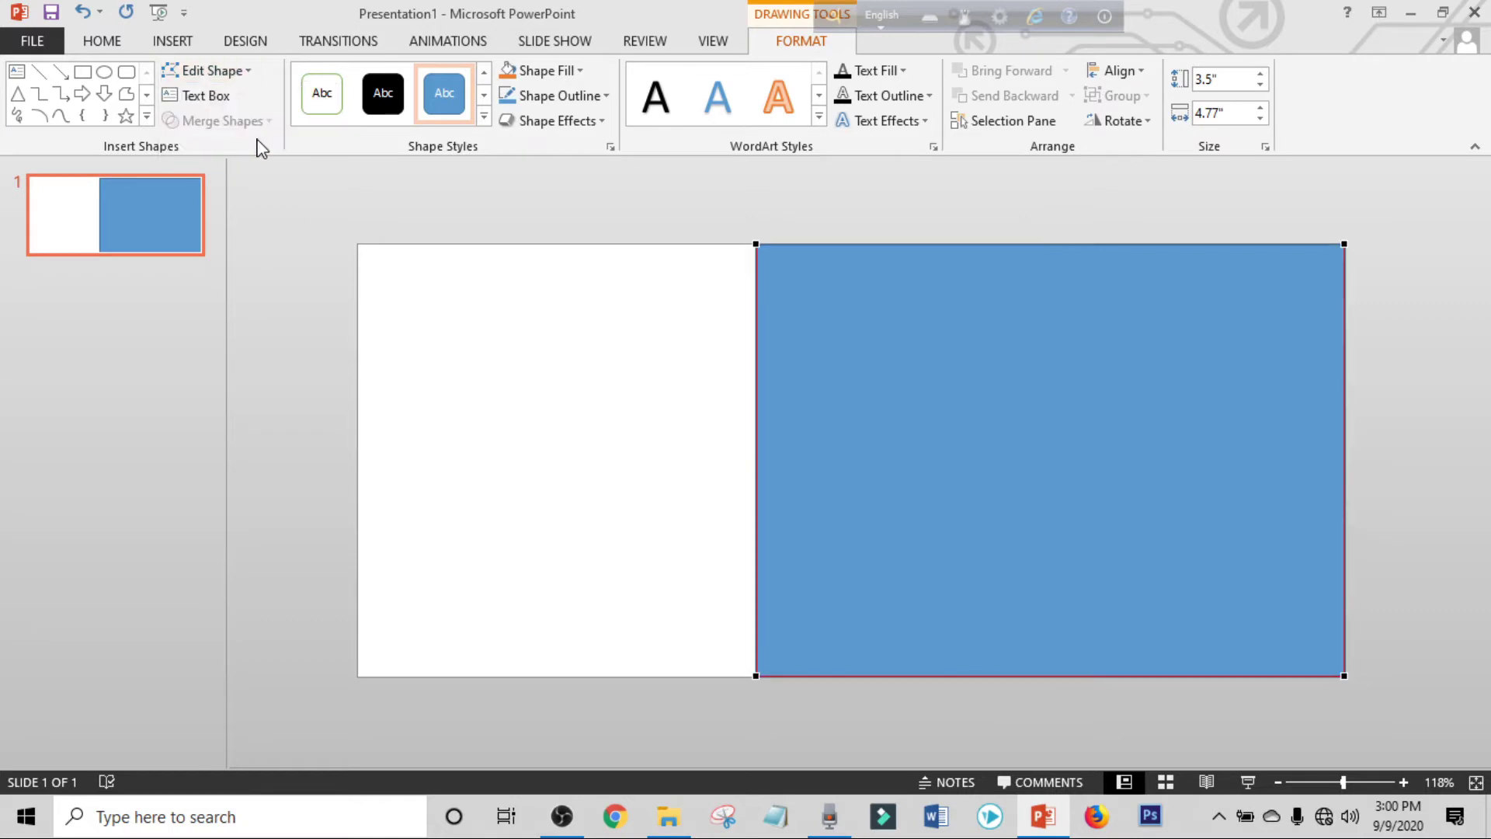
left_click_drag(755, 672, 1033, 675)
left_click(1049, 715)
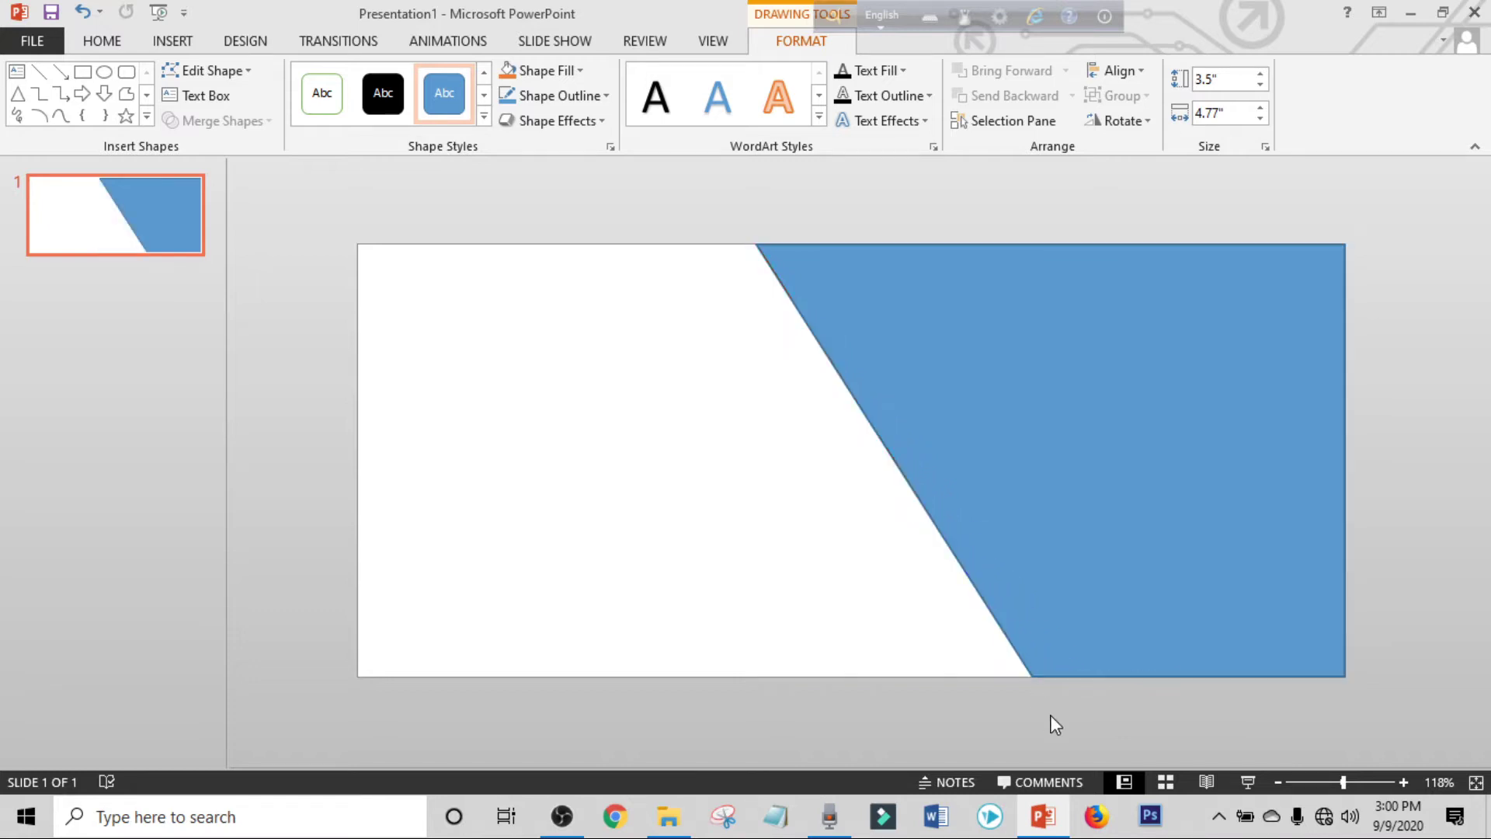
Remove the outline from the slanted shape.
left_click(1079, 460)
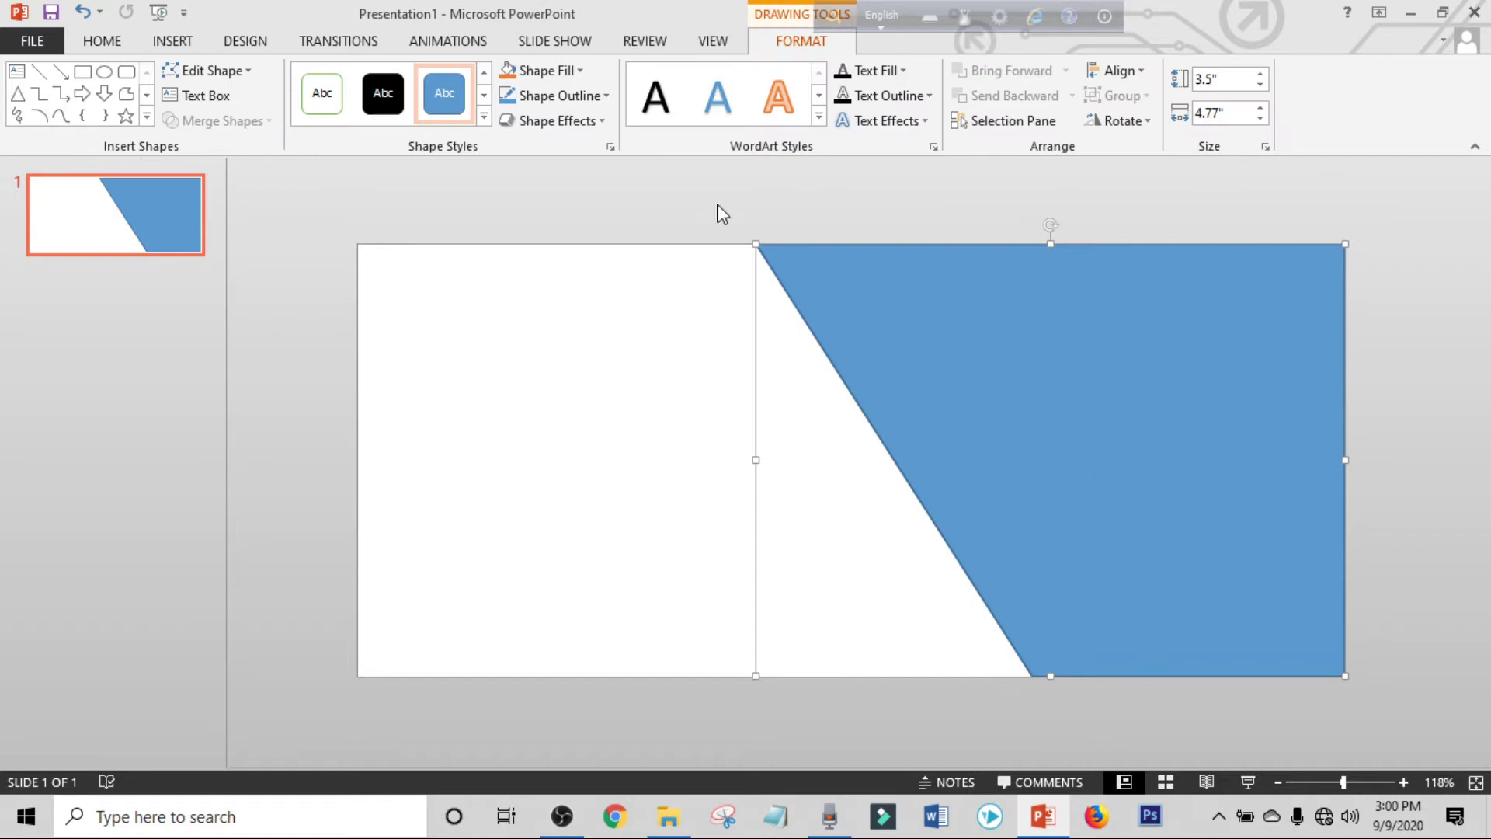
left_click(579, 96)
left_click(573, 289)
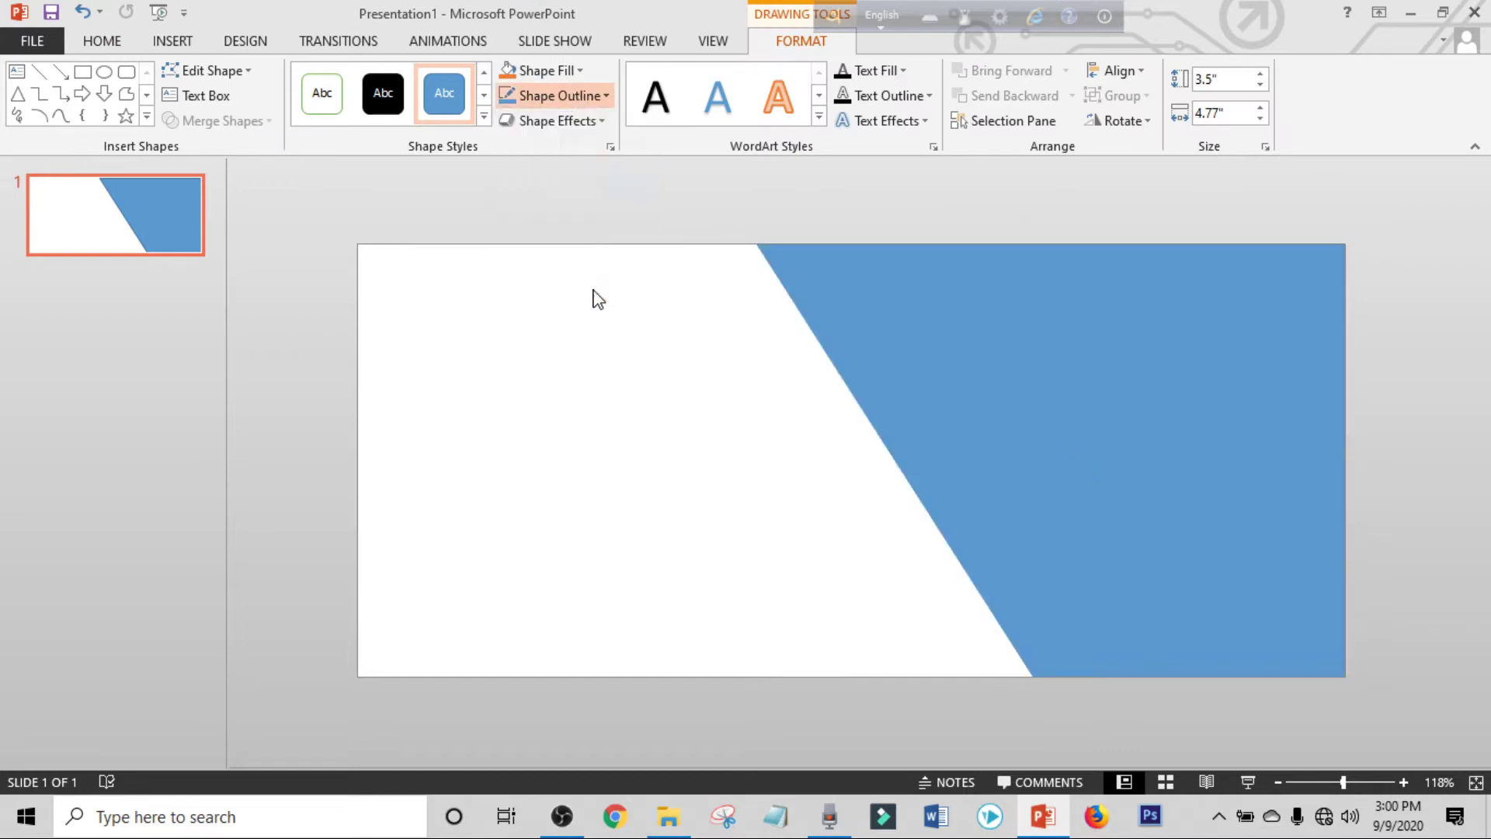
Picture-fill the slanted shape with Hamburger-sandwich-fast-food_3840x2160.jpg.
right_click(1067, 429)
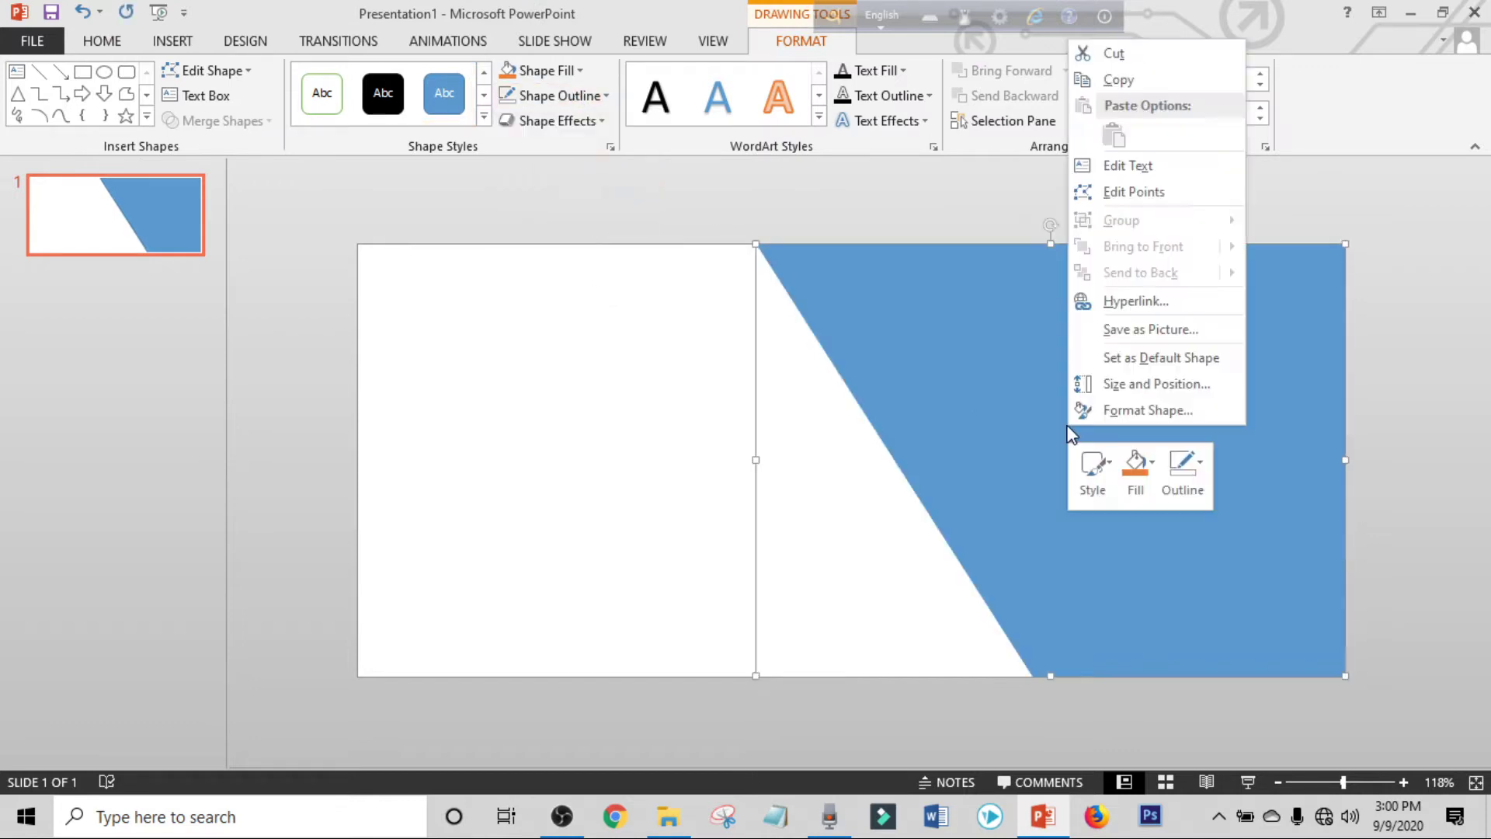
left_click(1146, 415)
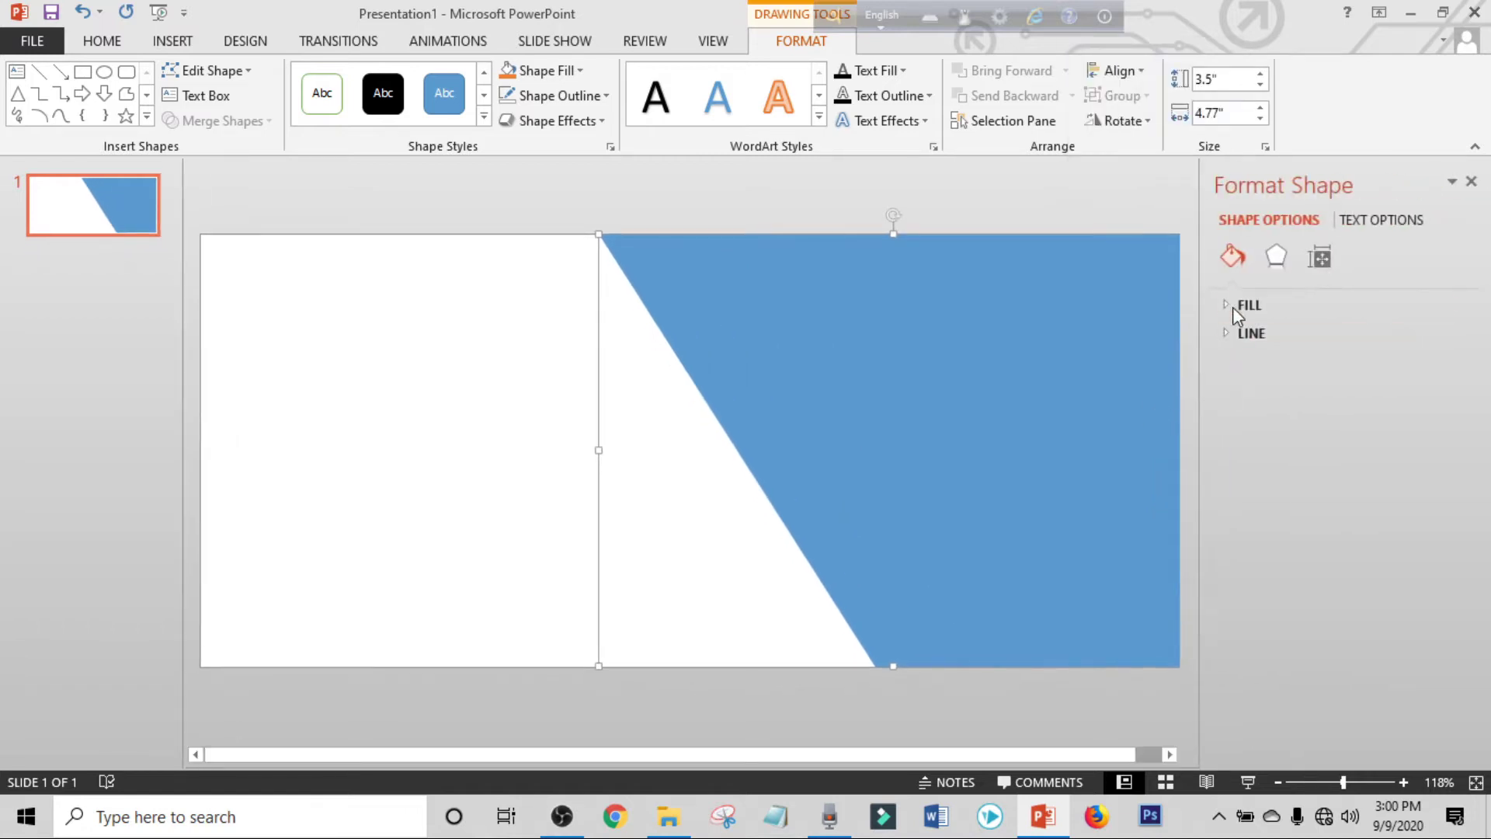
left_click(1235, 305)
left_click(1245, 409)
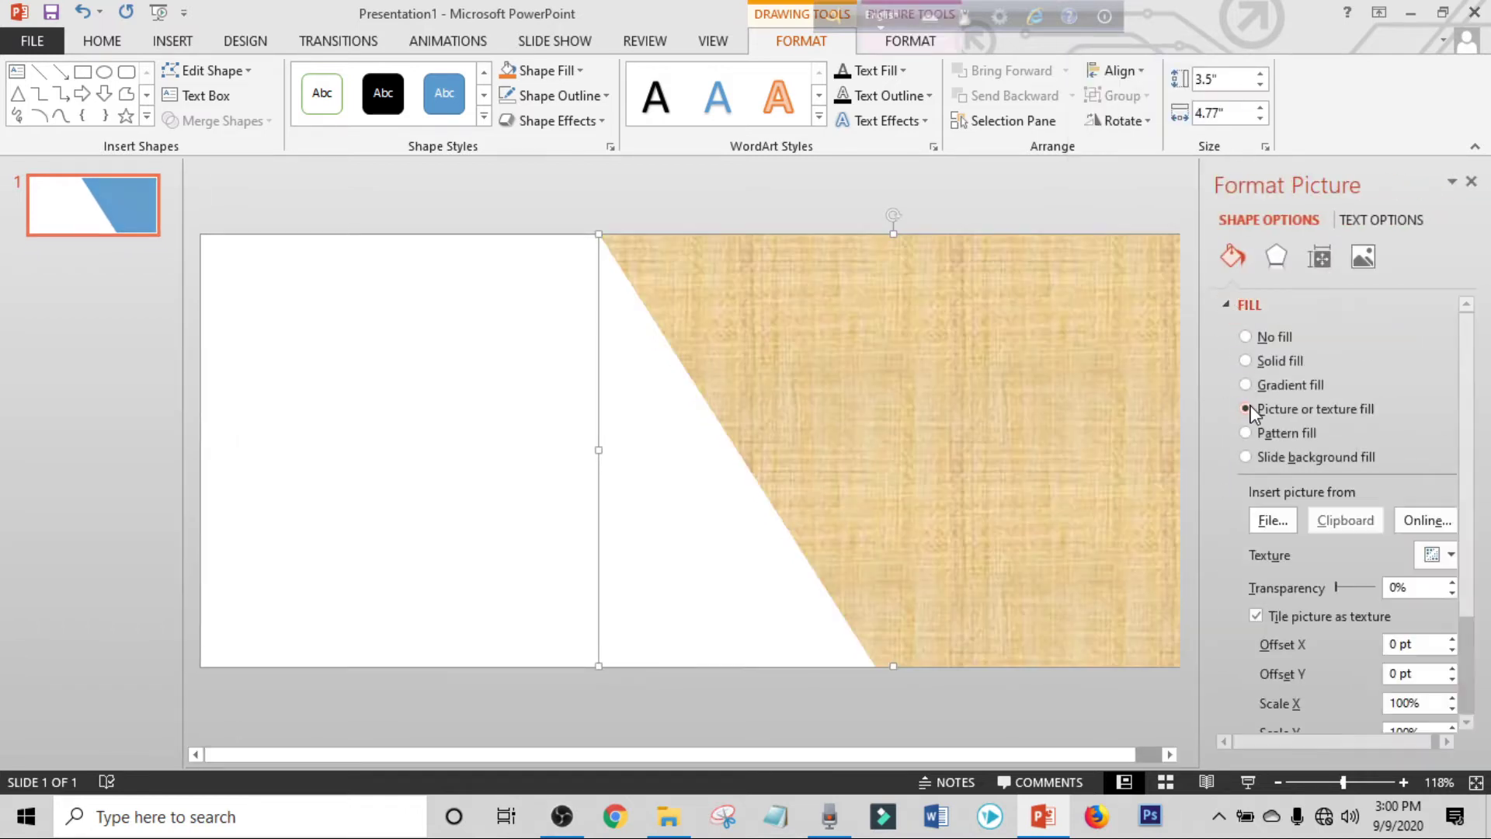
left_click(1269, 521)
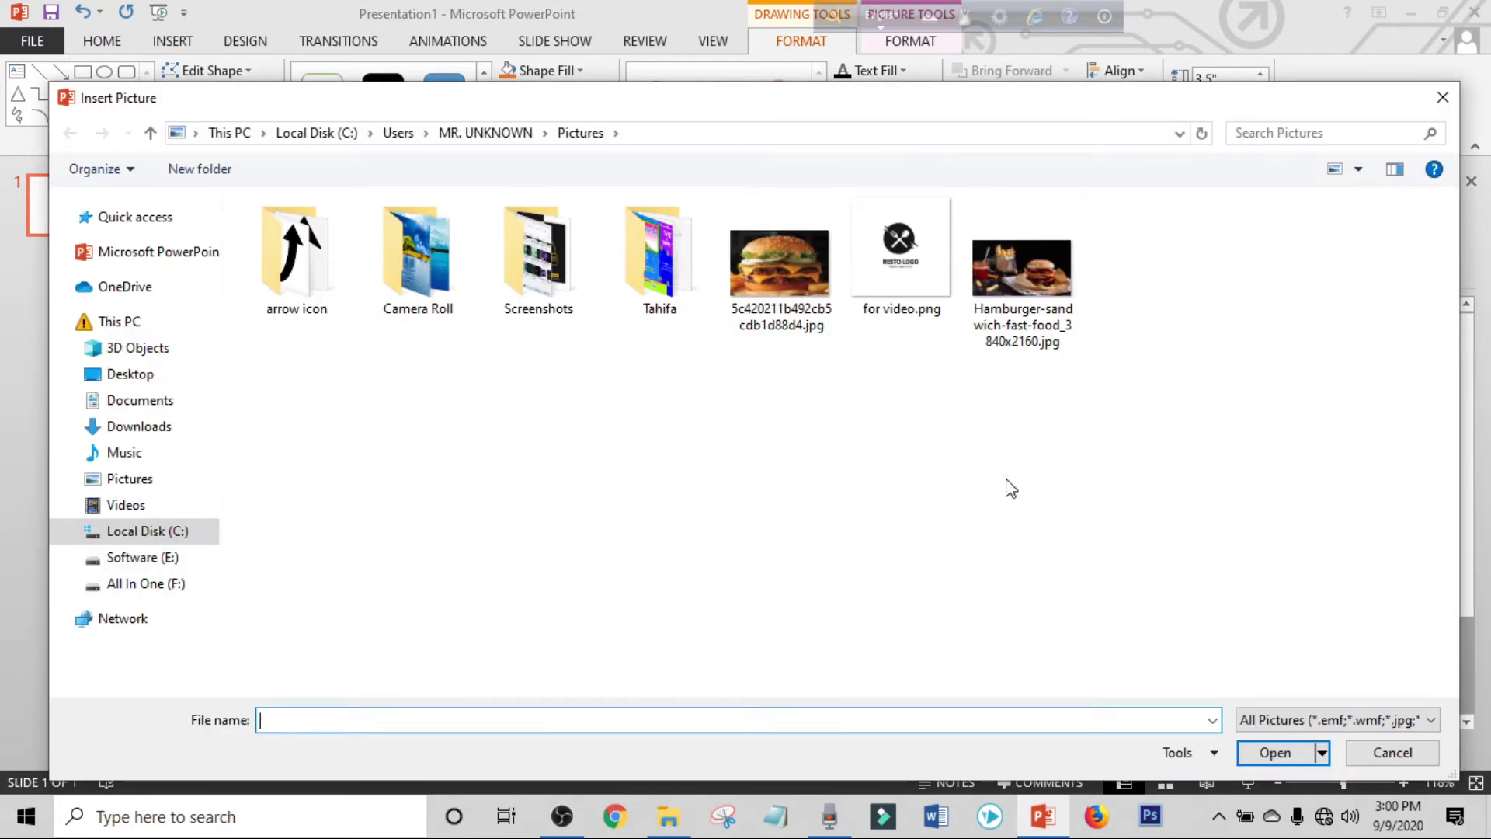
left_click(1022, 272)
left_click(1266, 755)
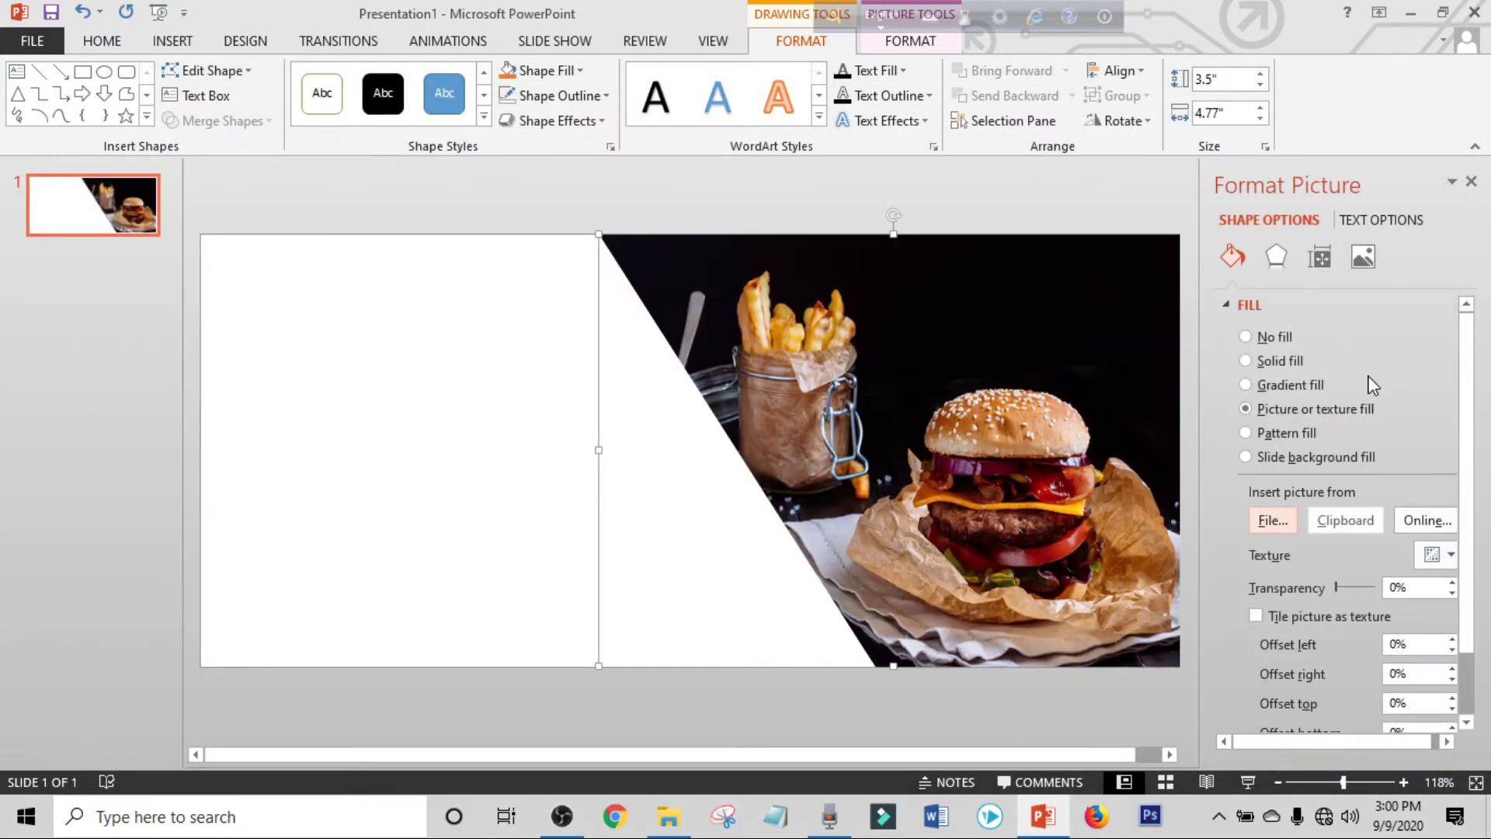
left_click(1470, 183)
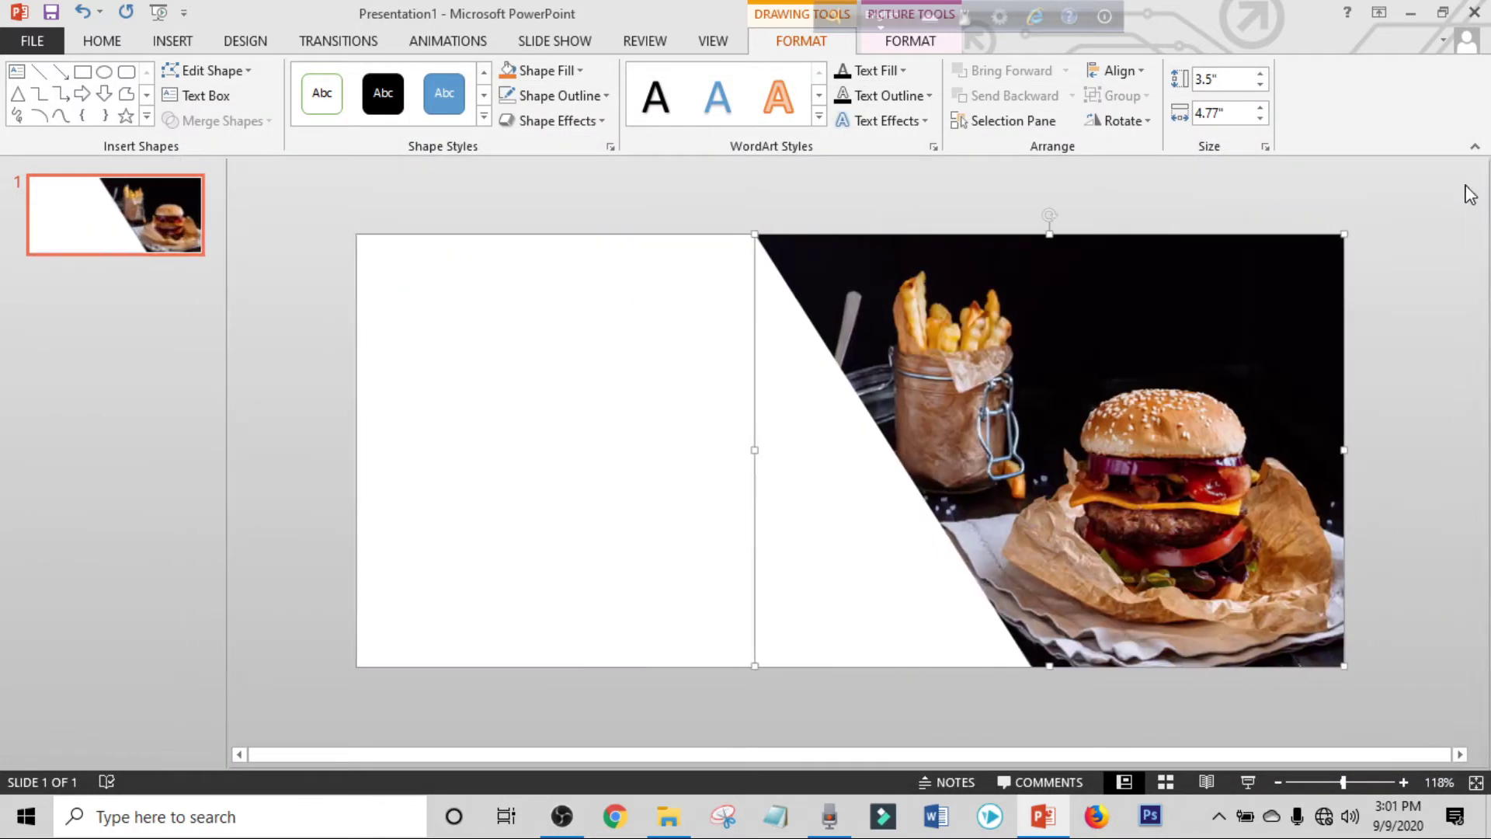
left_click(657, 210)
Insert first-style WordArt reading 'VOUCHER' on the slide's white left side.
left_click(173, 40)
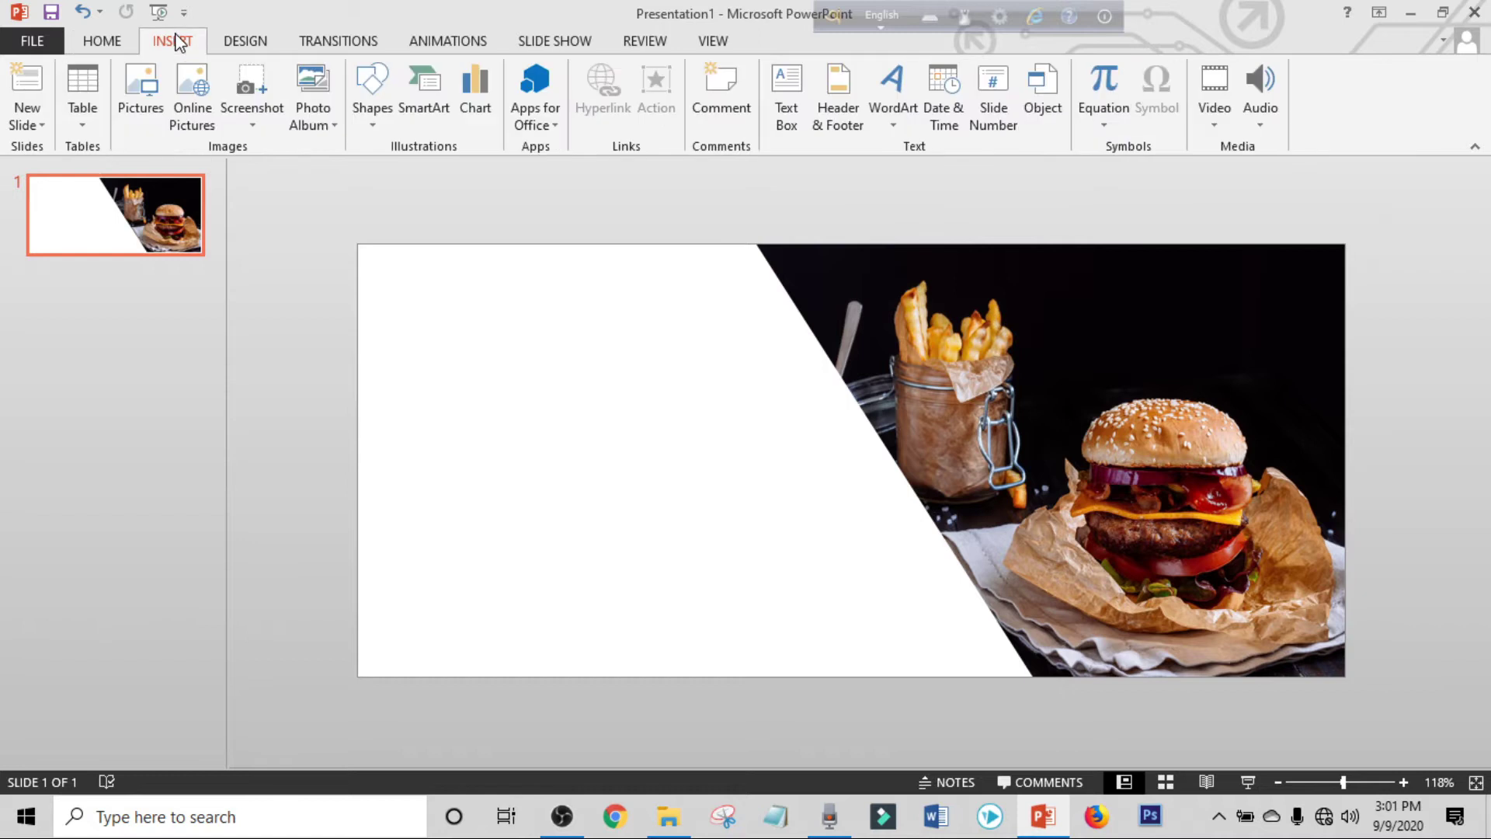
left_click(885, 84)
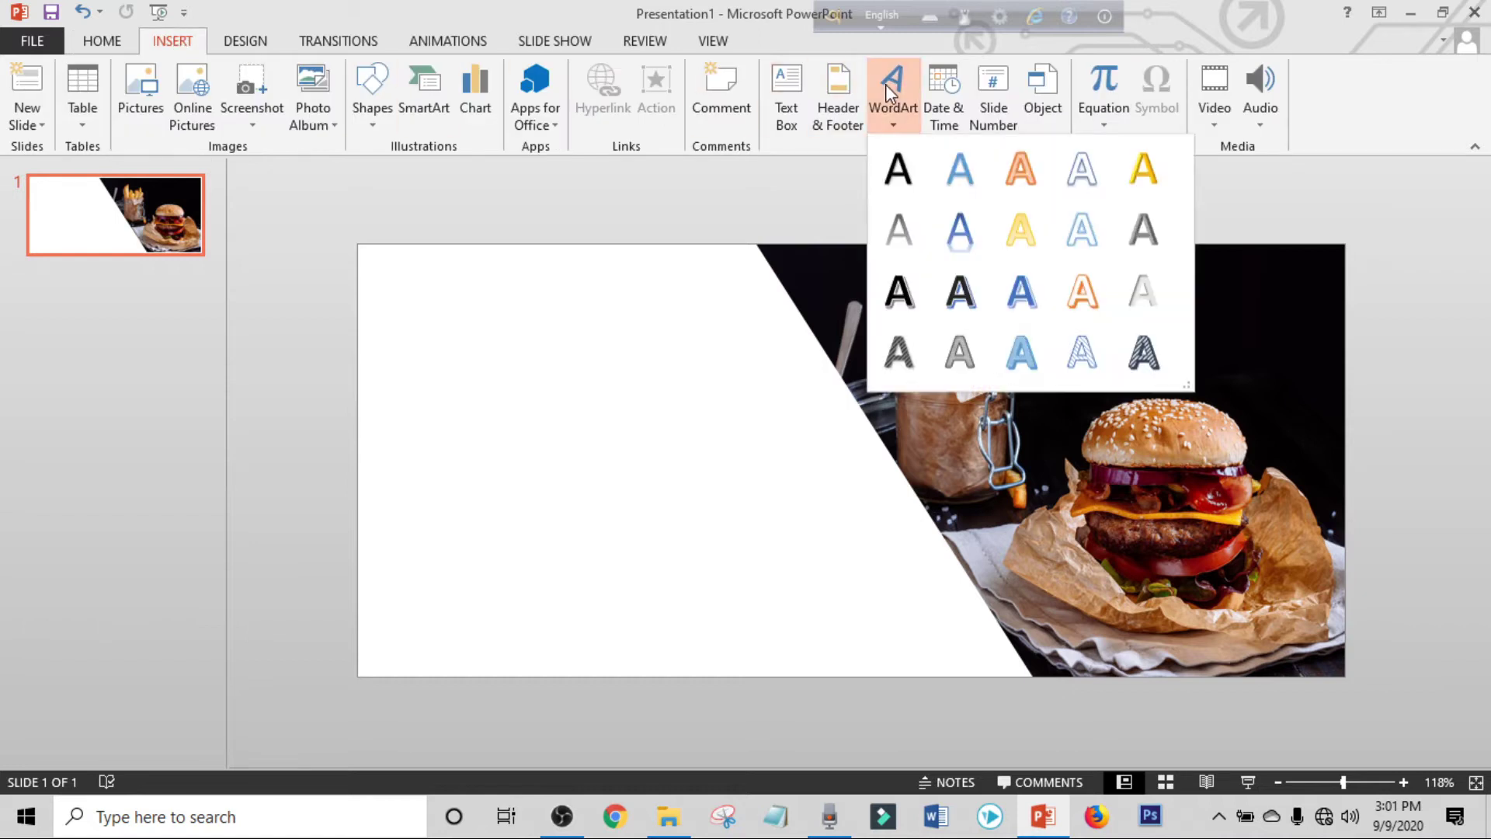
left_click(901, 169)
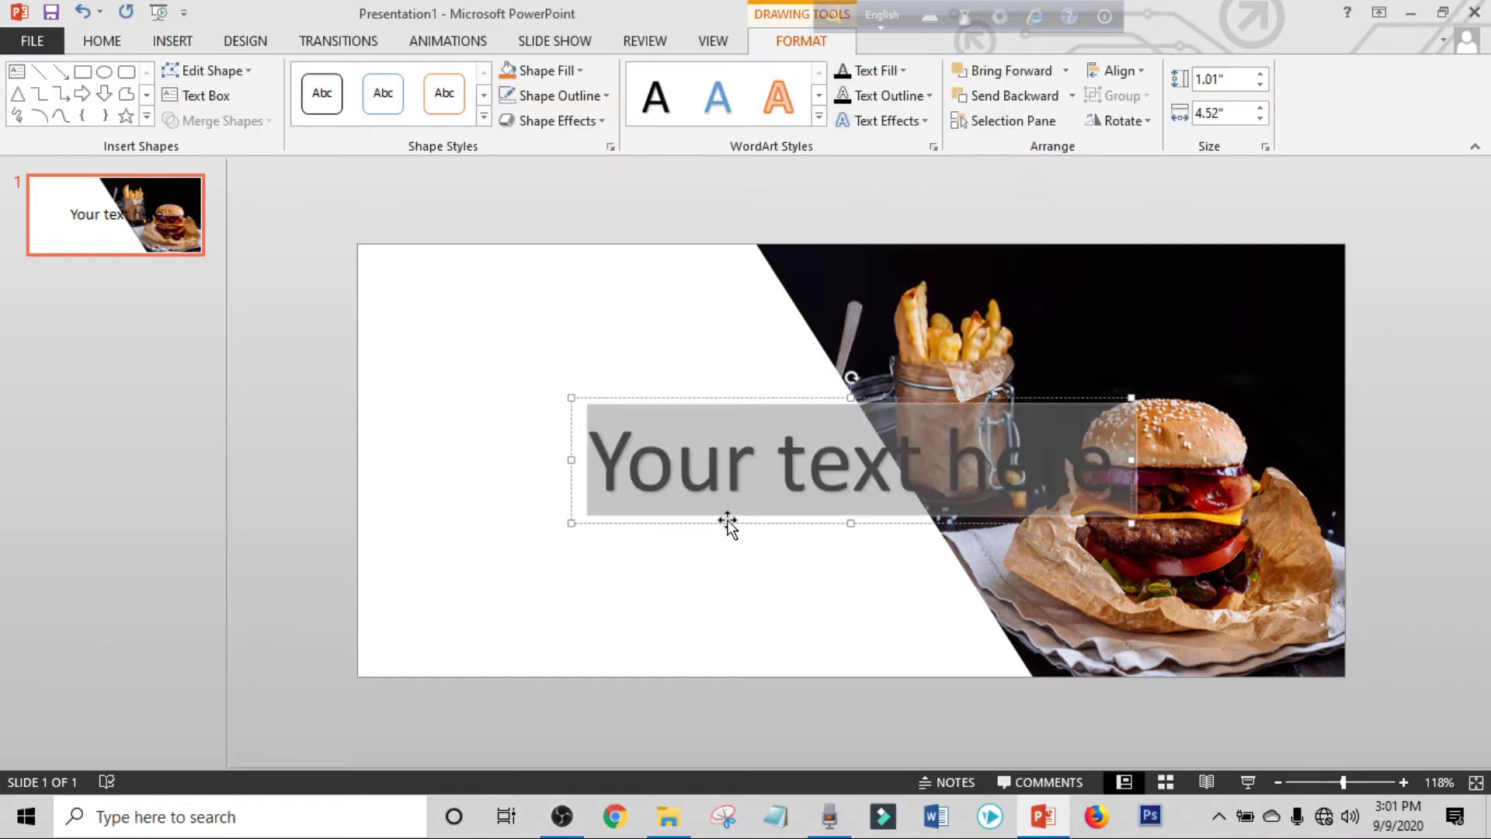
left_click_drag(726, 527, 517, 509)
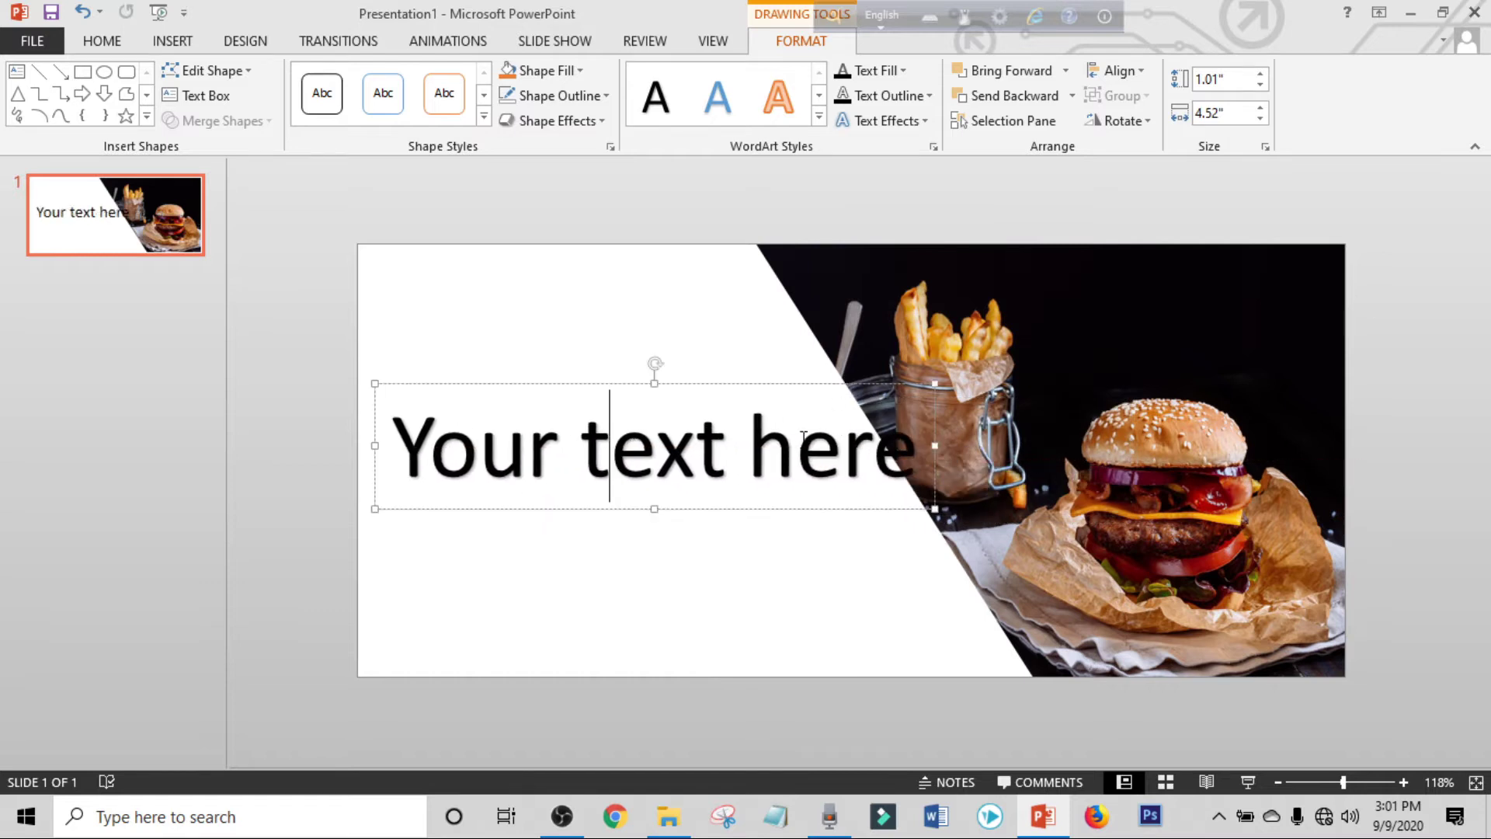
key("ctrl+a")
key("Delete")
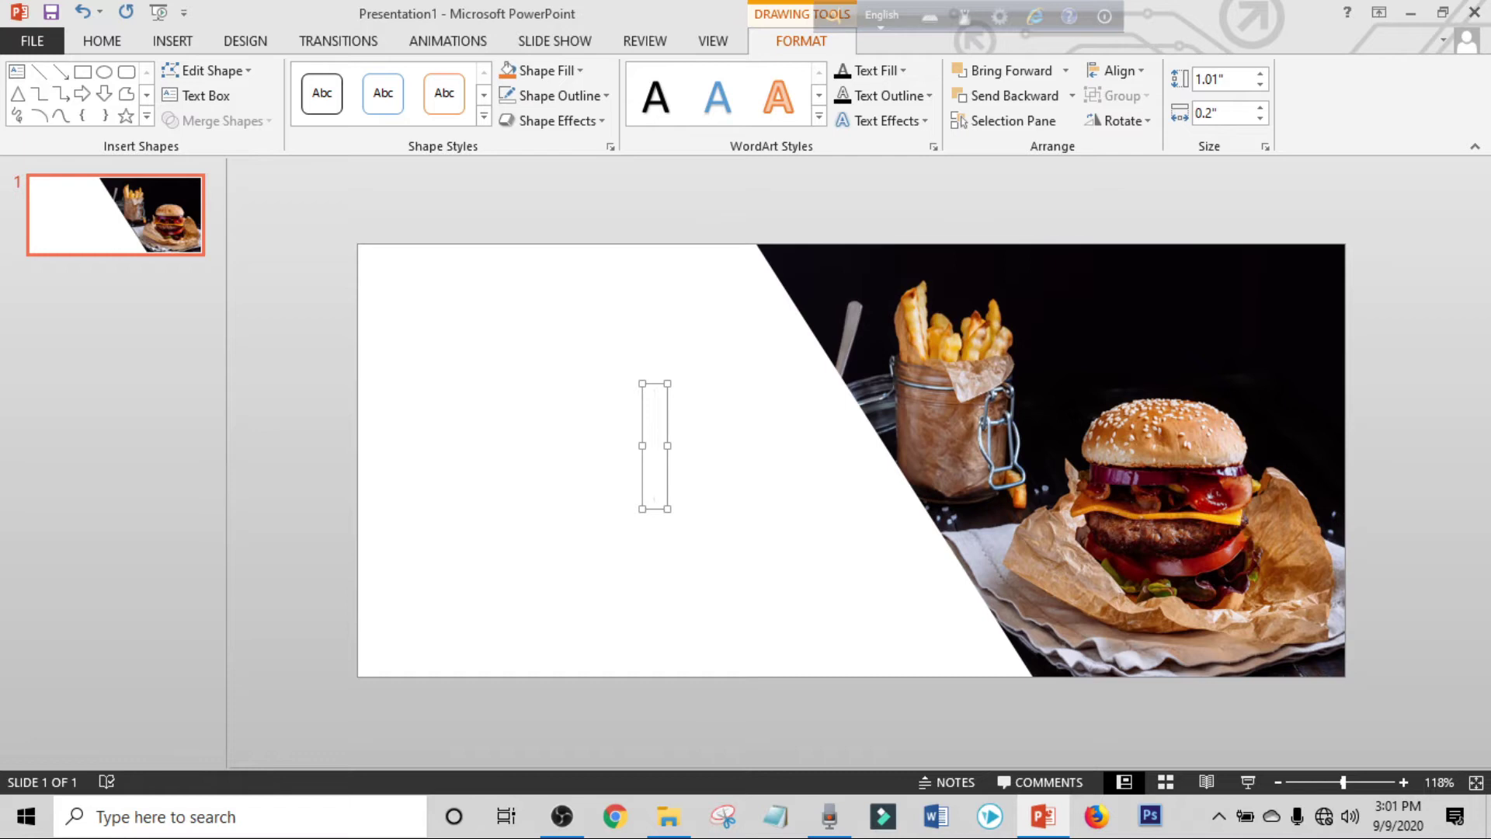
type("VOUCHER")
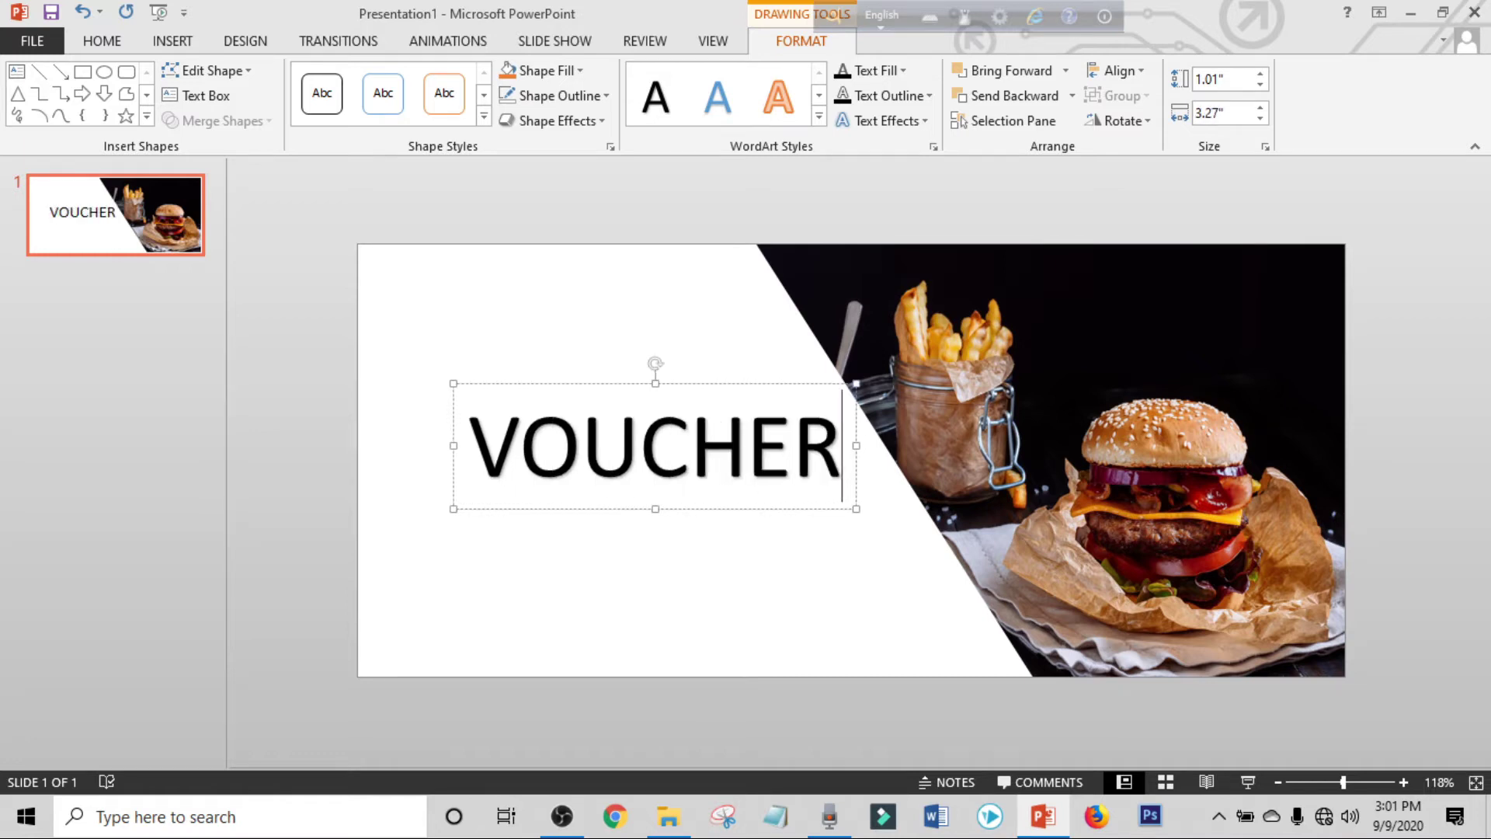
left_click(758, 383)
Set the VOUCHER text to the Eurotype font.
left_click(114, 48)
left_click(375, 81)
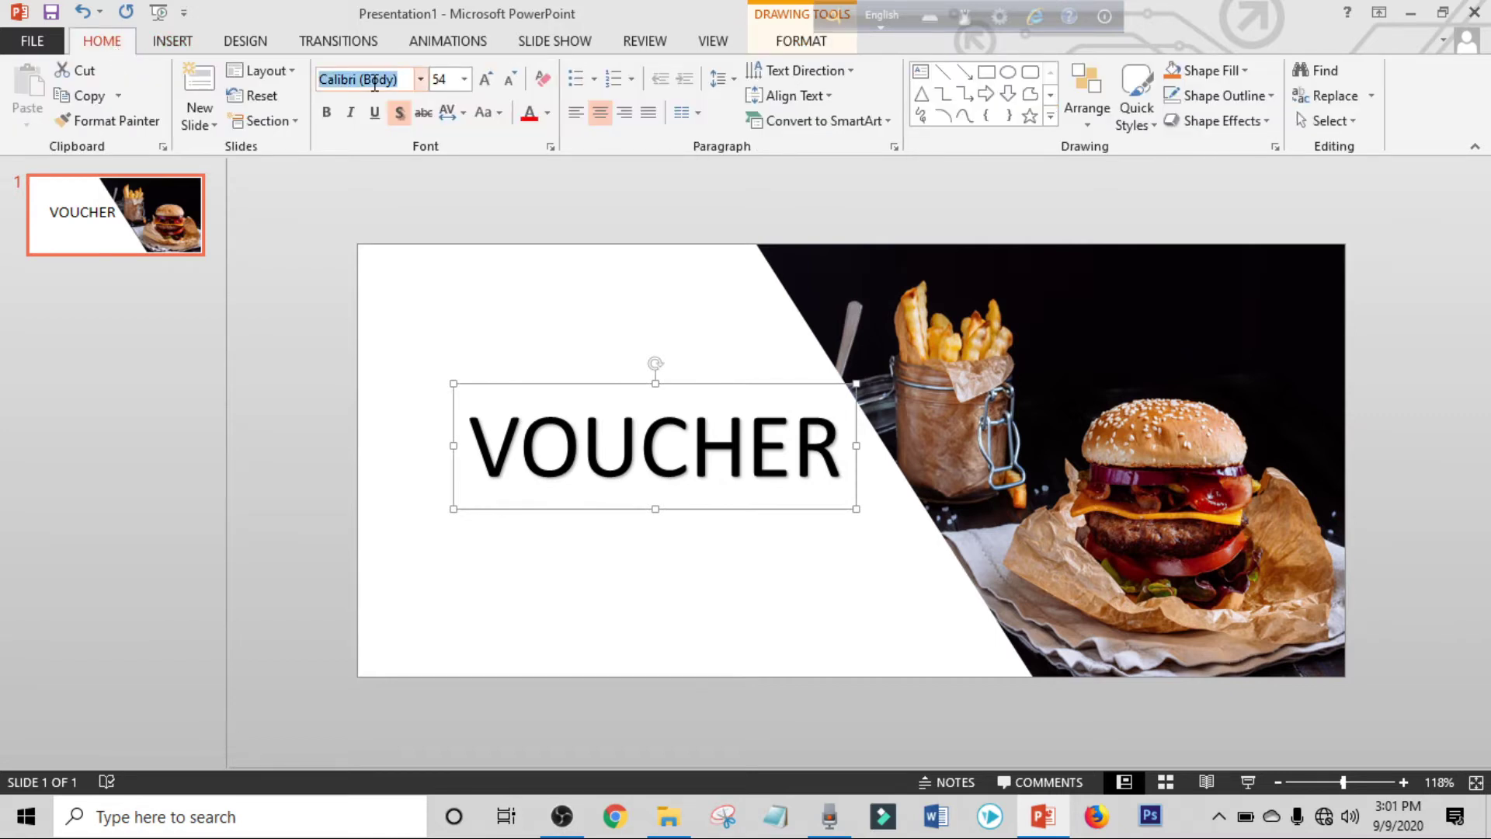
type("Eurotype")
key("Return")
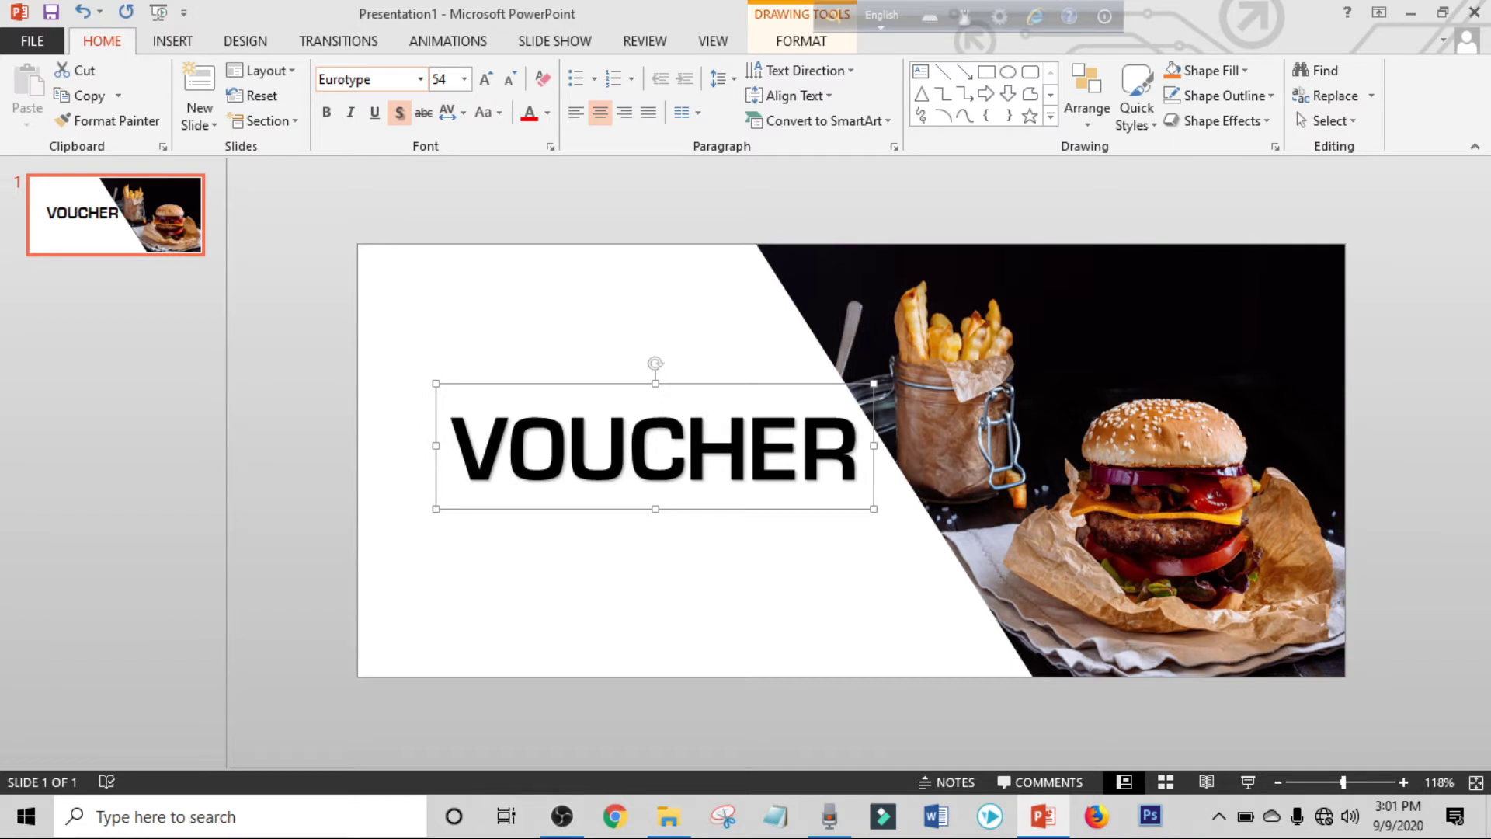
Make VOUCHER 40 pt and red, and move it slightly left.
left_click(453, 86)
type("40")
key("Return")
left_click(548, 118)
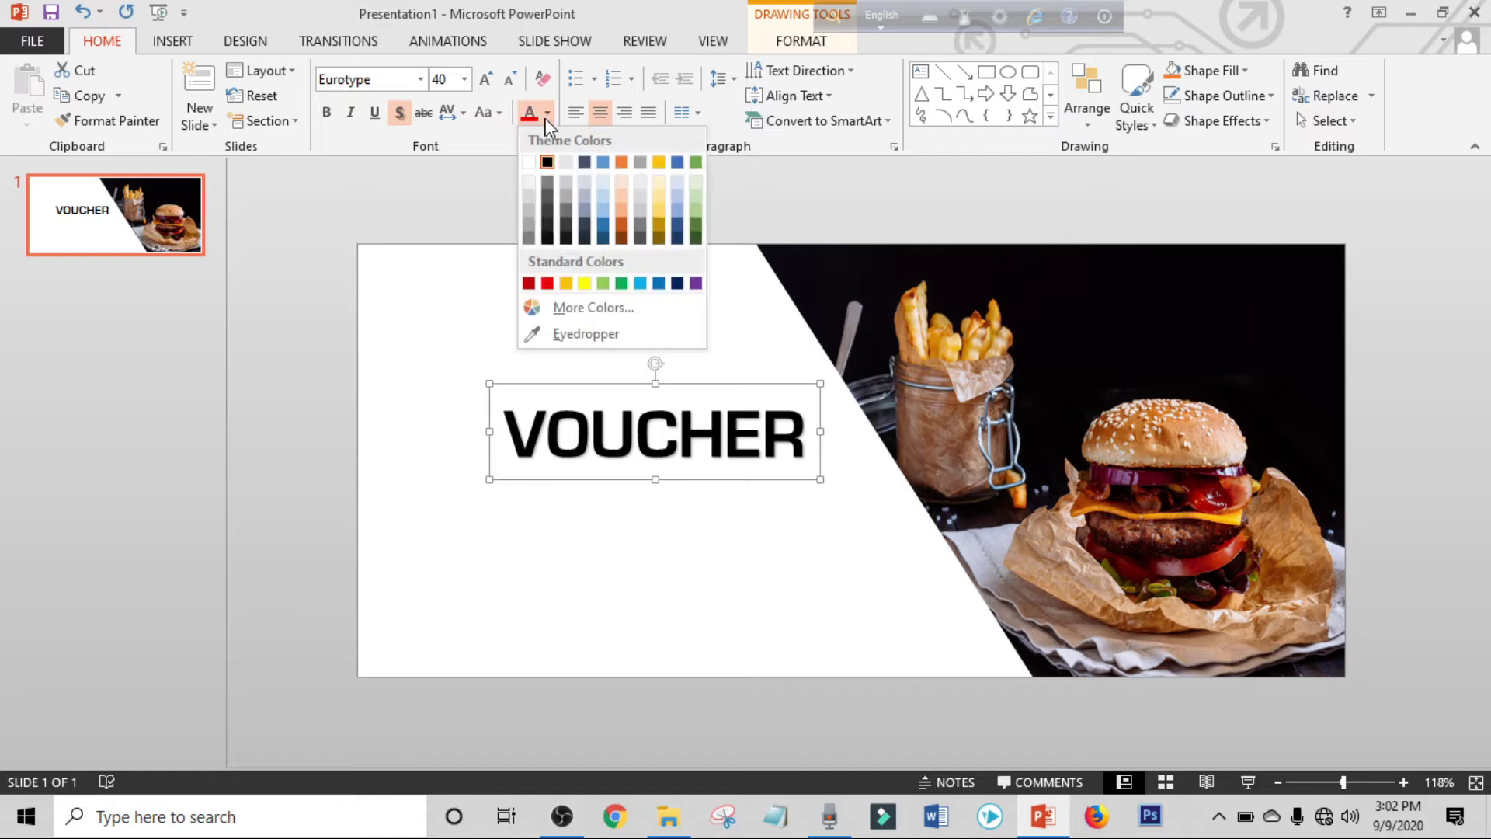
left_click(541, 285)
left_click_drag(723, 386, 649, 412)
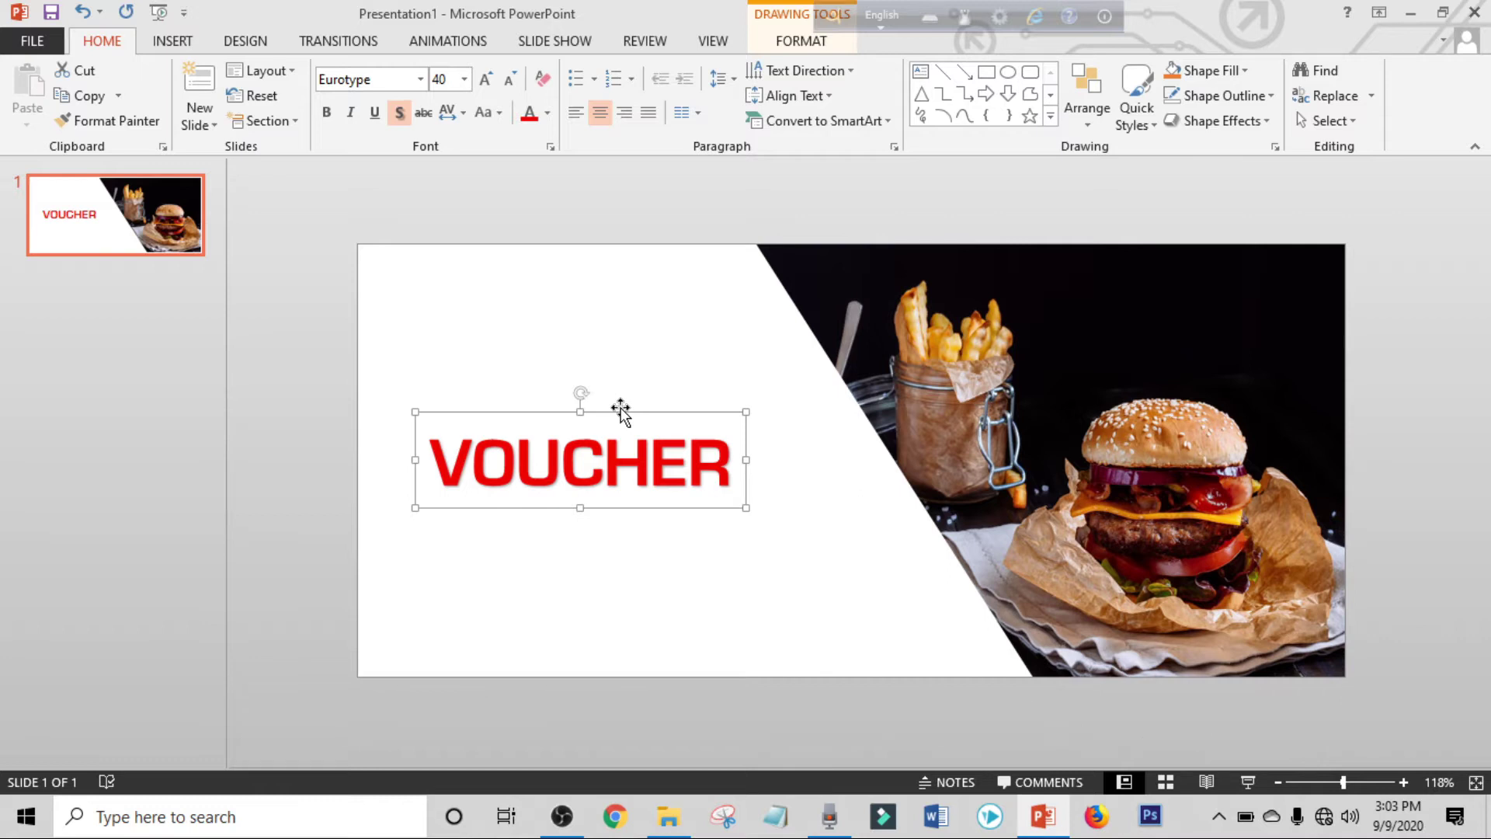
Duplicate the VOUCHER box with Ctrl+D, place the copy above, and delete its text.
key("ctrl+d")
left_click_drag(666, 525, 648, 425)
left_click_drag(435, 386, 724, 386)
key("Delete")
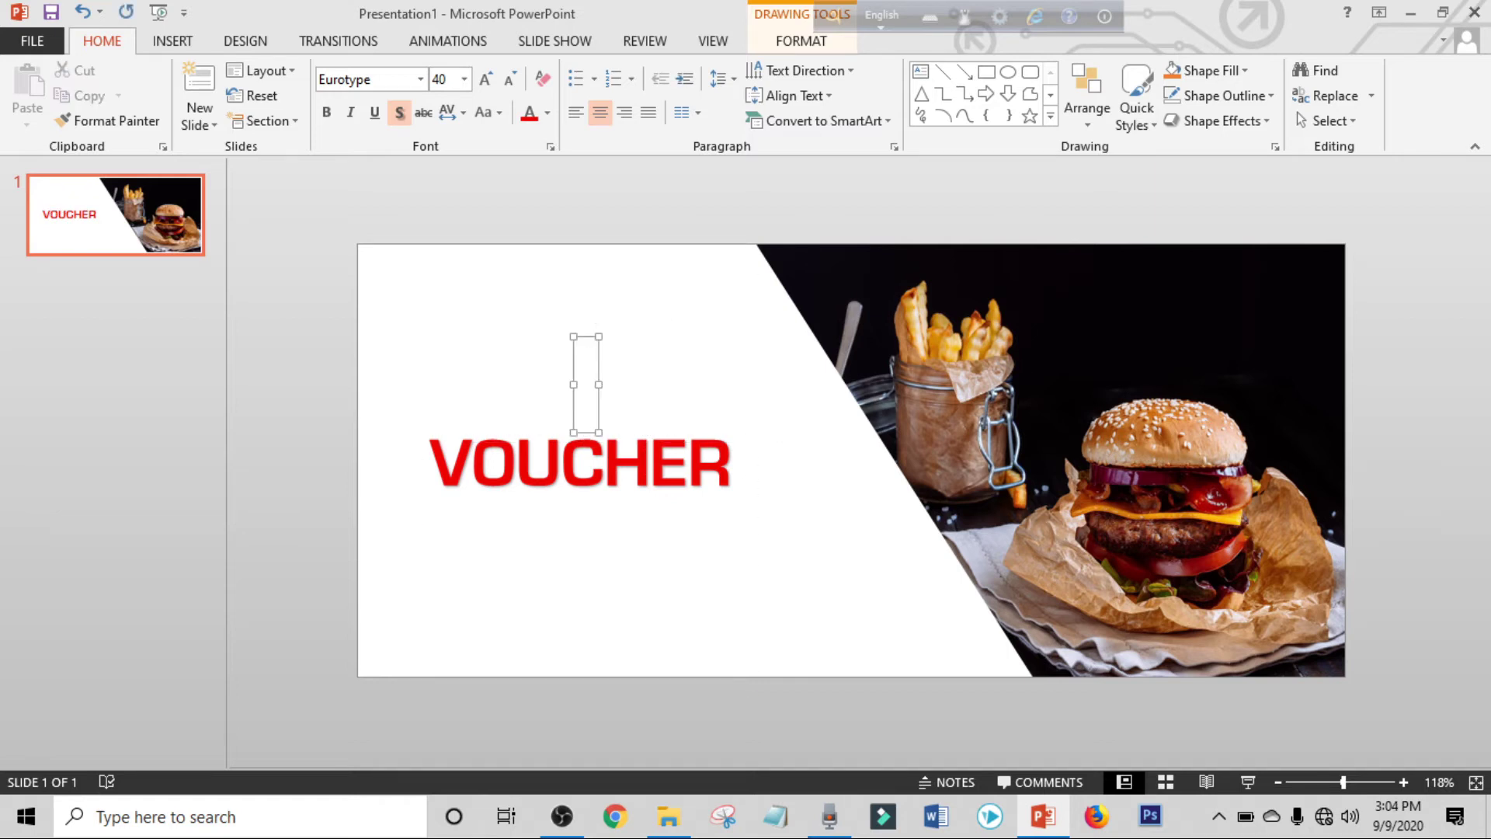
Type 'gift' in the empty box, set it to AdineKirnberg, and place it above VOUCHER's left end.
type("gift")
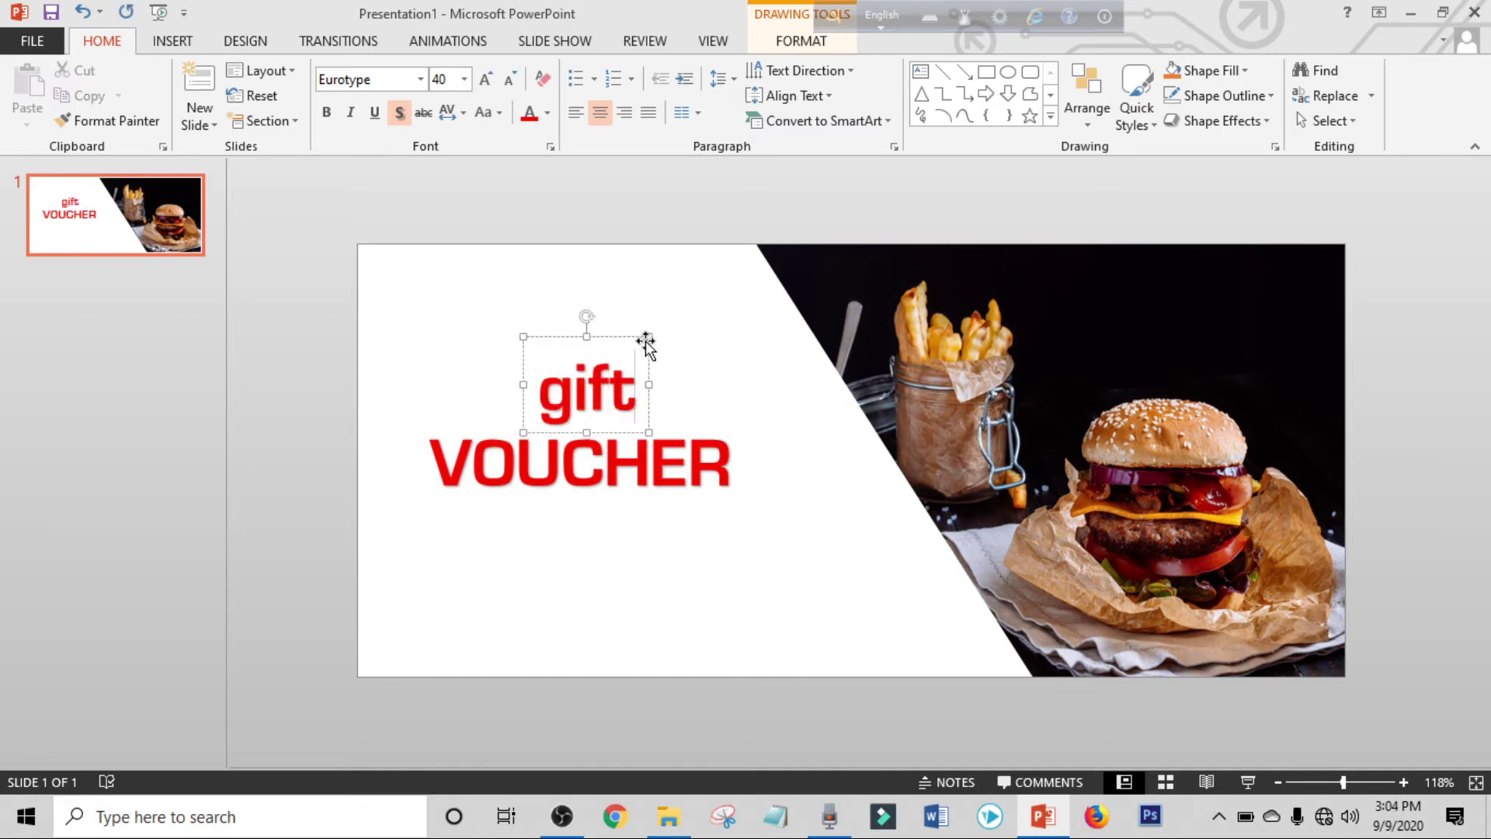
left_click(625, 337)
left_click(382, 80)
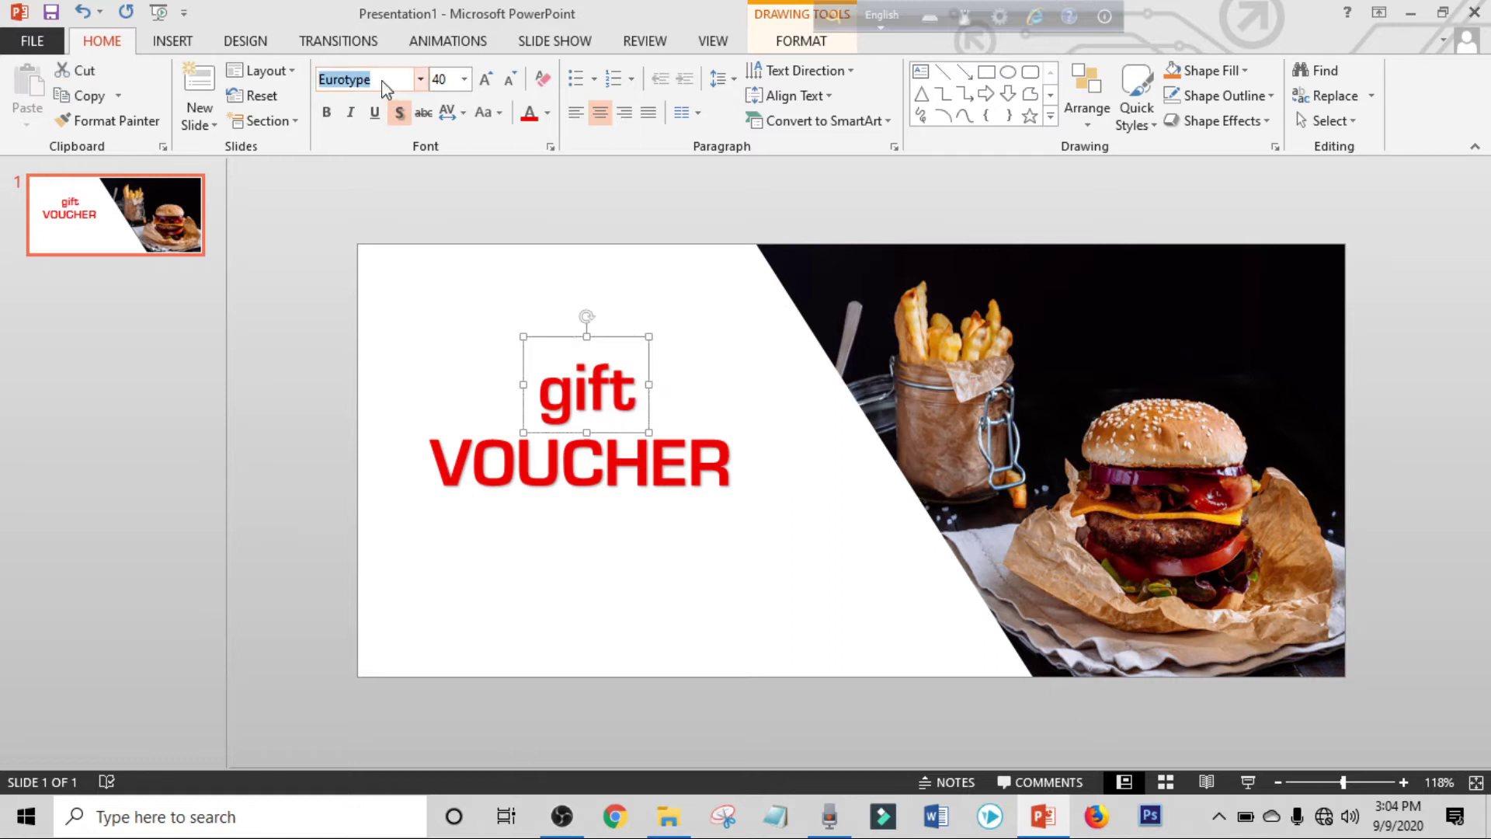
type("AdineKirnberg")
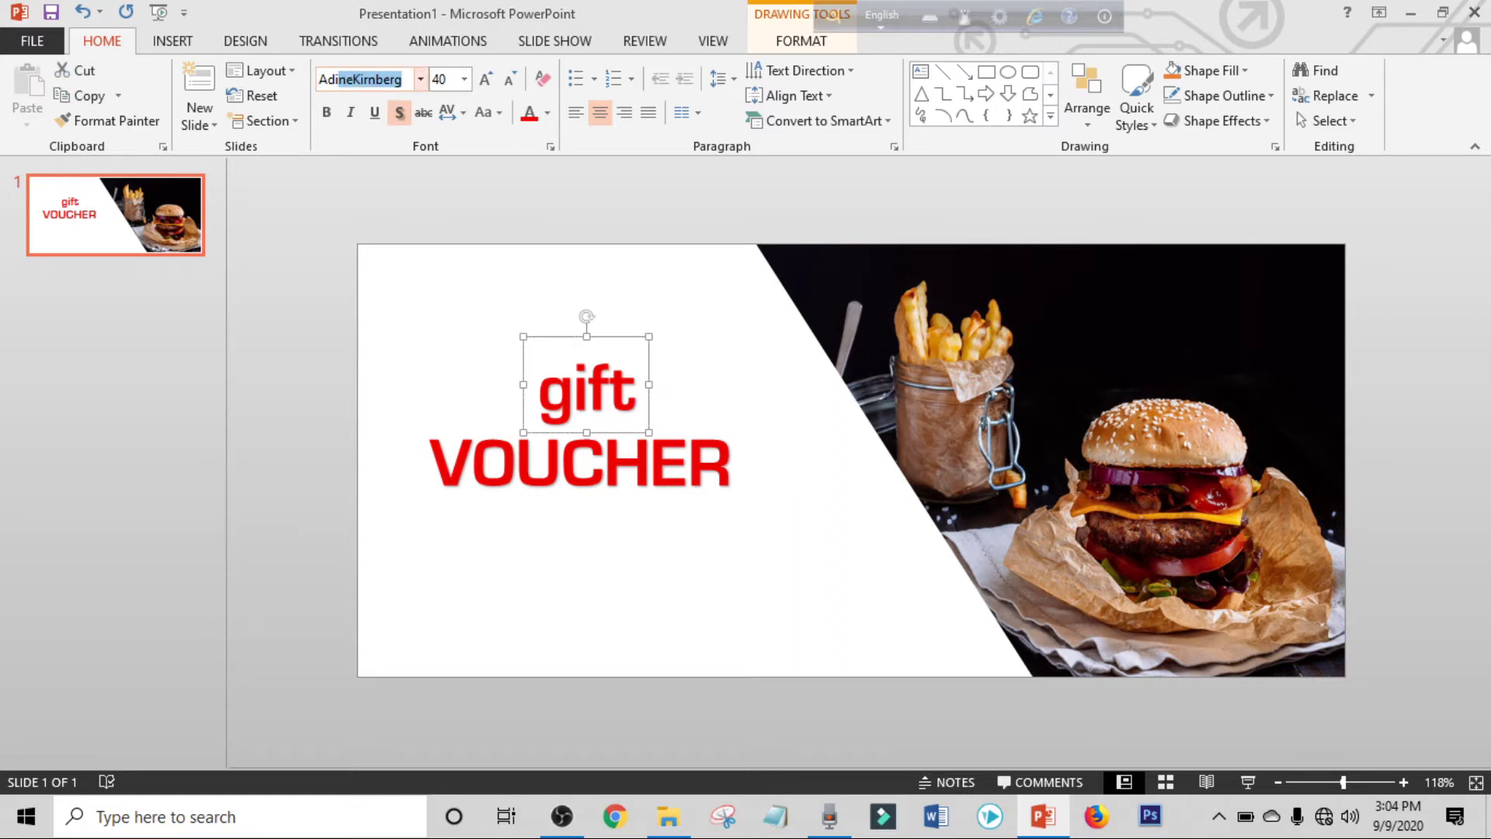
key("Return")
left_click_drag(611, 335, 482, 353)
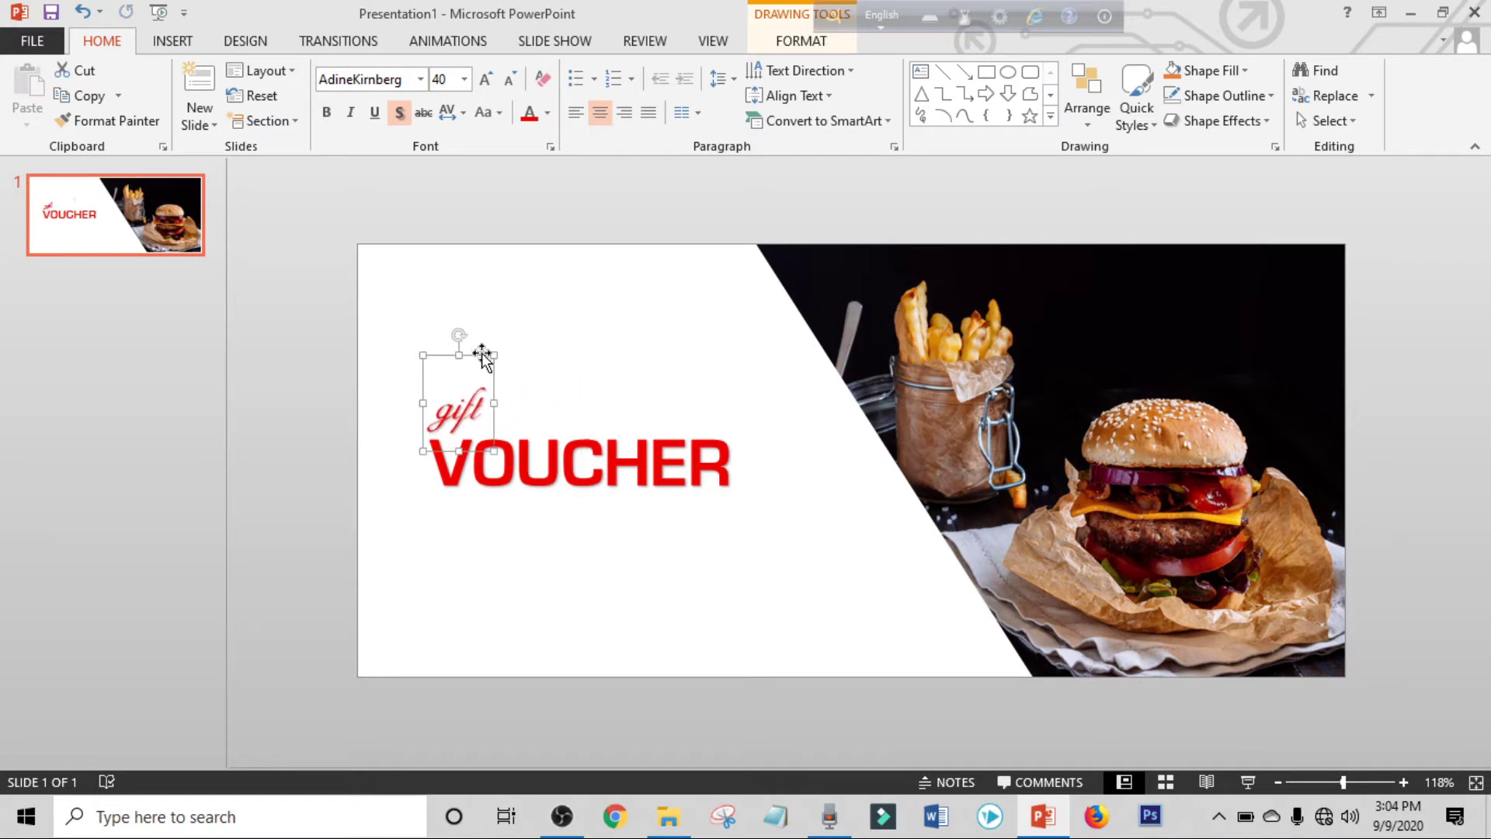
left_click(574, 560)
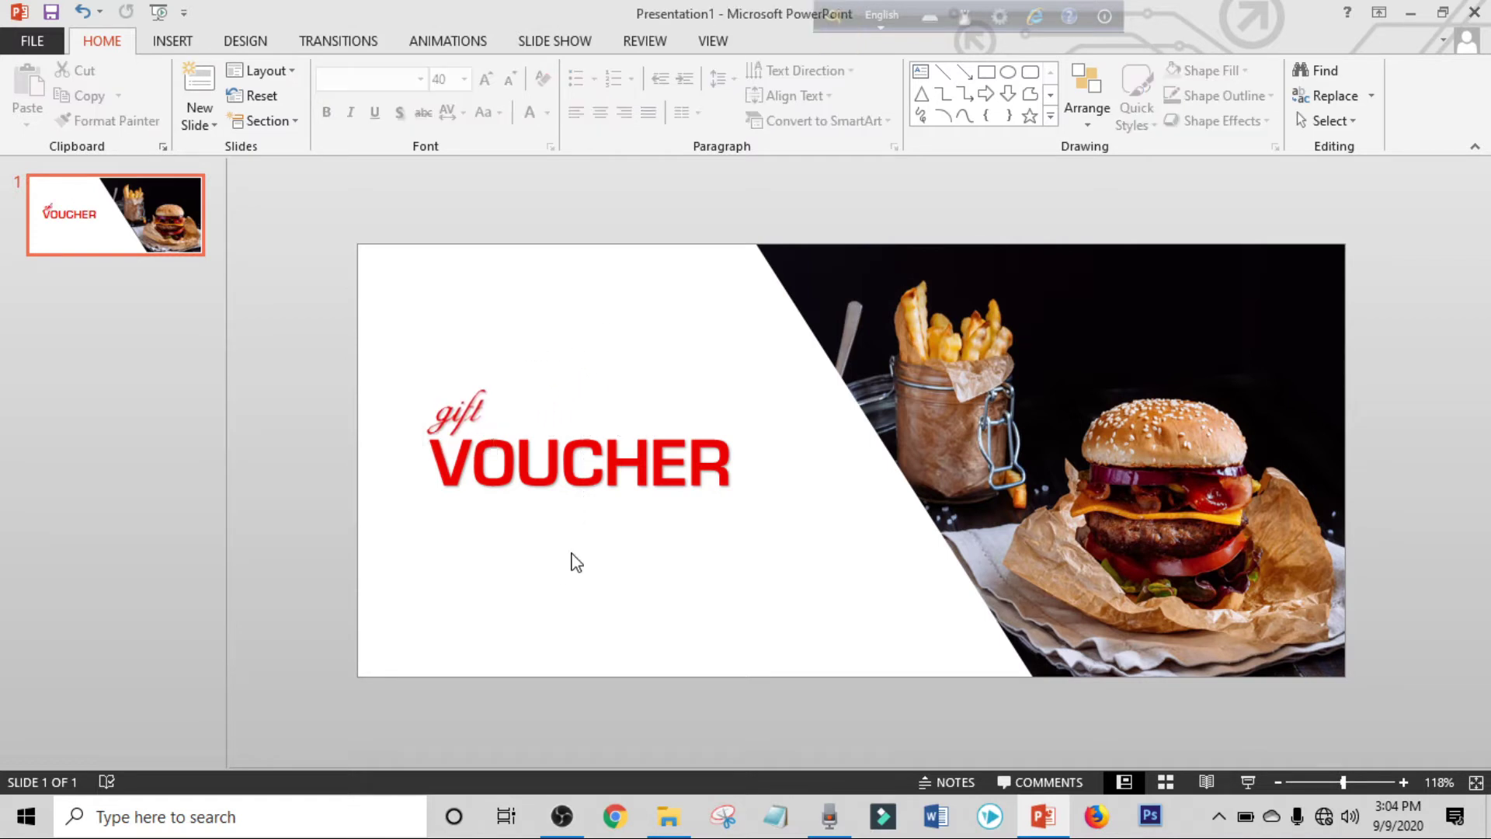
Add a first-style WordArt box below VOUCHER reading 'VALID ON 23 MARCH 2023'.
left_click(184, 44)
left_click(883, 101)
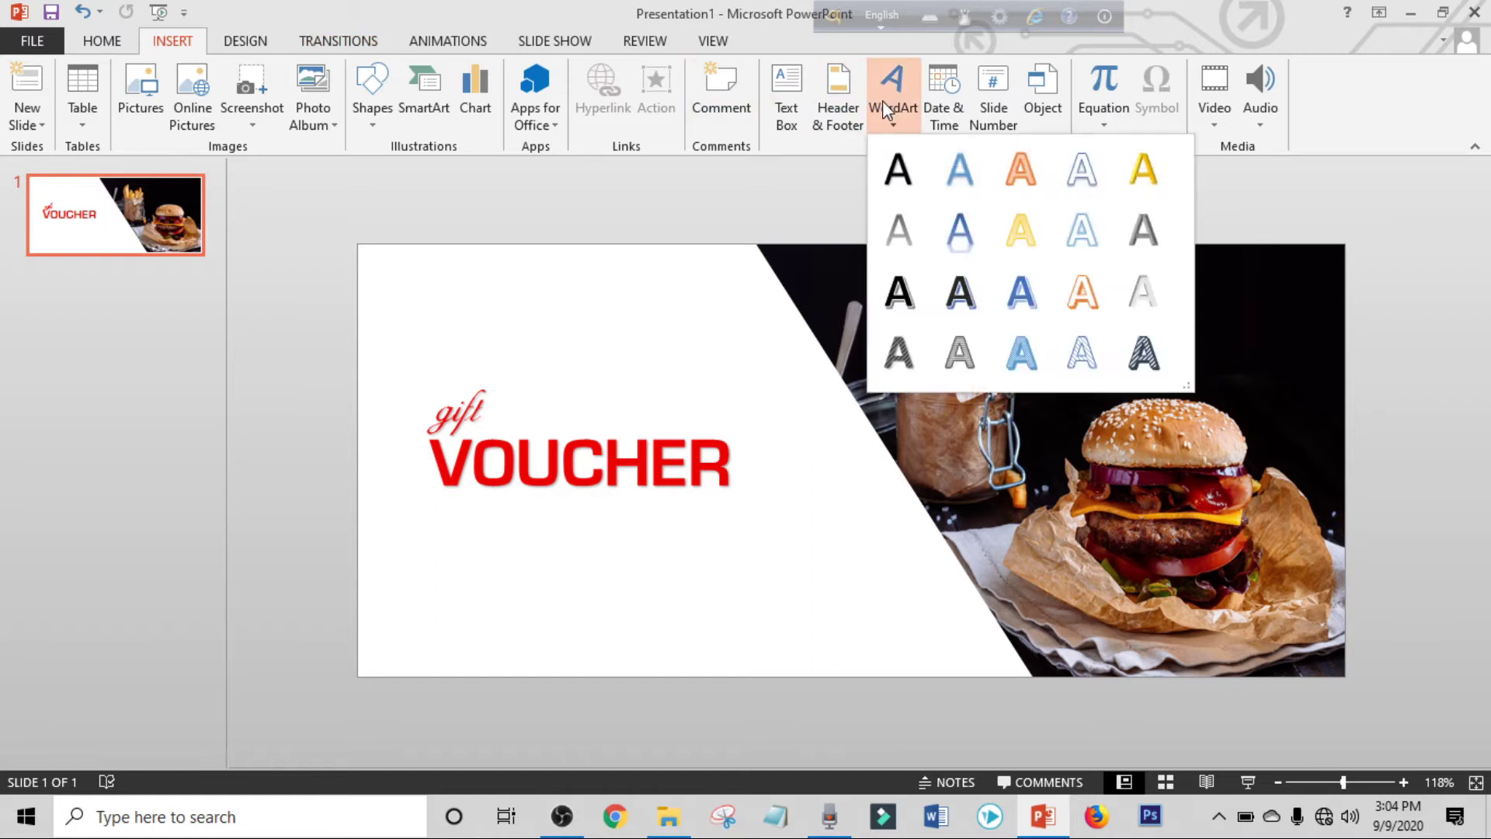
left_click(899, 167)
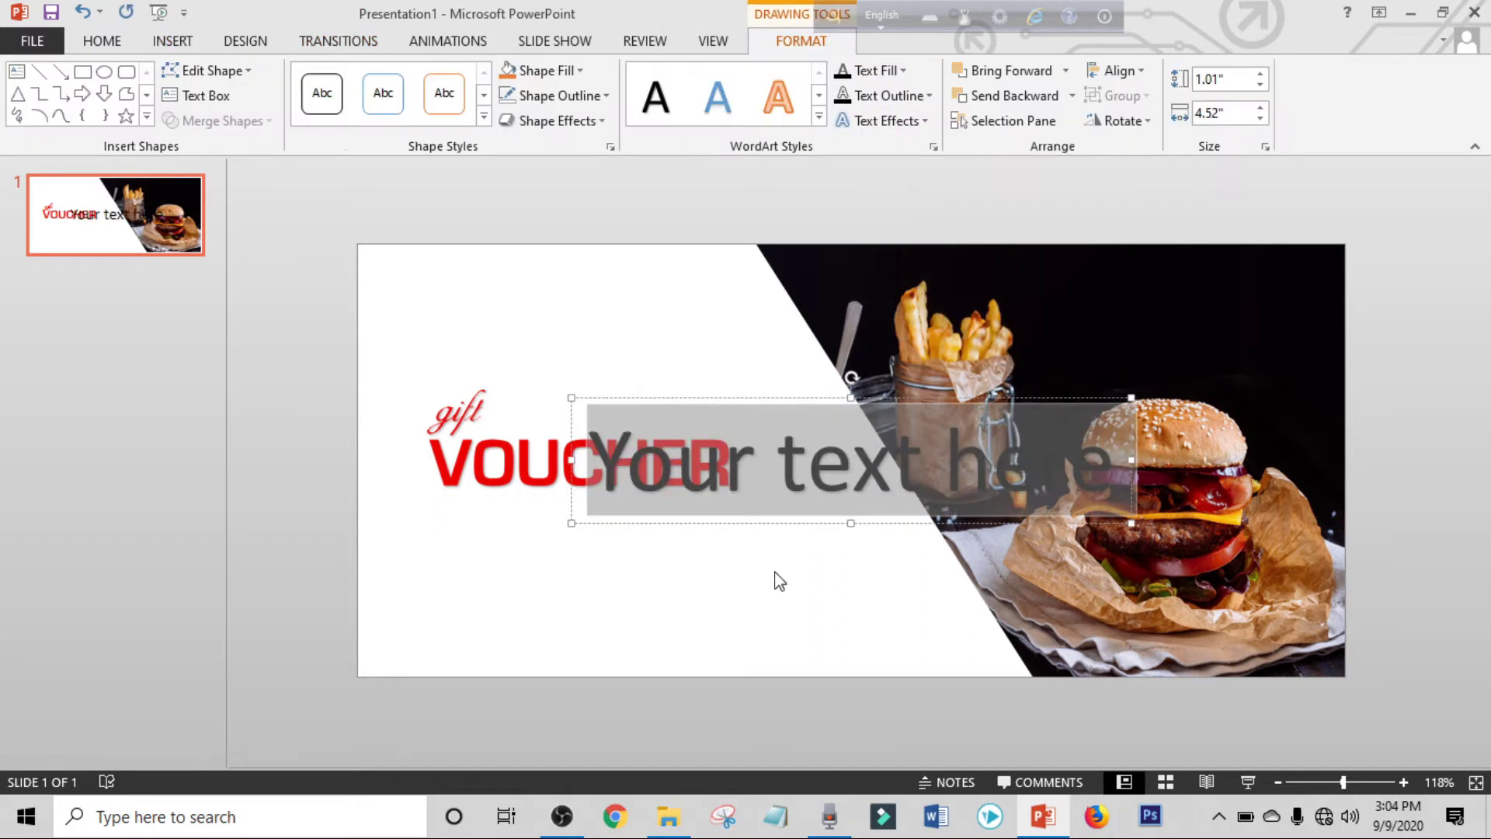
left_click_drag(741, 551, 546, 621)
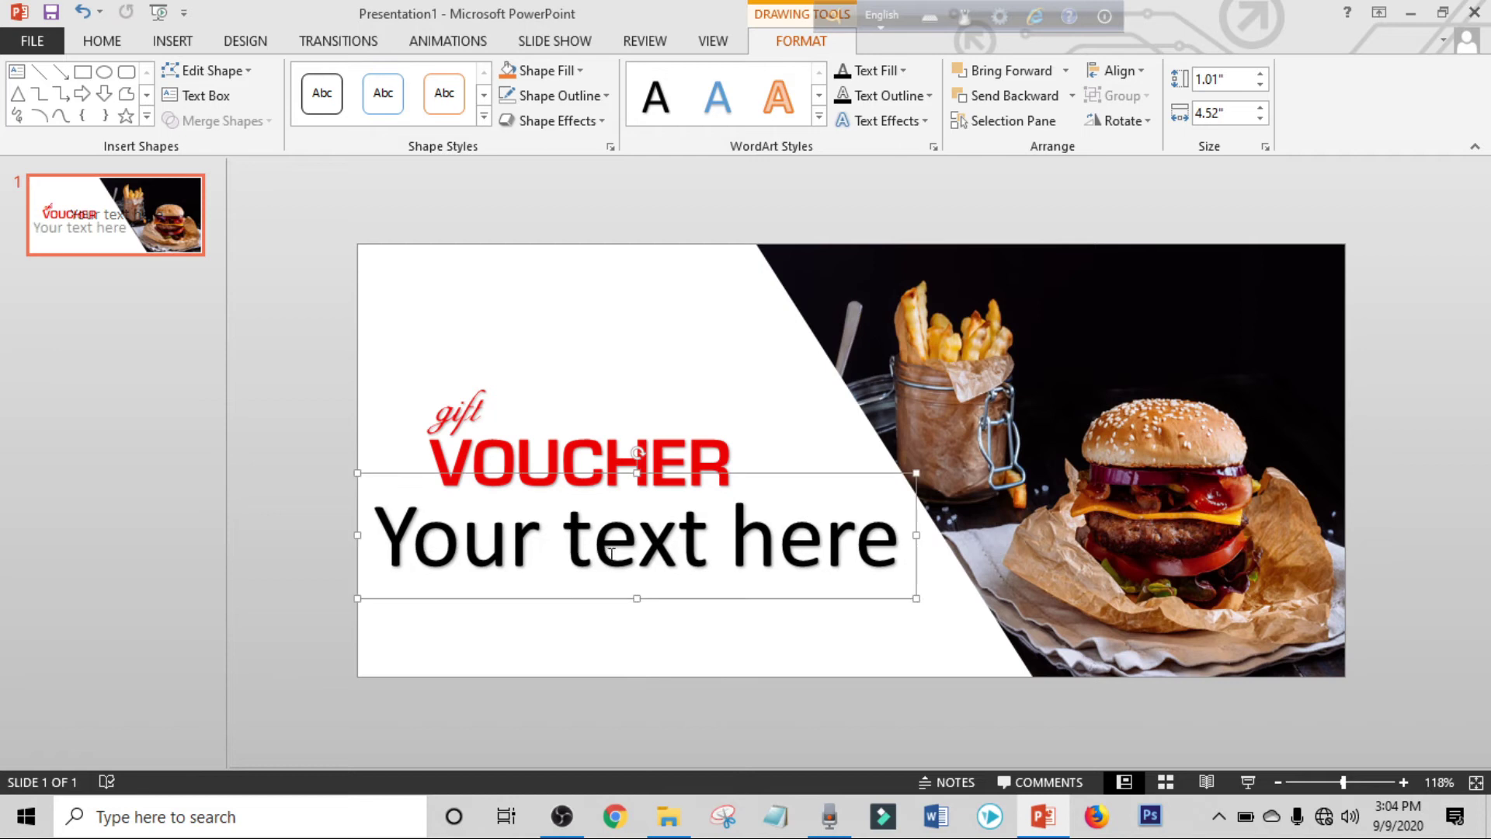
key("ctrl+a")
key("Delete")
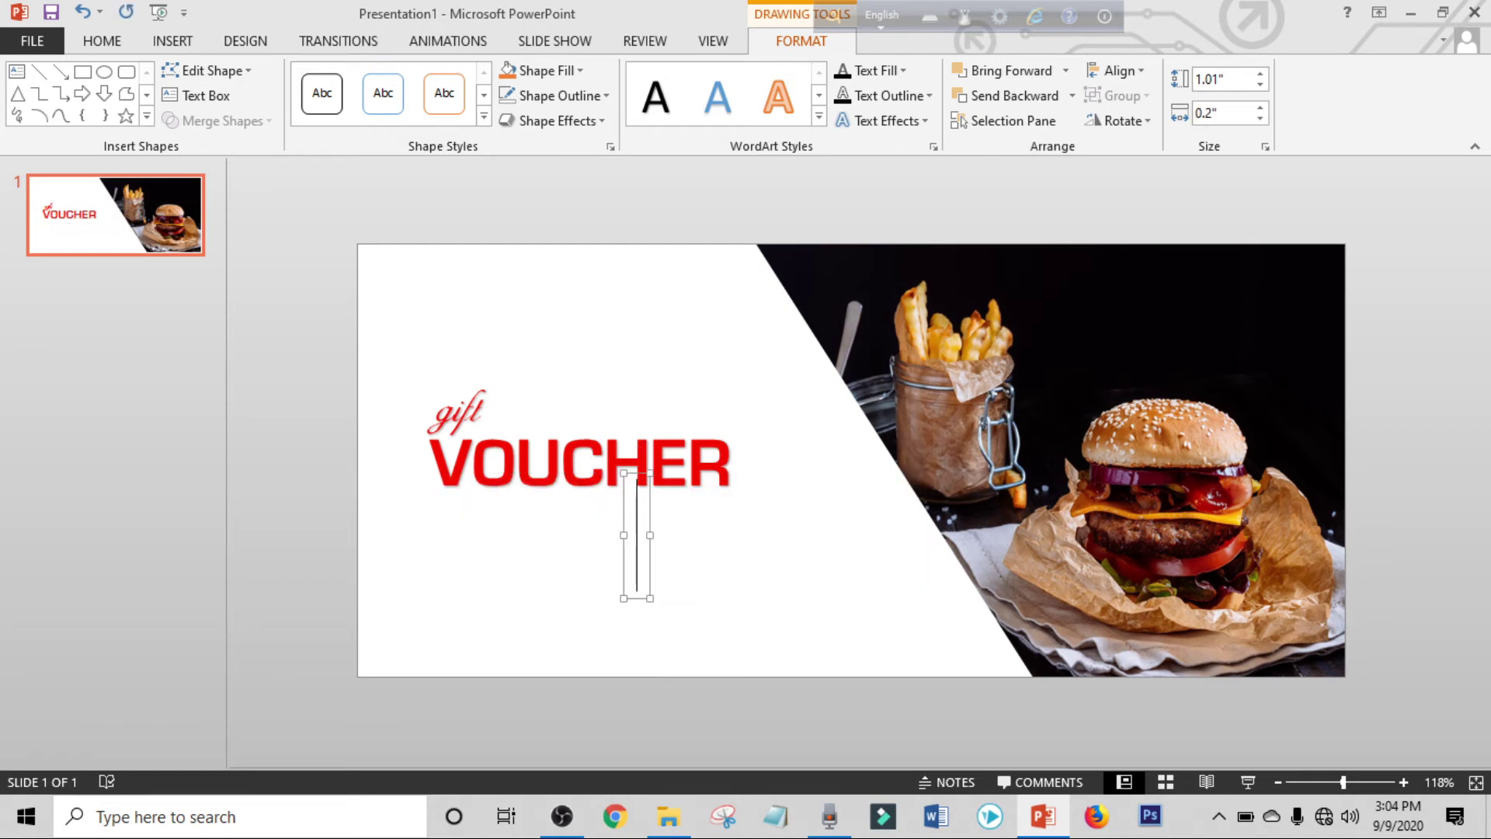
type("VALID ON 23MARCH")
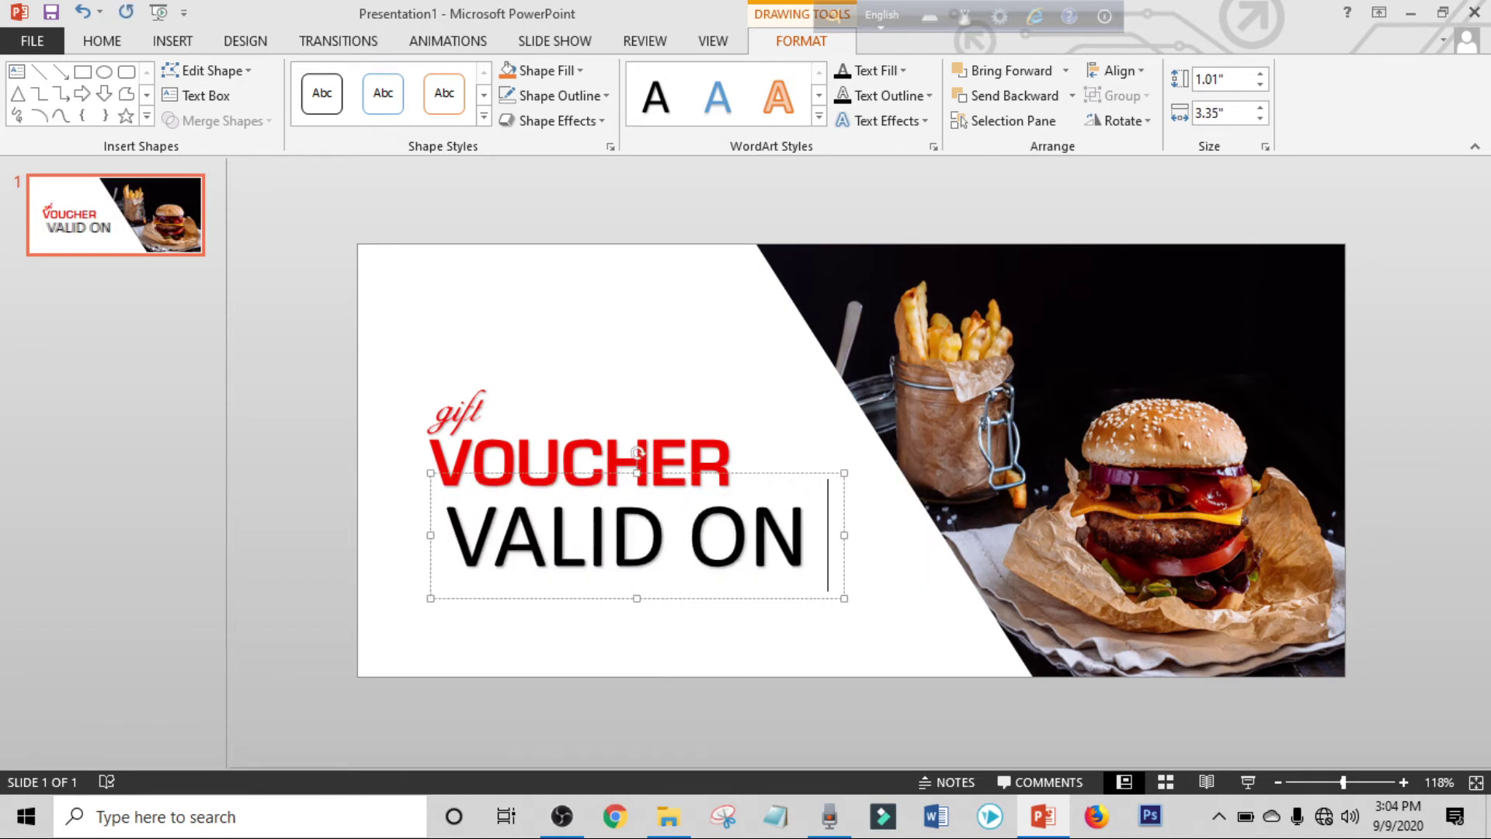
left_click(780, 541)
key("End")
type("2023")
left_click(938, 479)
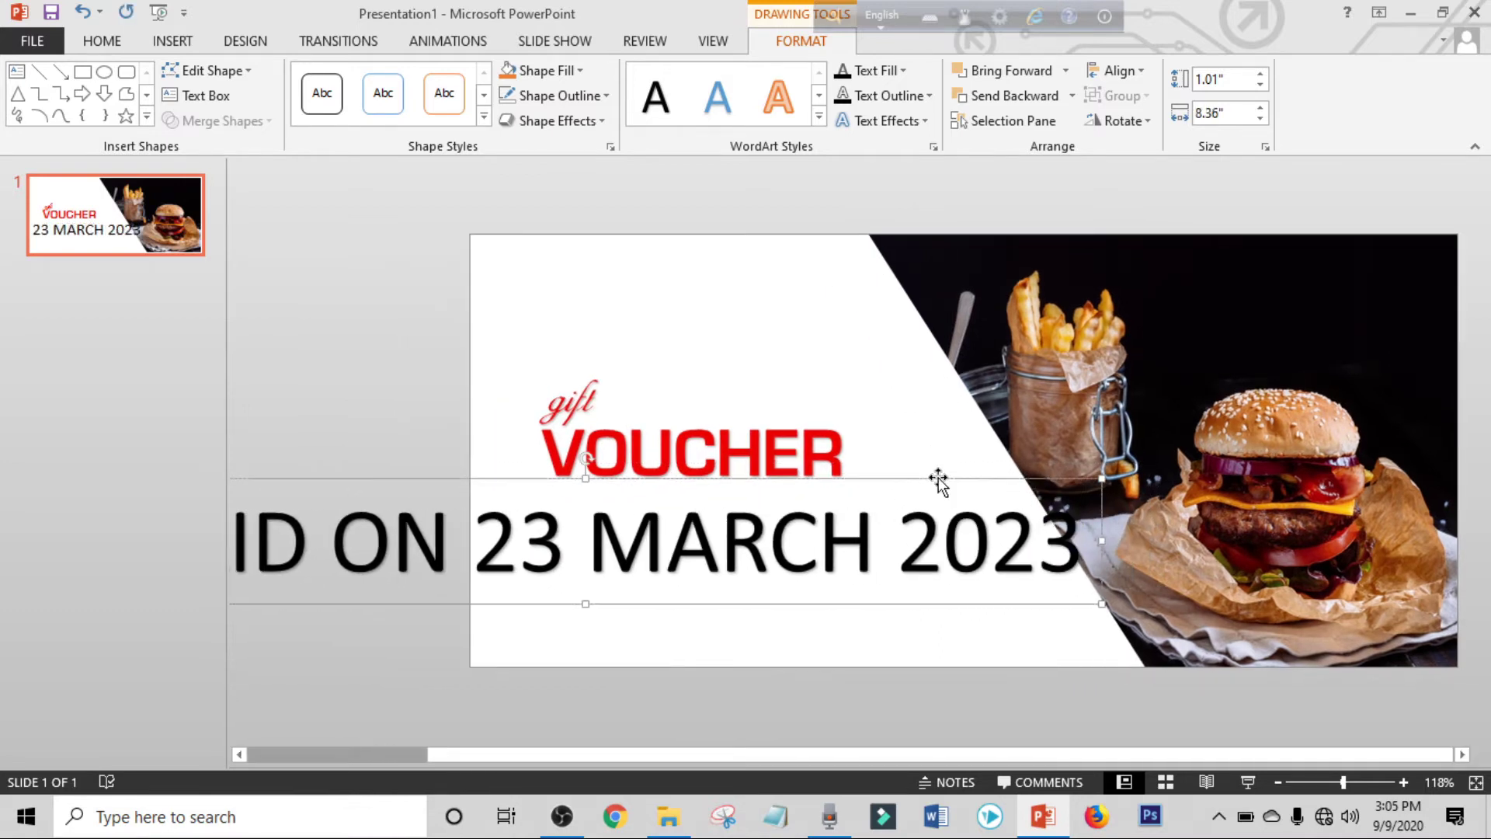
Set the date line to PT Sans 14 pt and align it under VOUCHER.
left_click(93, 47)
left_click(411, 80)
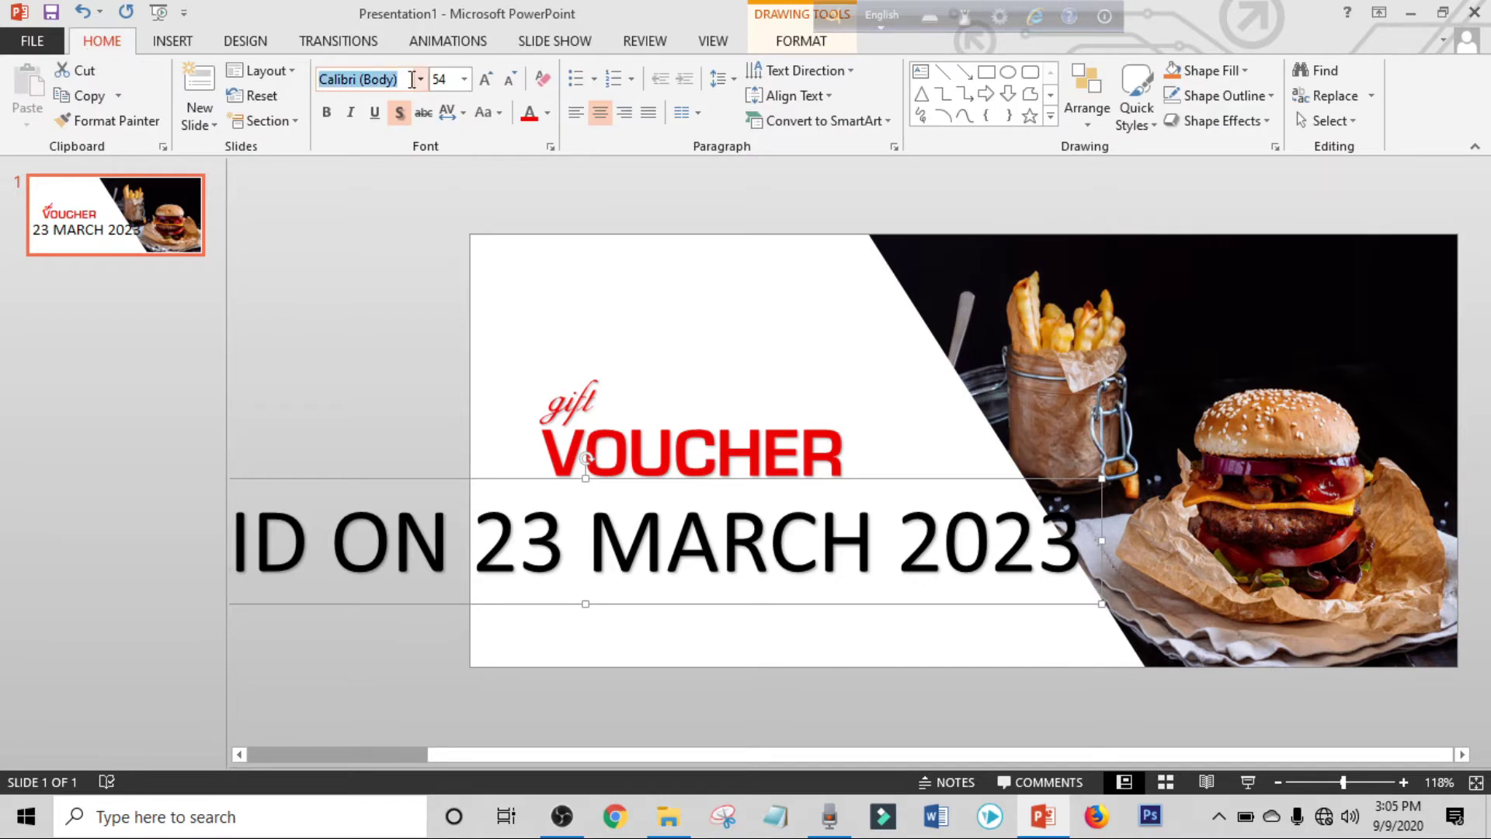
type("PT Sans")
key("Return")
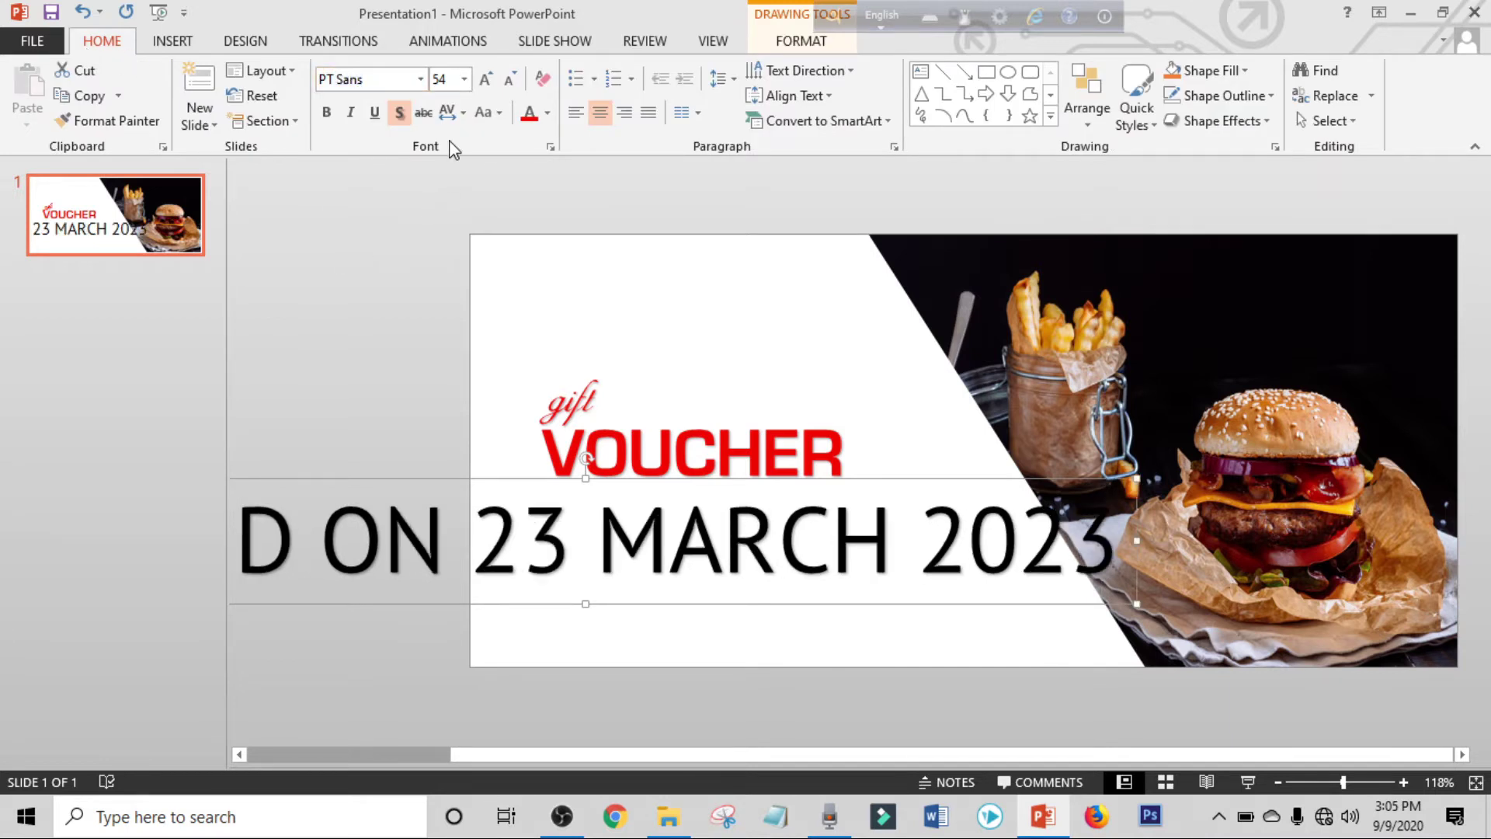
left_click(454, 83)
type("14")
key("Return")
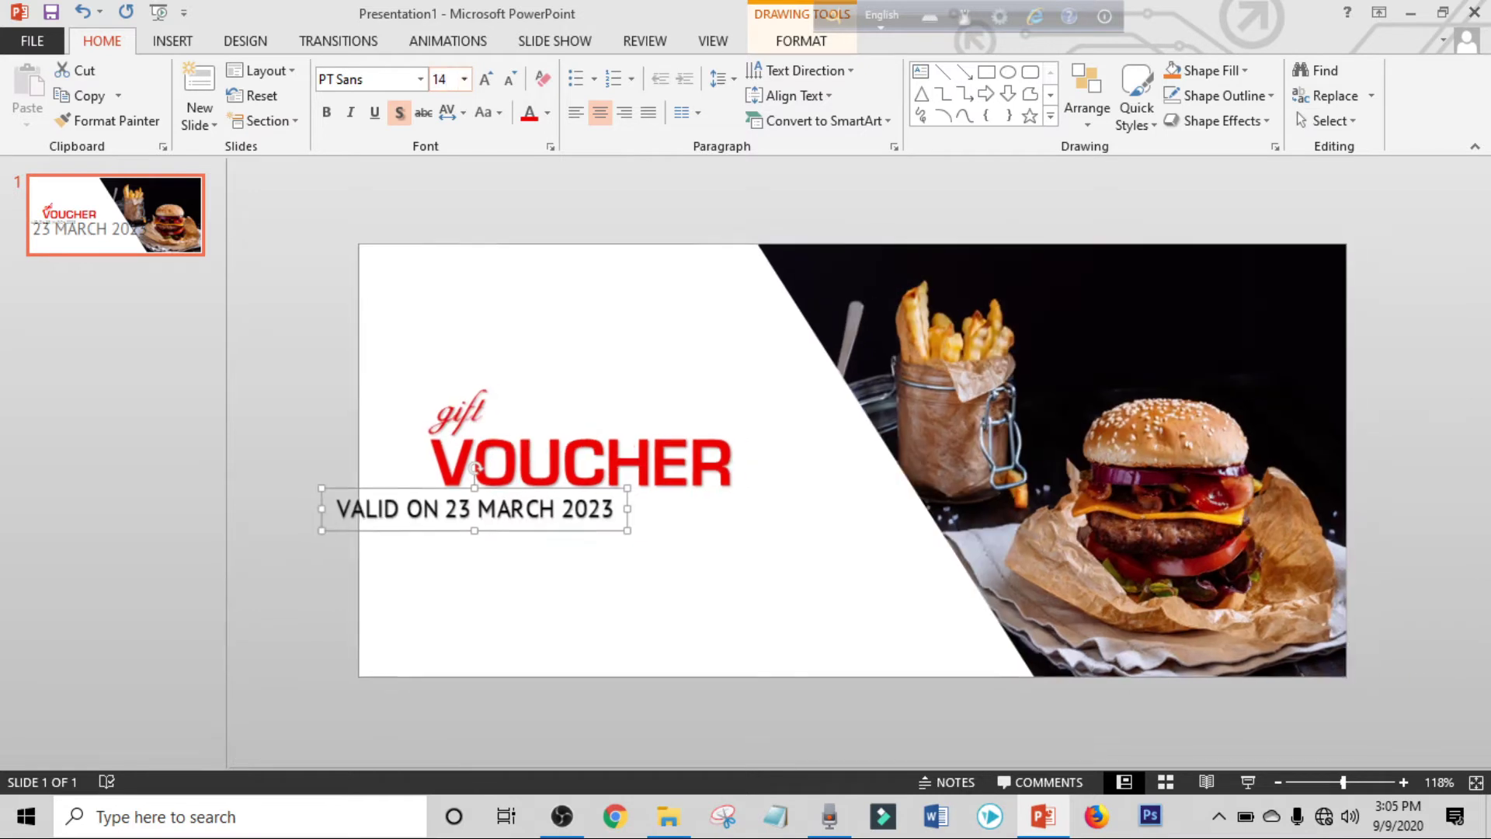
left_click_drag(416, 528, 722, 509)
Bold '23 MARCH 2023' and nudge the date line into position.
left_click(326, 113)
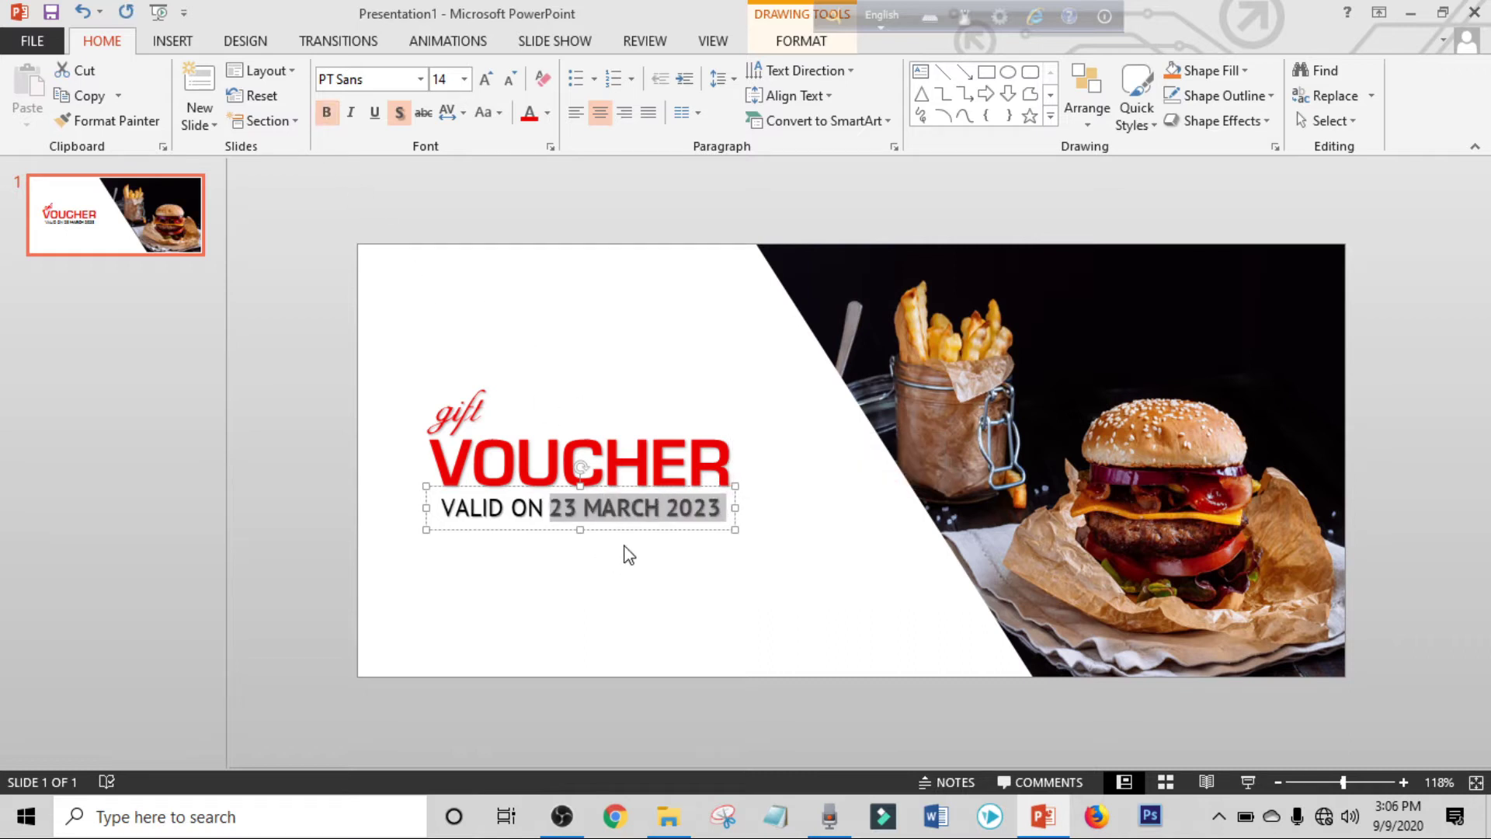
left_click_drag(636, 526, 641, 524)
key("Down")
left_click(792, 592)
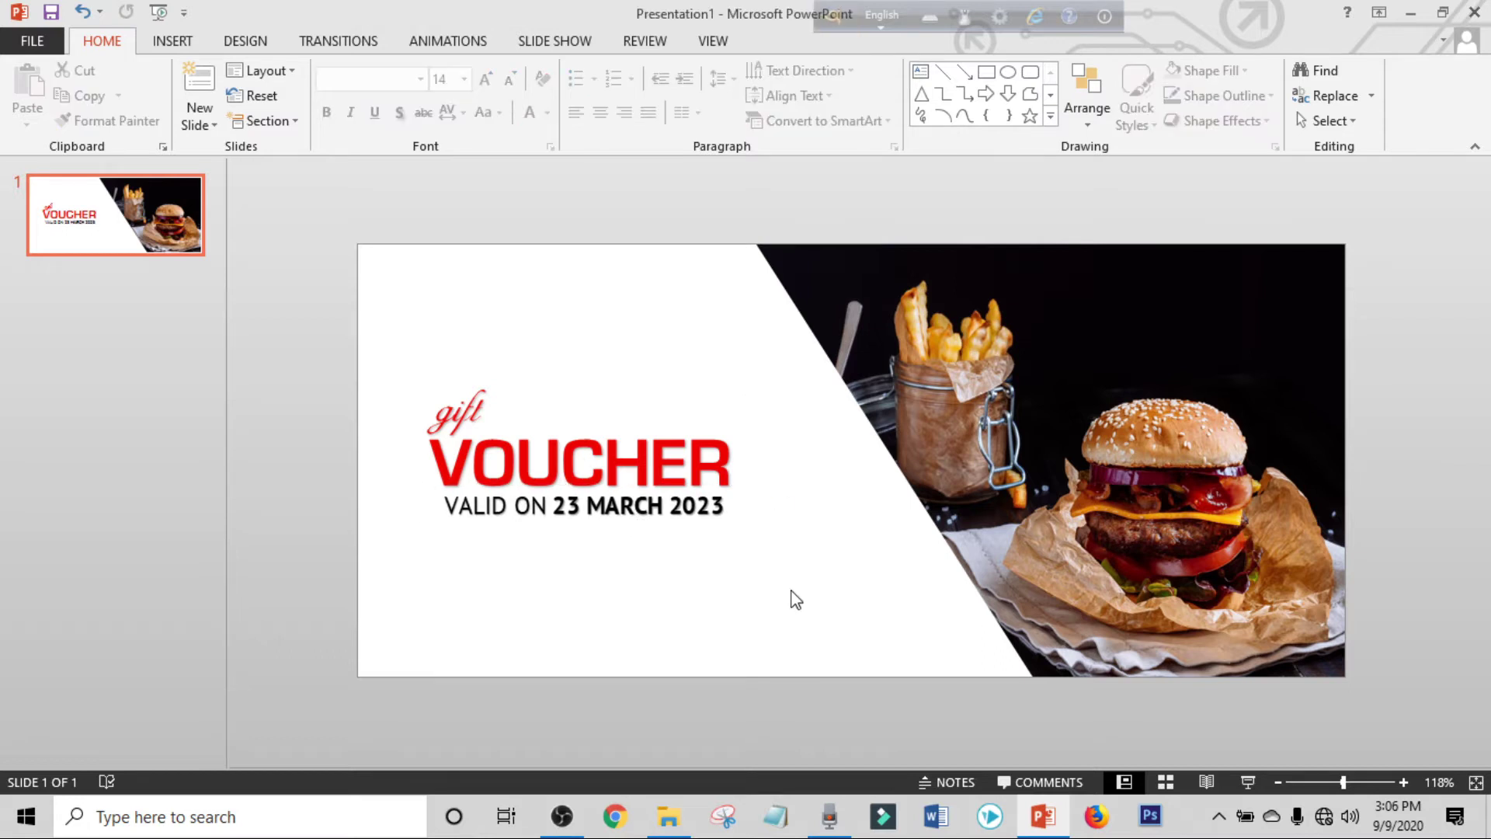
Draw a wide thin rectangle below the date line with no outline and no fill.
left_click(177, 43)
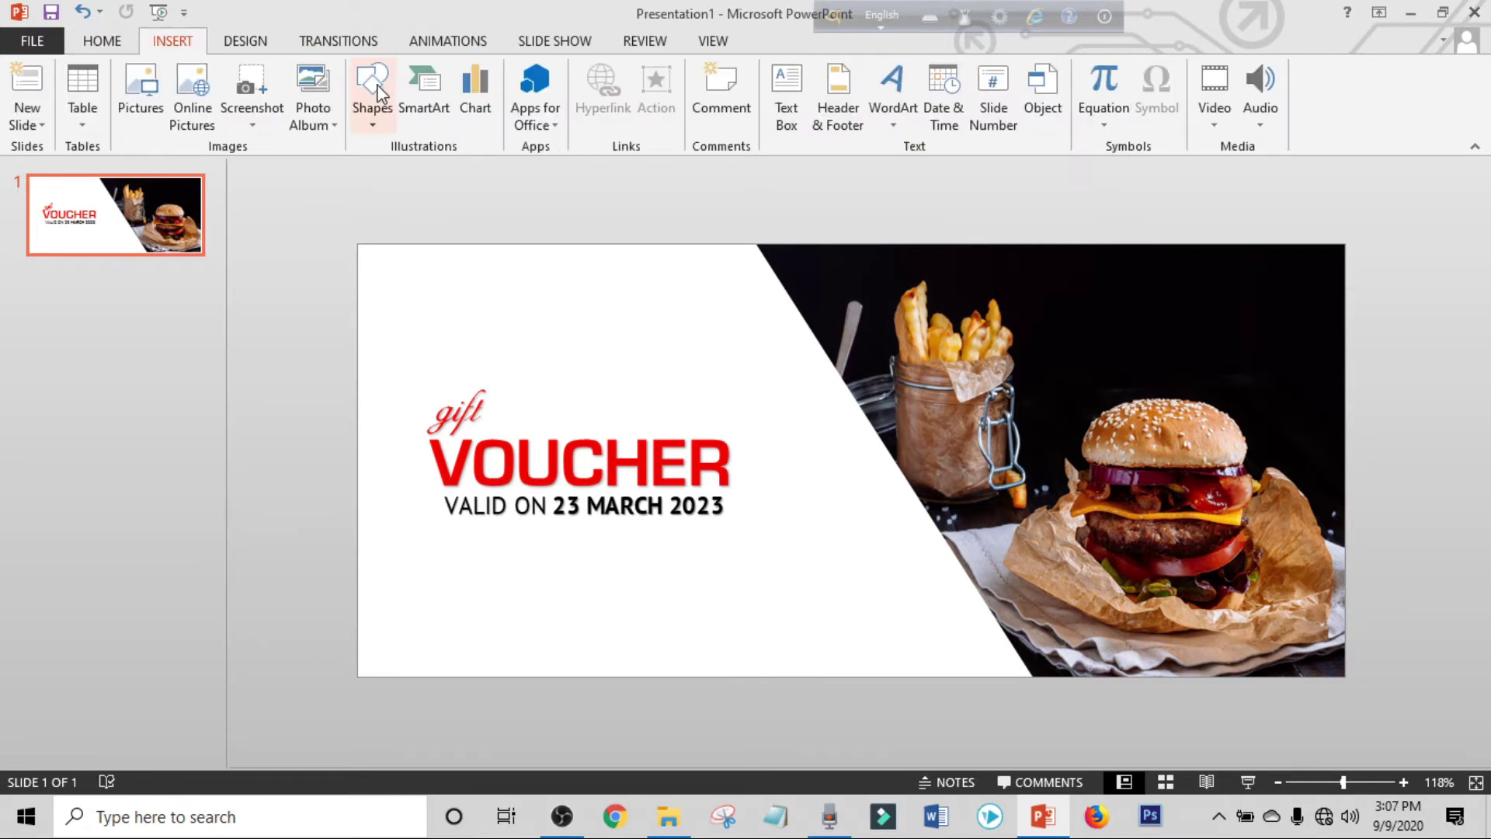
left_click(376, 89)
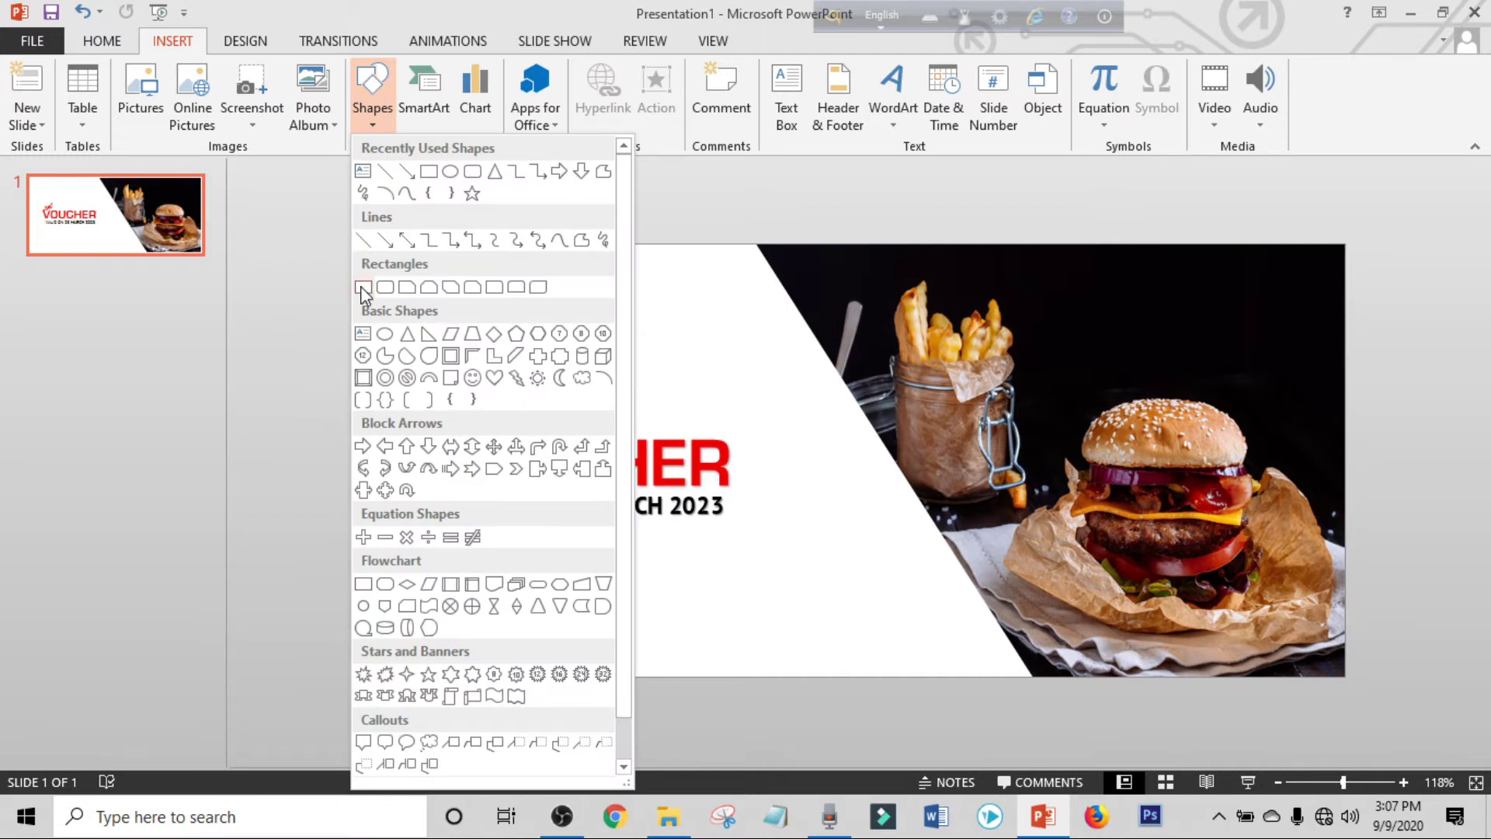
left_click(362, 287)
left_click_drag(457, 535, 710, 567)
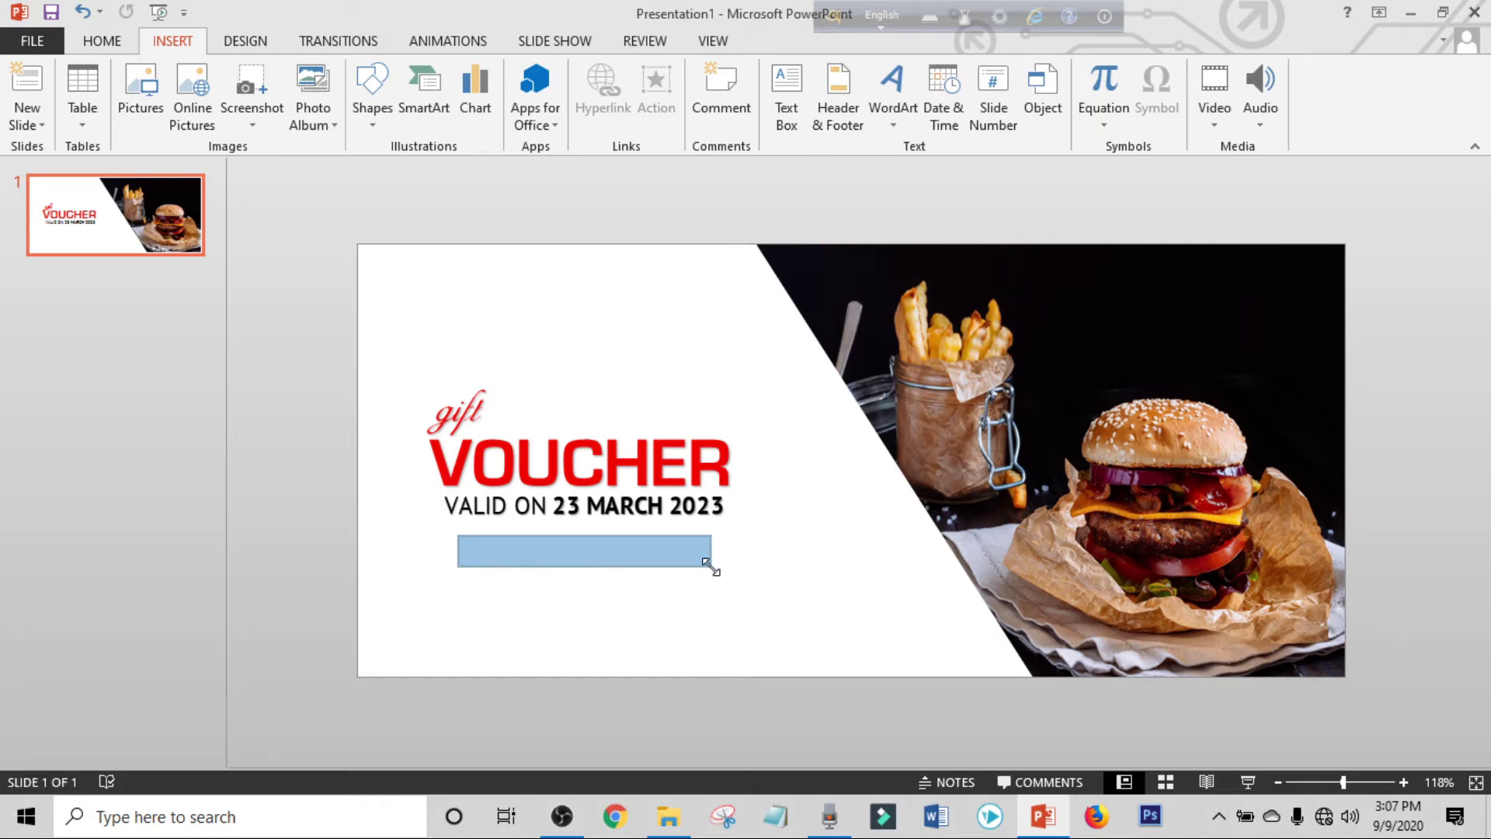
left_click(556, 103)
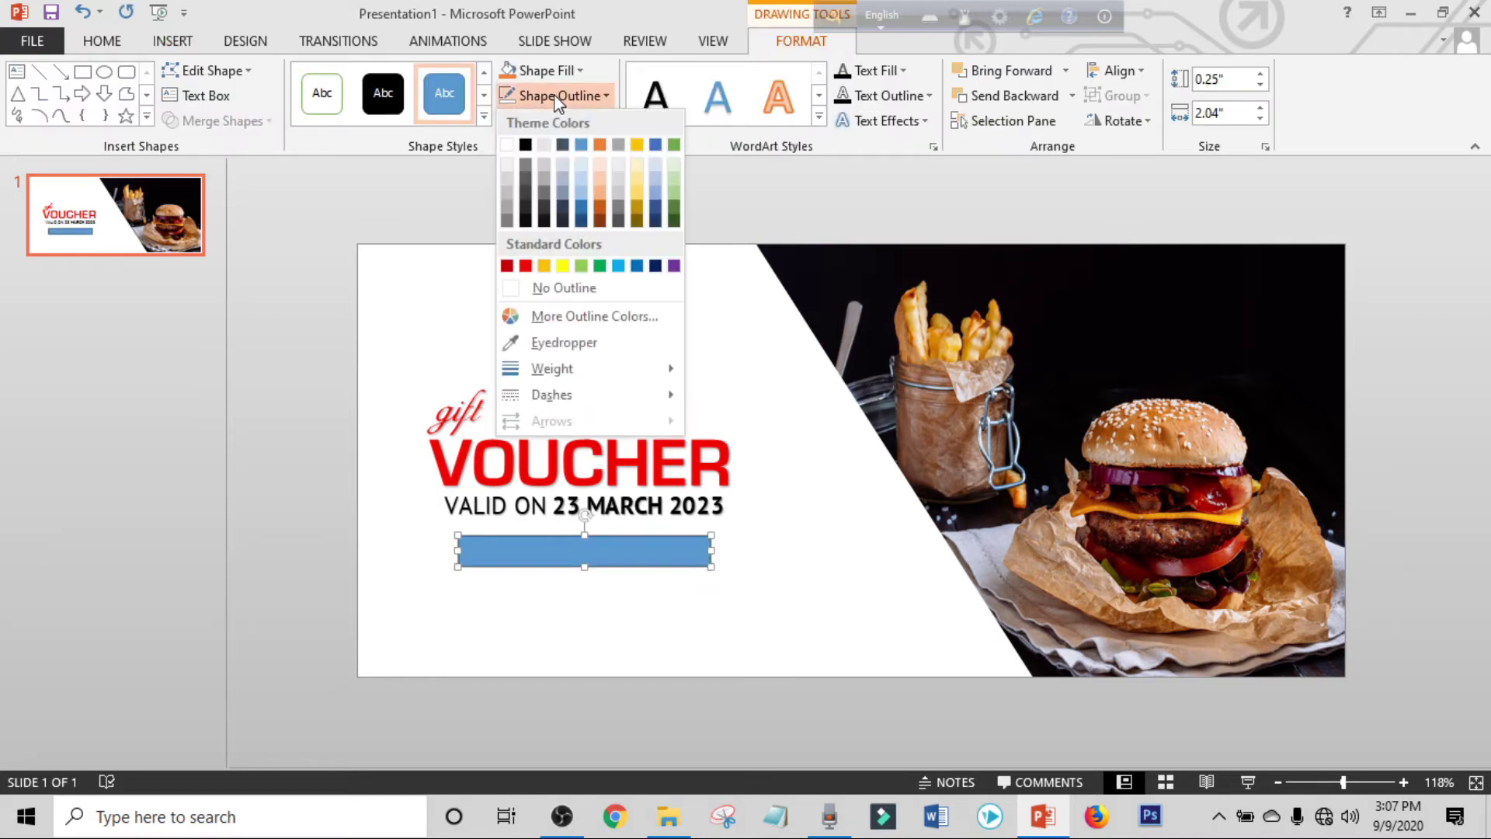
left_click(582, 290)
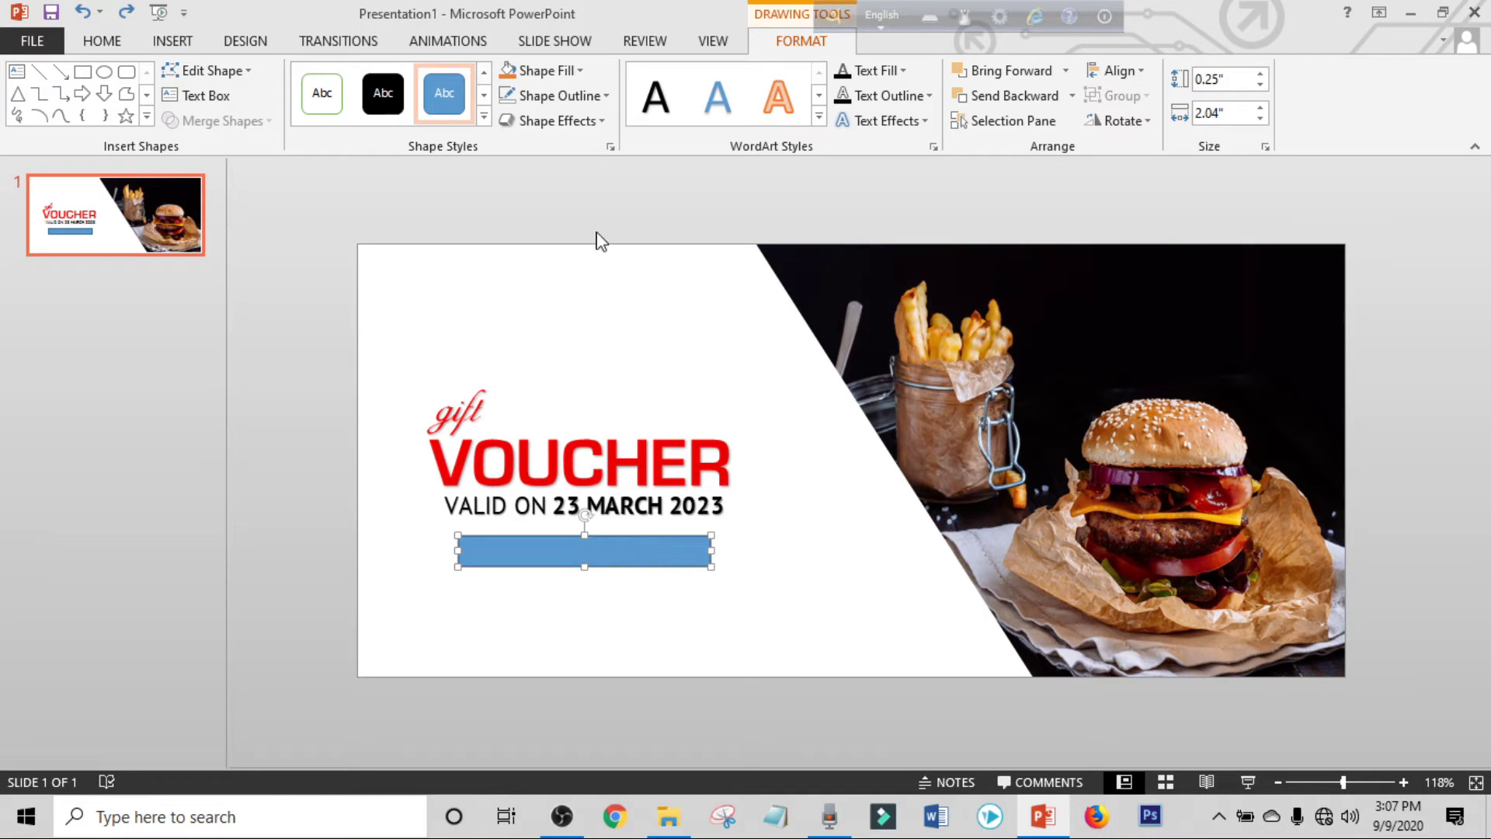
left_click(530, 70)
left_click(551, 264)
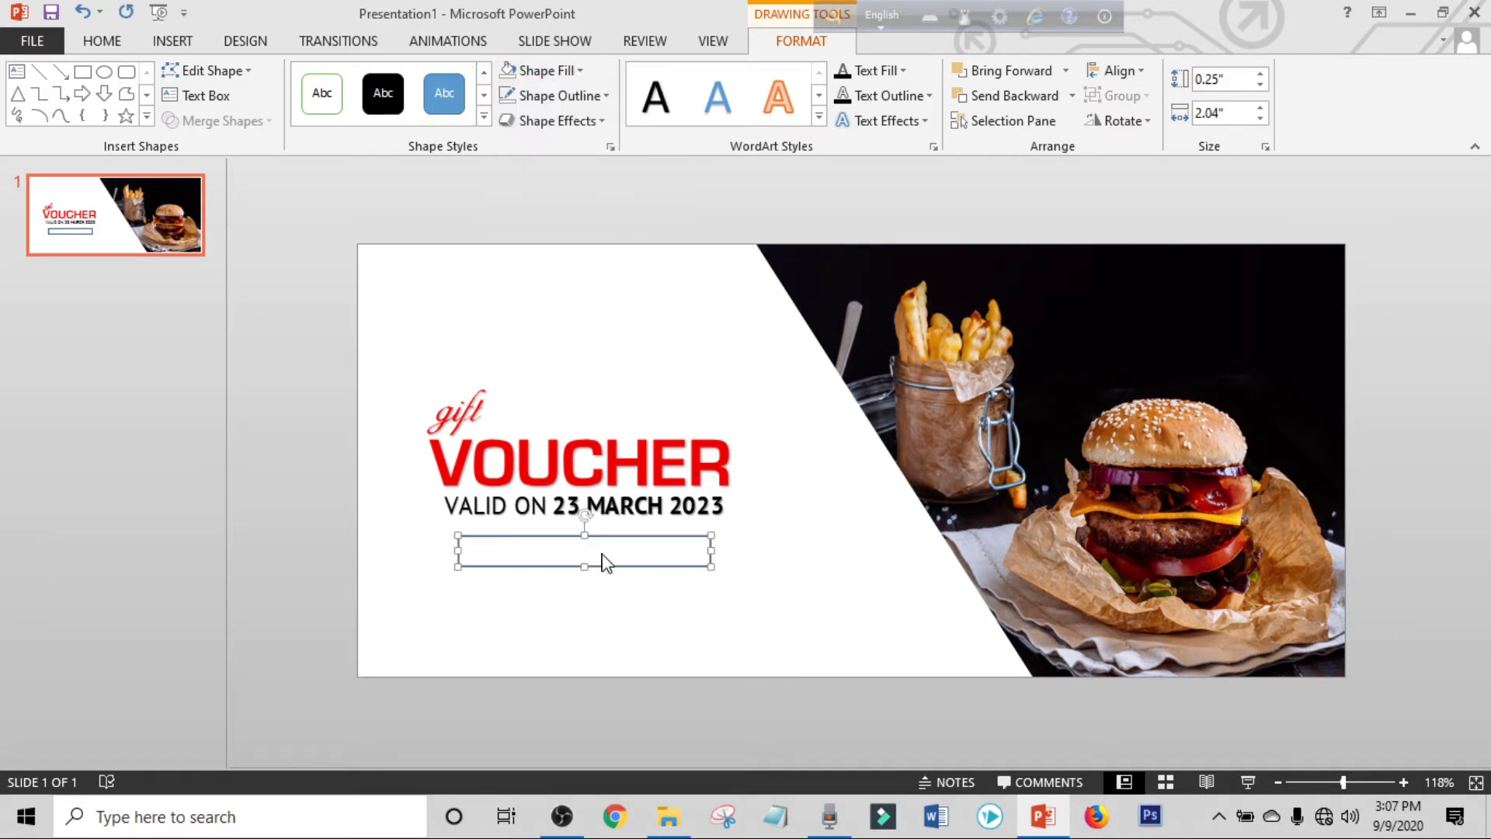
Give the rectangle a 3 pt red outline.
left_click(548, 96)
mouse_move(610, 377)
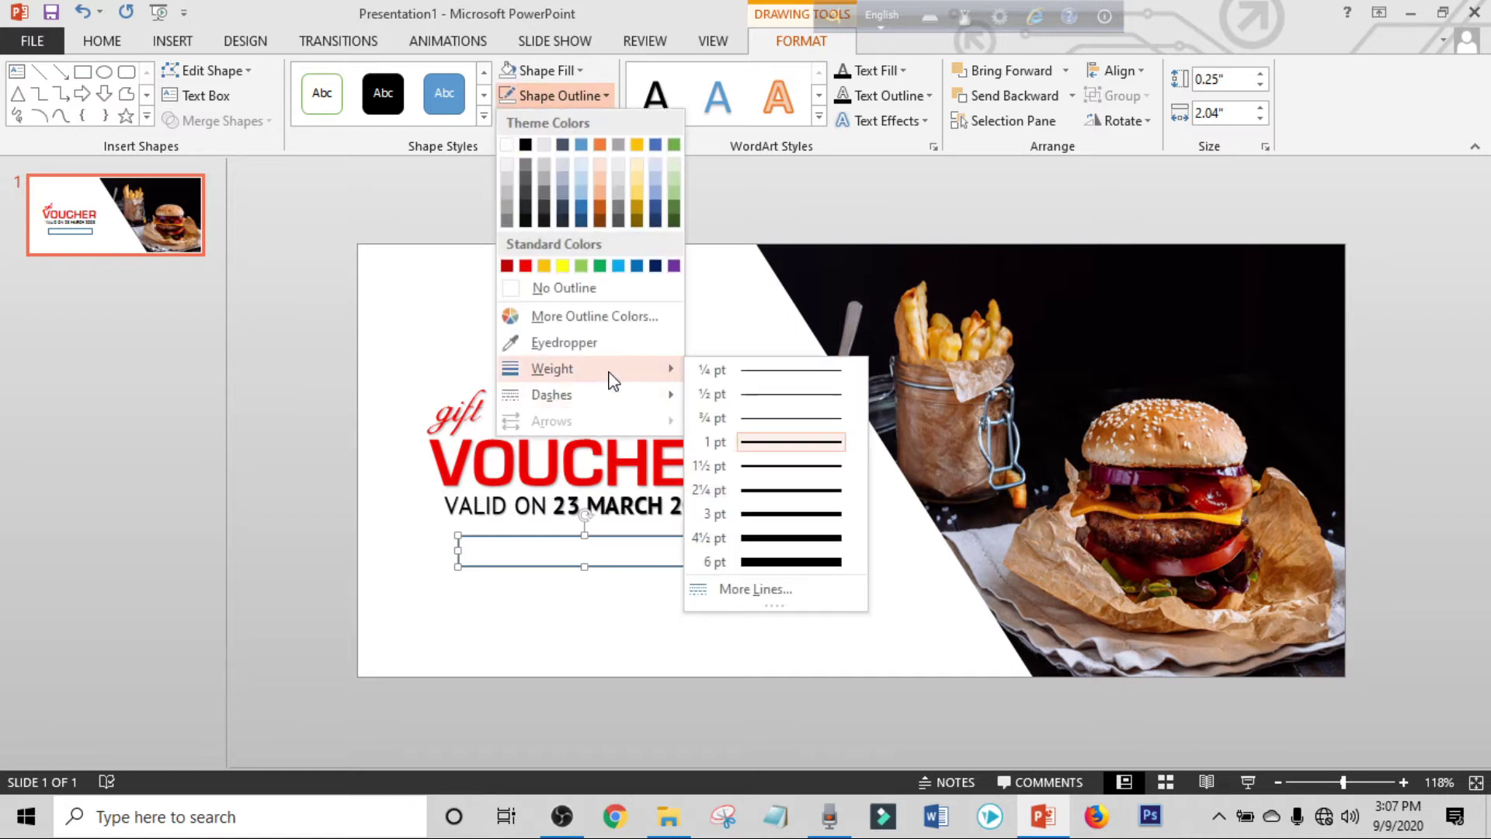
left_click(768, 515)
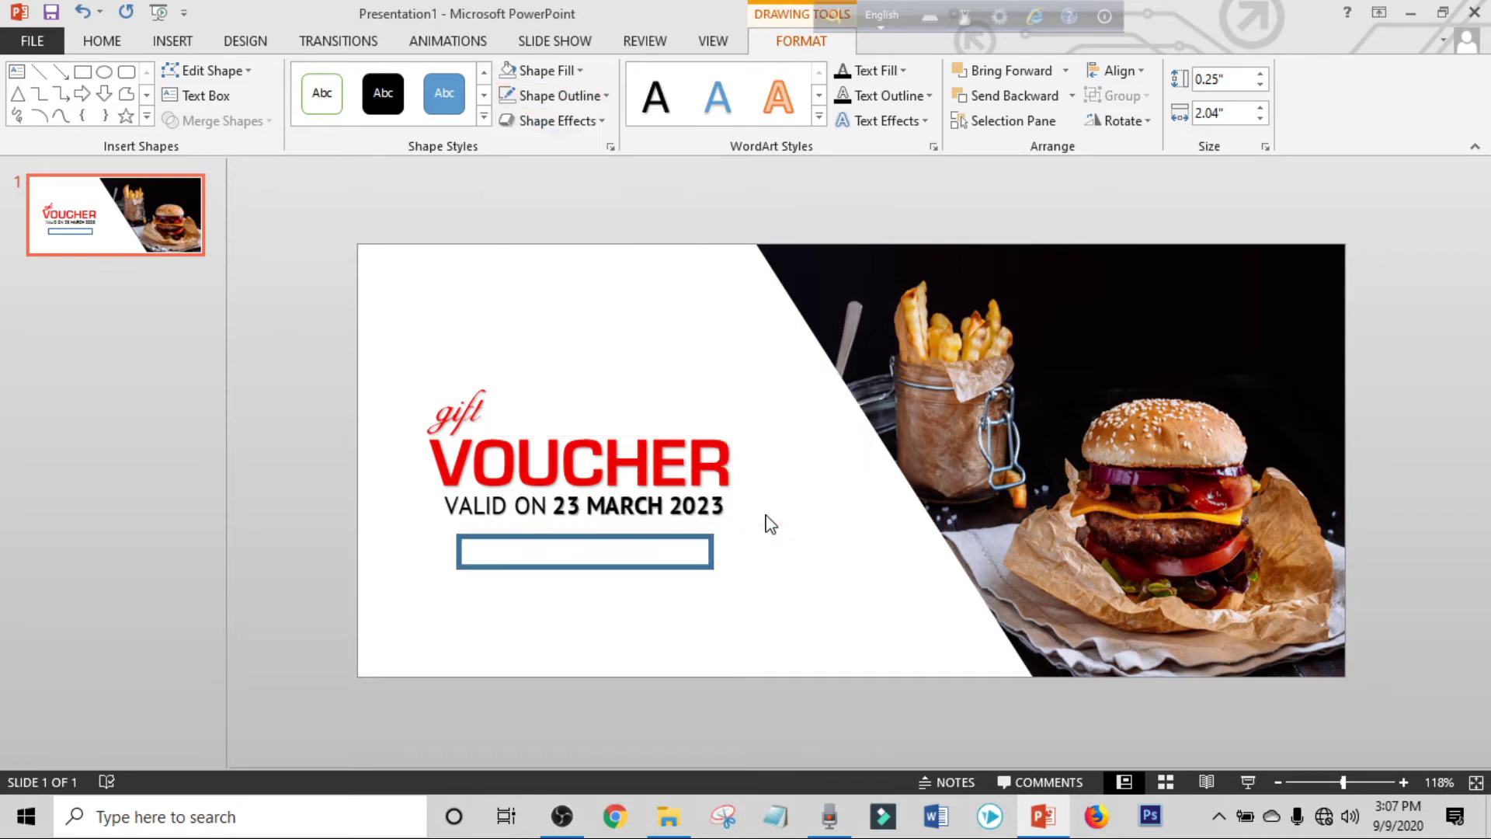
left_click(578, 98)
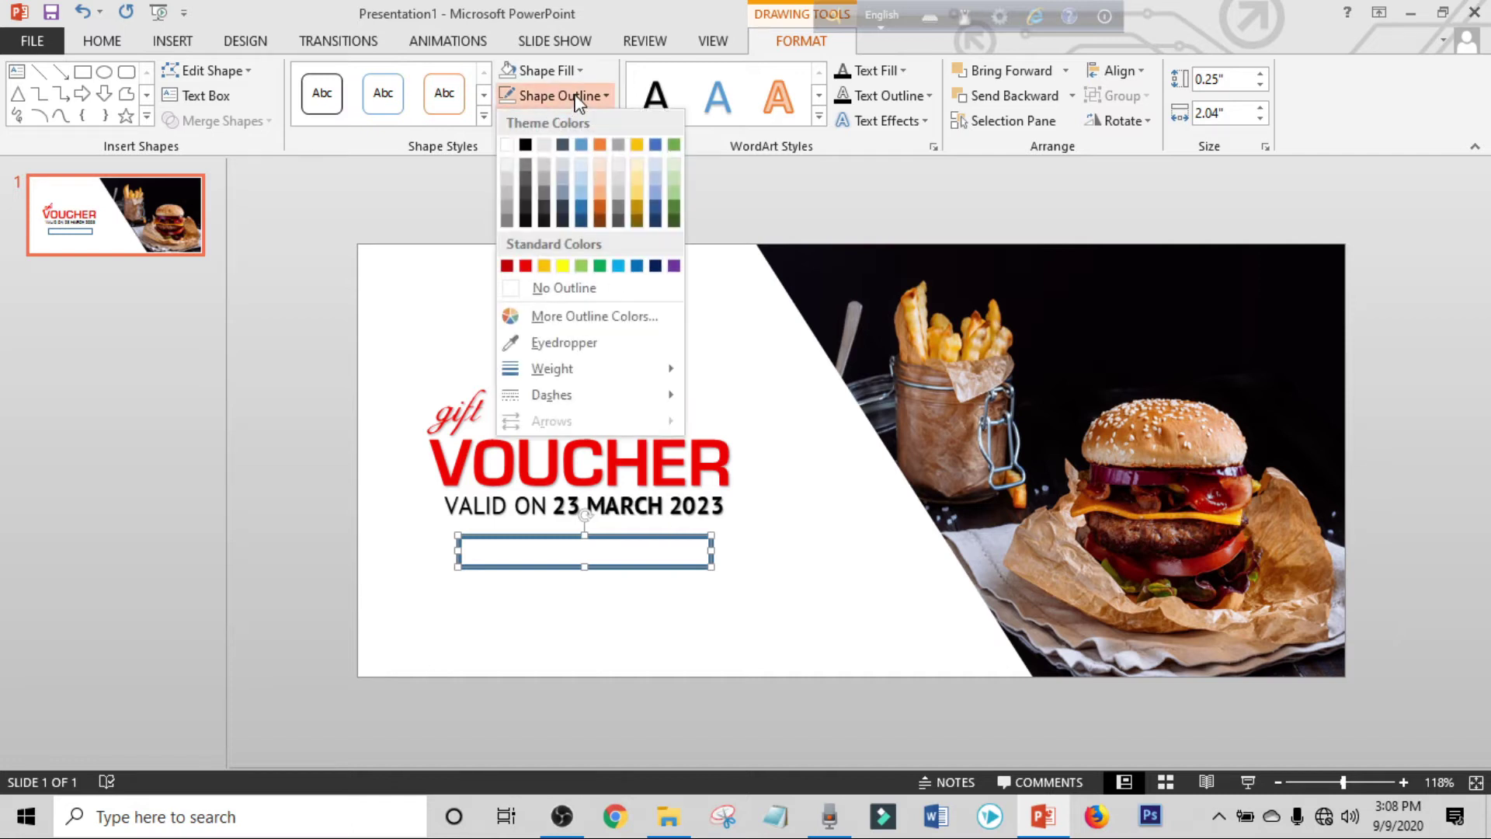
left_click(525, 266)
left_click(583, 388)
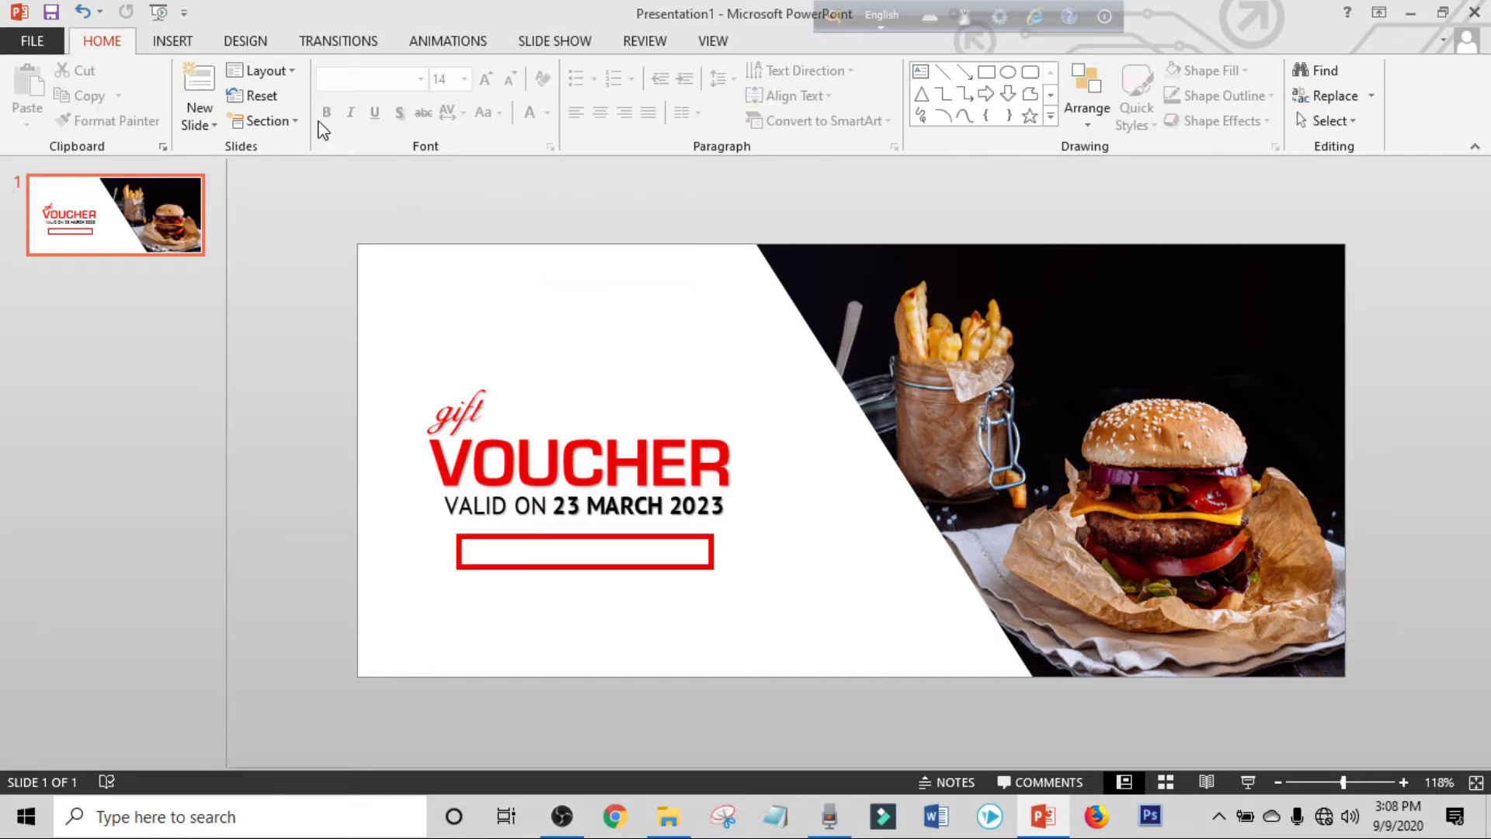
left_click(180, 45)
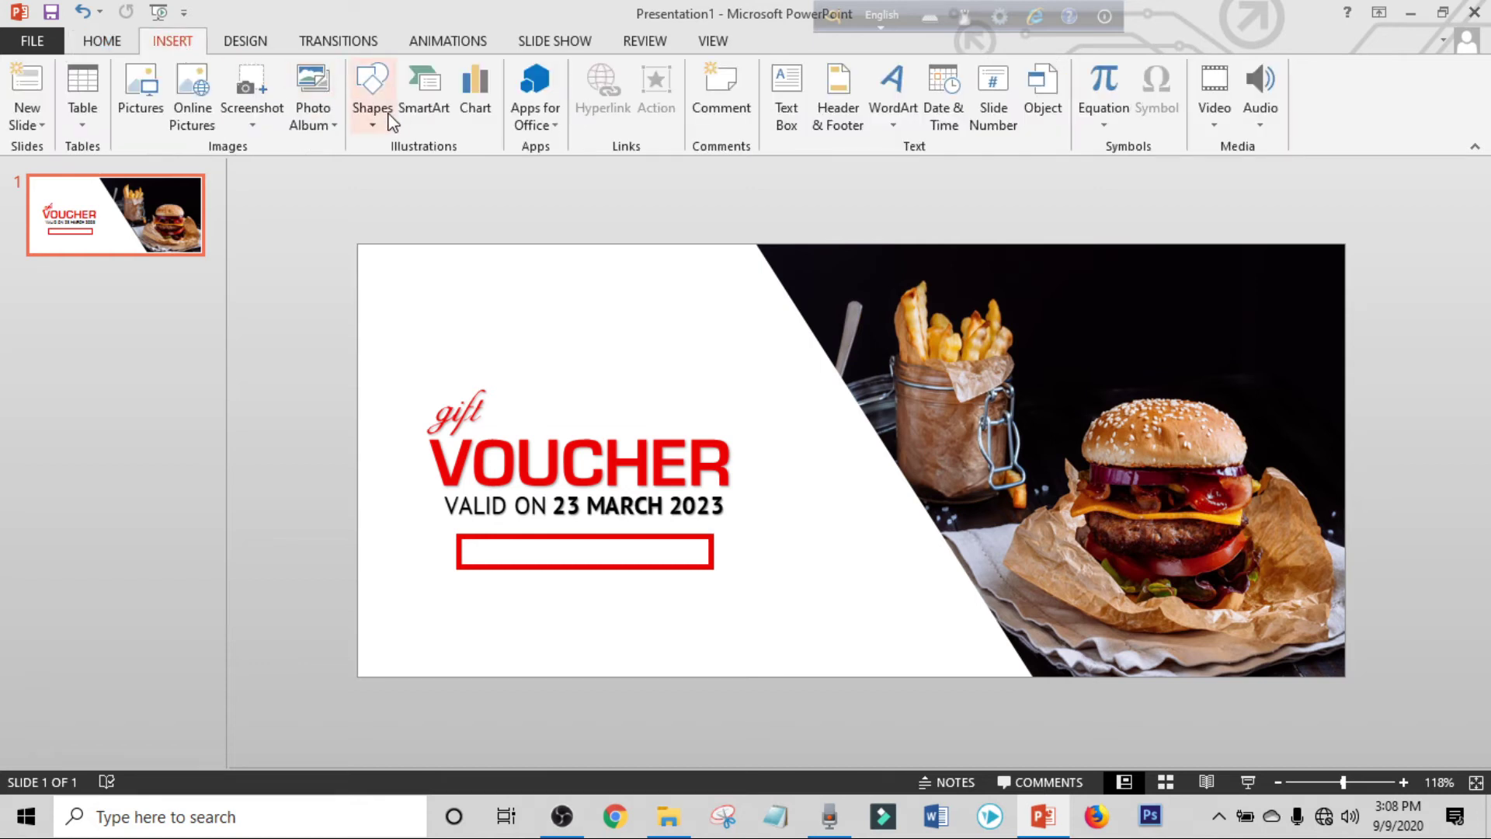
Draw a rectangle over the right half of the red-outlined frame.
left_click(387, 121)
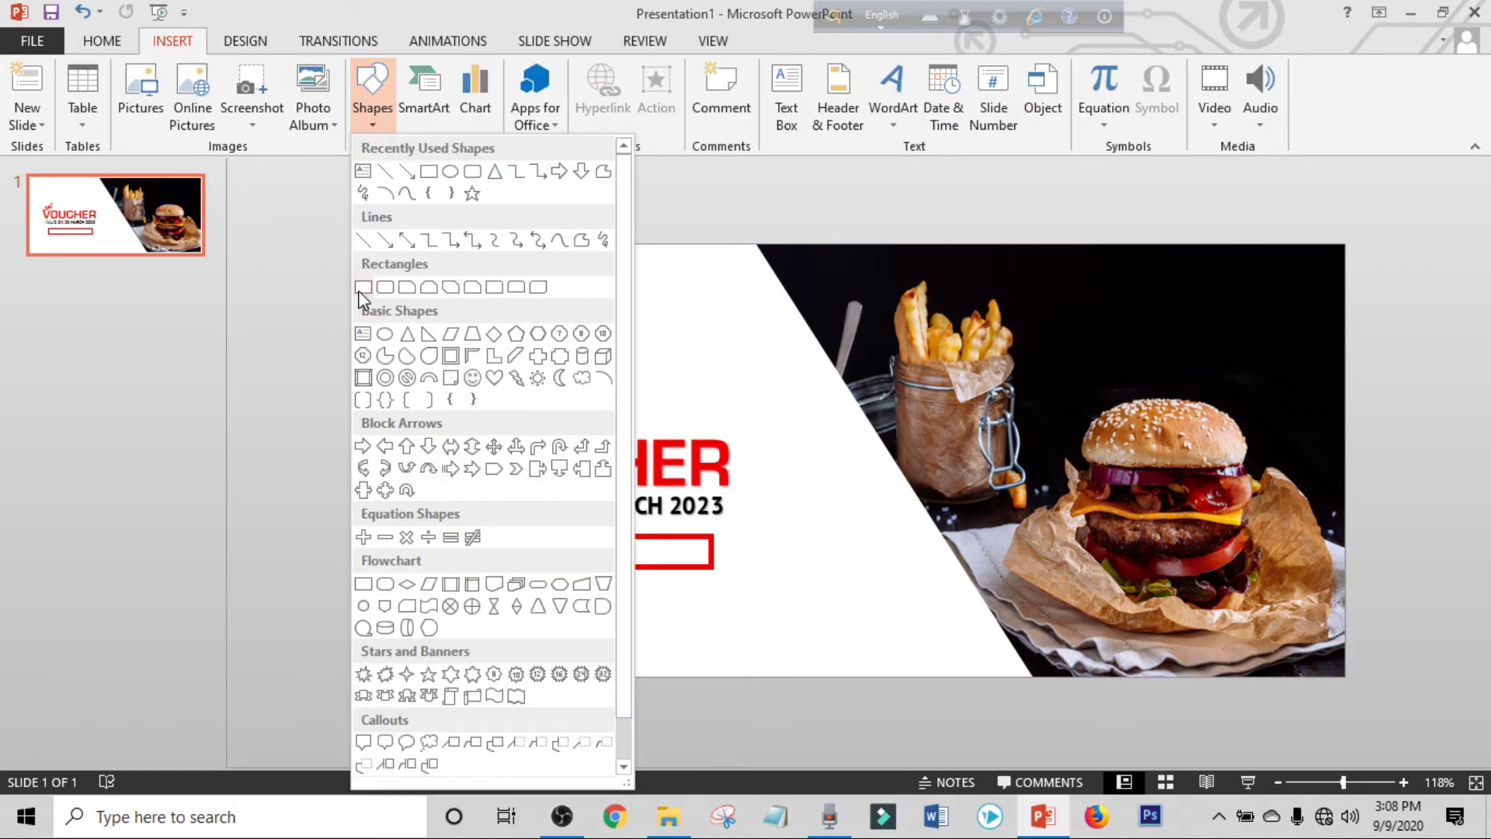
left_click(362, 288)
left_click_drag(1342, 782, 1359, 782)
left_click_drag(1111, 755, 963, 755)
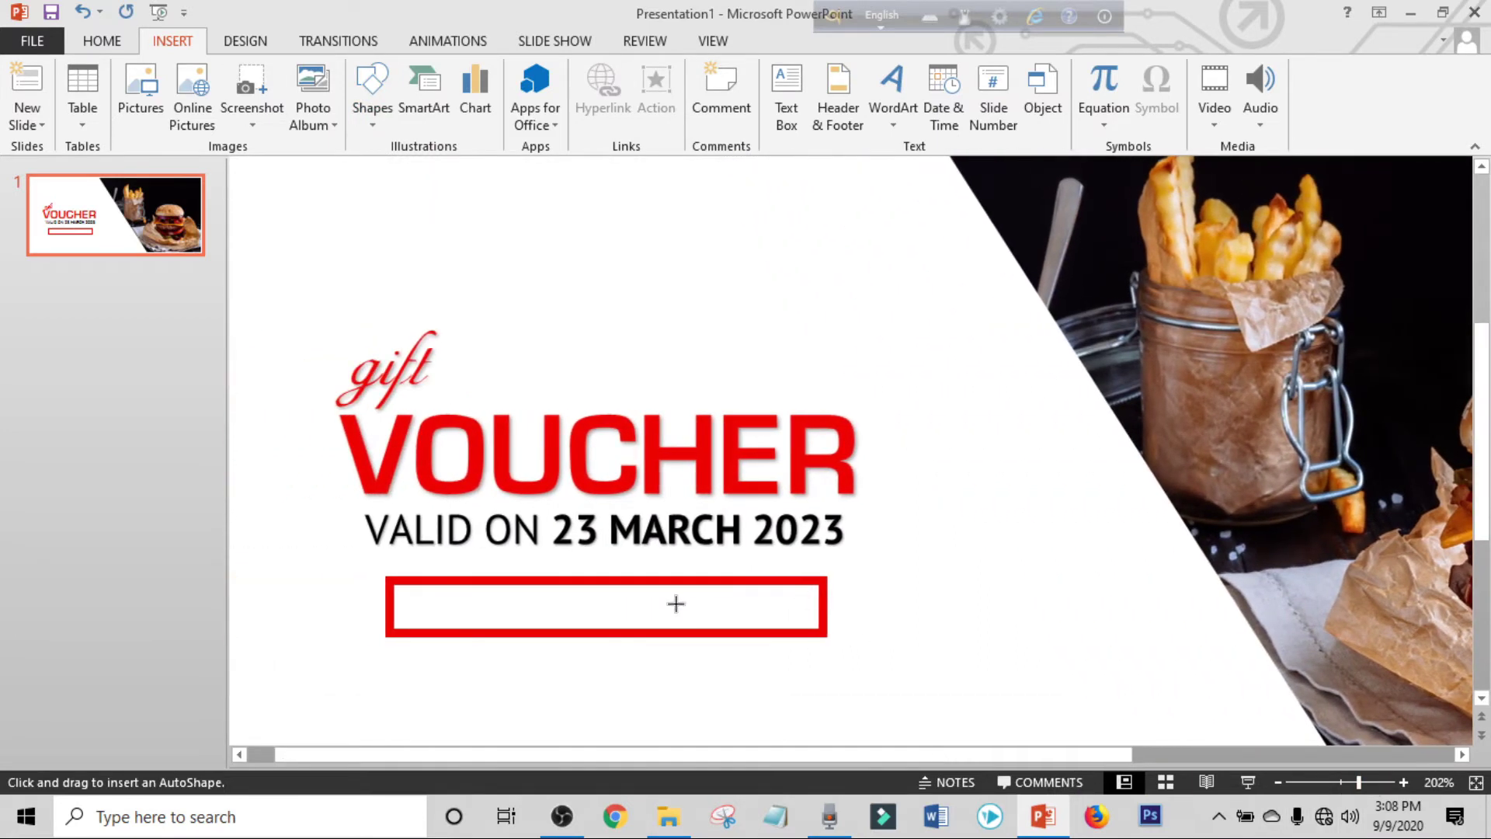
mouse_move(585, 581)
left_mouse_down()
mouse_move(632, 606)
mouse_move(823, 632)
left_mouse_up()
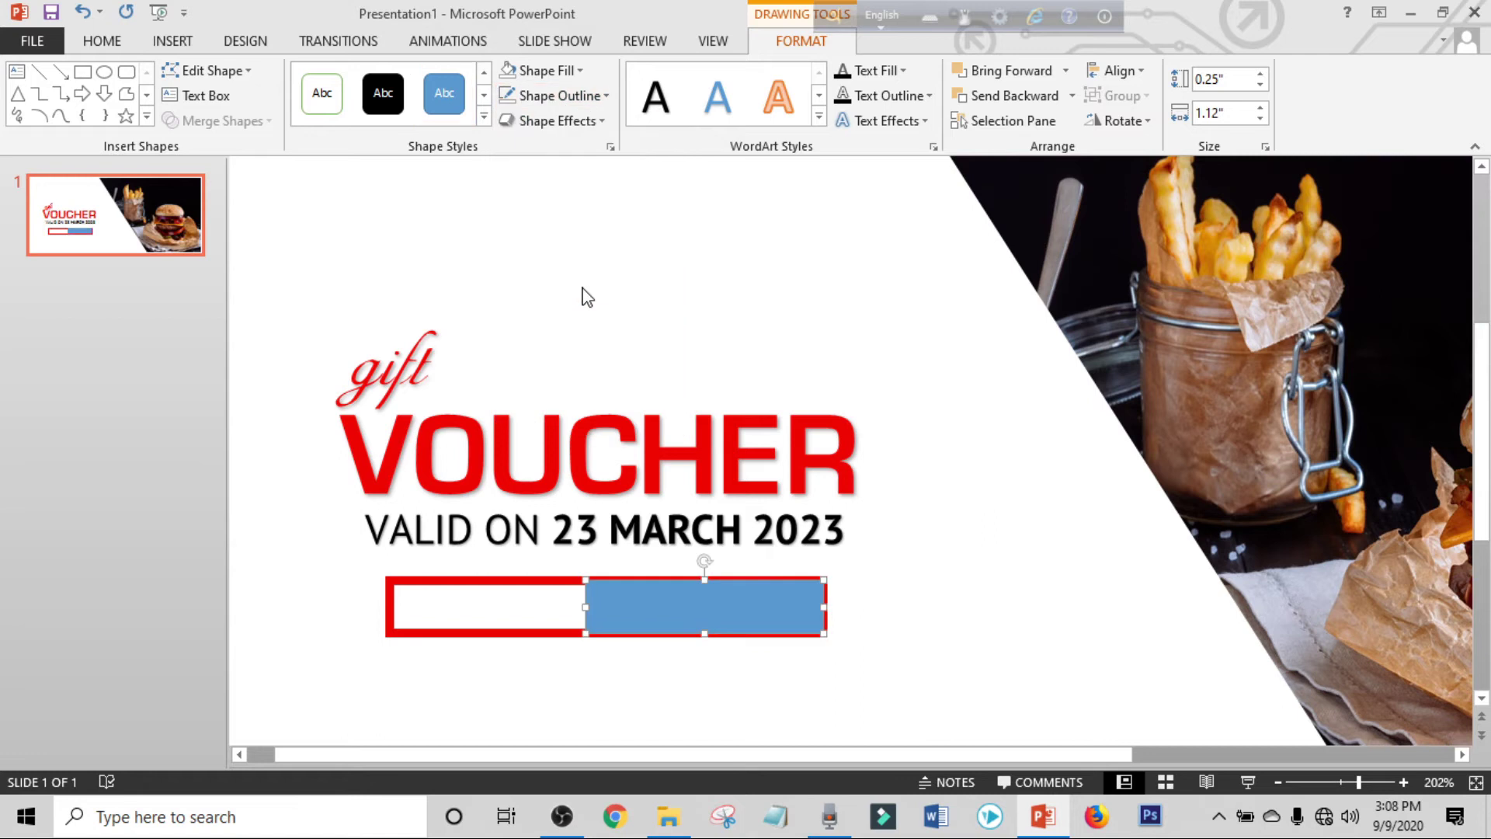
Fill the new rectangle solid red and send it to back.
left_click(543, 71)
left_click(534, 243)
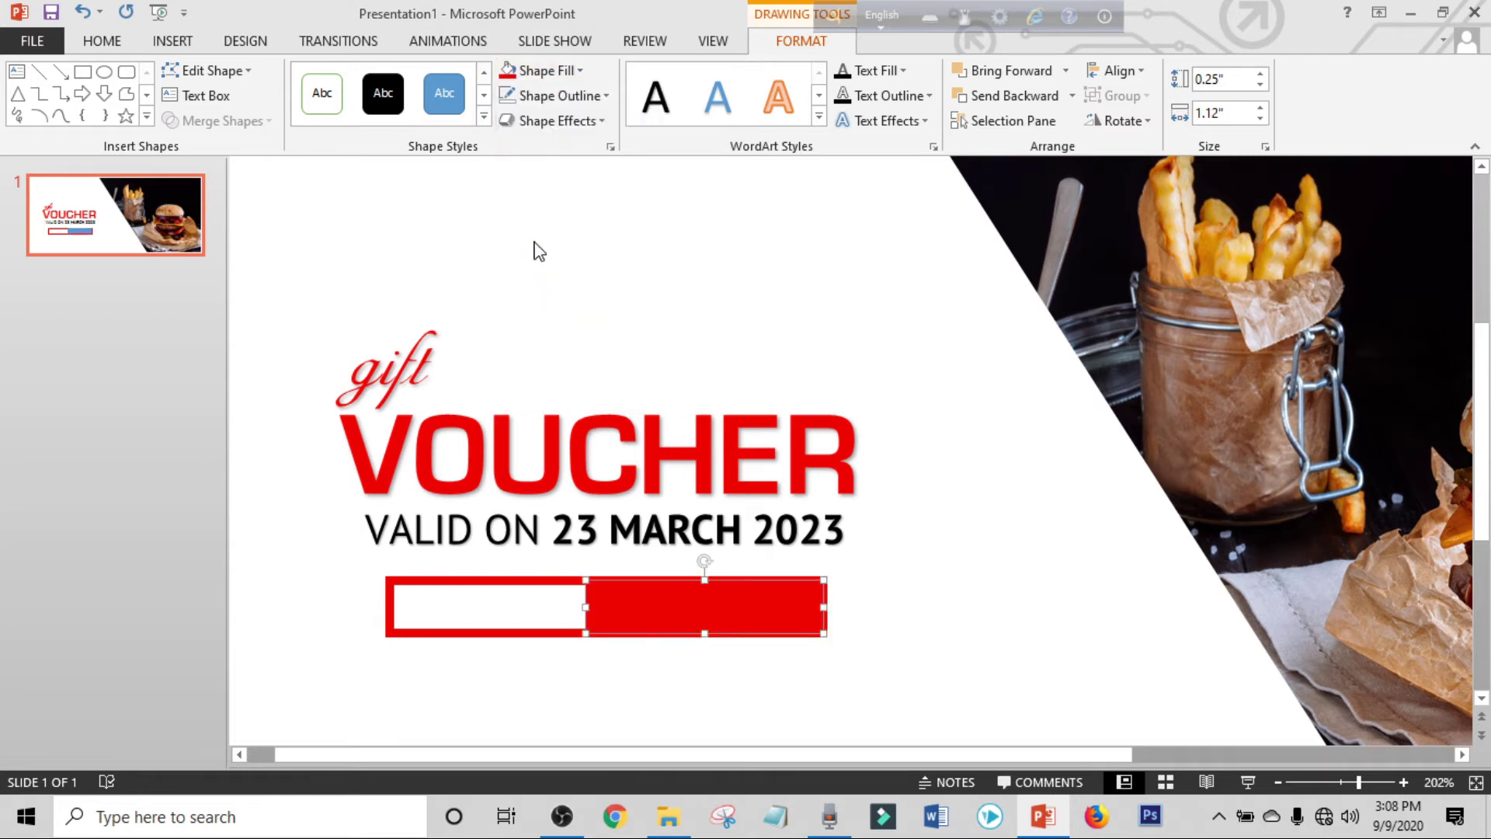
right_click(648, 622)
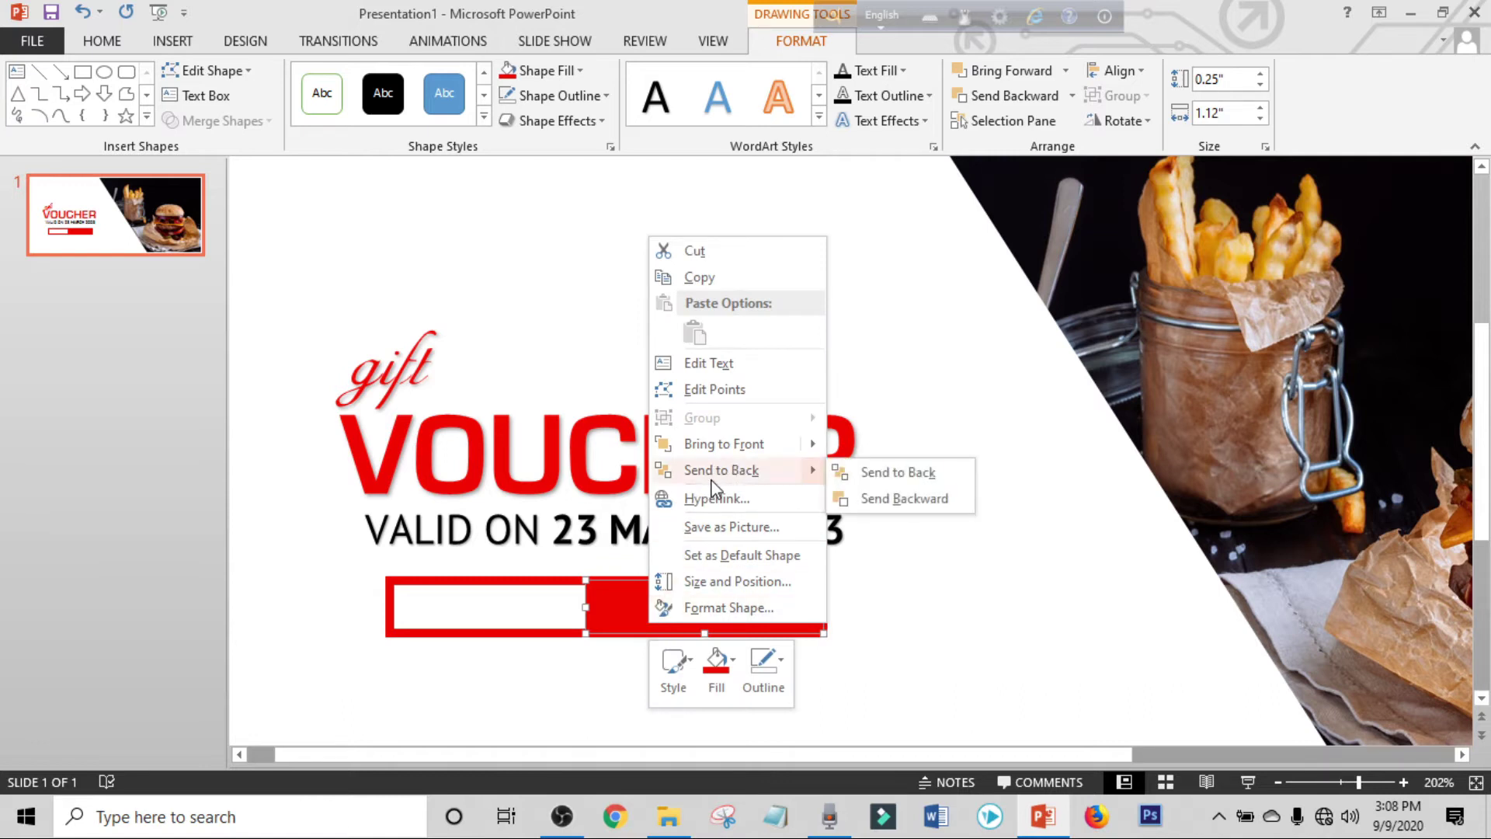
left_click(898, 469)
left_click_drag(529, 754, 516, 754)
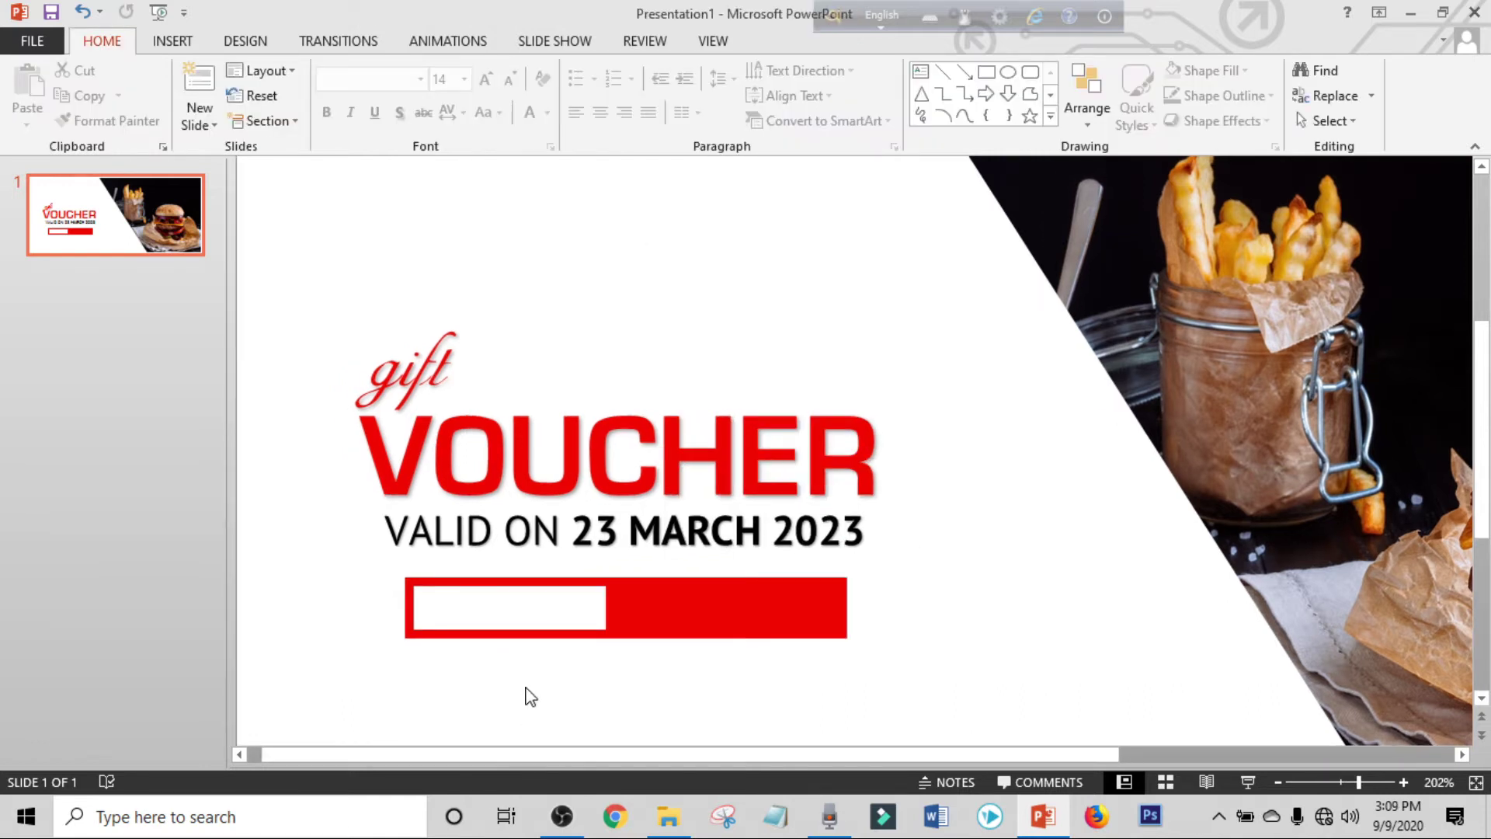
left_click(520, 531)
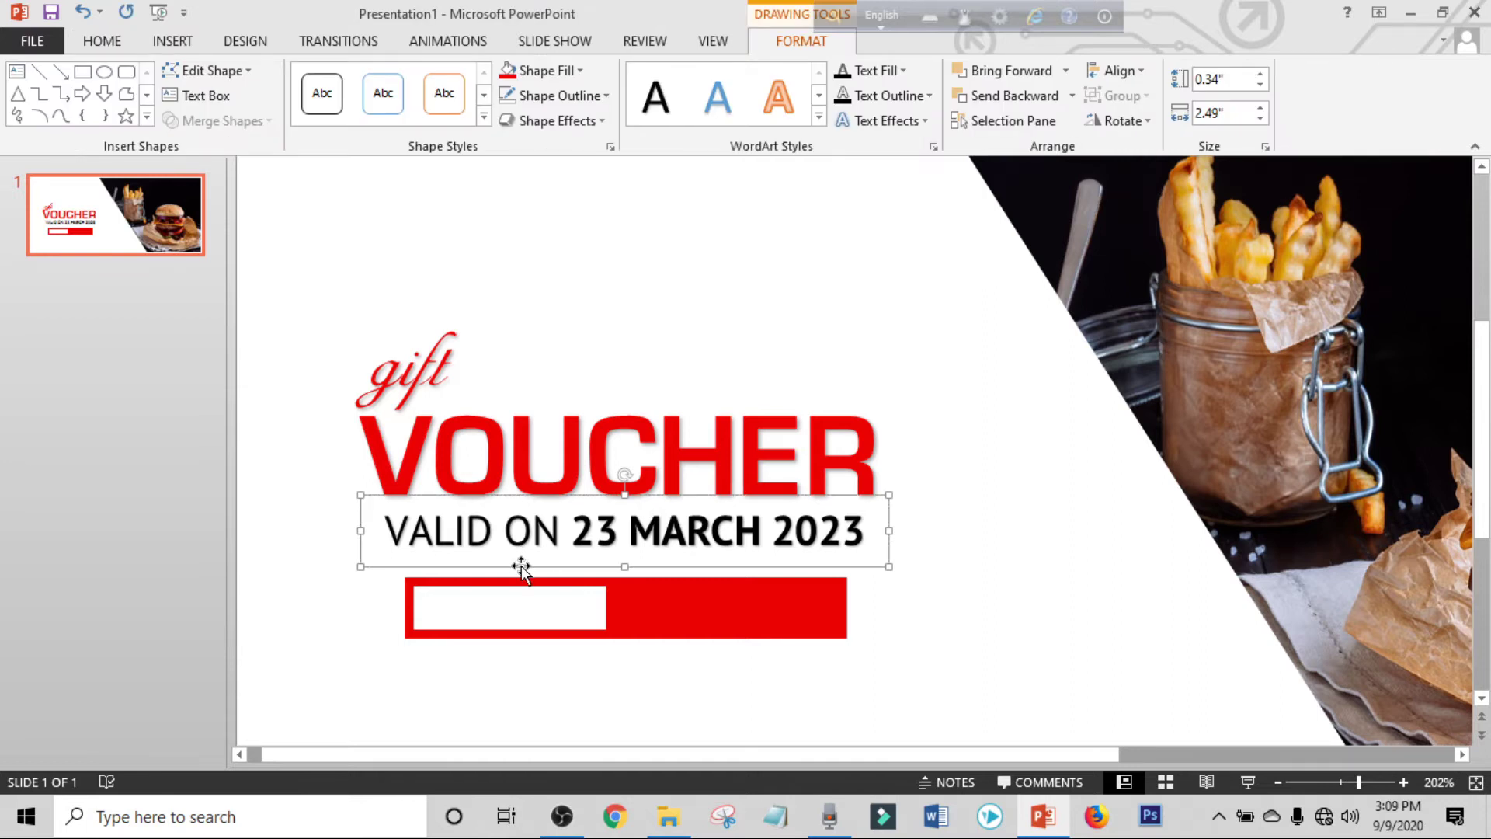
Copy the date text box below the red bar and change its text to '50% OFF'.
left_click_drag(521, 572, 541, 693)
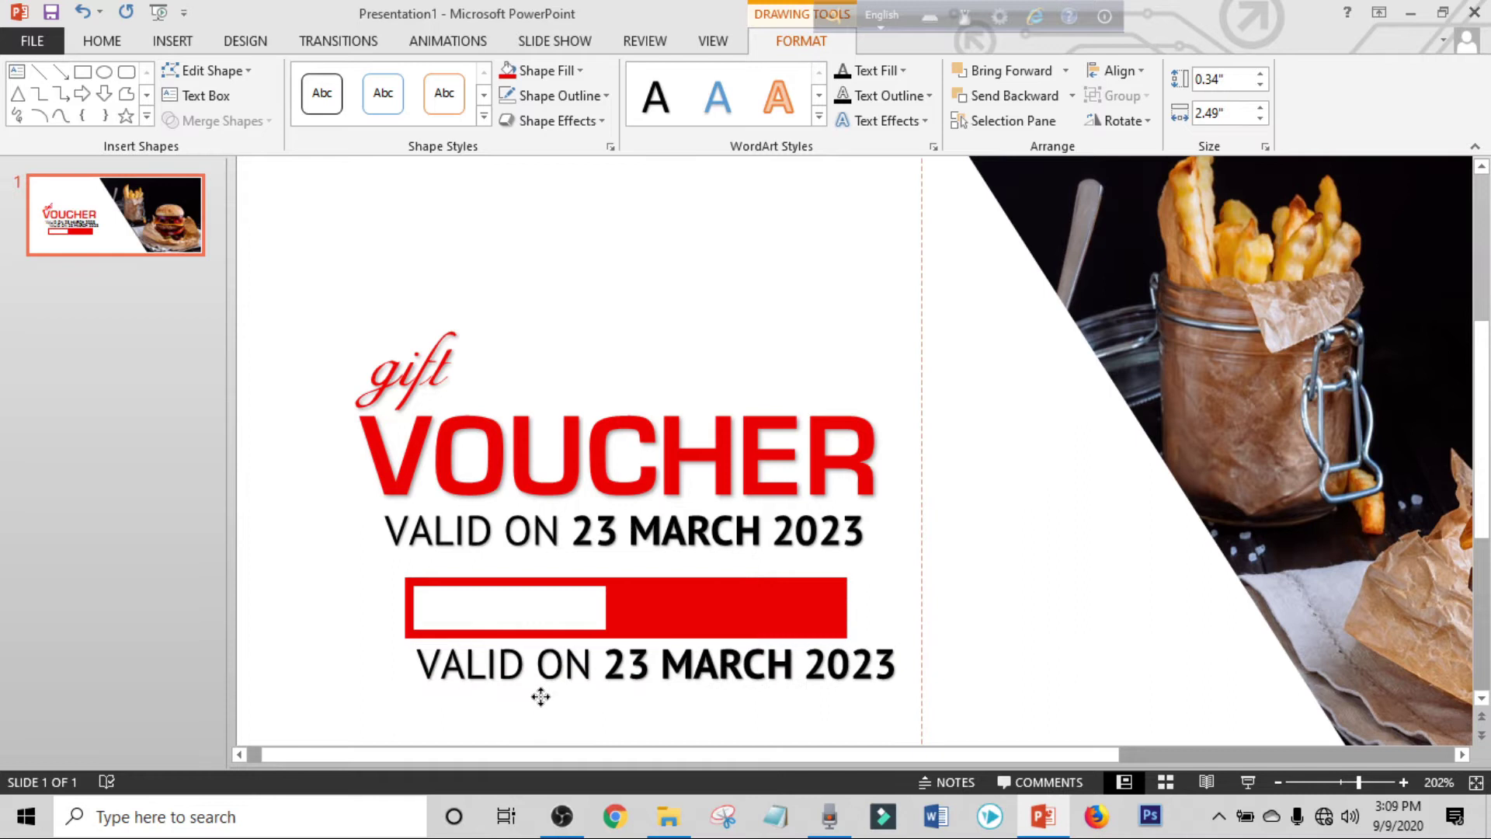
triple_click(821, 669)
key("BackSpace")
type("50")
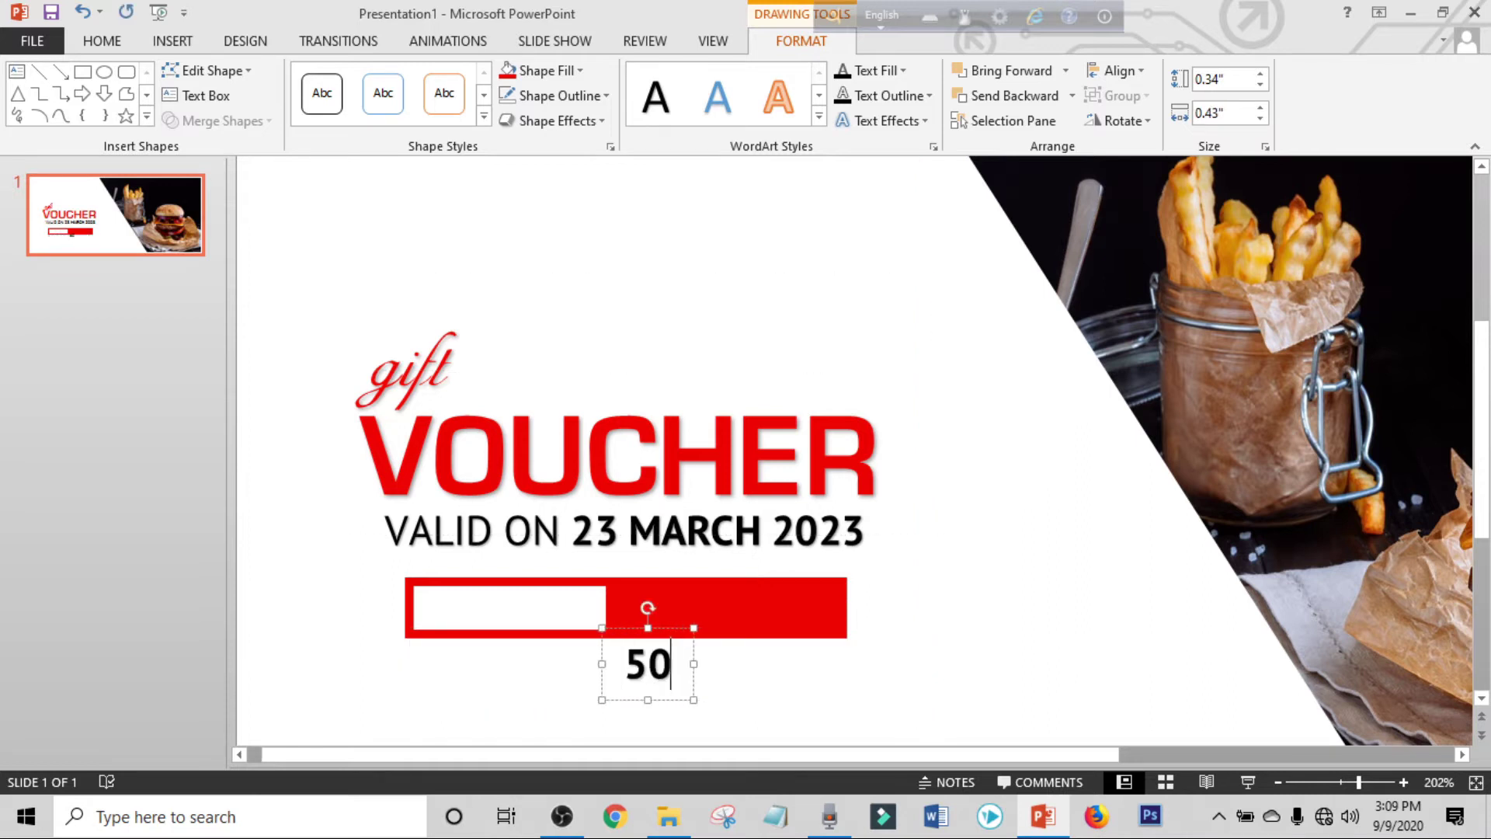
type("% OFF")
Colour the 50% OFF text white, move it into the red bar, and duplicate it.
left_click(702, 701)
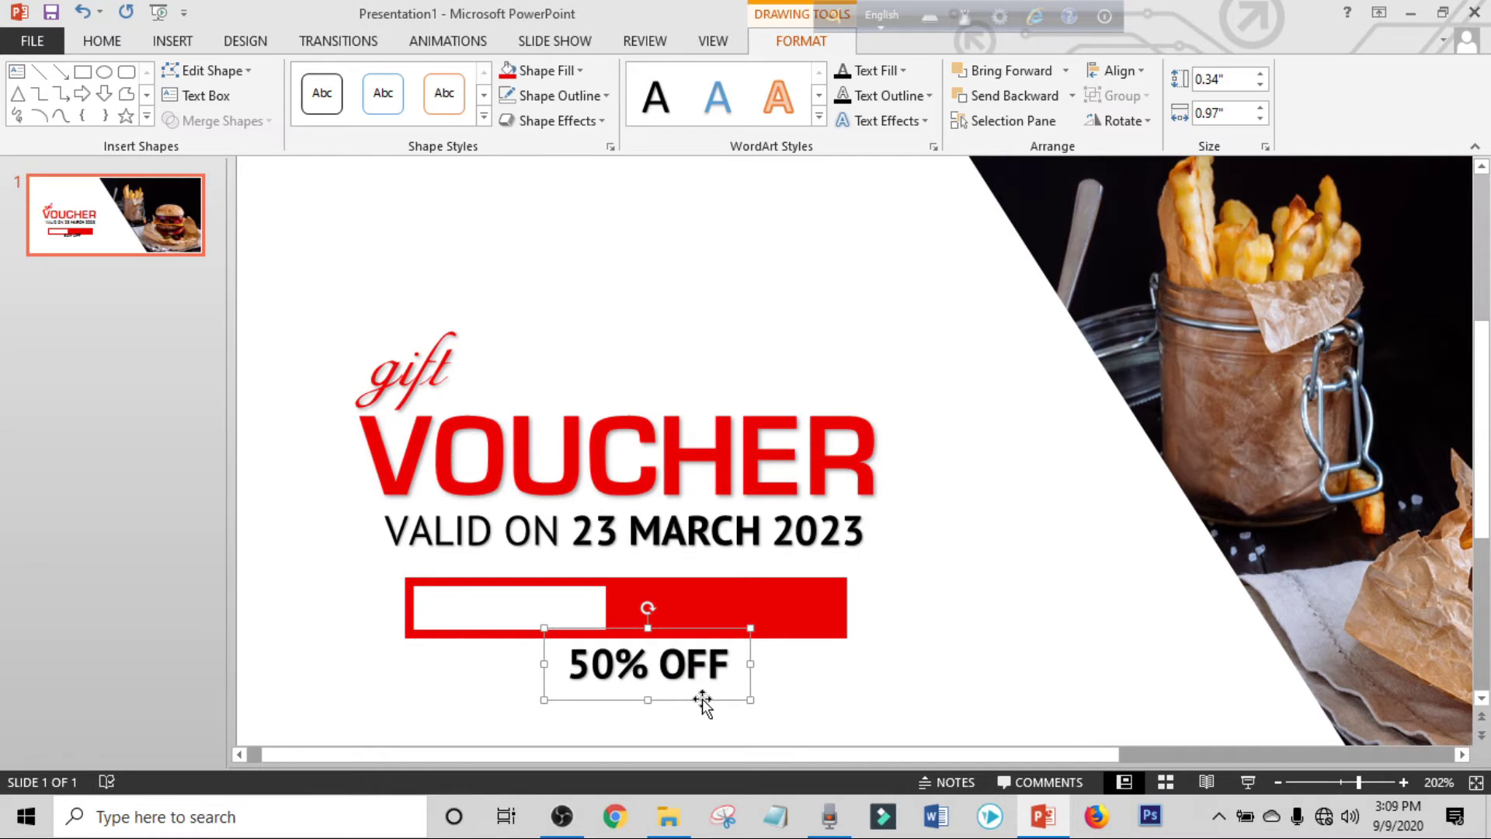
left_click(102, 40)
left_click(546, 113)
left_click(527, 160)
left_click_drag(681, 701, 760, 646)
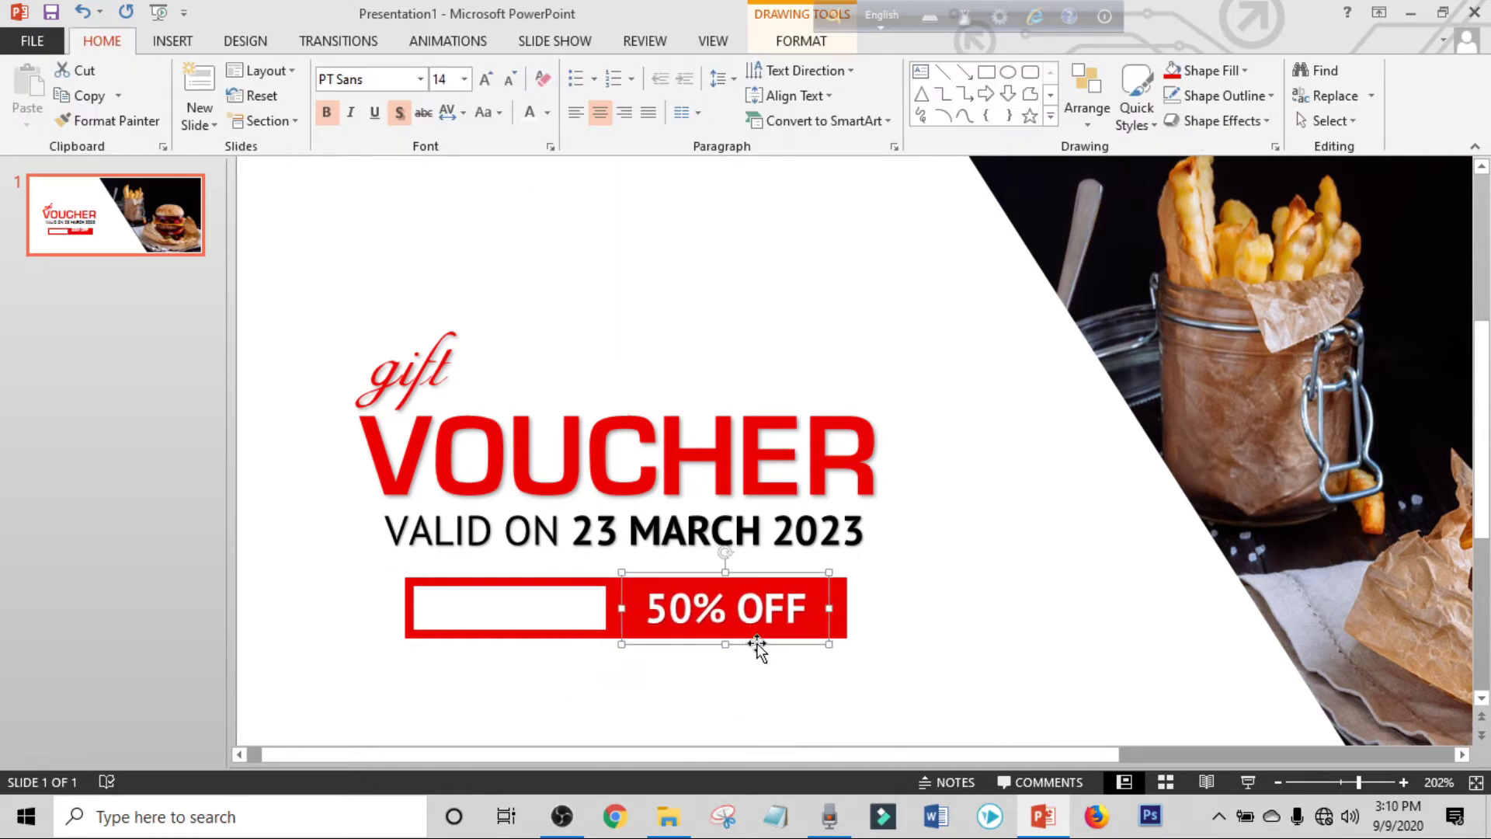
key("ctrl+d")
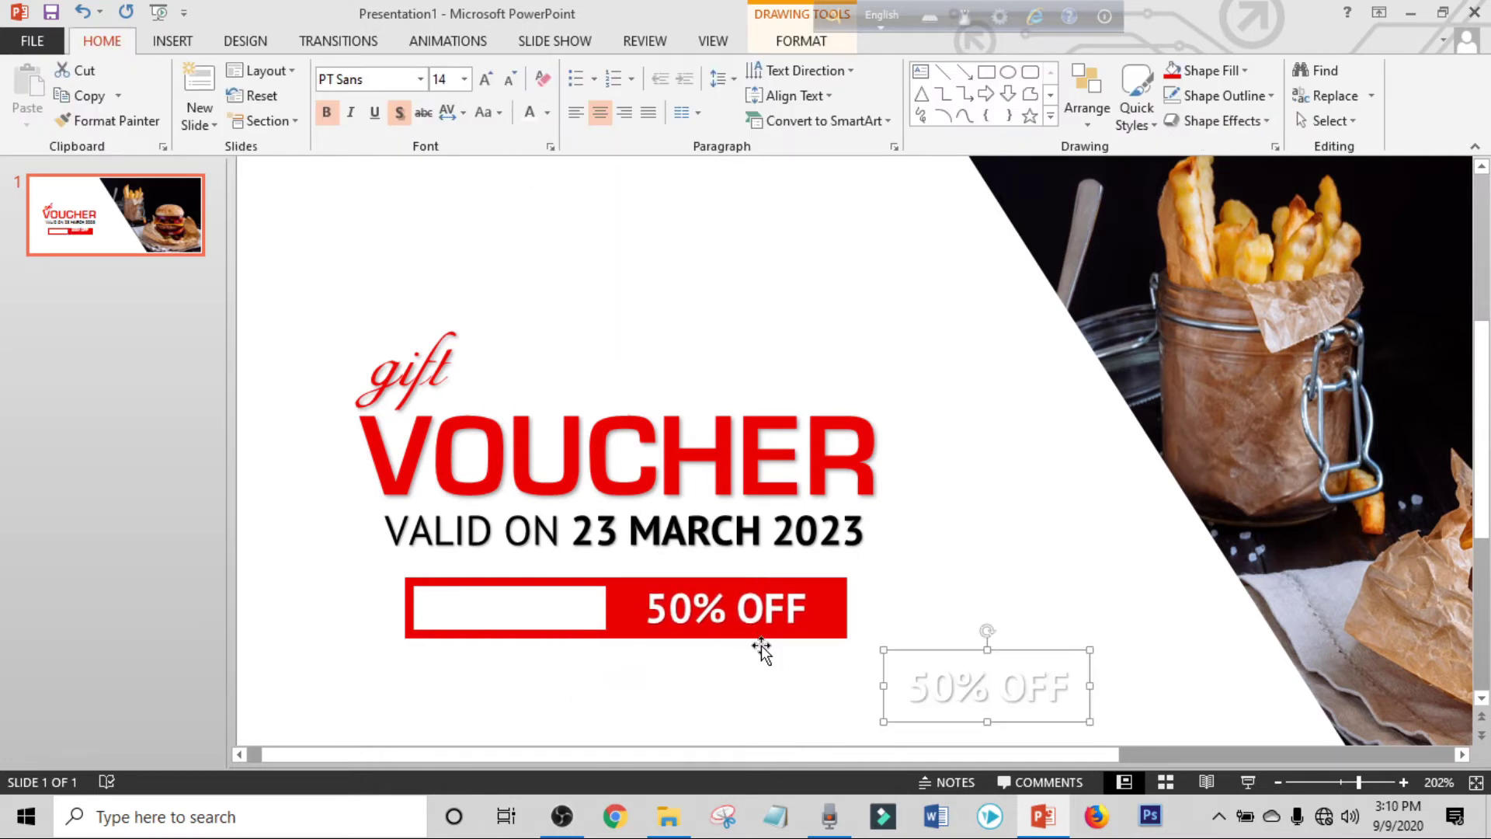
Recolour the copy black, move it into the bar's white area, and make it 'SPECIAL' at size 11.
left_click(547, 113)
left_click(554, 158)
left_click_drag(1015, 642, 639, 616)
type("SPECIAL")
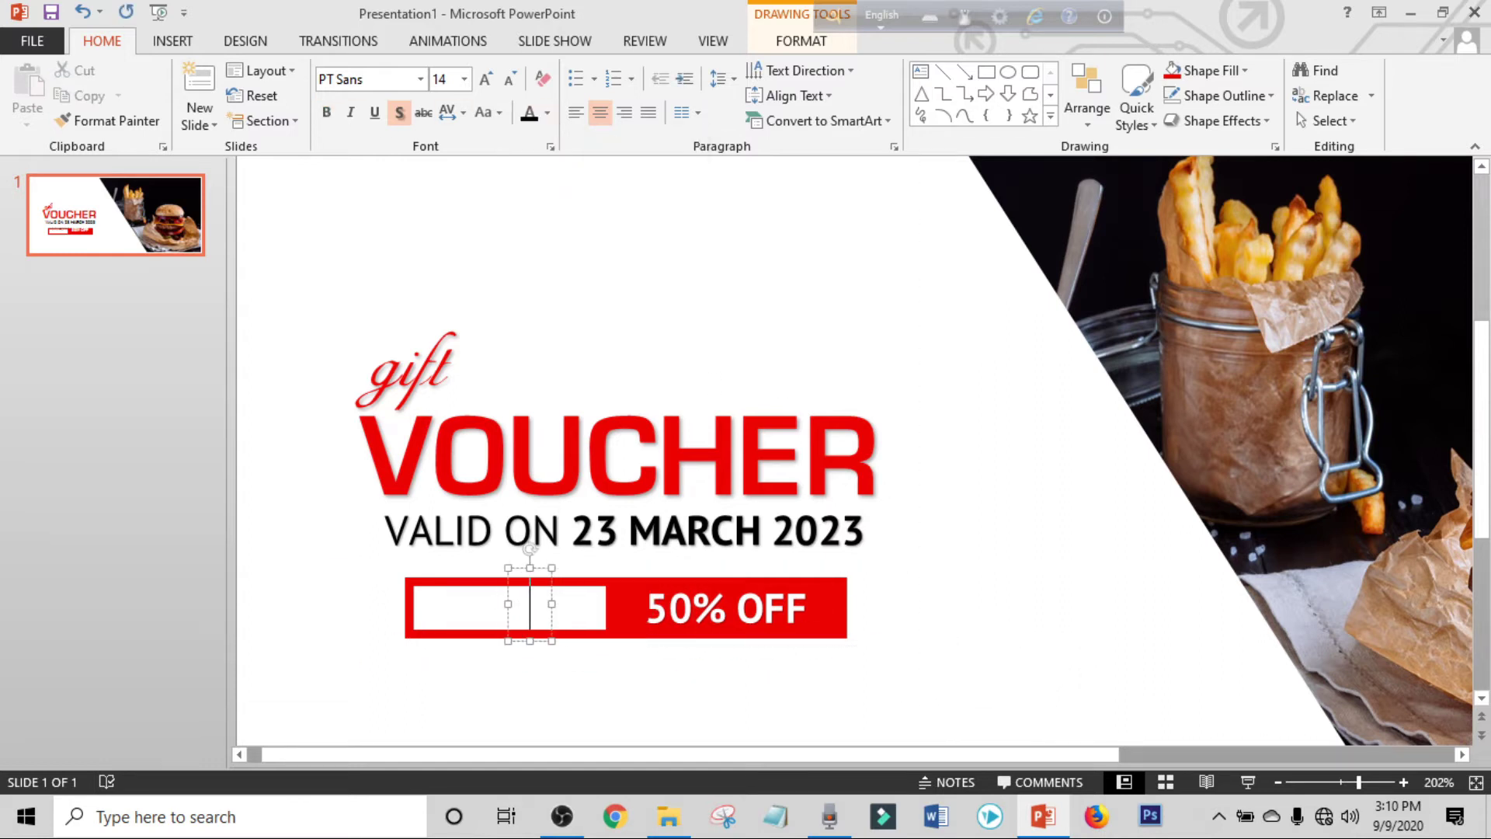
left_click(510, 80)
left_click(510, 80)
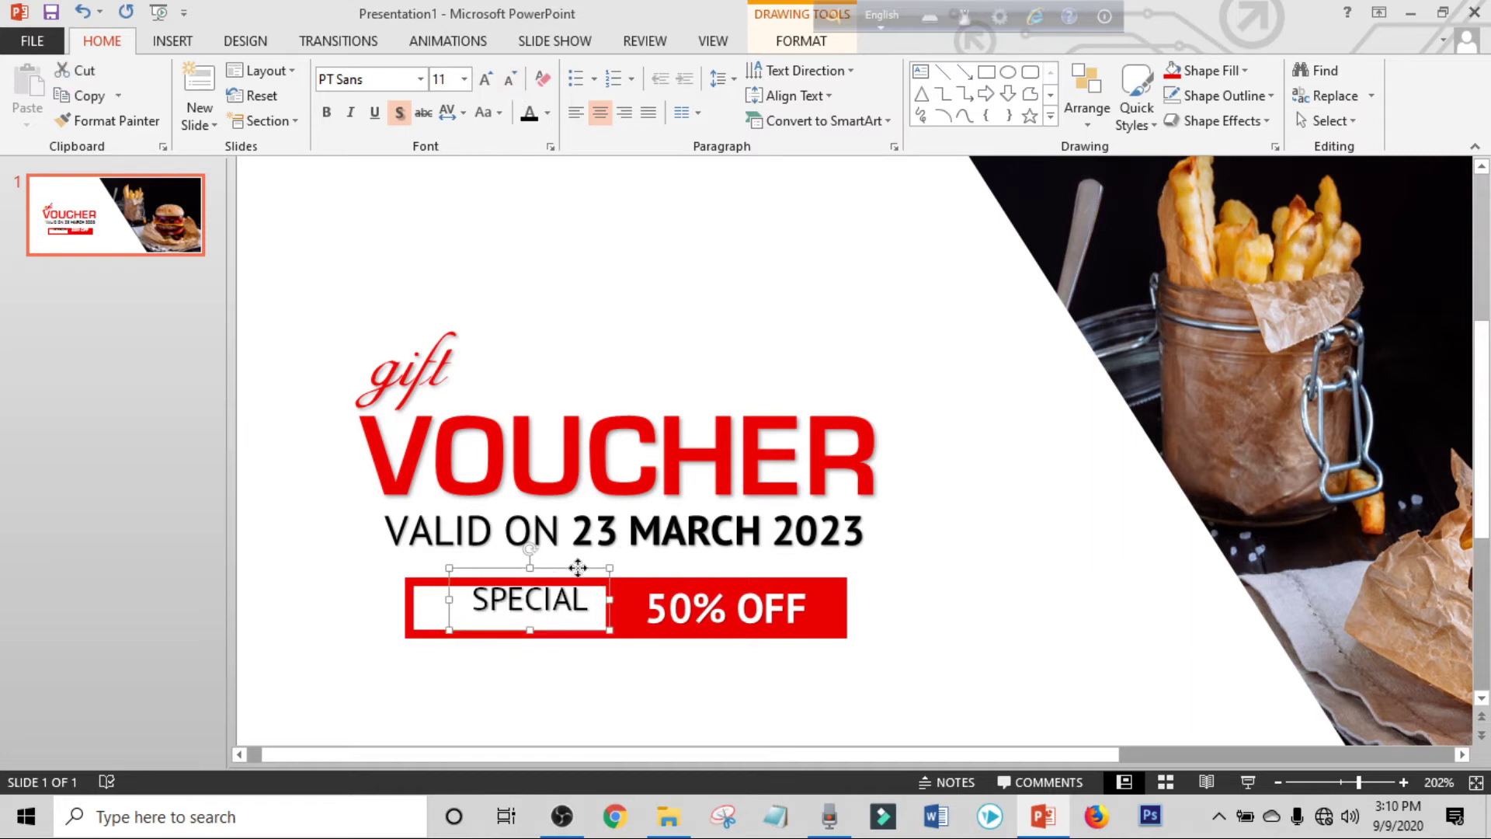
Zoom out, deselect the text, and bring up the Insert shapes gallery.
left_click_drag(1359, 781, 1342, 783)
left_click(763, 615)
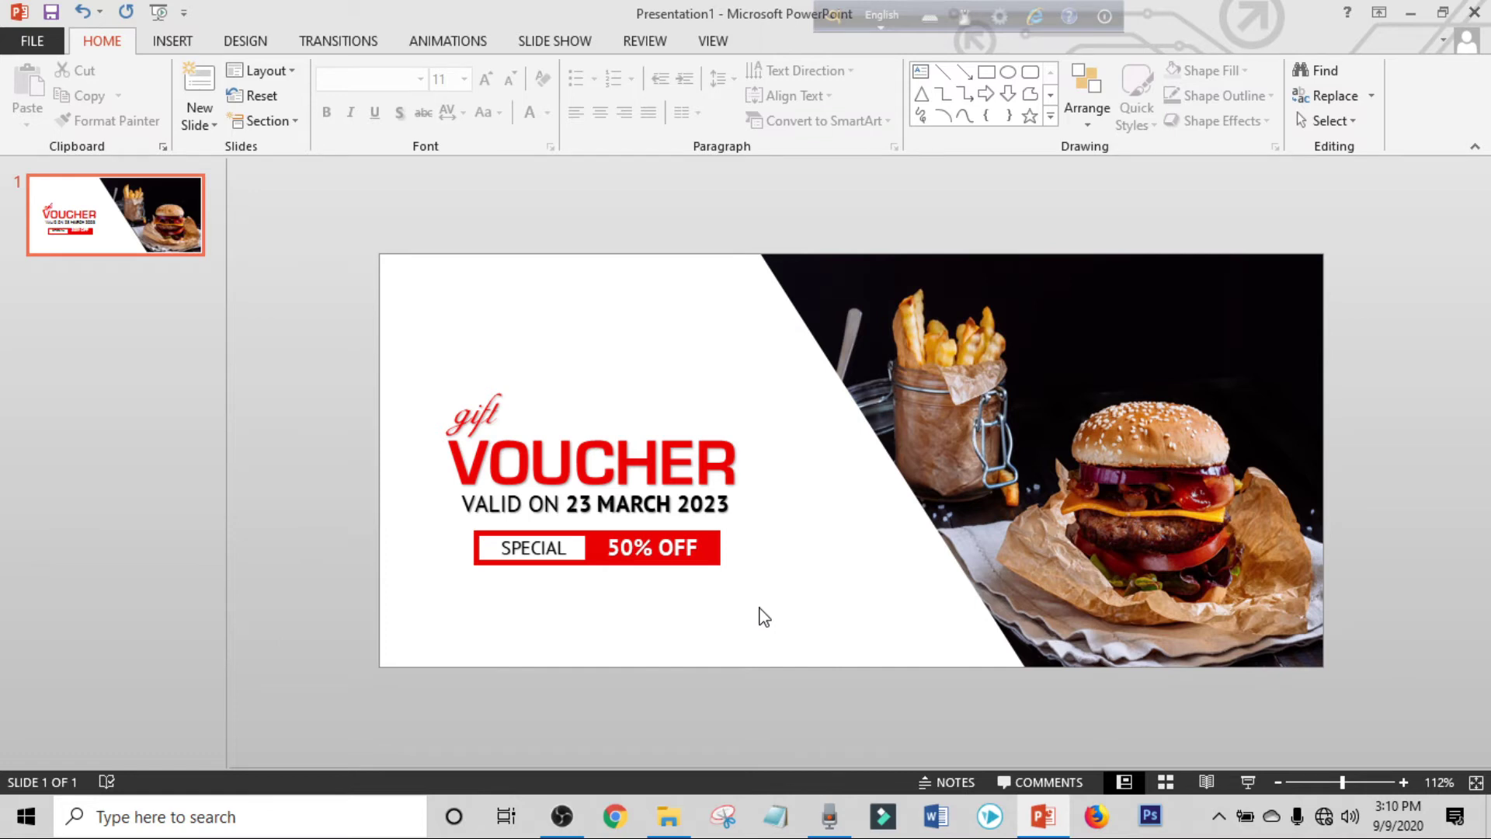
left_click(172, 40)
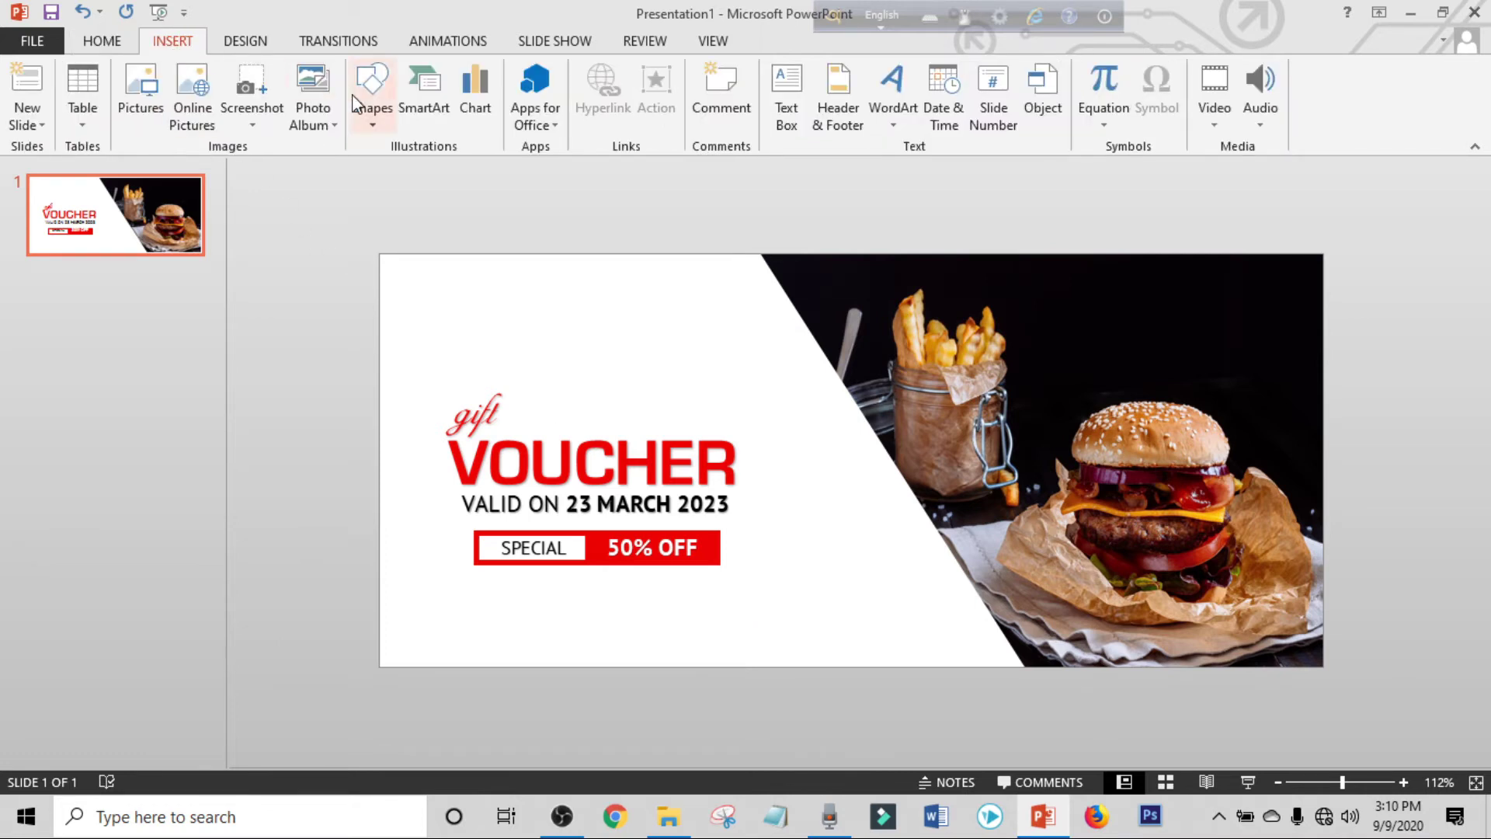
left_click(373, 105)
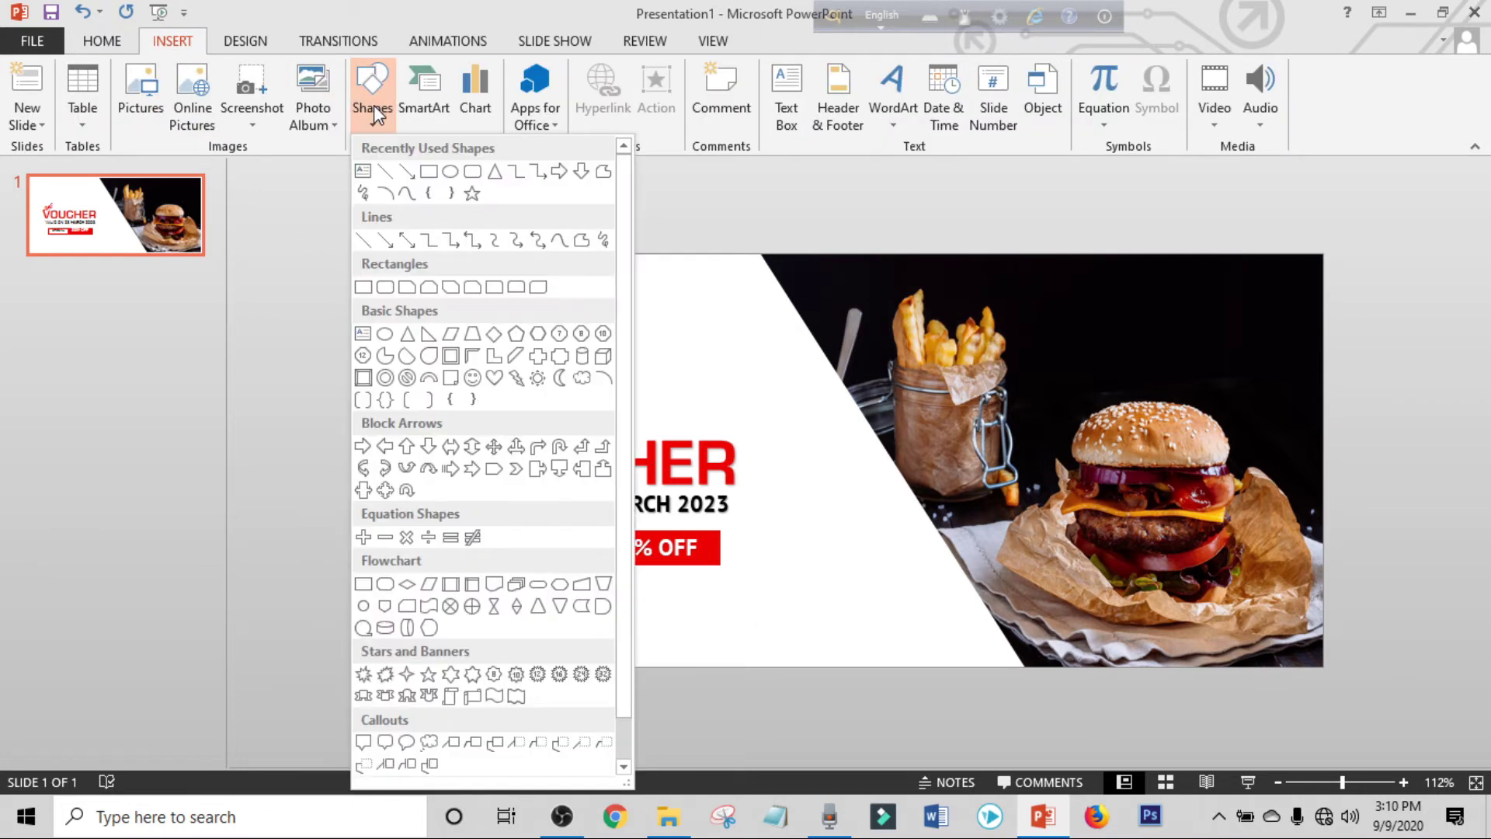
Draw an isosceles triangle and place it on the bottom edge beside the burger photo.
left_click(411, 334)
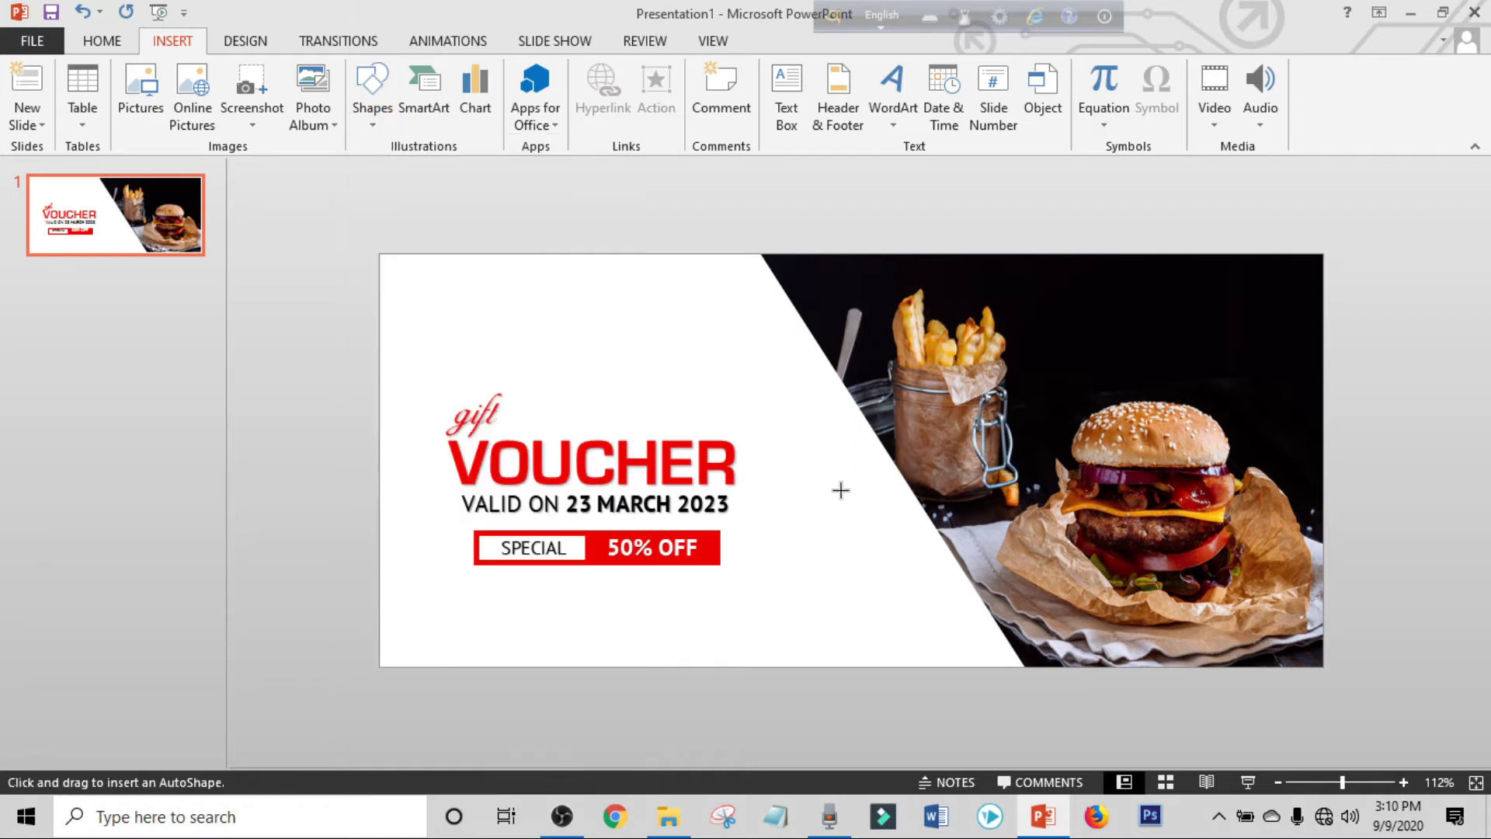
left_click_drag(855, 532, 914, 639)
left_click_drag(878, 589, 929, 602)
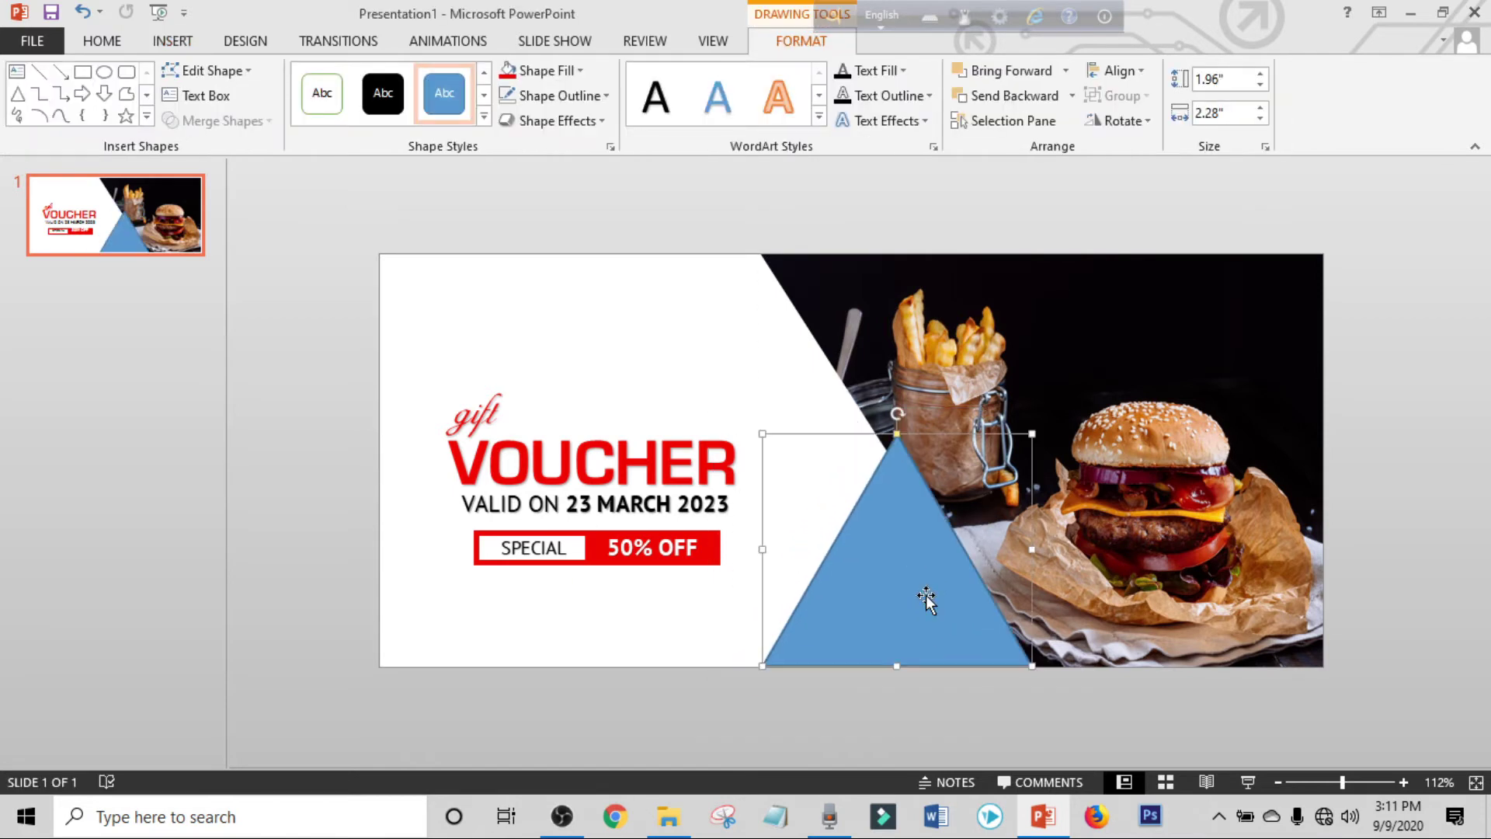
Give the triangle no outline and a red fill, and send it to the back.
left_click(571, 95)
left_click(566, 289)
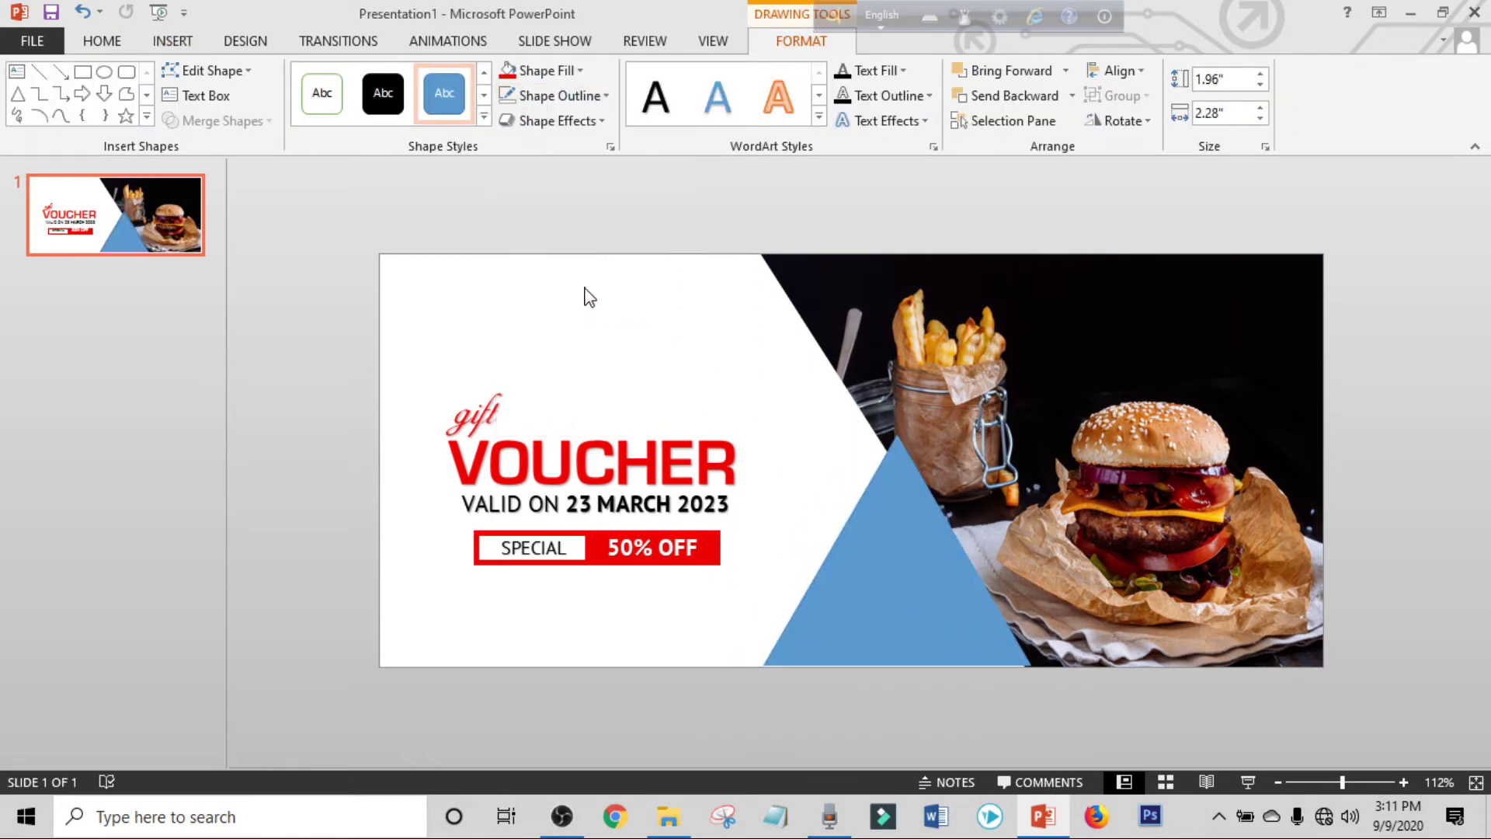
left_click(546, 70)
left_click(527, 240)
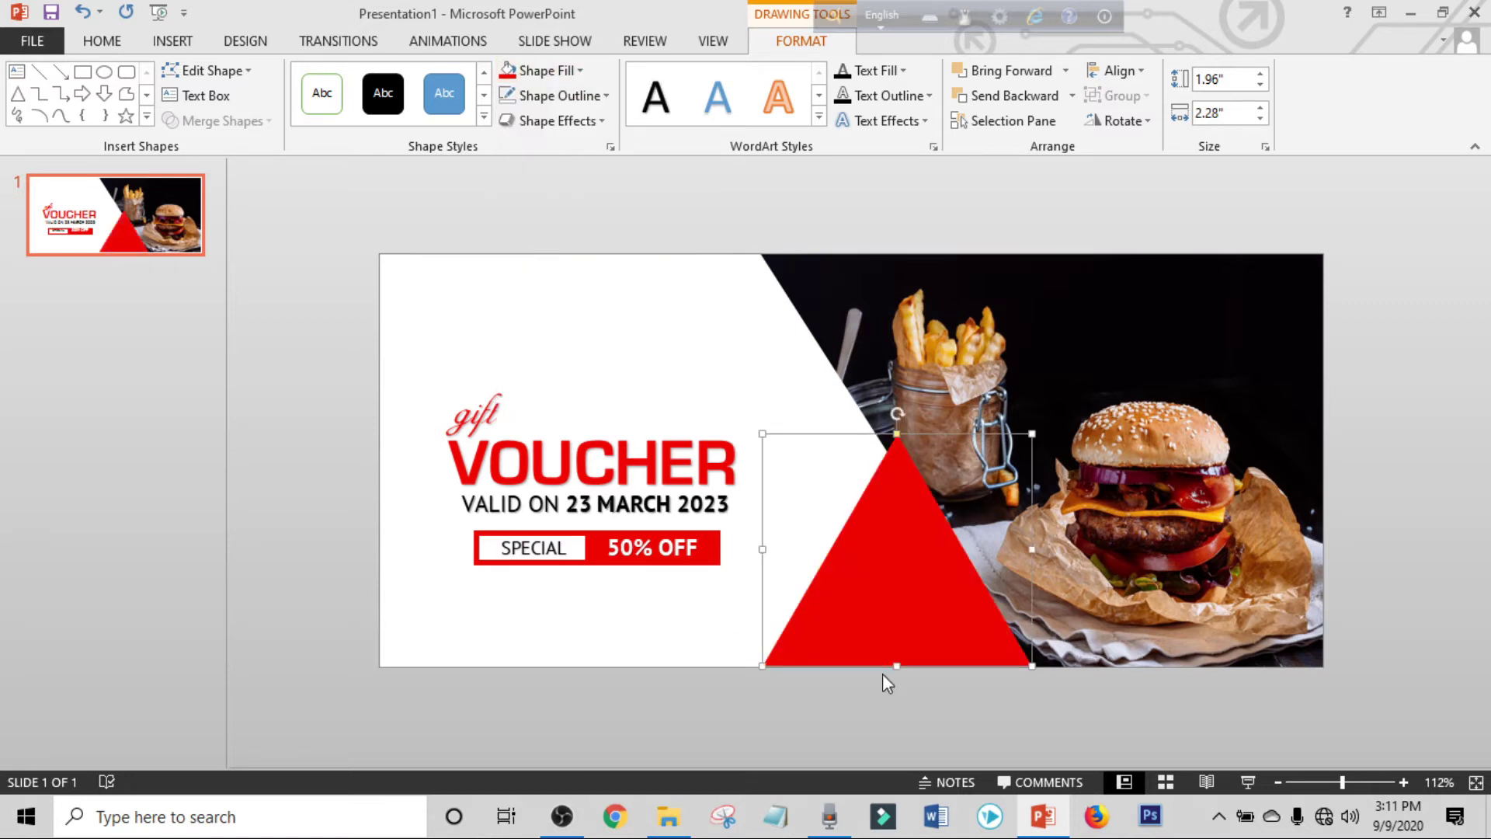
right_click(910, 576)
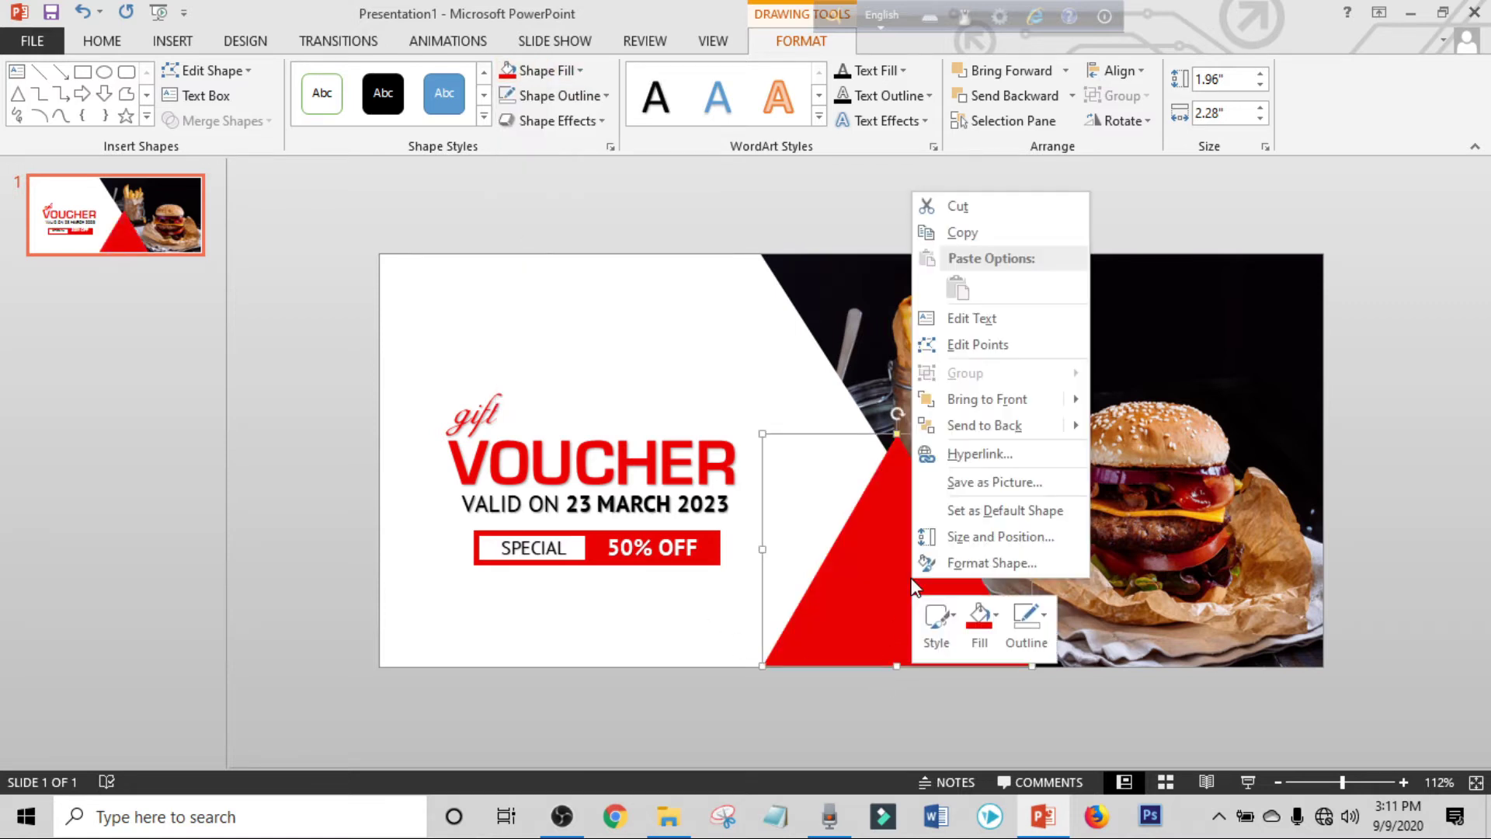
left_click(983, 431)
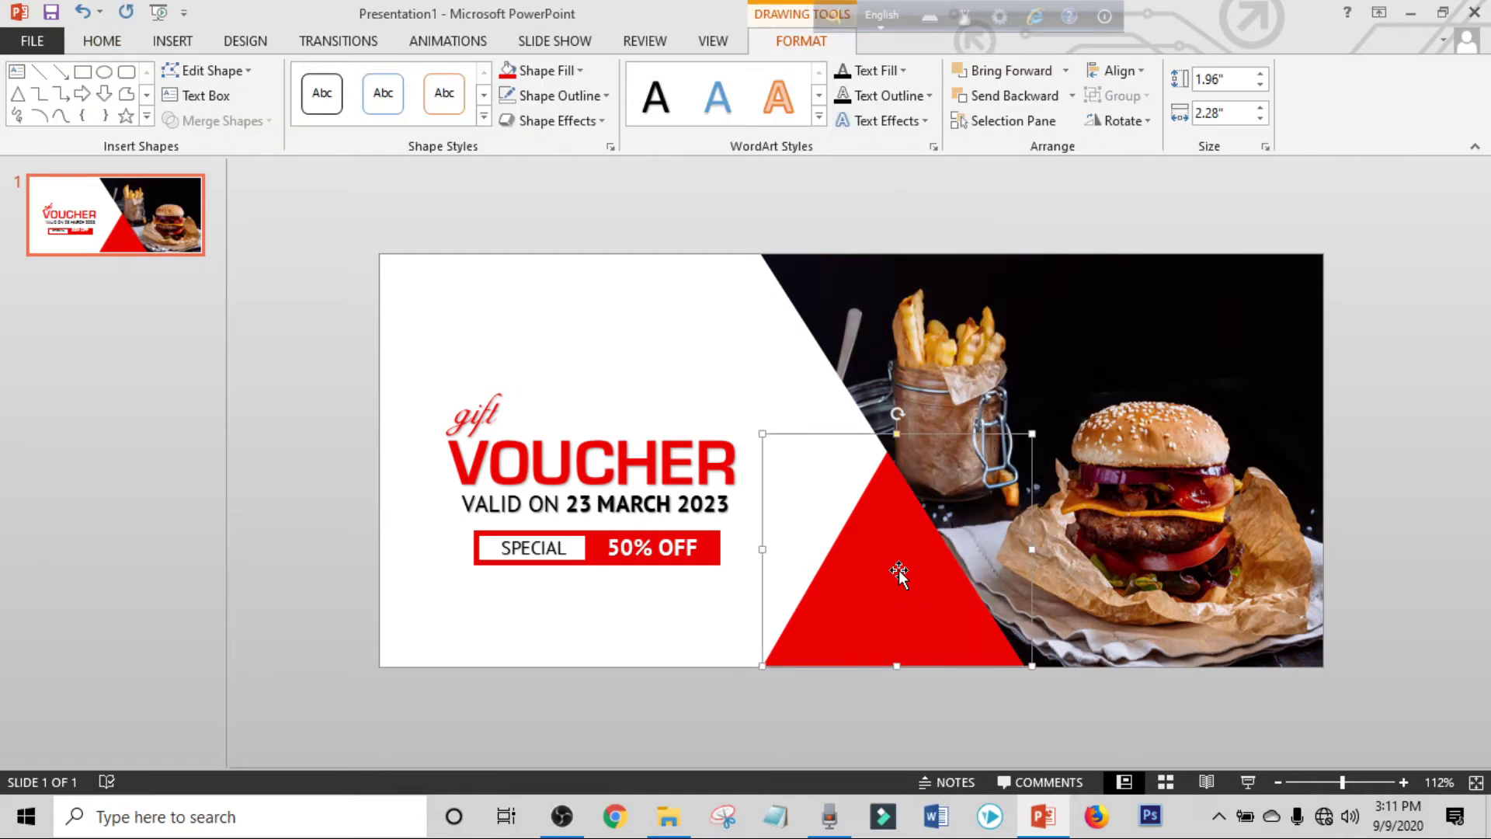
left_click(897, 742)
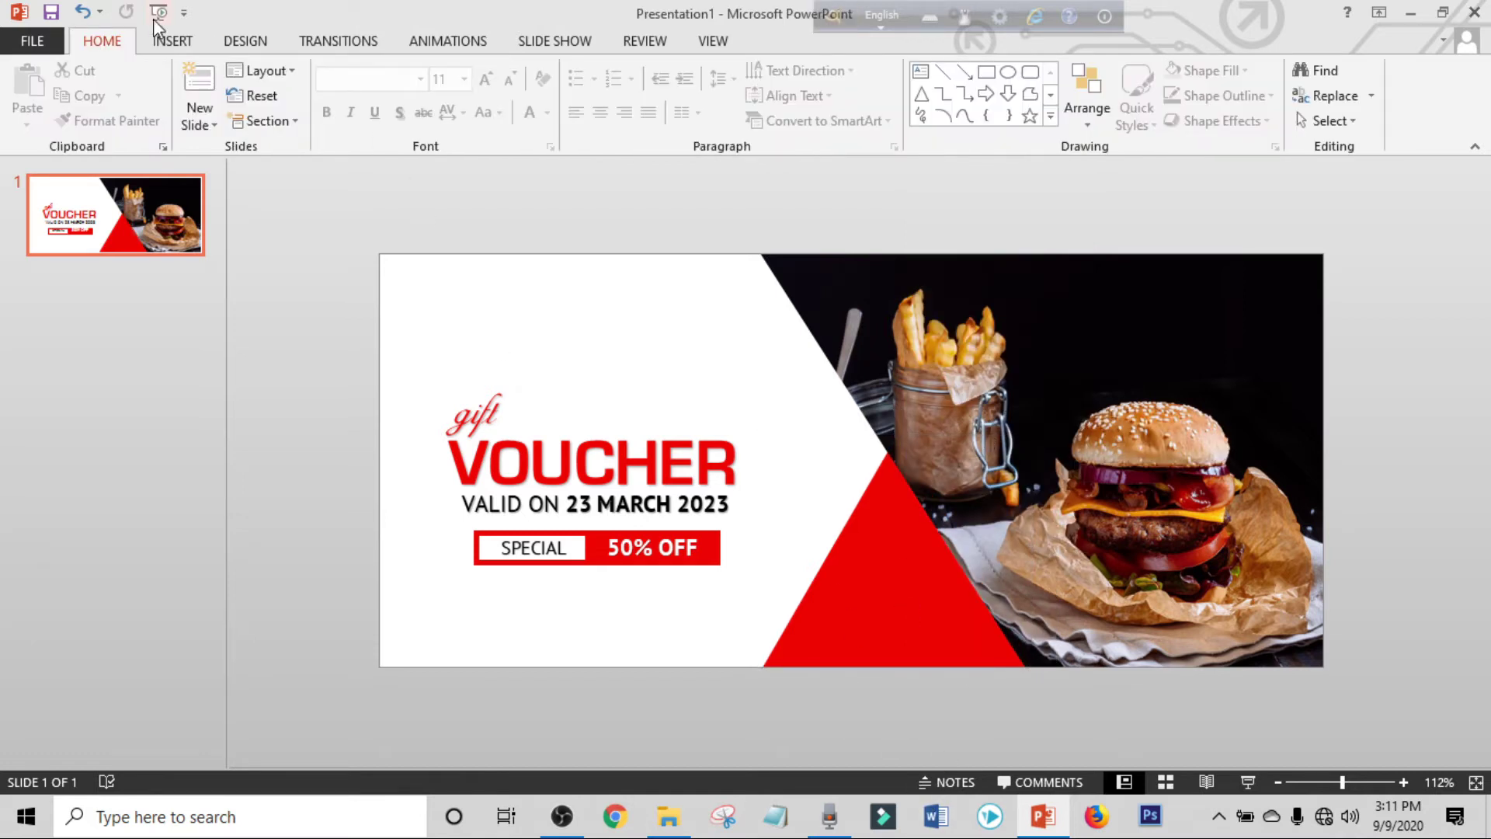
left_click(165, 43)
Insert the for video.png RESTO LOGO and position it on the red triangle, nudged slightly lower.
left_click(142, 97)
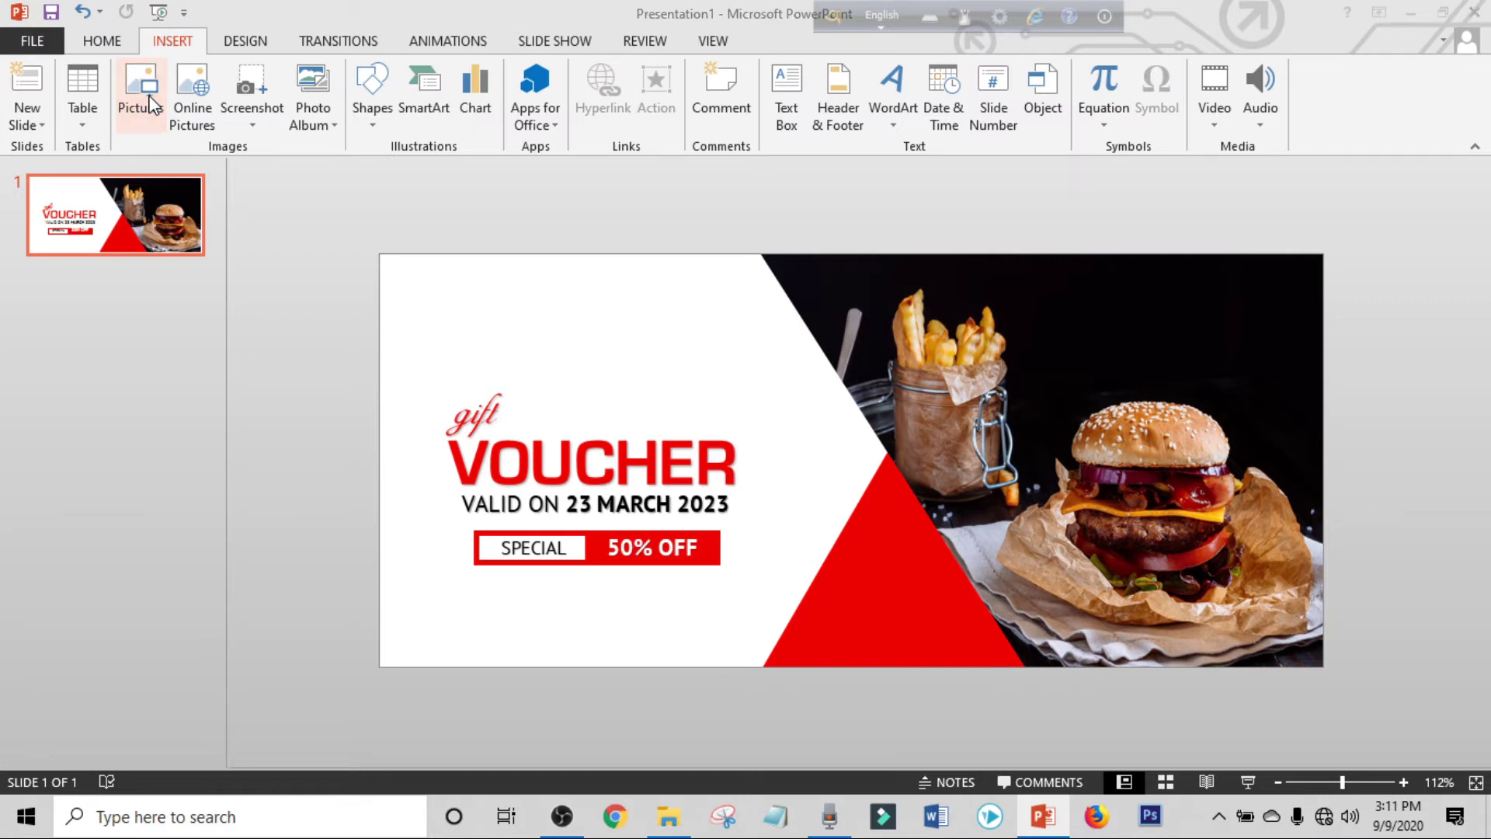
left_click(912, 264)
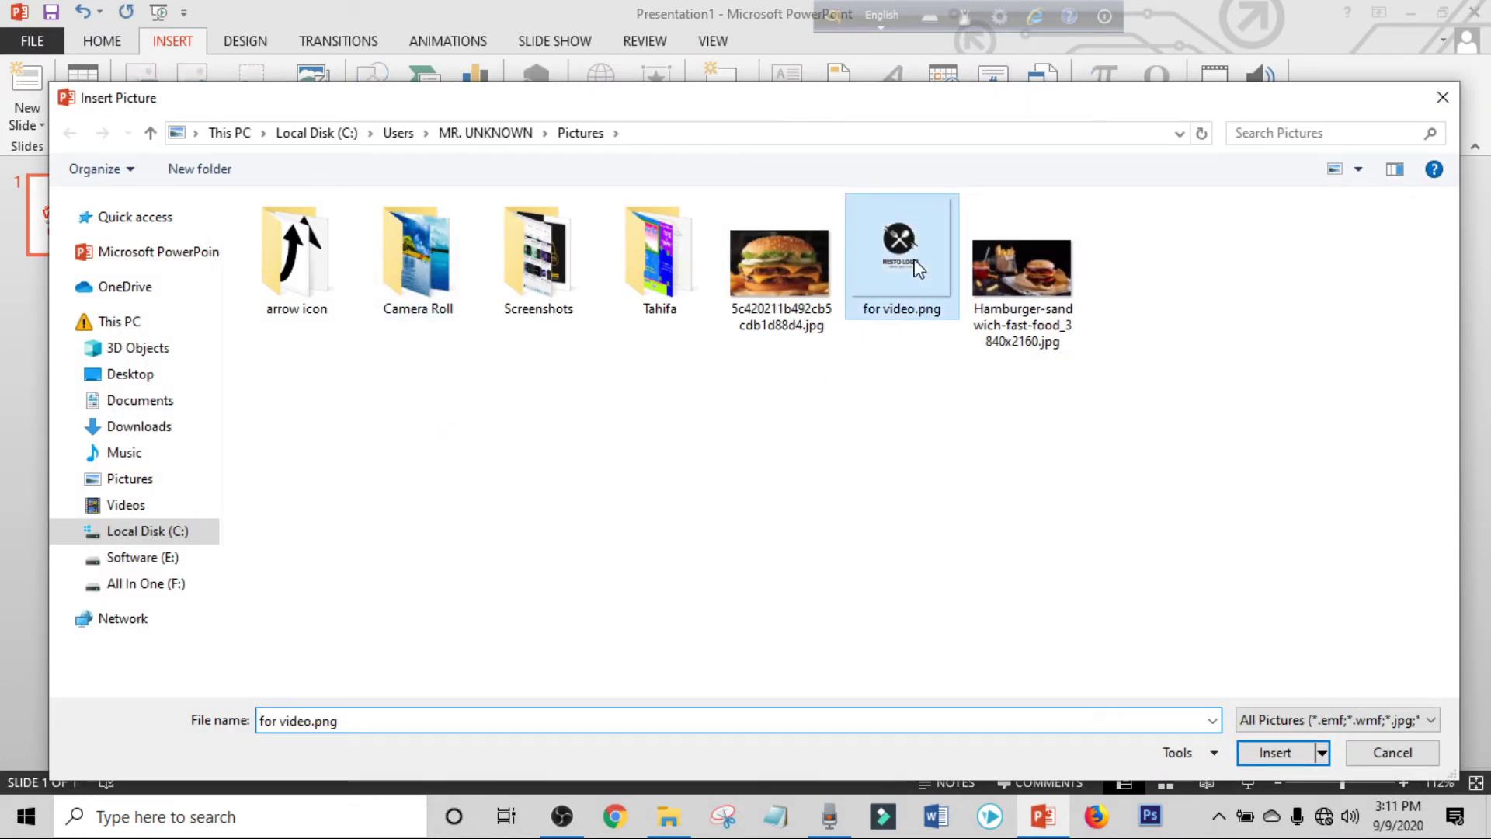
left_click(1273, 752)
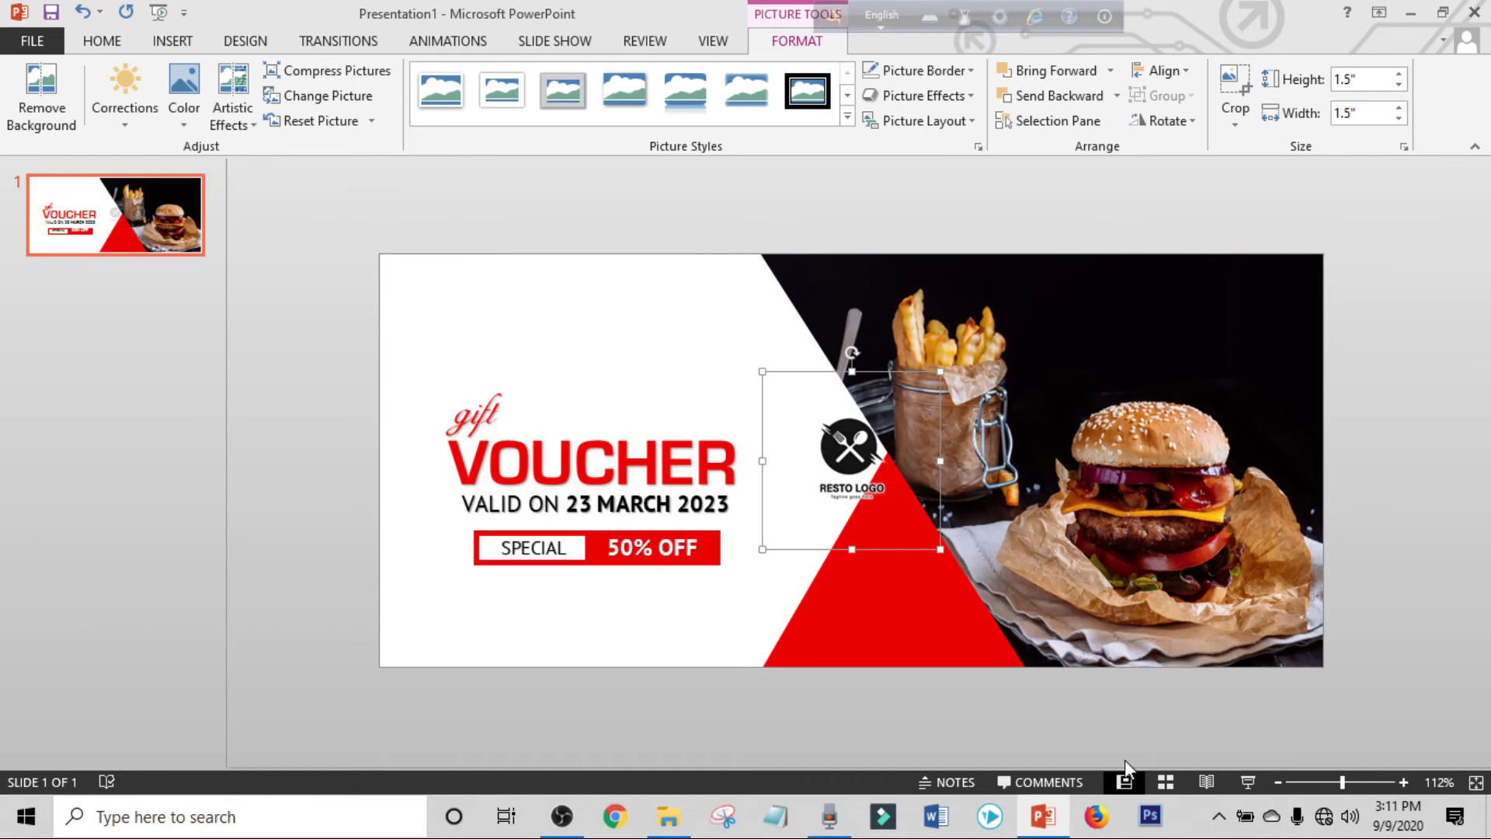
left_click_drag(851, 441, 889, 571)
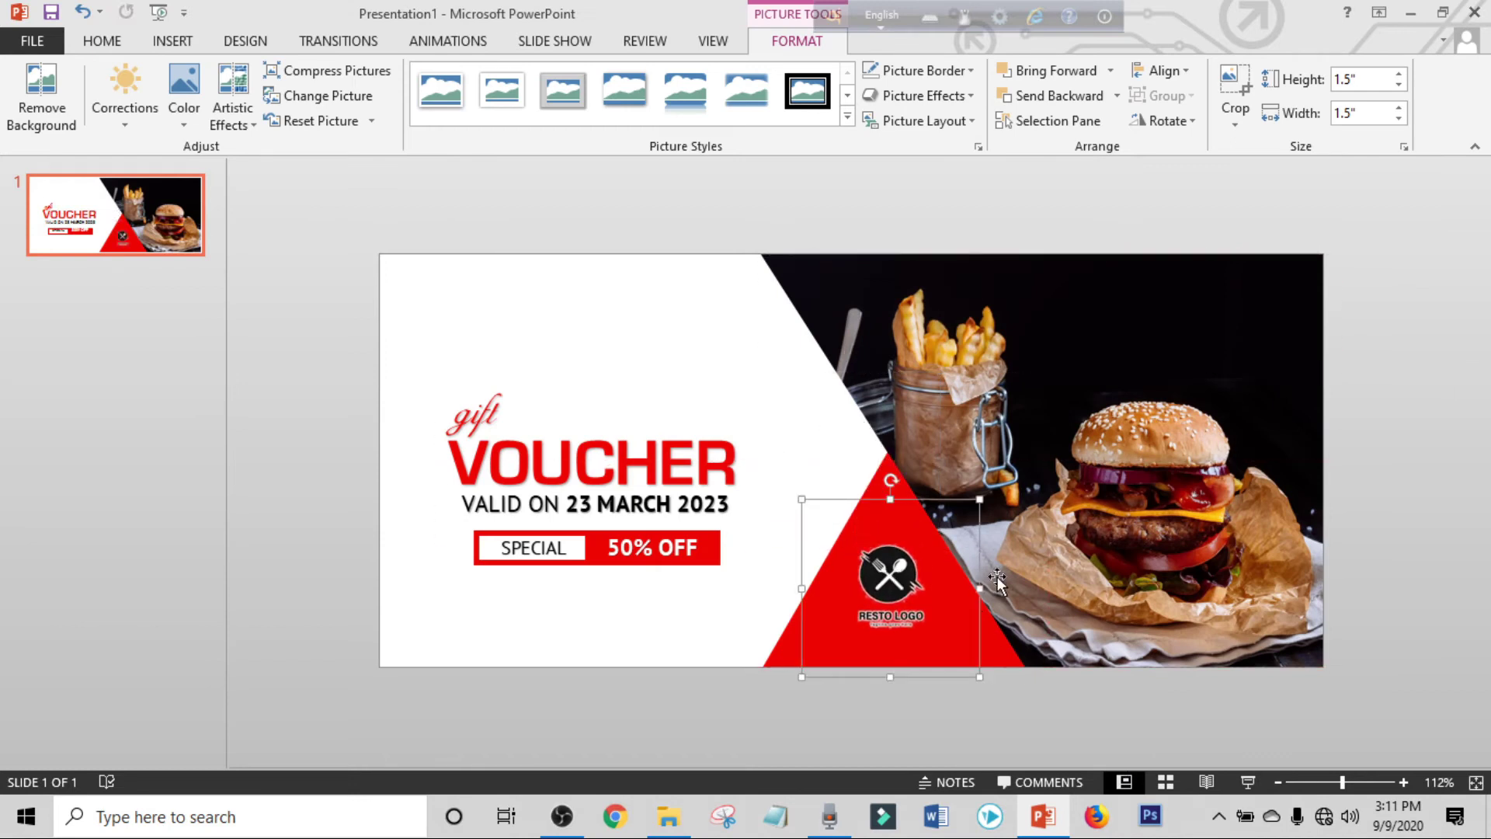
key("Down")
key("Down")
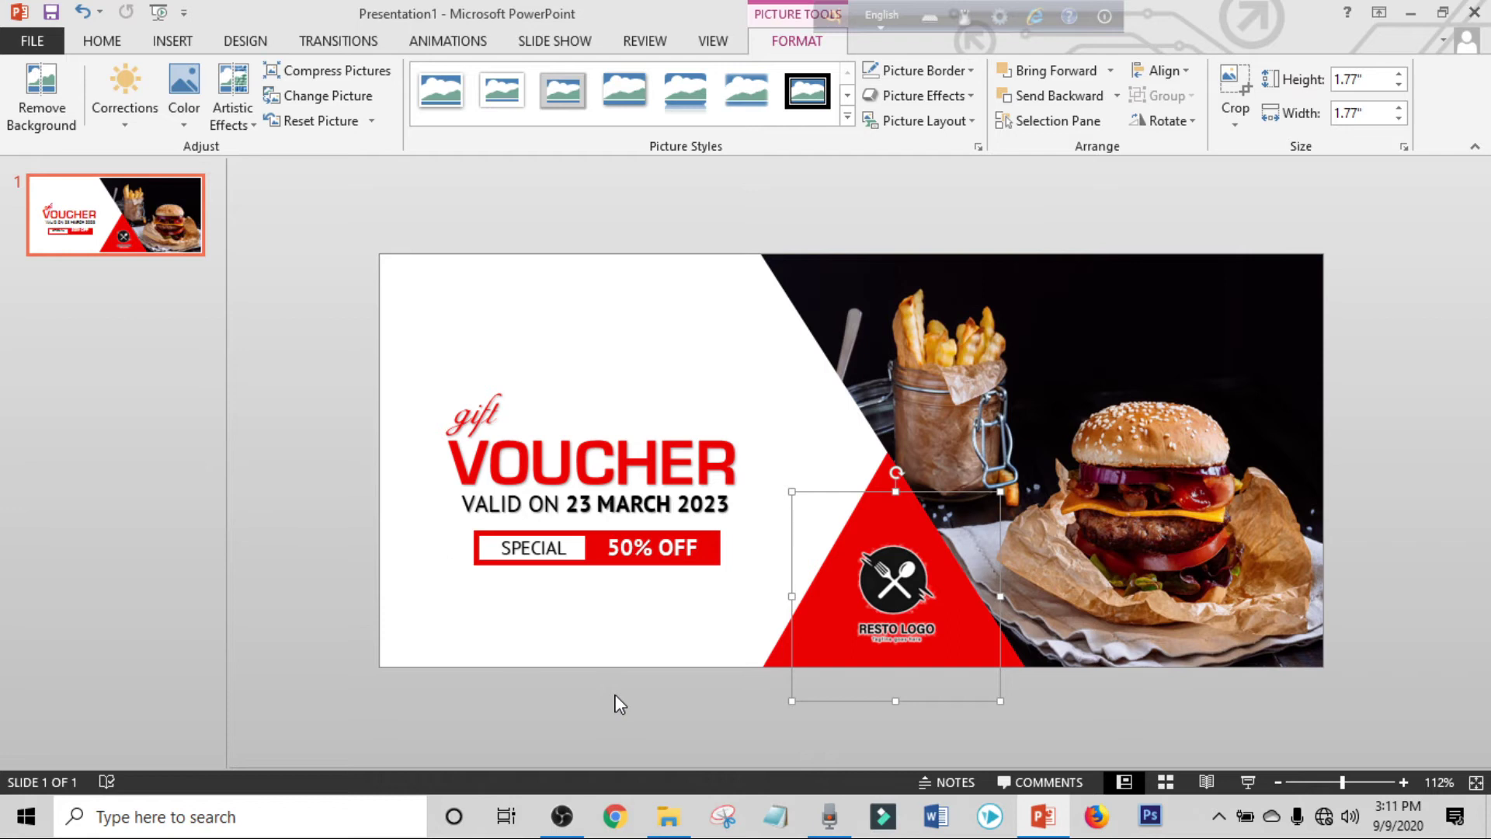
left_click(619, 704)
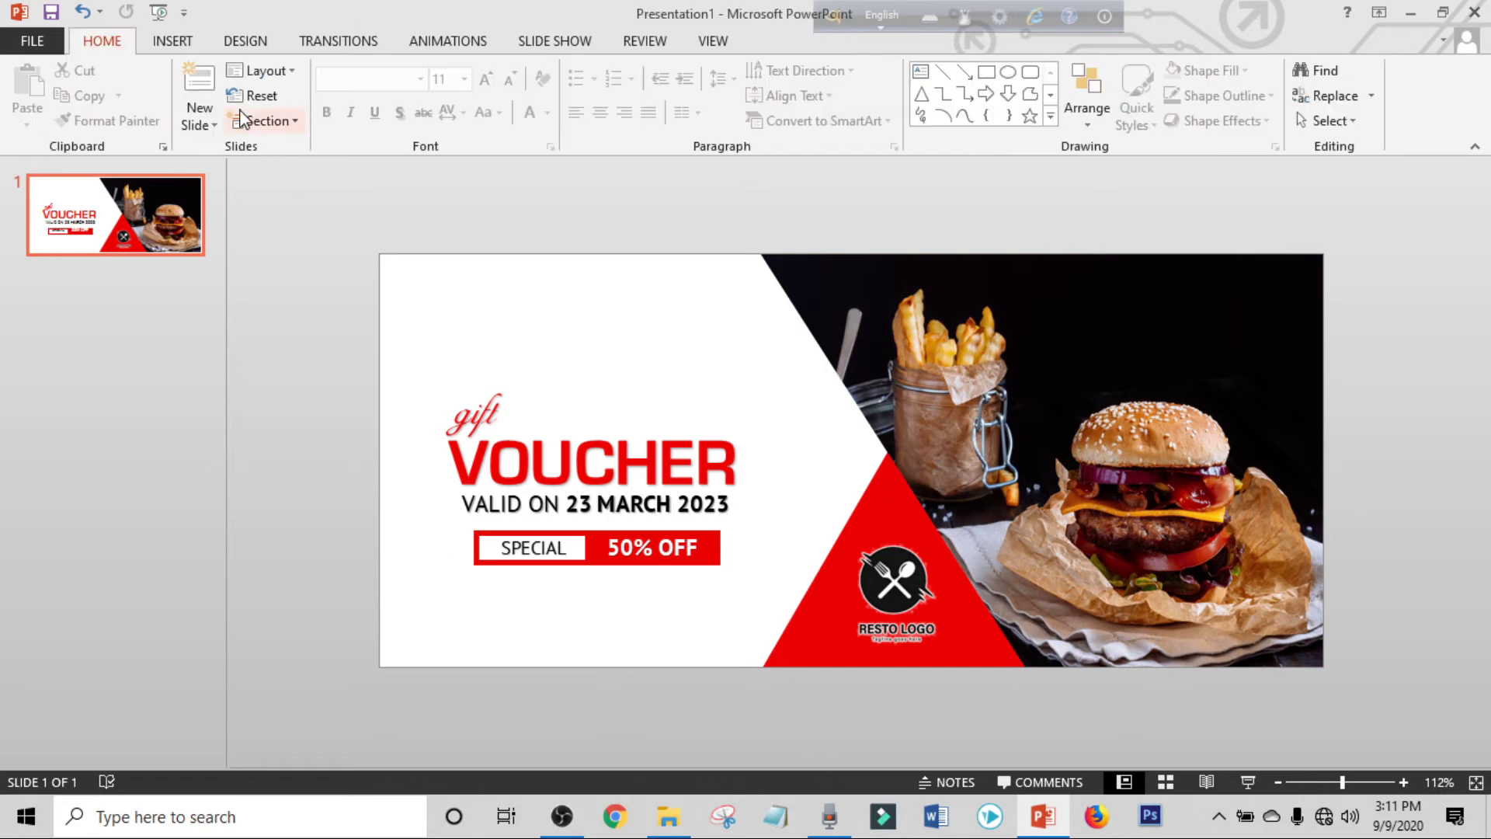
left_click(193, 48)
Add a plain black WordArt box toward the lower left and set it to PT Sans, size 12.
left_click(890, 83)
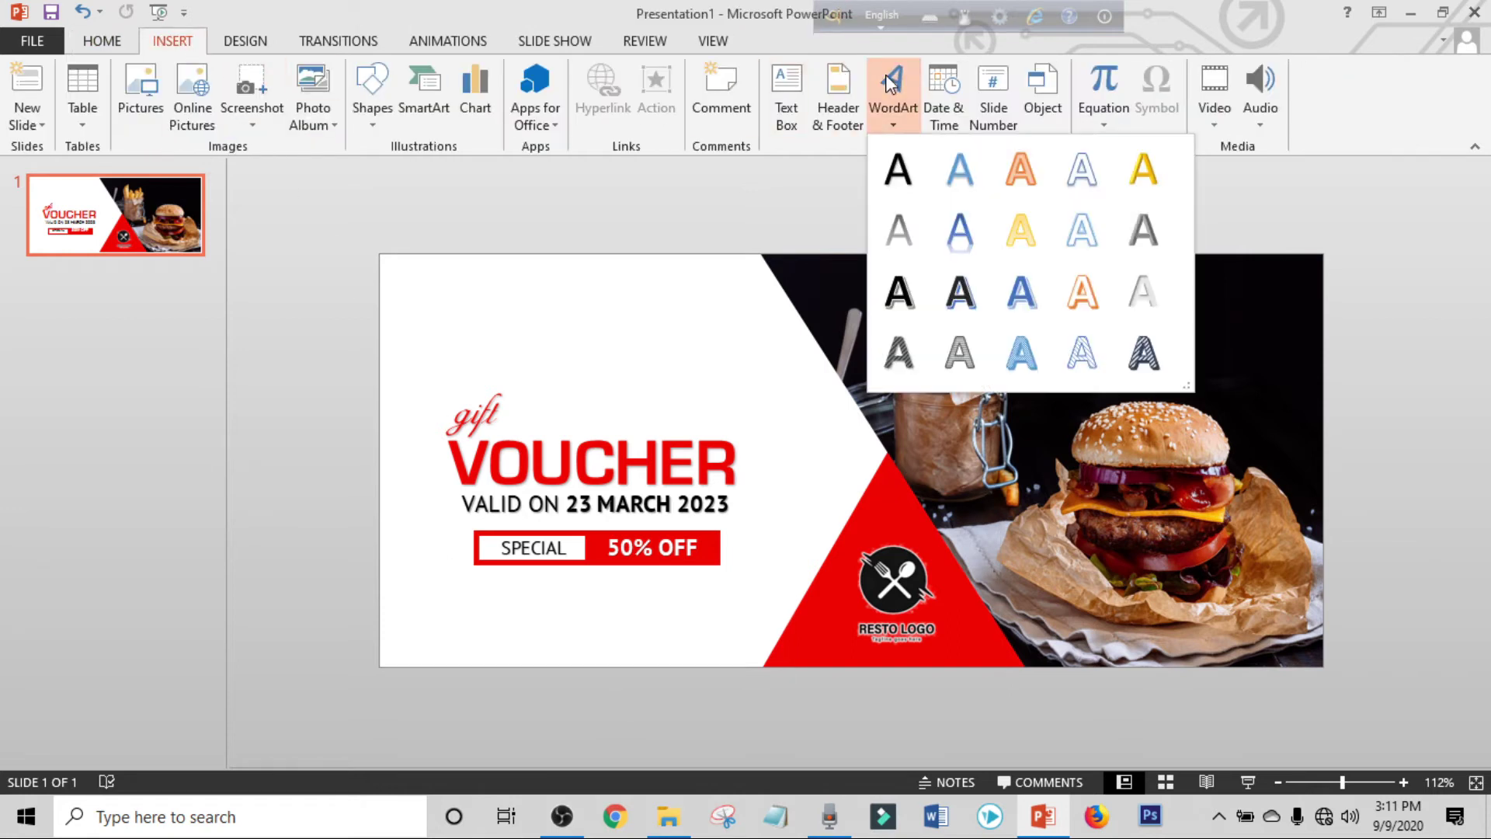
left_click(898, 169)
left_click_drag(816, 400, 591, 544)
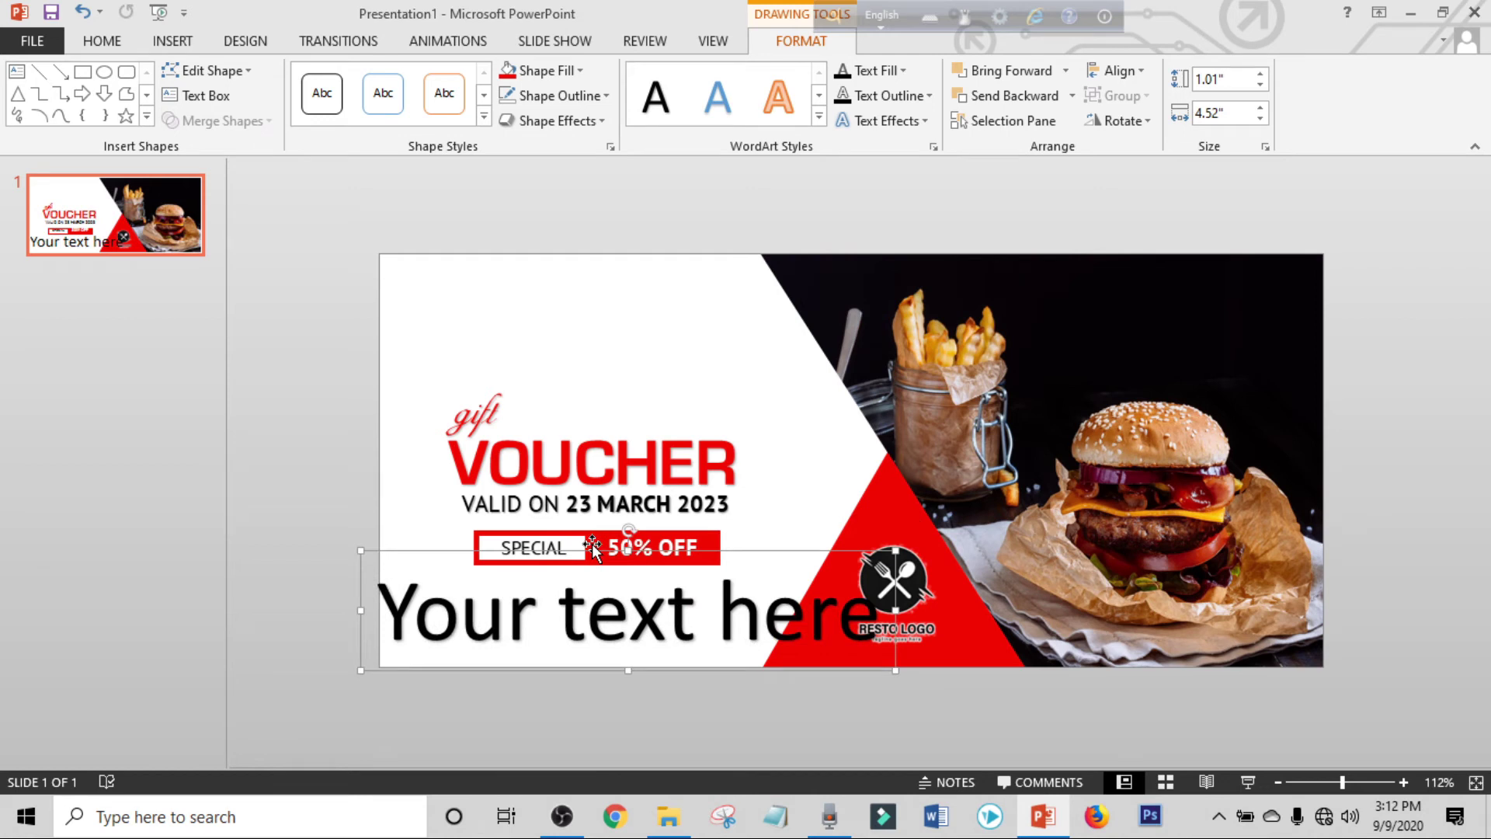
left_click(119, 43)
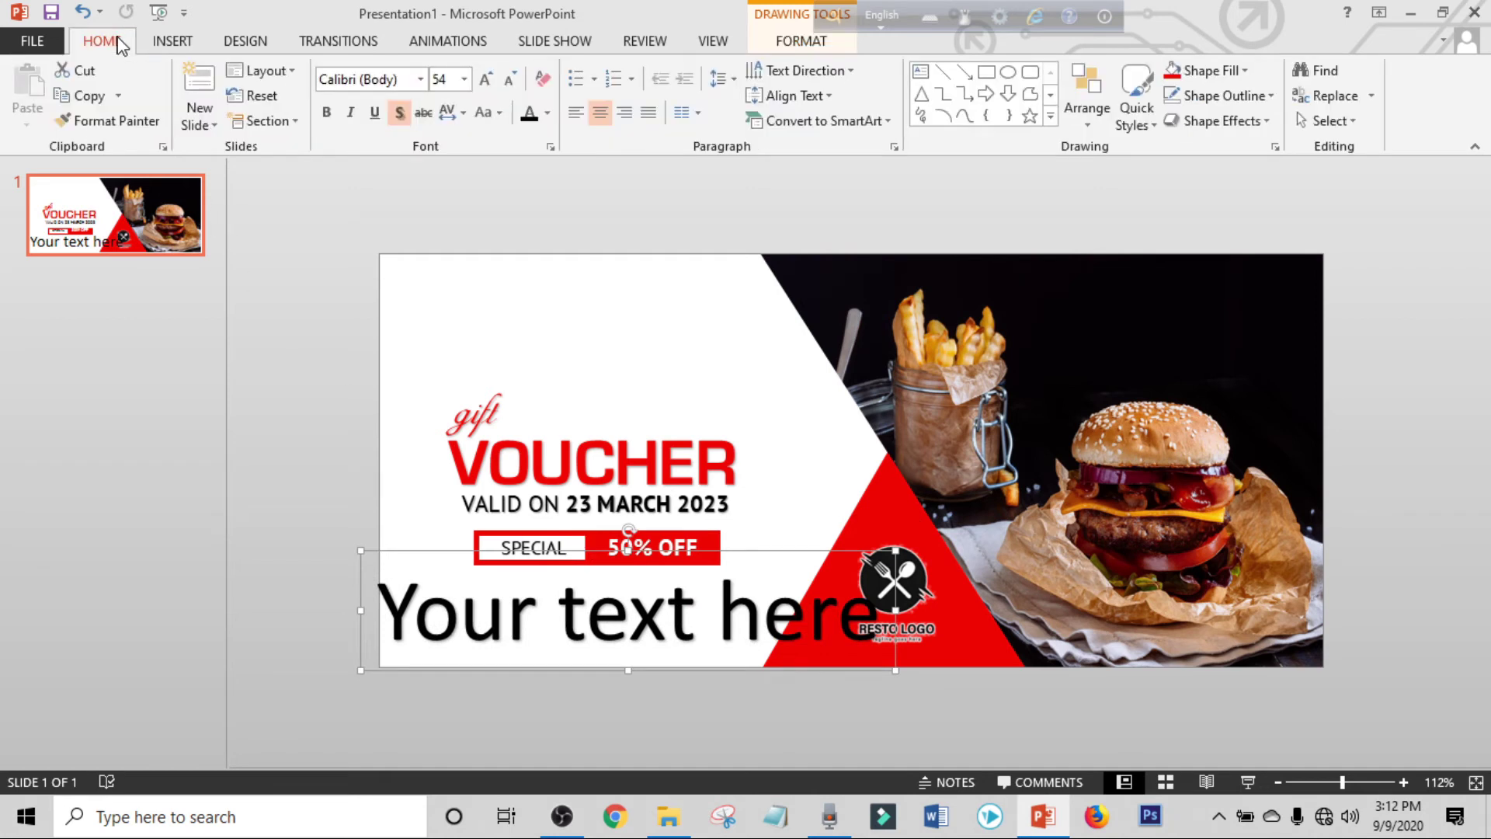
left_click(396, 81)
type("PT Sans")
key("Return")
left_click(454, 78)
type("12")
key("Return")
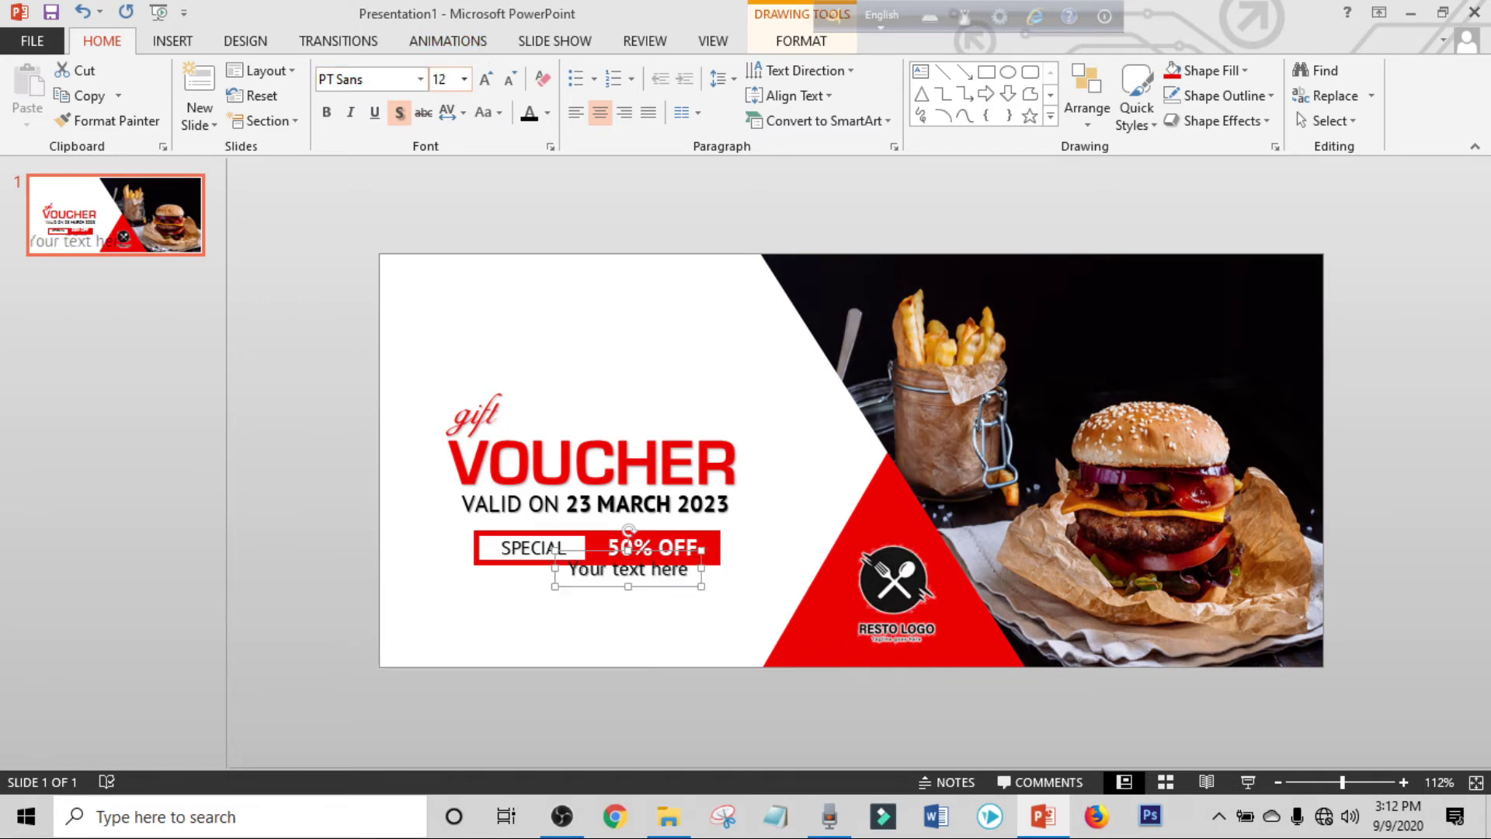
left_click_drag(677, 575, 627, 622)
left_click(627, 620)
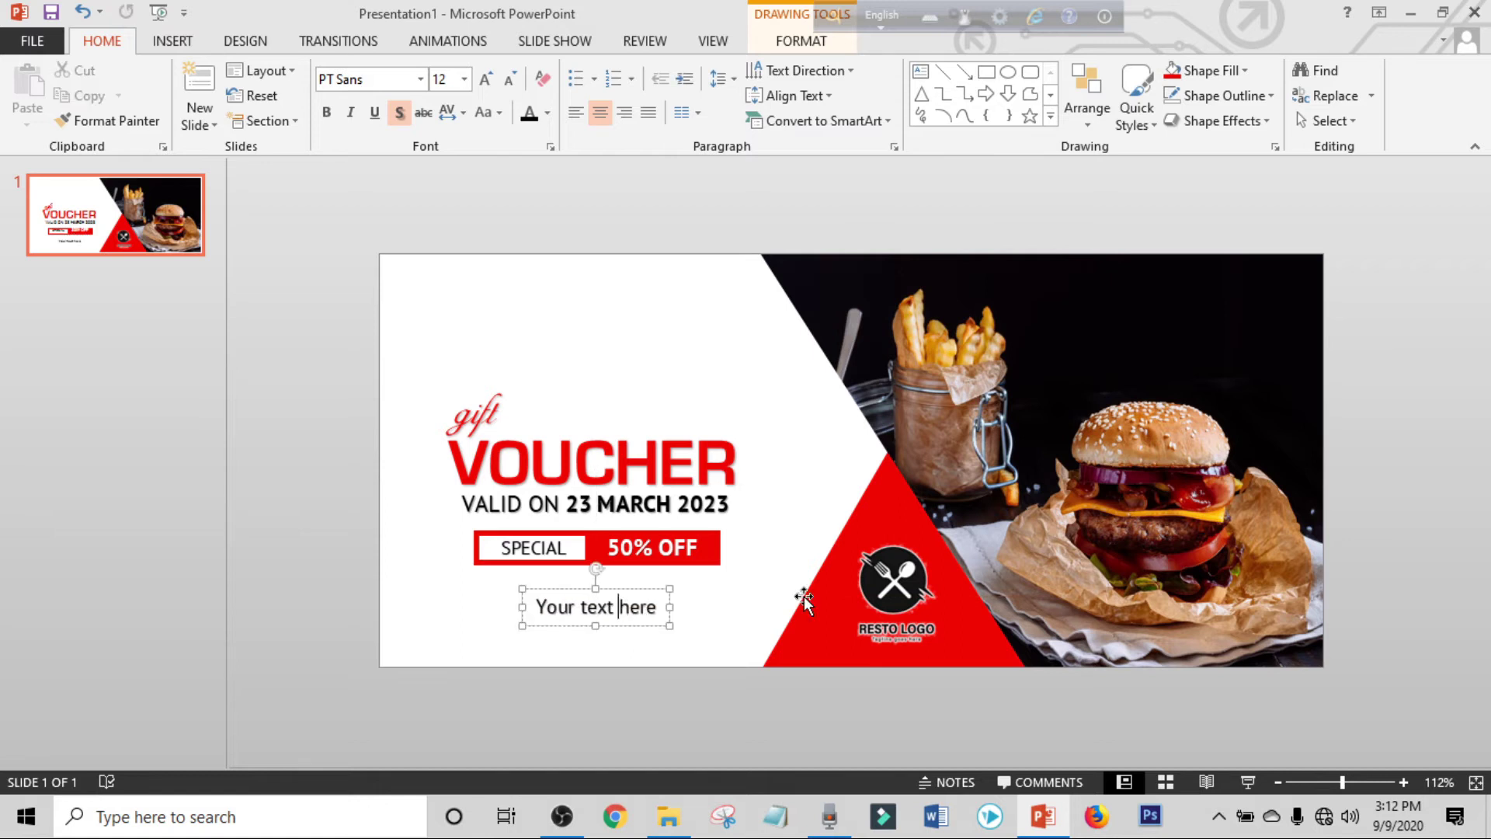
key("ctrl+a")
key("Delete")
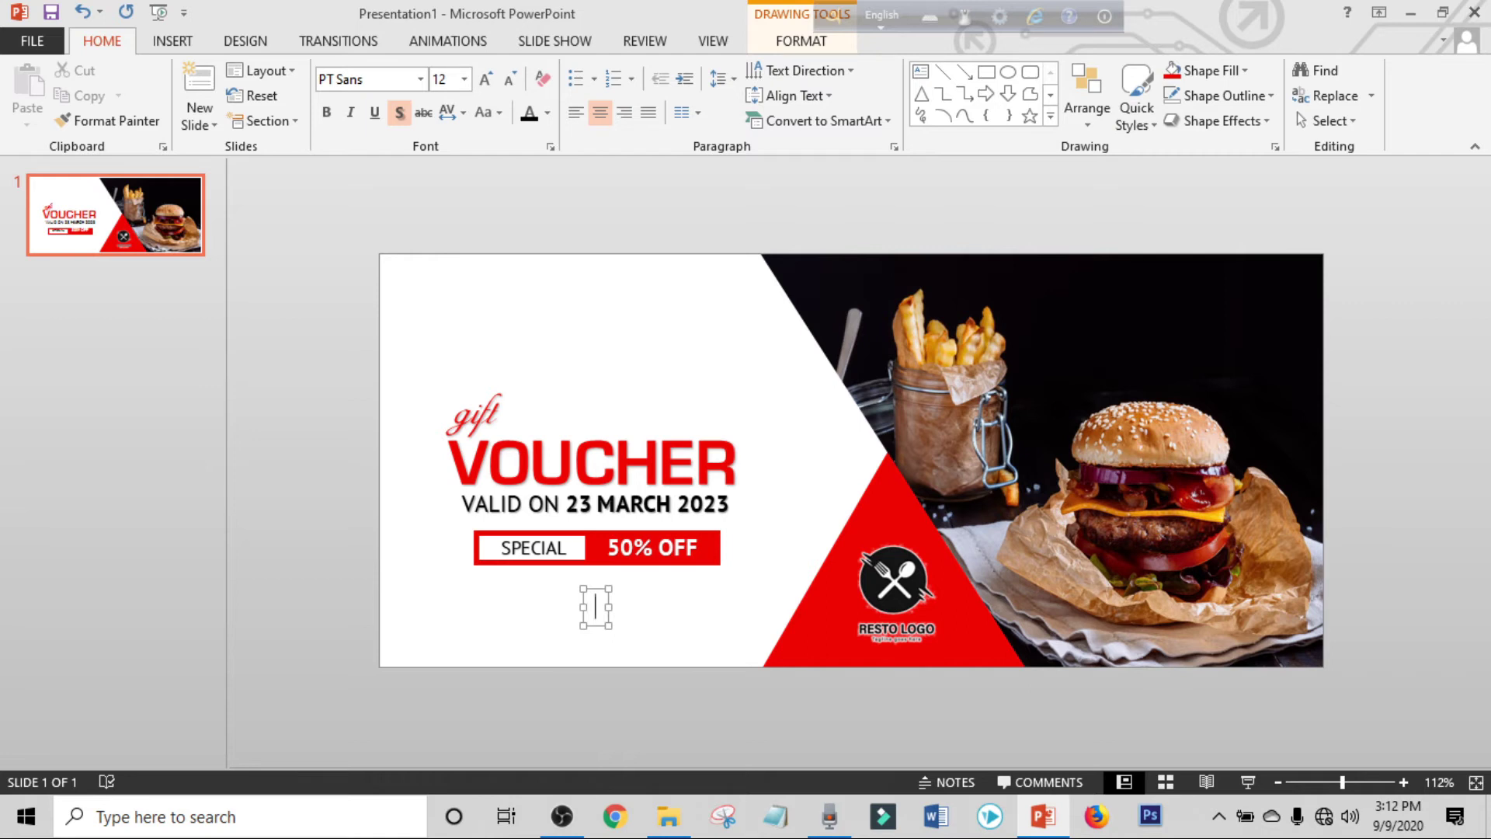
type("www.yourw")
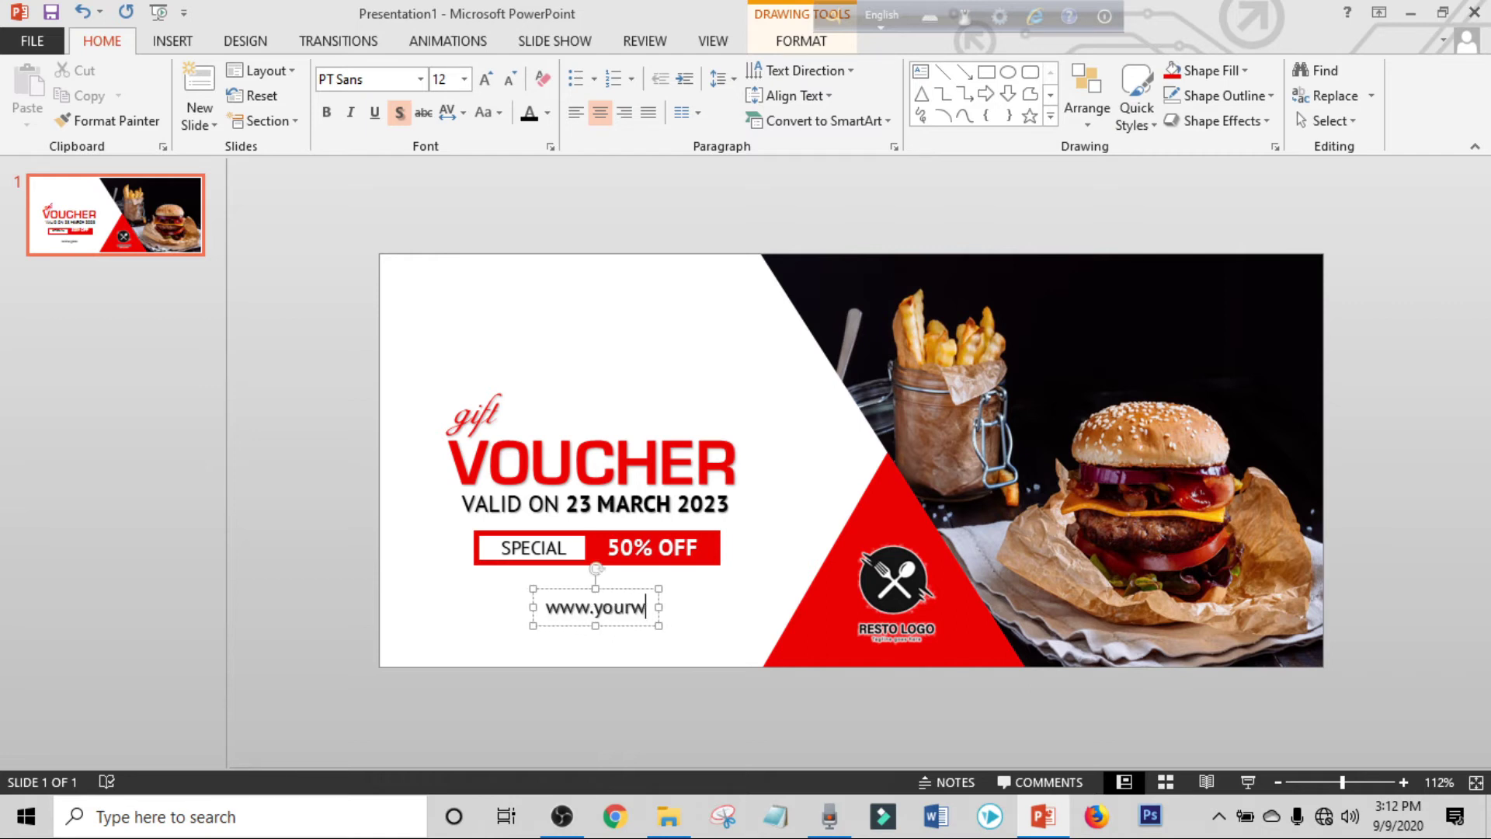
type("eb.com")
left_click_drag(632, 622, 636, 628)
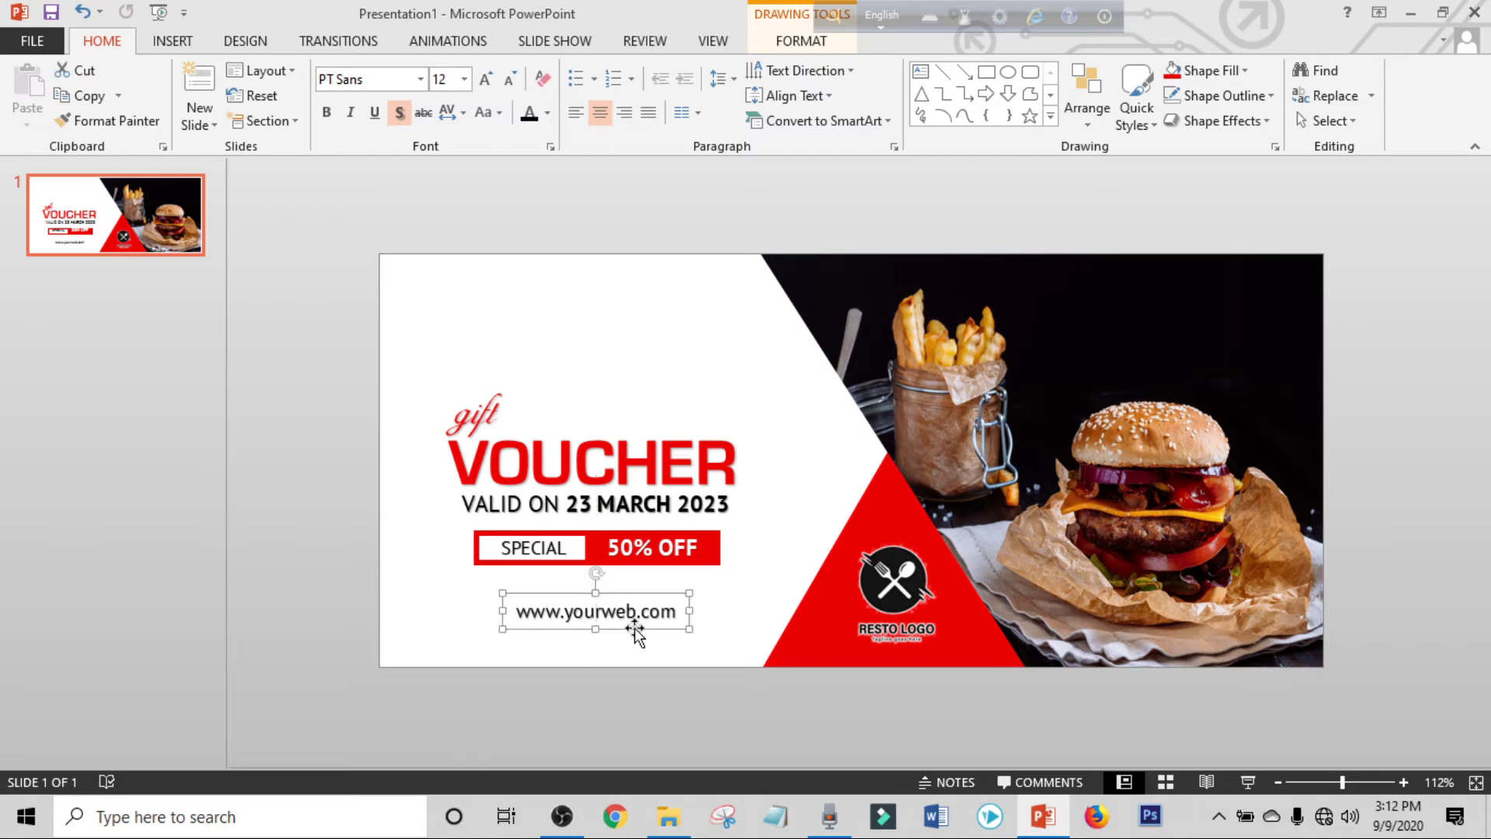
left_click(327, 496)
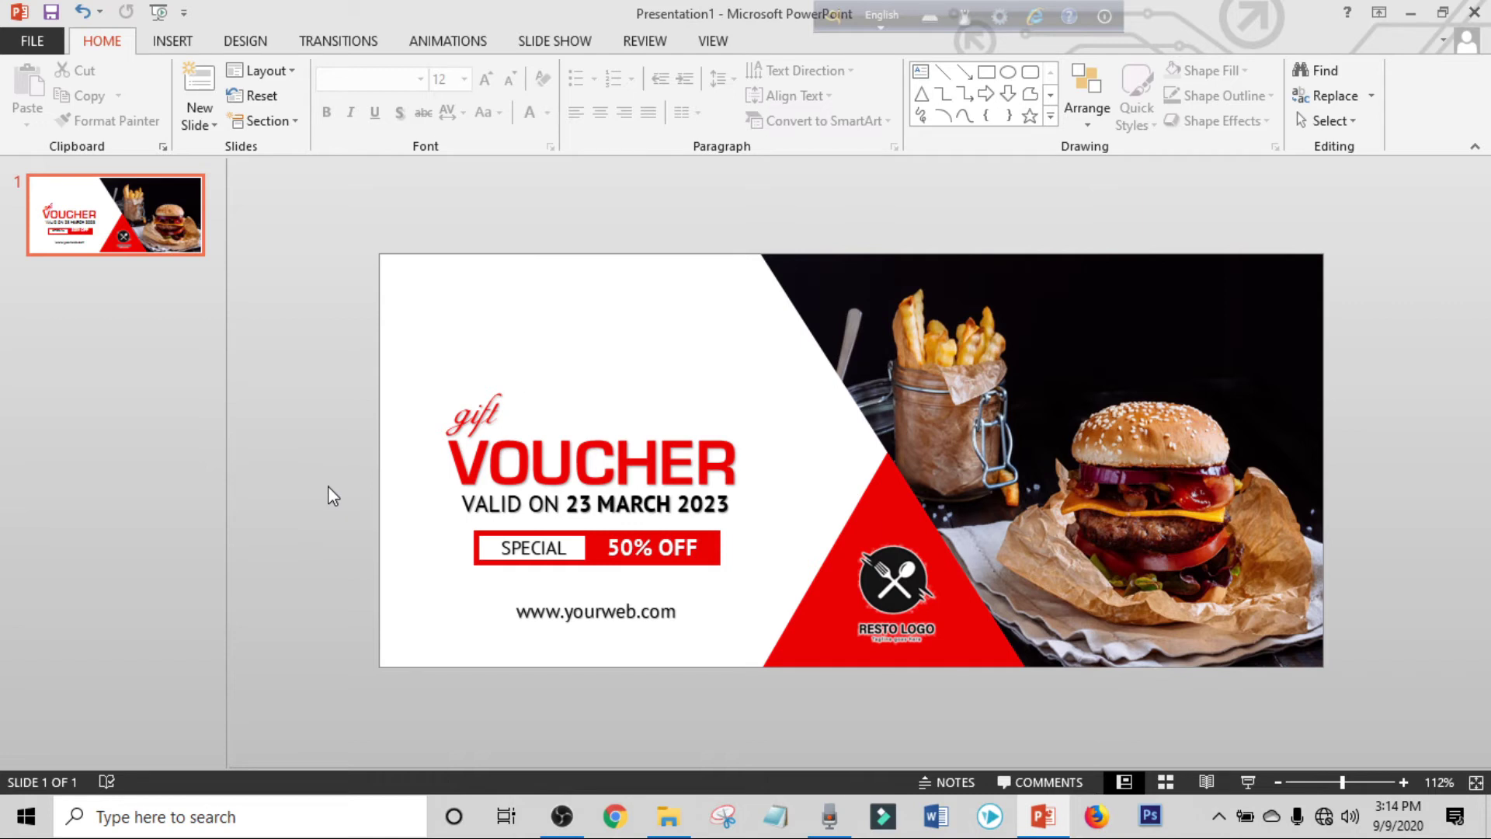
left_click(1248, 781)
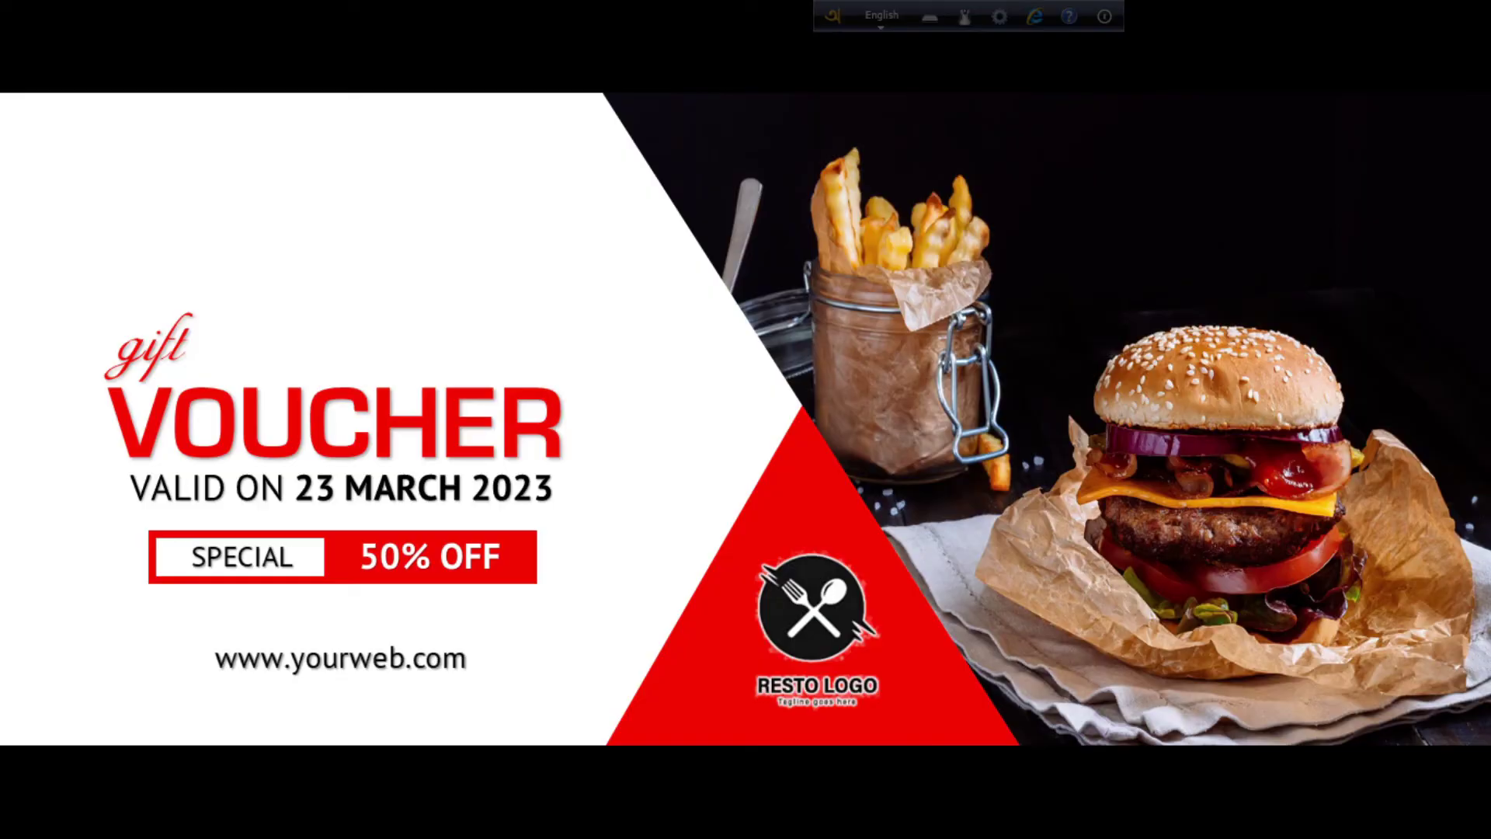
right_click(928, 689)
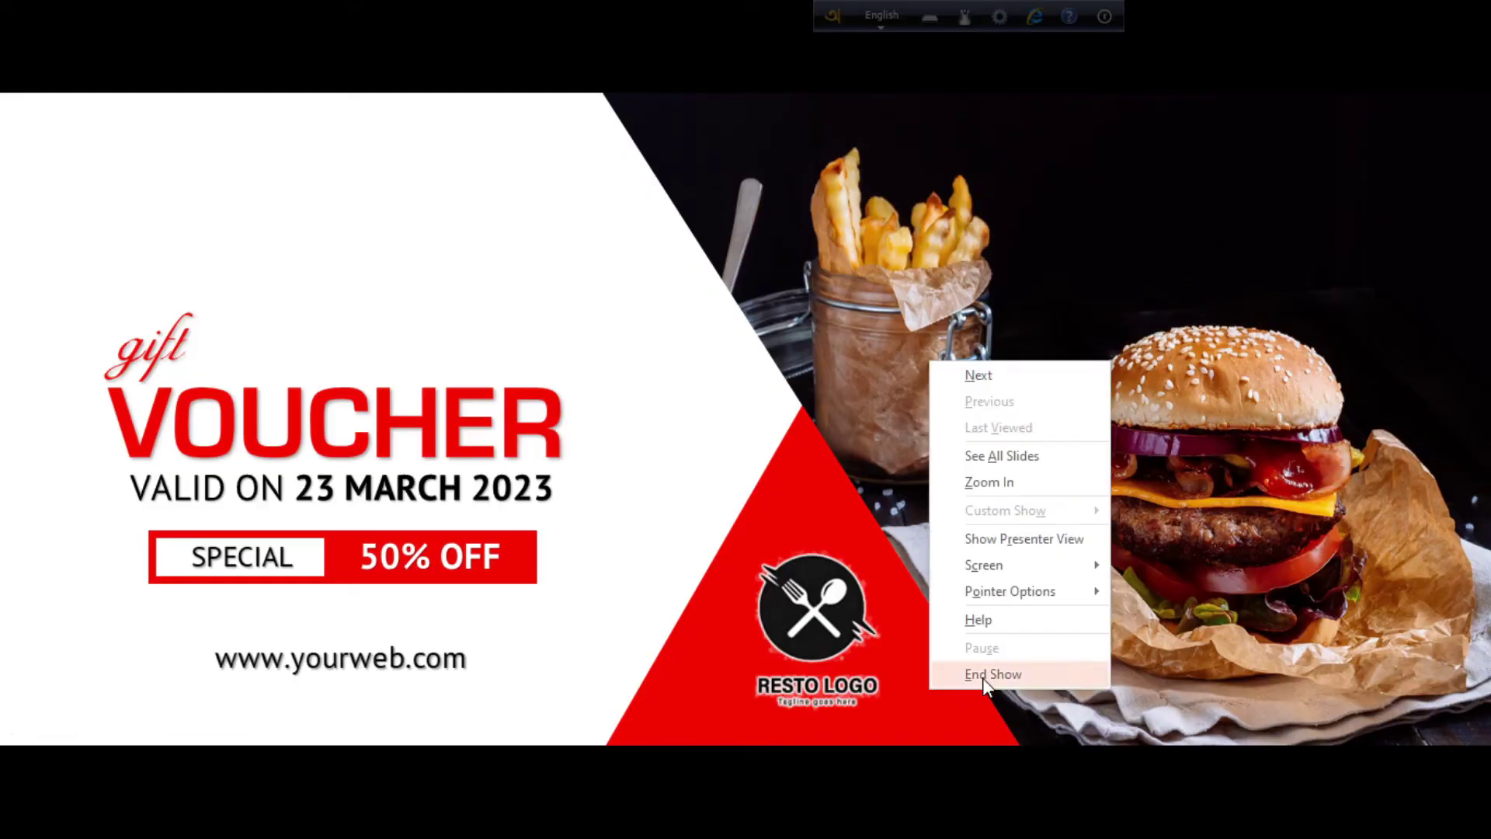
left_click(982, 675)
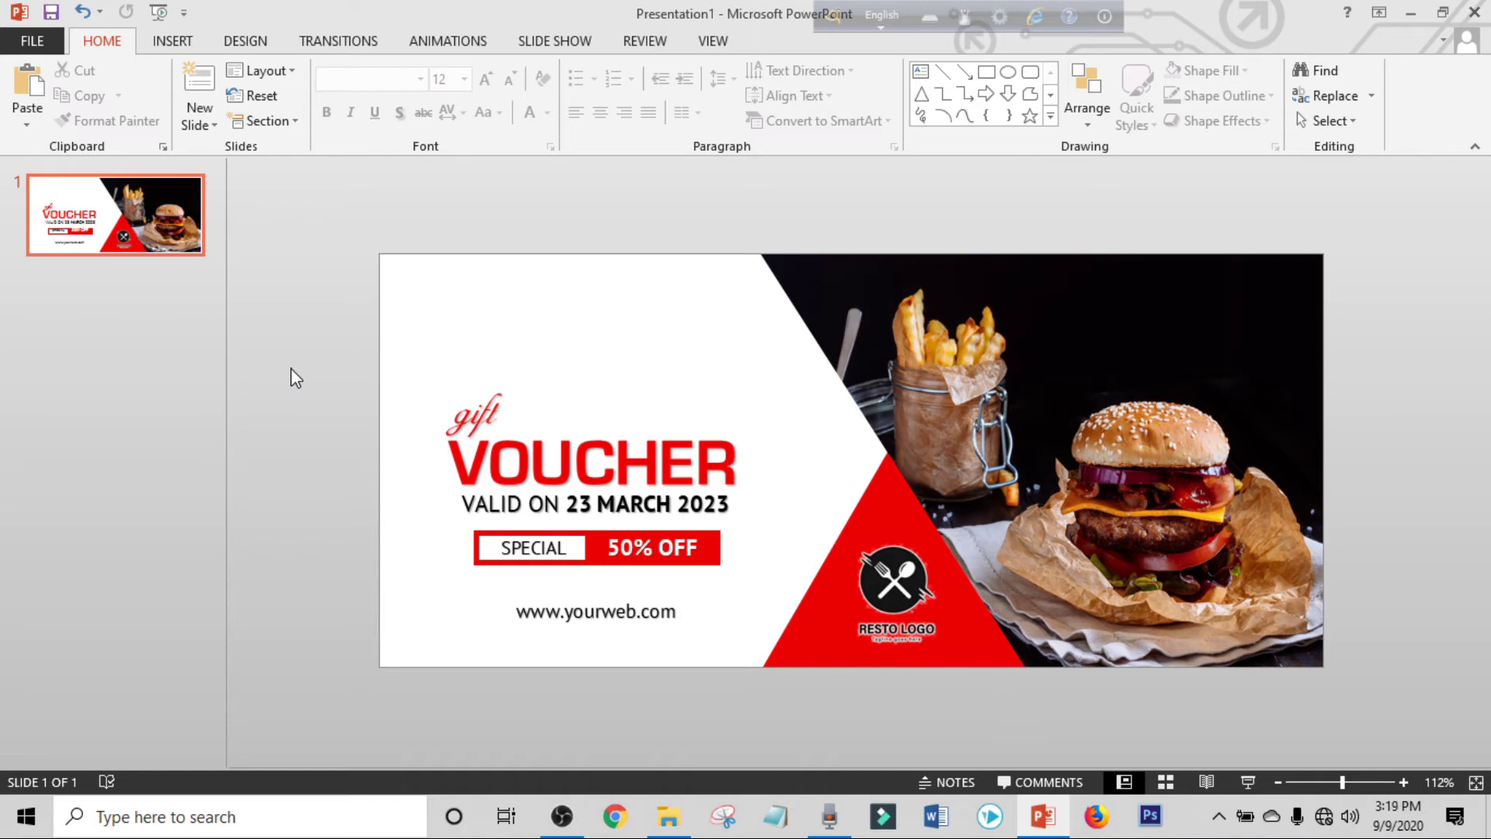
Add a new blank slide and draw a rectangle over its left half.
left_click(203, 127)
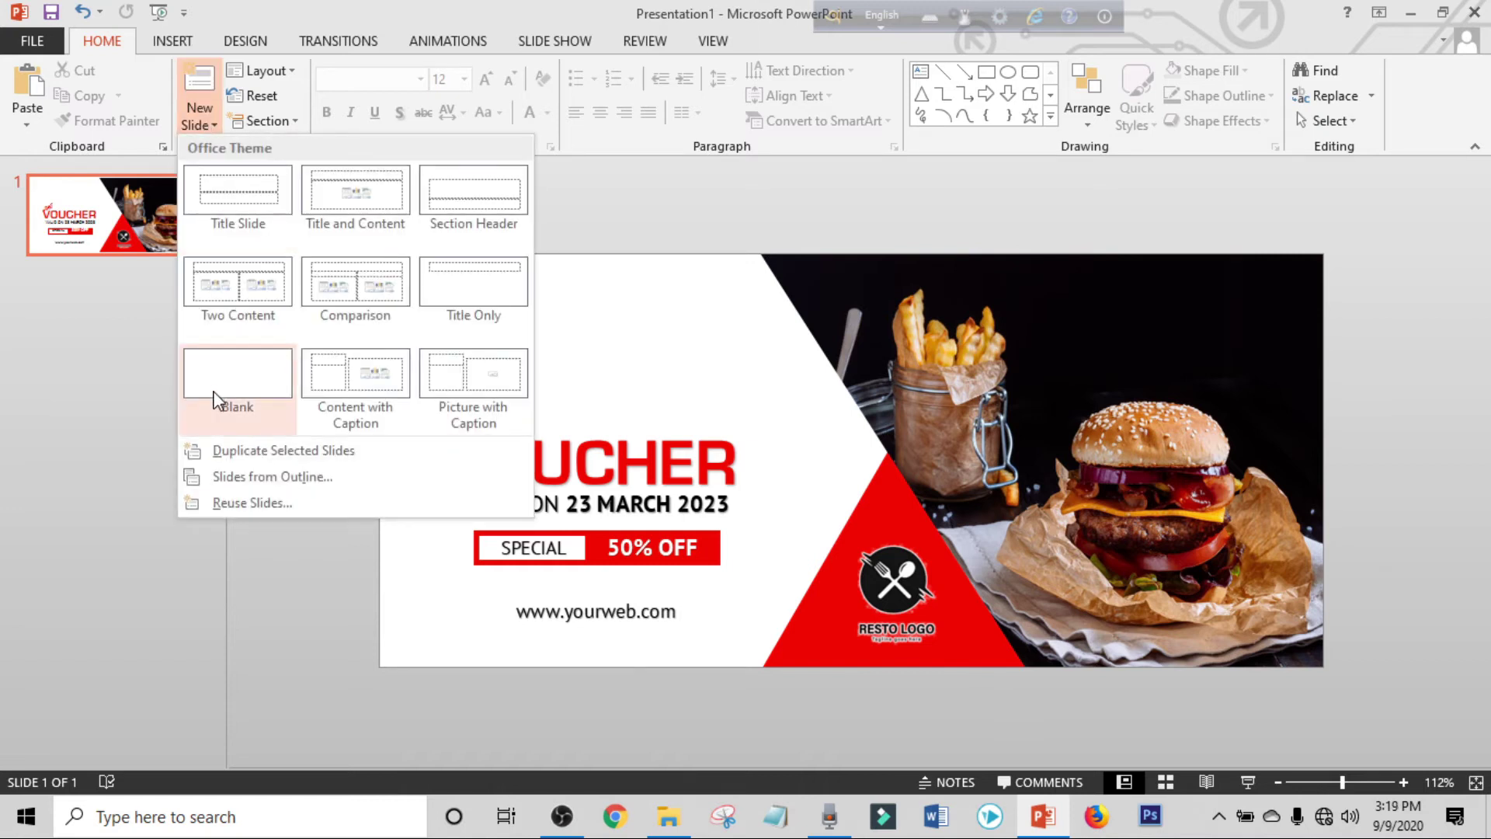
left_click(217, 400)
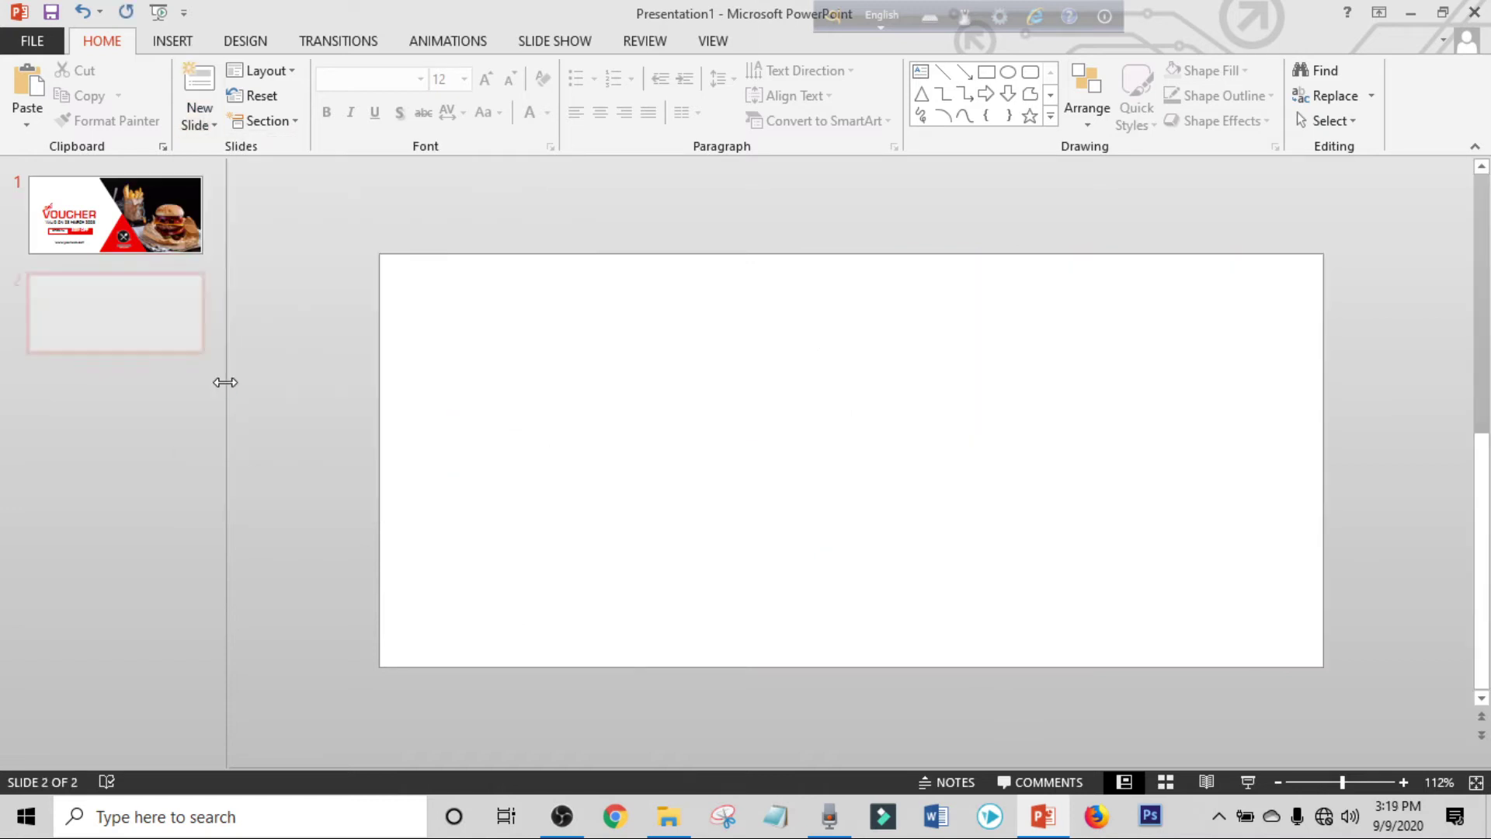
left_click(168, 40)
left_click(368, 88)
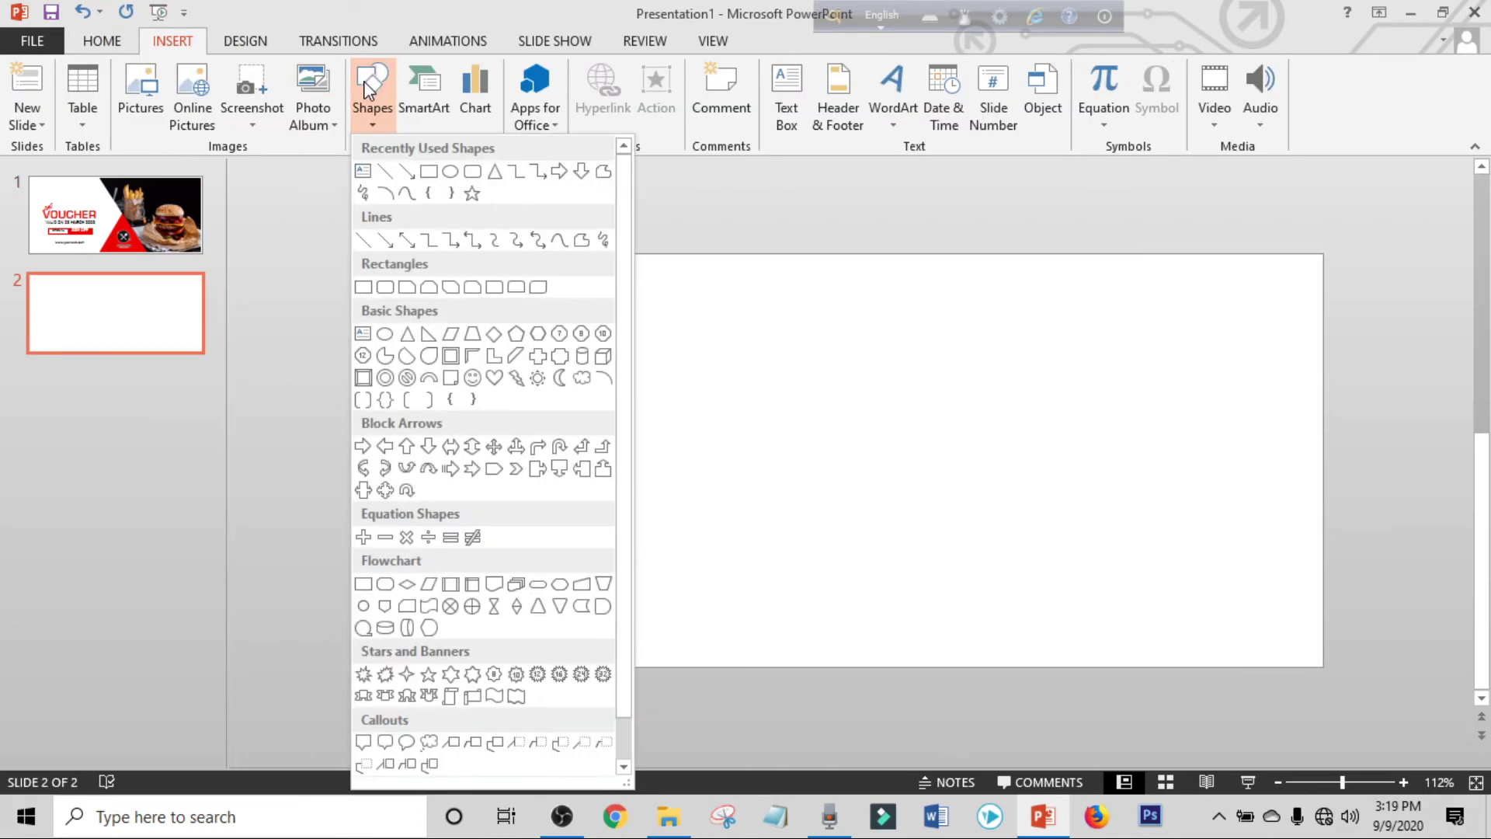
left_click(362, 288)
left_click_drag(389, 256, 864, 666)
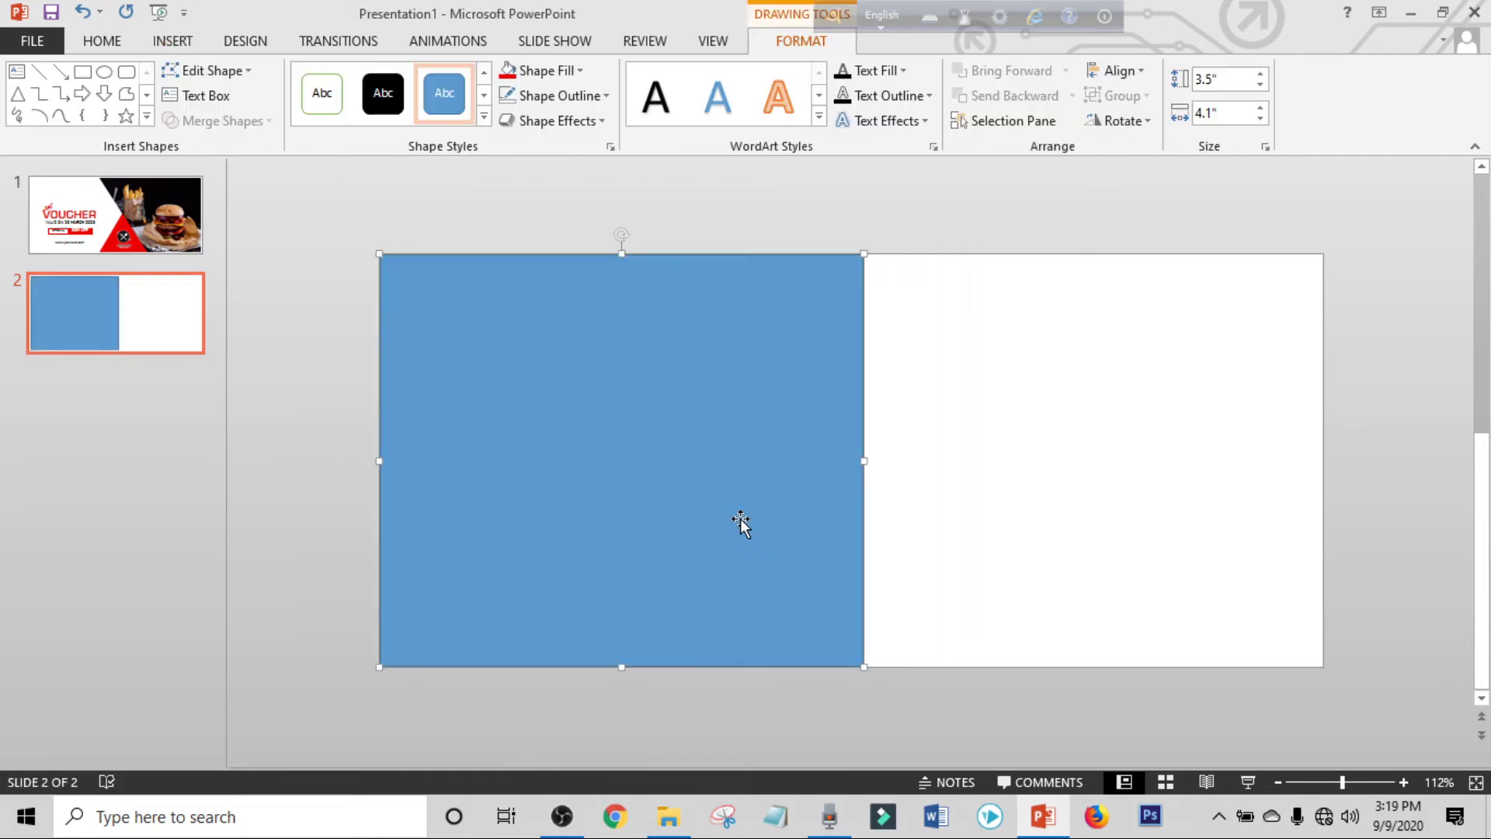
Edit the rectangle's points, pulling the bottom-right corner left to slant its right edge.
left_click(213, 70)
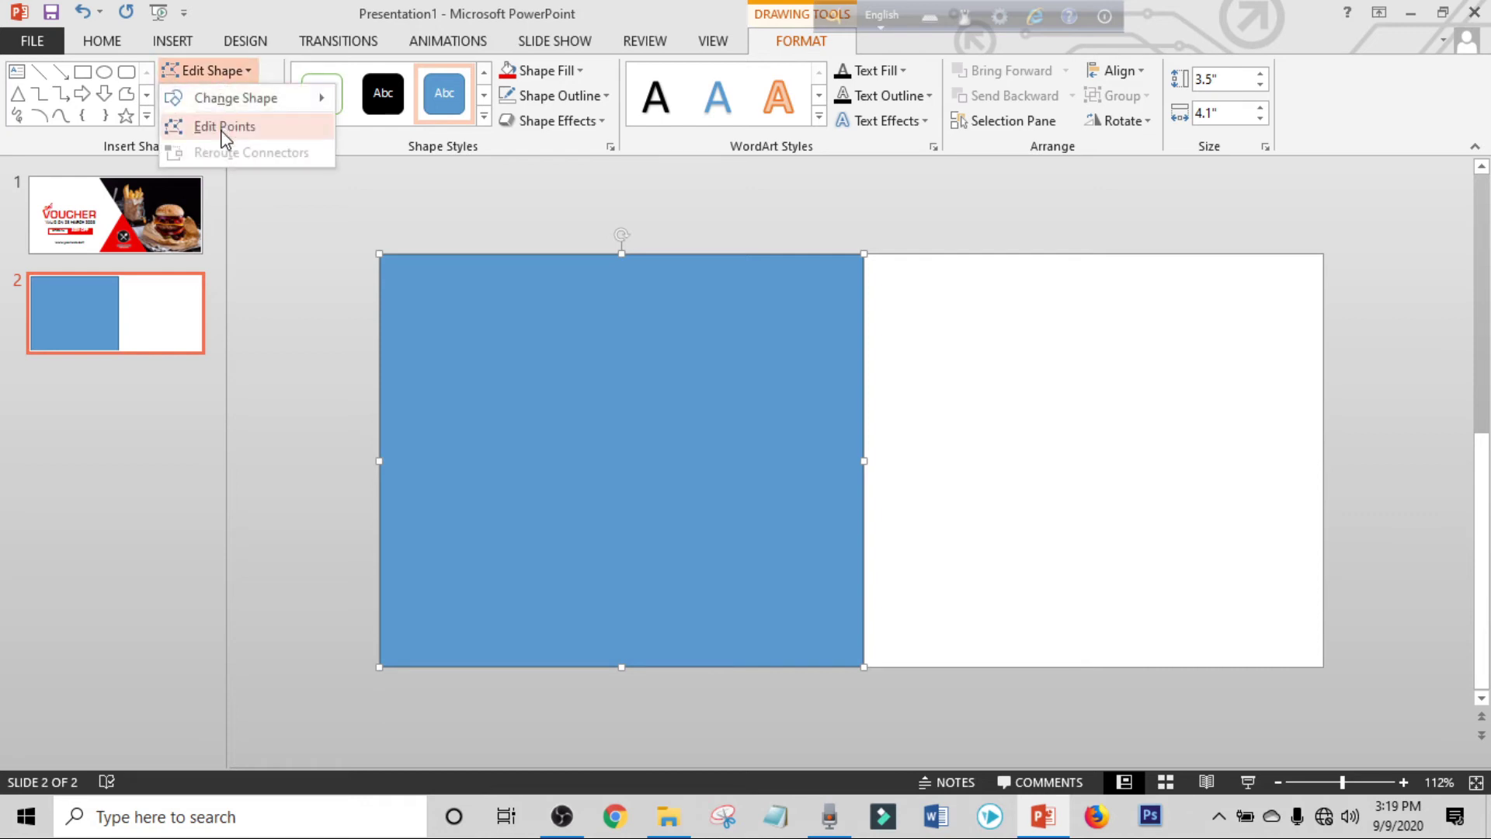
left_click(225, 128)
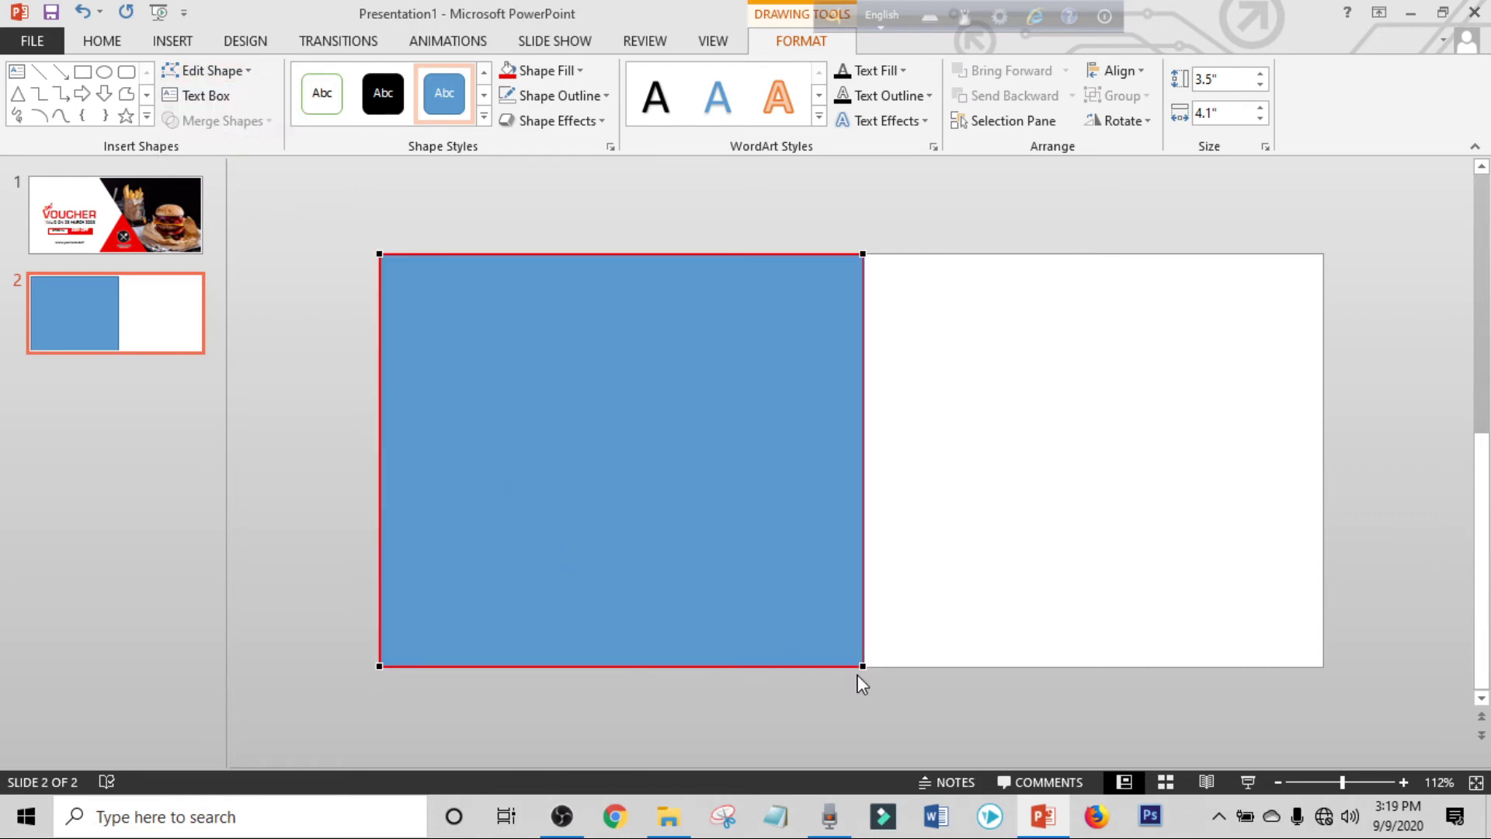
left_click_drag(864, 668, 650, 668)
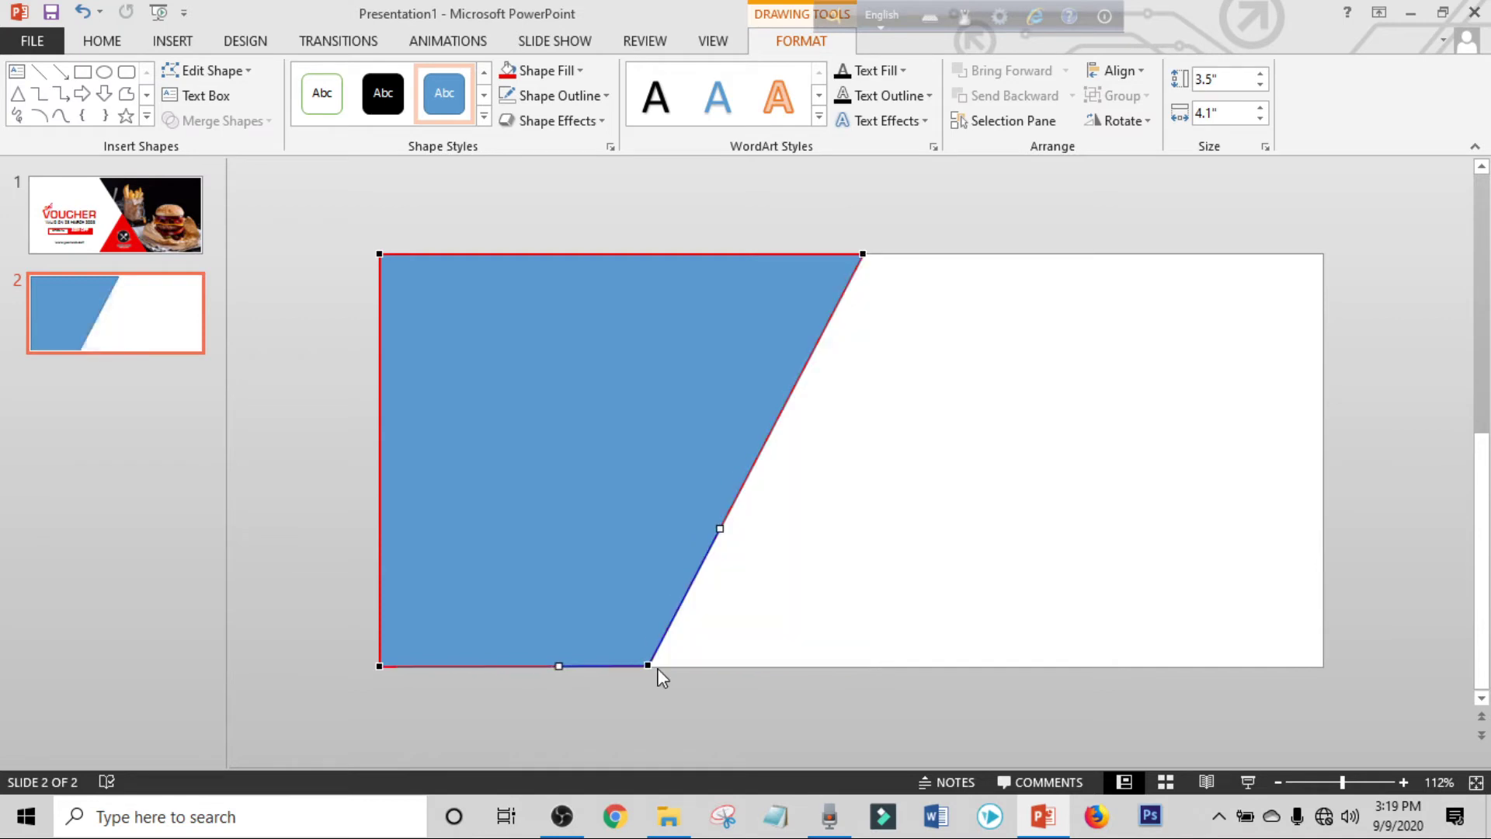
left_click(775, 615)
Set the slanted shape's outline to No Outline.
left_click(645, 466)
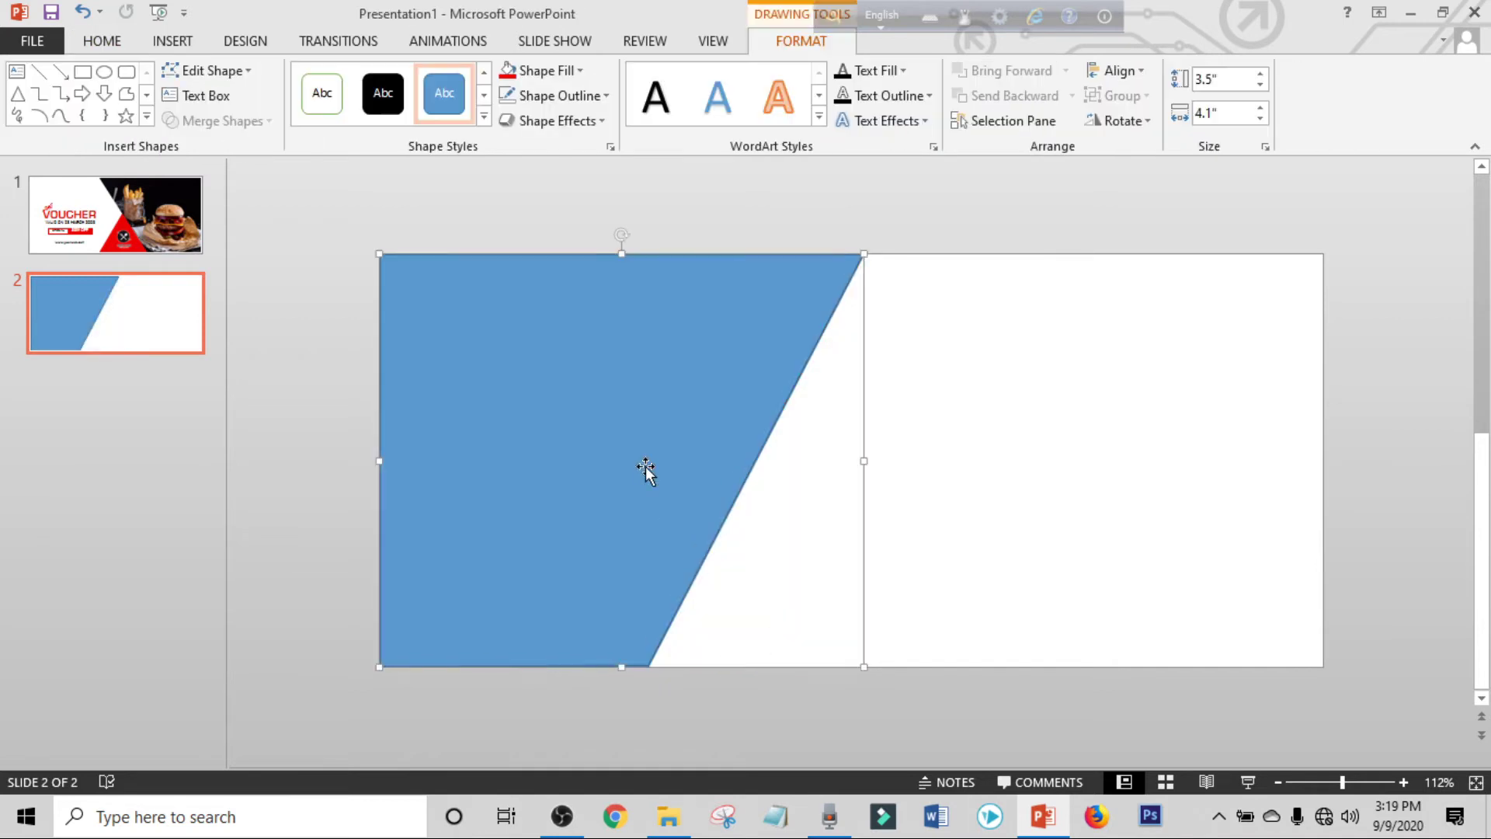
left_click(580, 95)
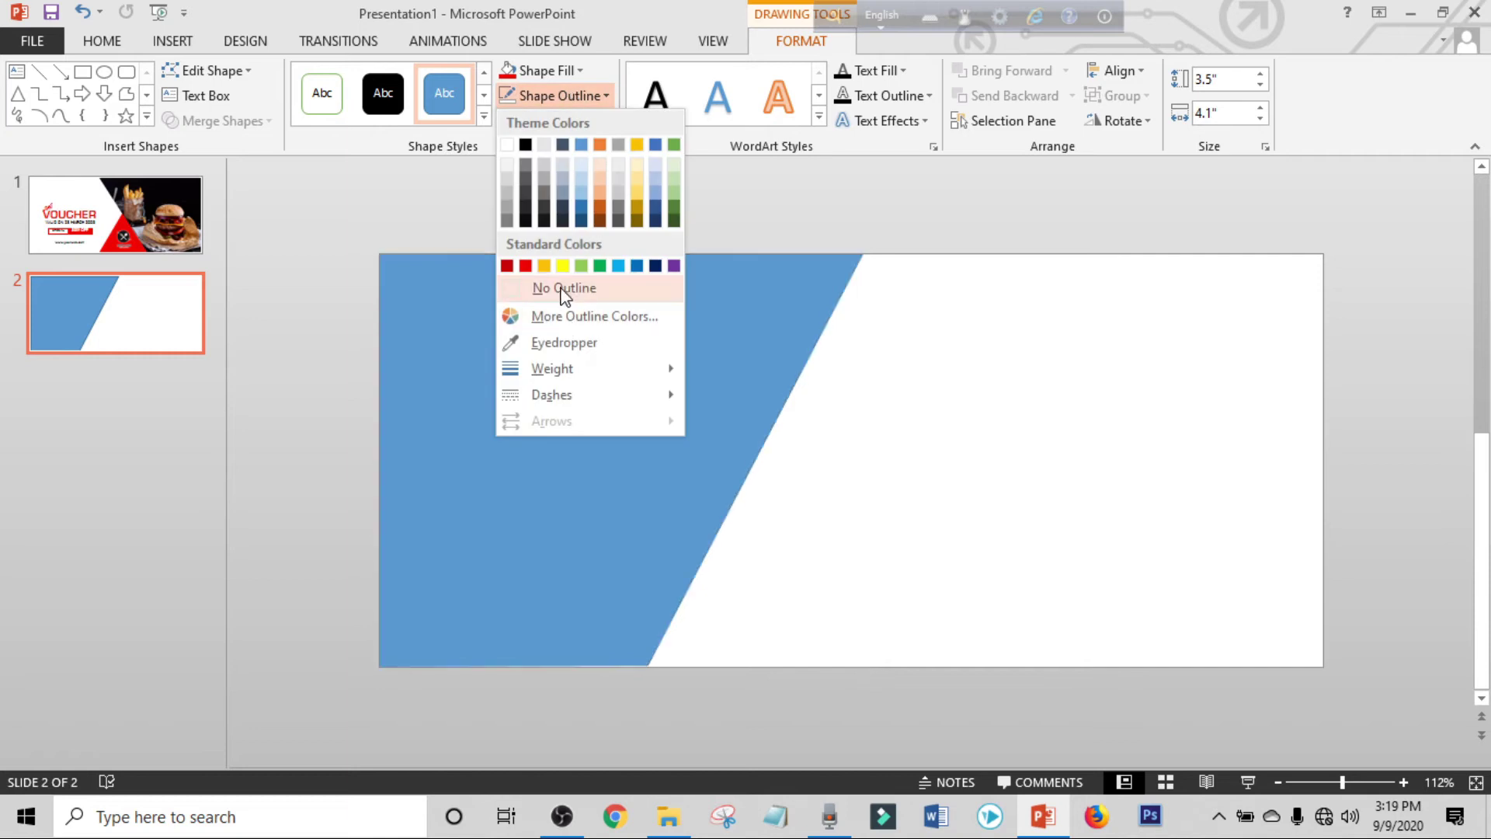
left_click(565, 289)
Use Format Shape picture fill to fill the slanted shape with 5c420211b492cb5cdb1d88d4.jpg.
right_click(581, 417)
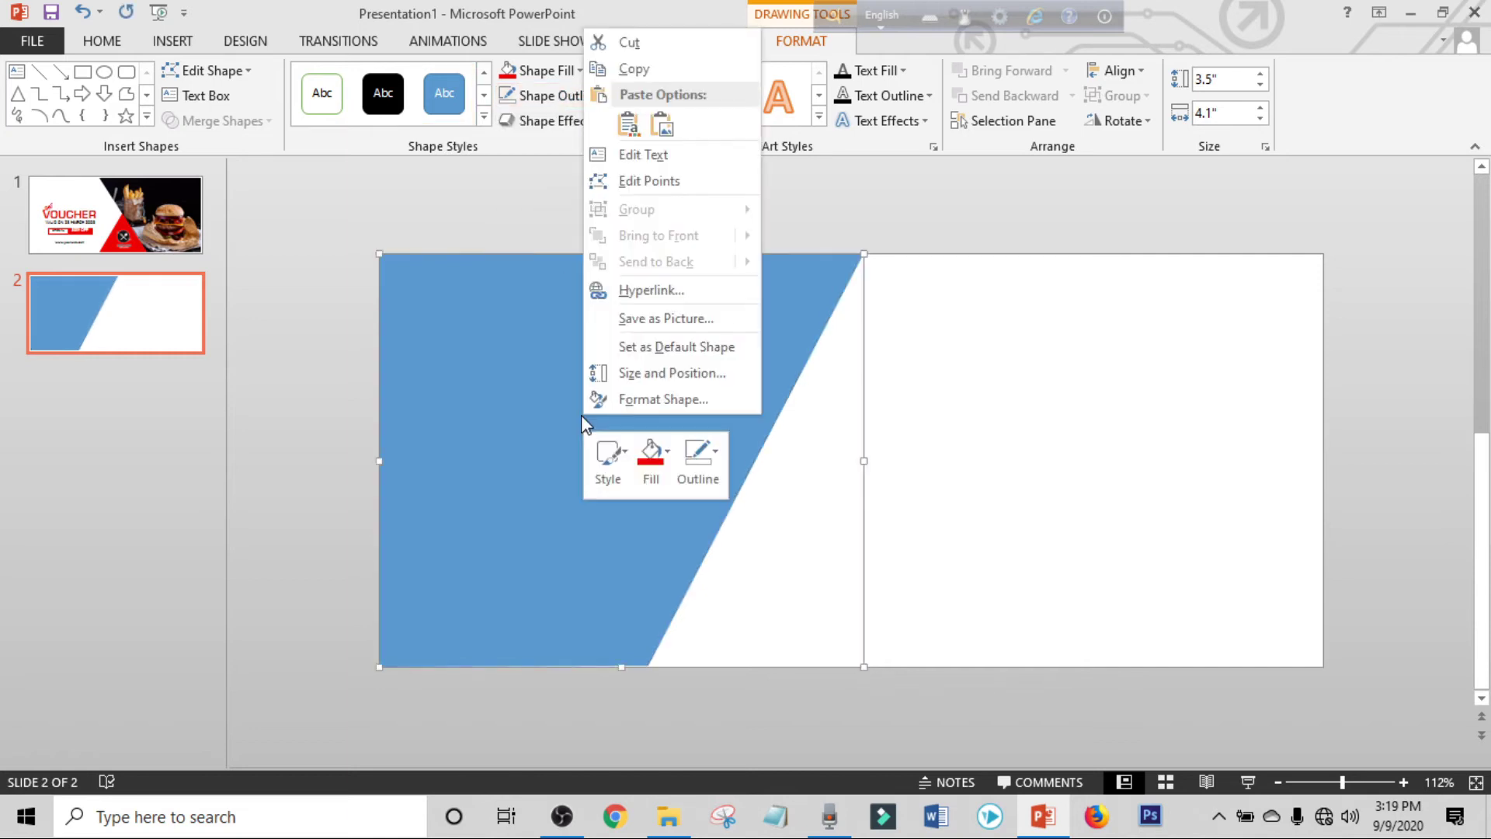
left_click(647, 407)
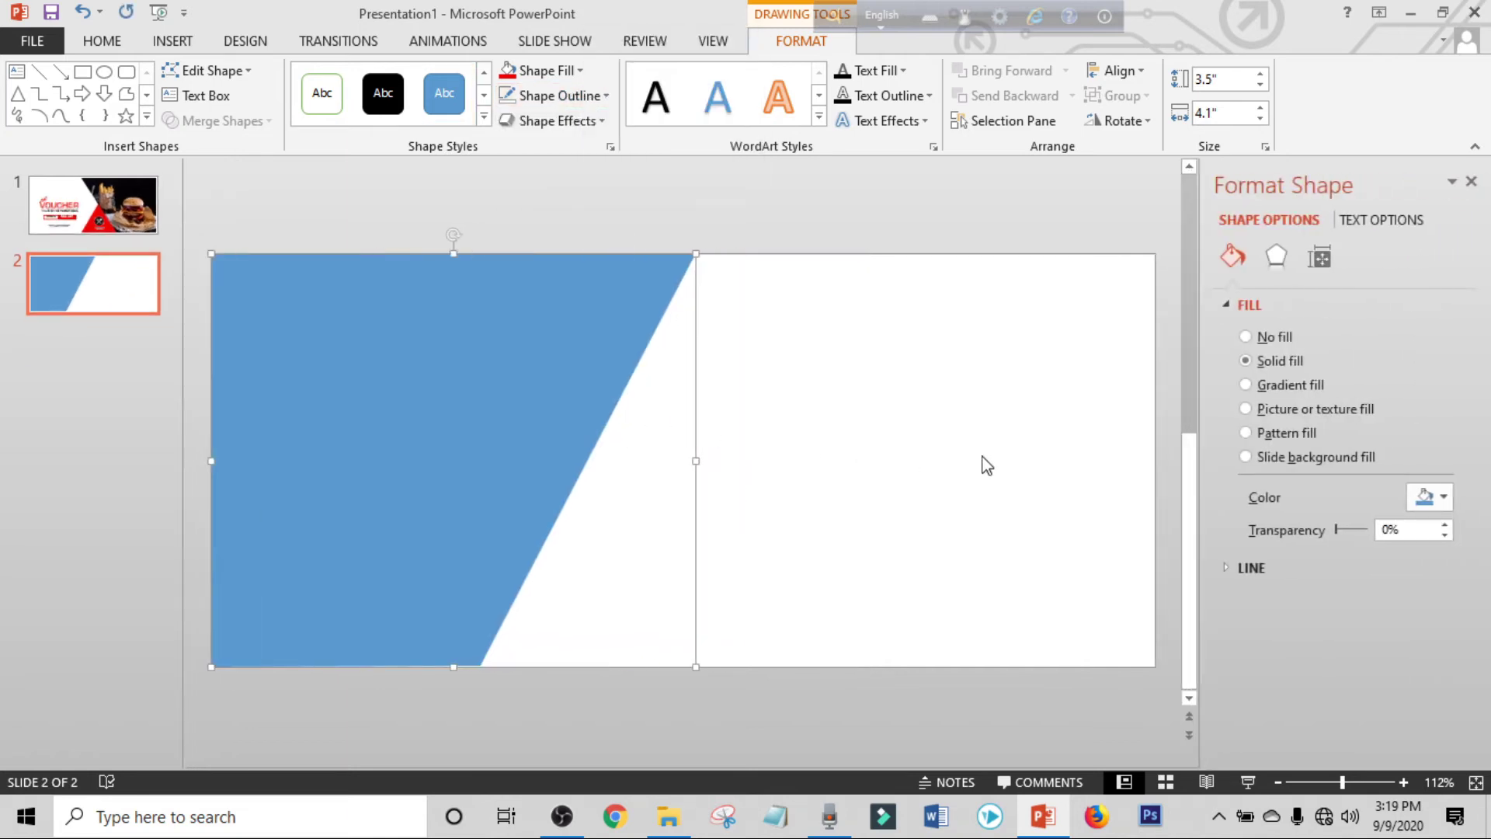
left_click(1250, 408)
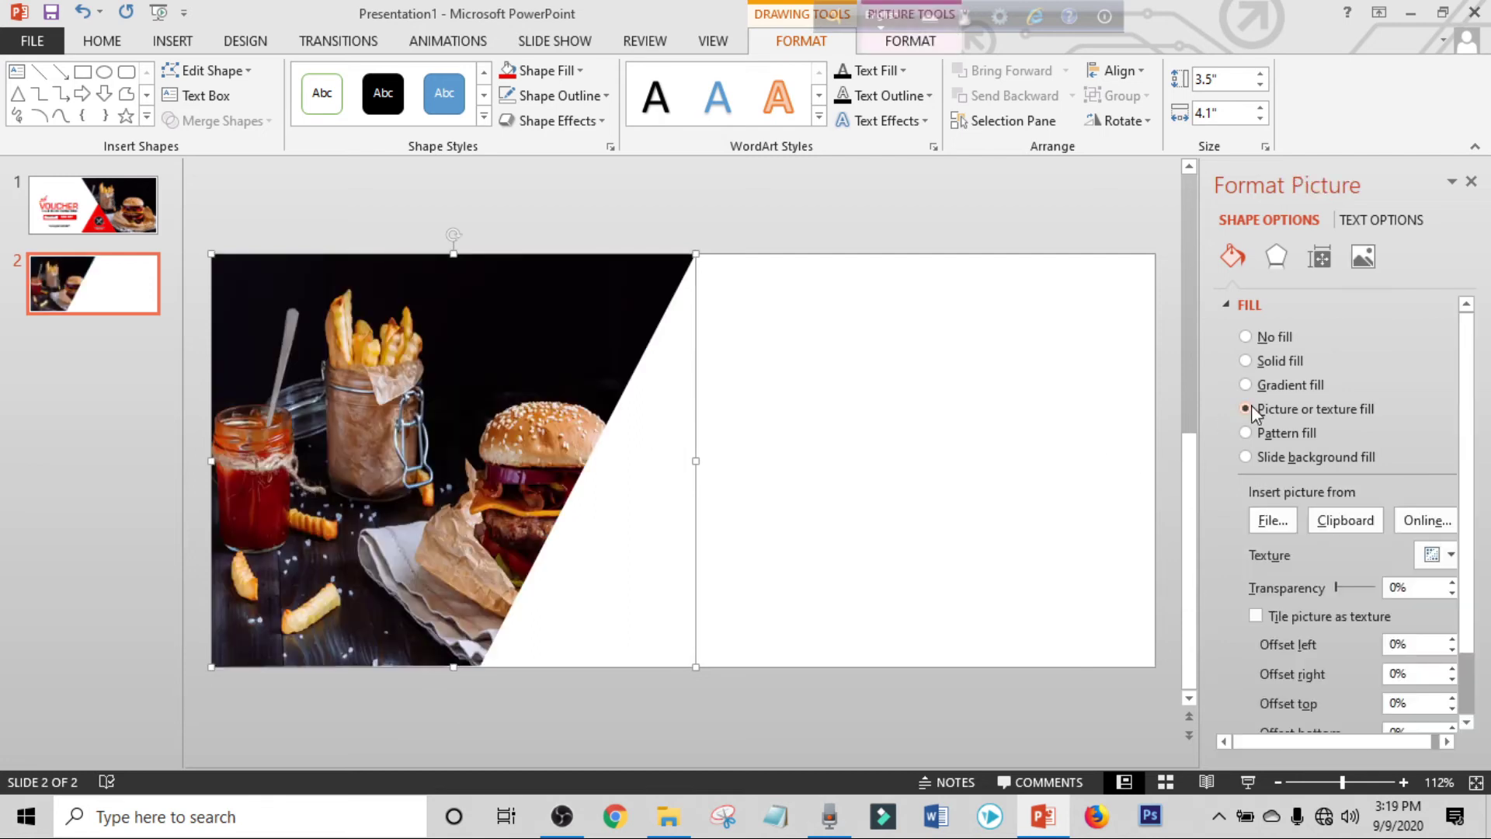
left_click(1271, 520)
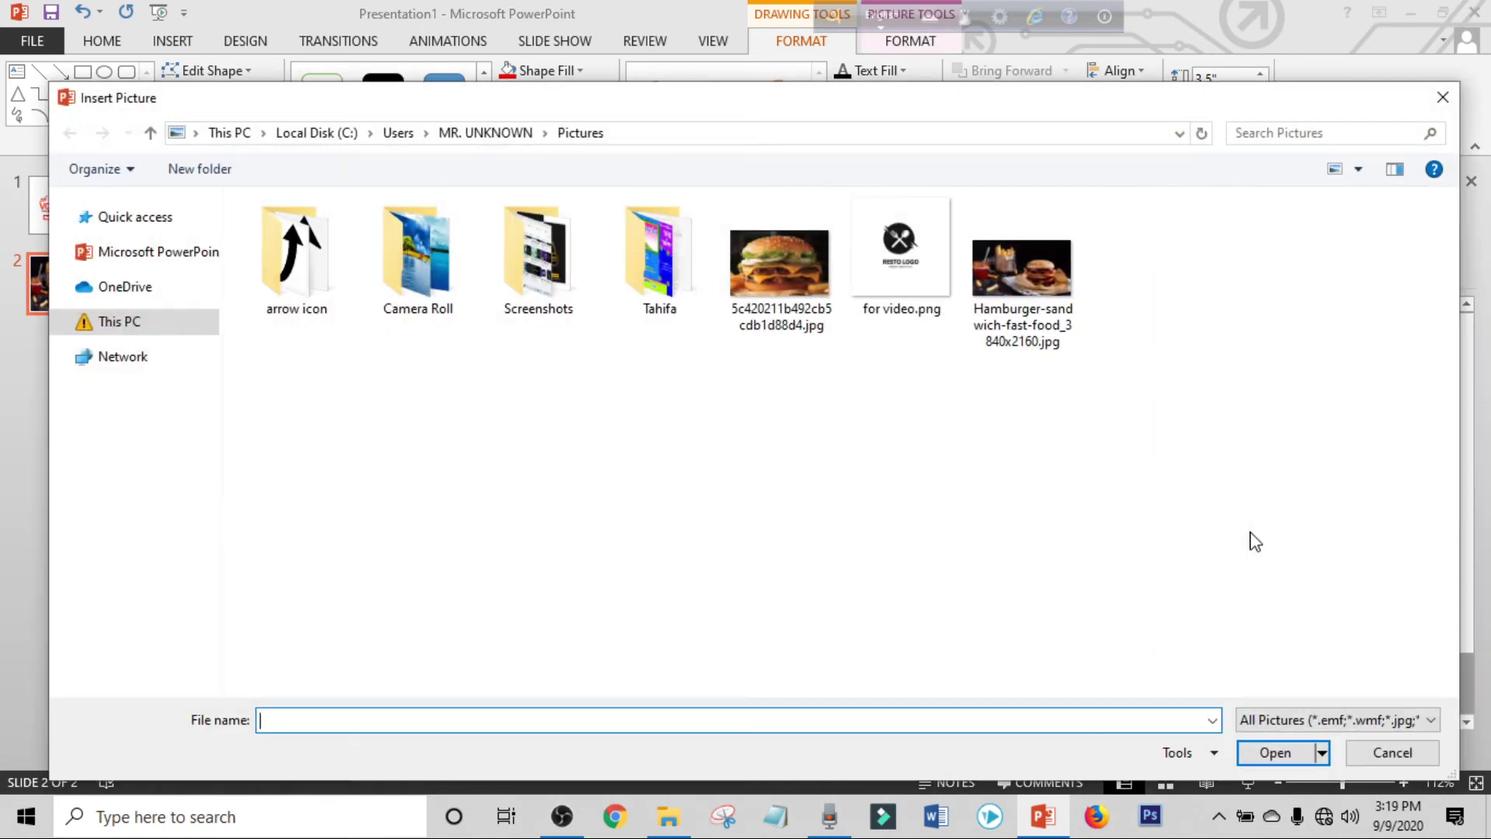
left_click(829, 302)
left_click(1273, 752)
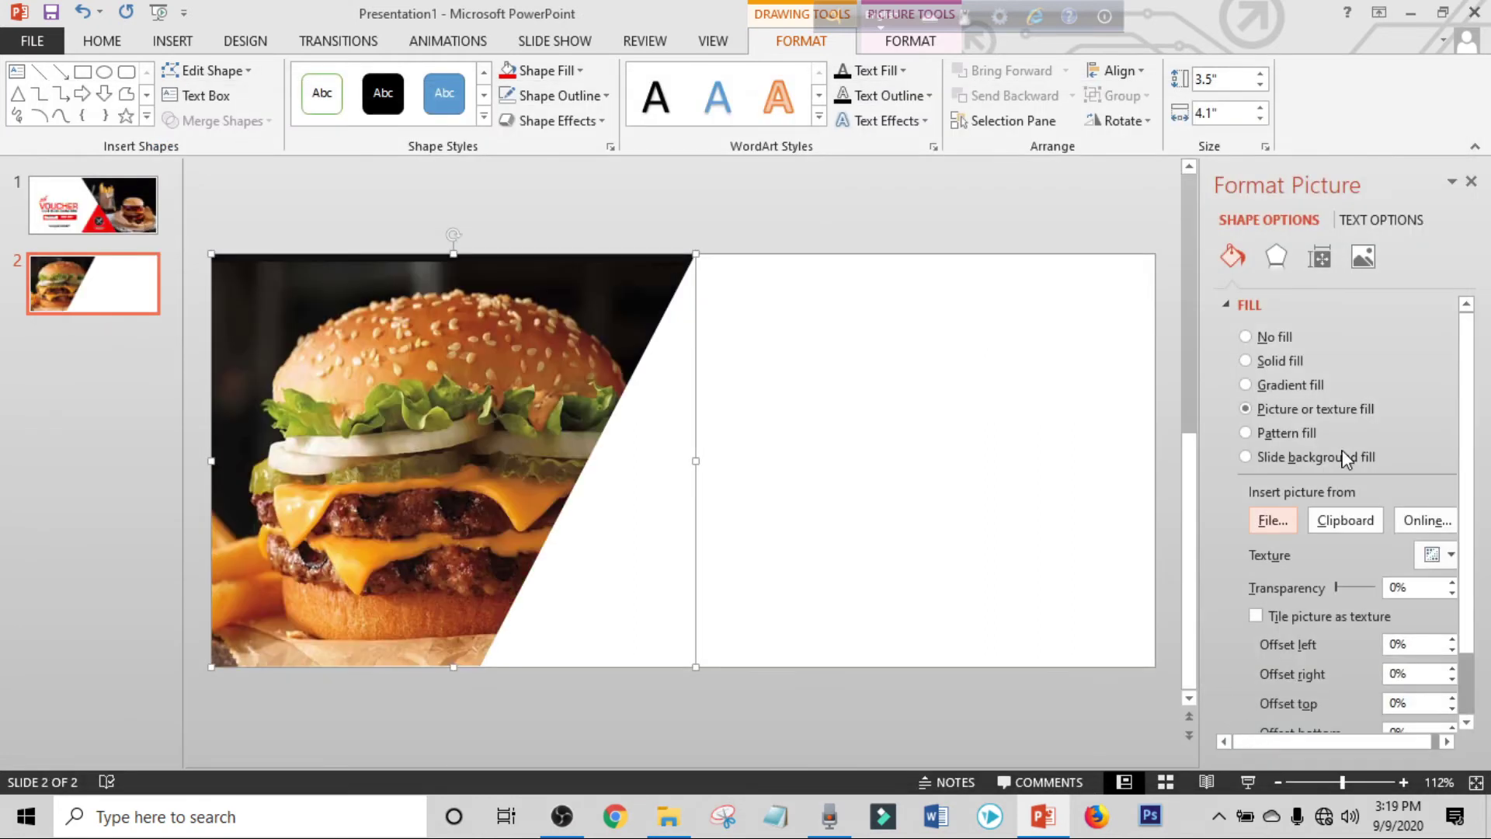
left_click(1471, 184)
left_click(835, 210)
Draw an isosceles triangle and move it to the bottom of the photo's diagonal edge.
left_click(175, 40)
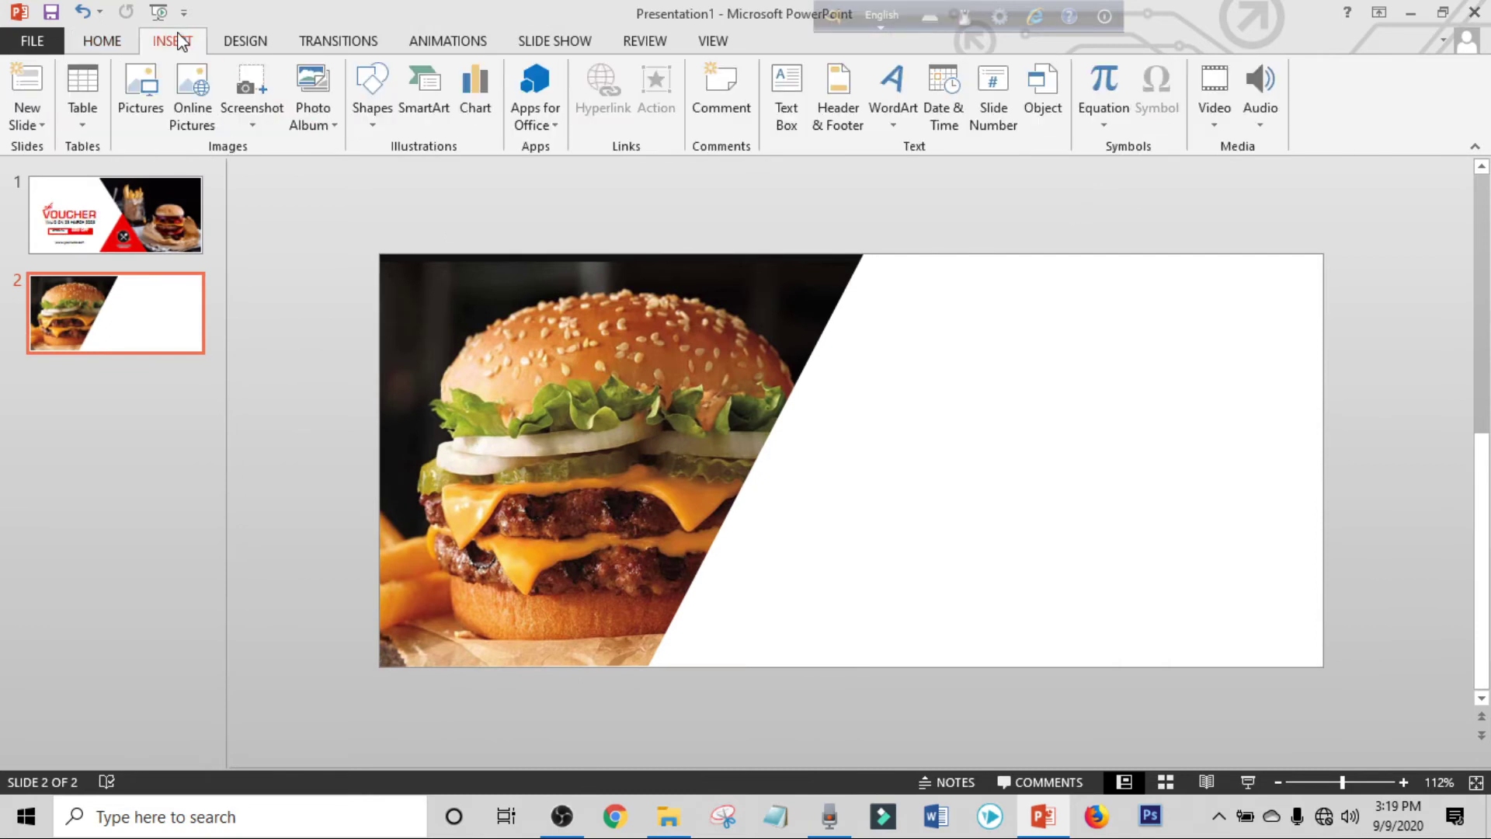
left_click(388, 95)
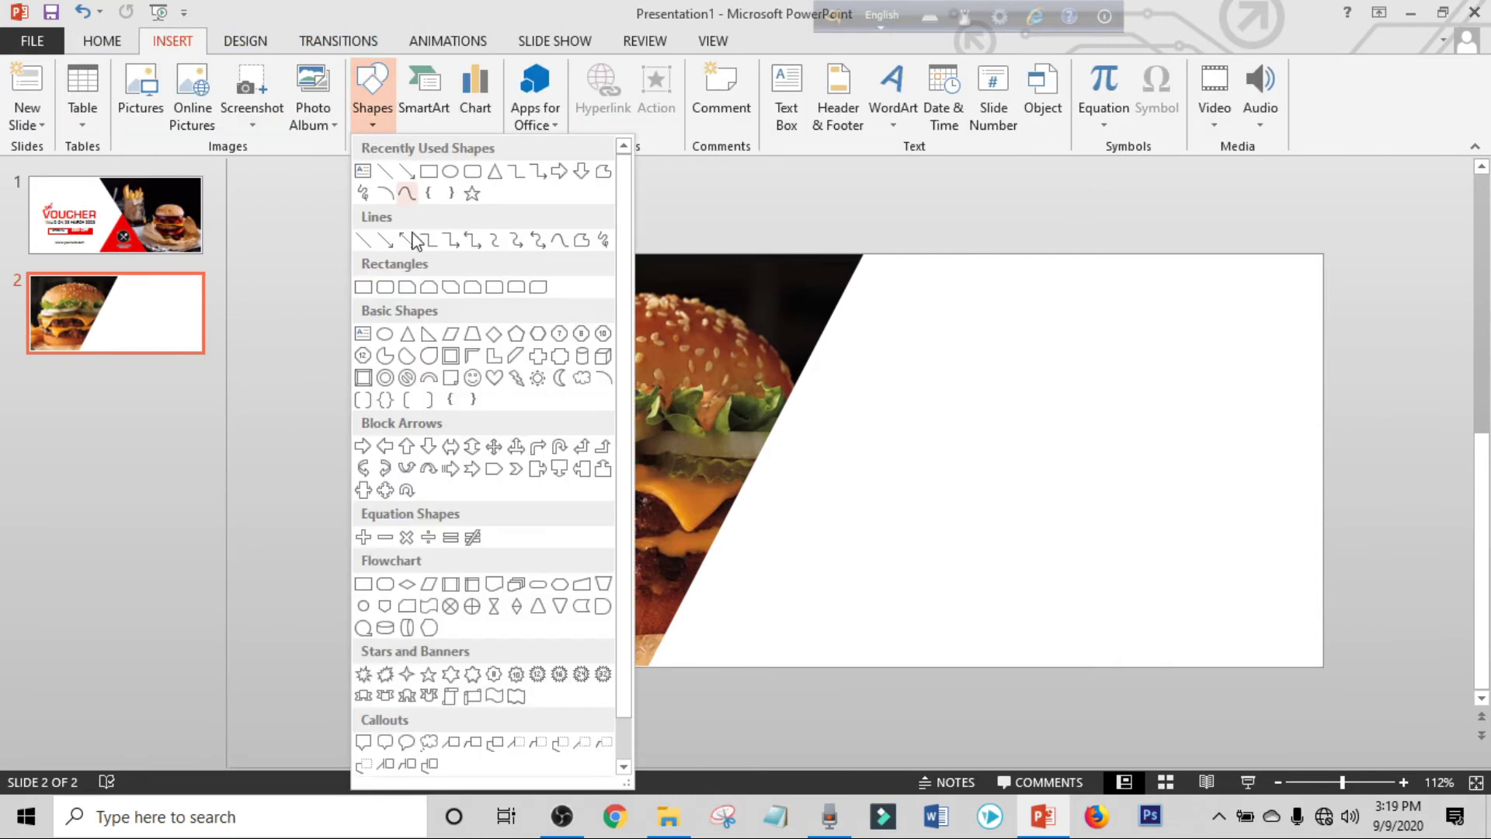
left_click(408, 335)
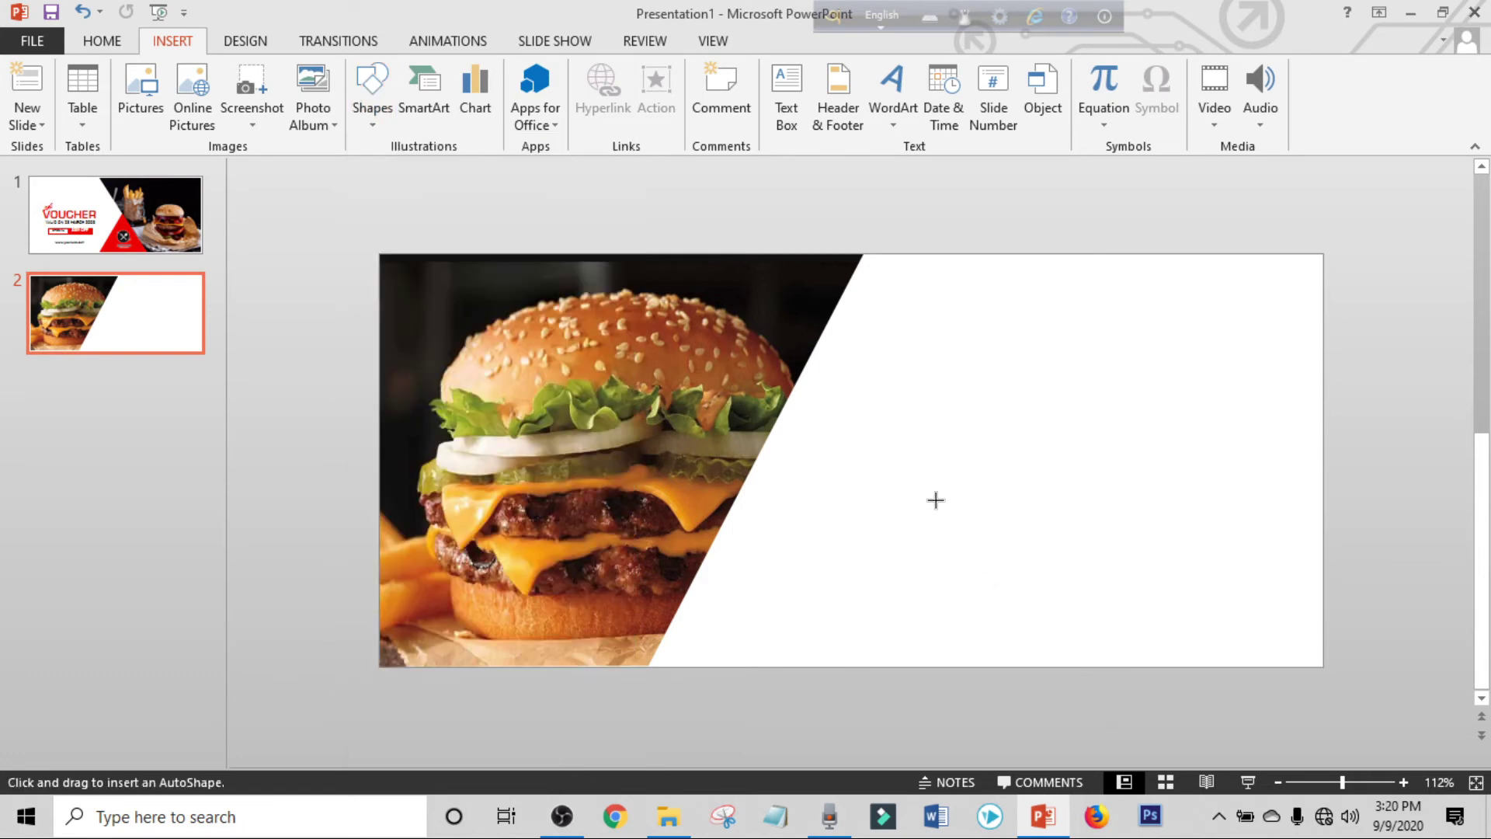
left_click_drag(926, 498, 1040, 618)
mouse_move(949, 523)
left_mouse_down()
mouse_move(815, 583)
mouse_move(780, 581)
left_mouse_up()
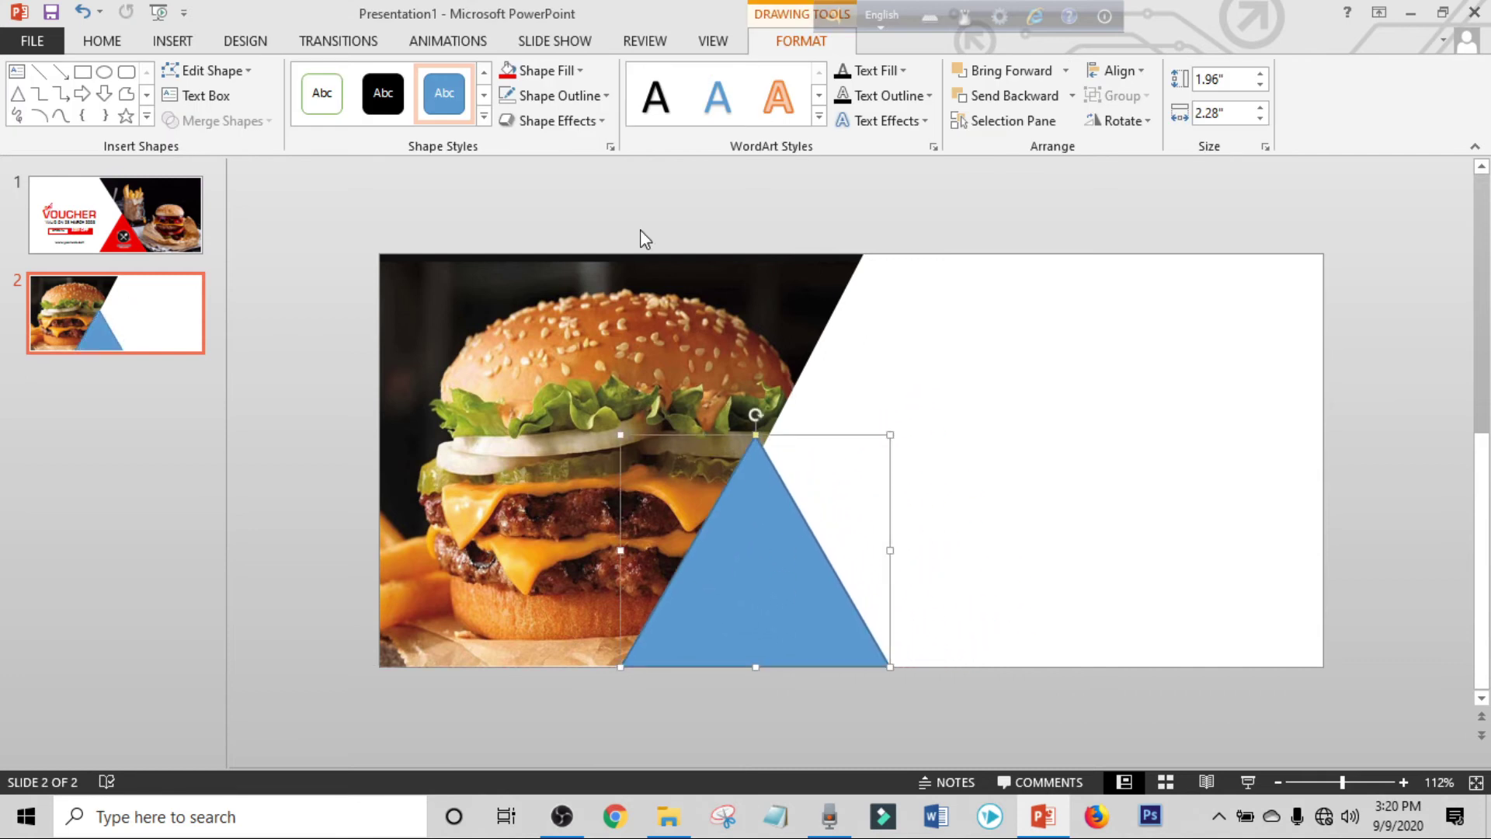
Remove the triangle's outline, fill it red, and send it behind the burger photo.
left_click(579, 96)
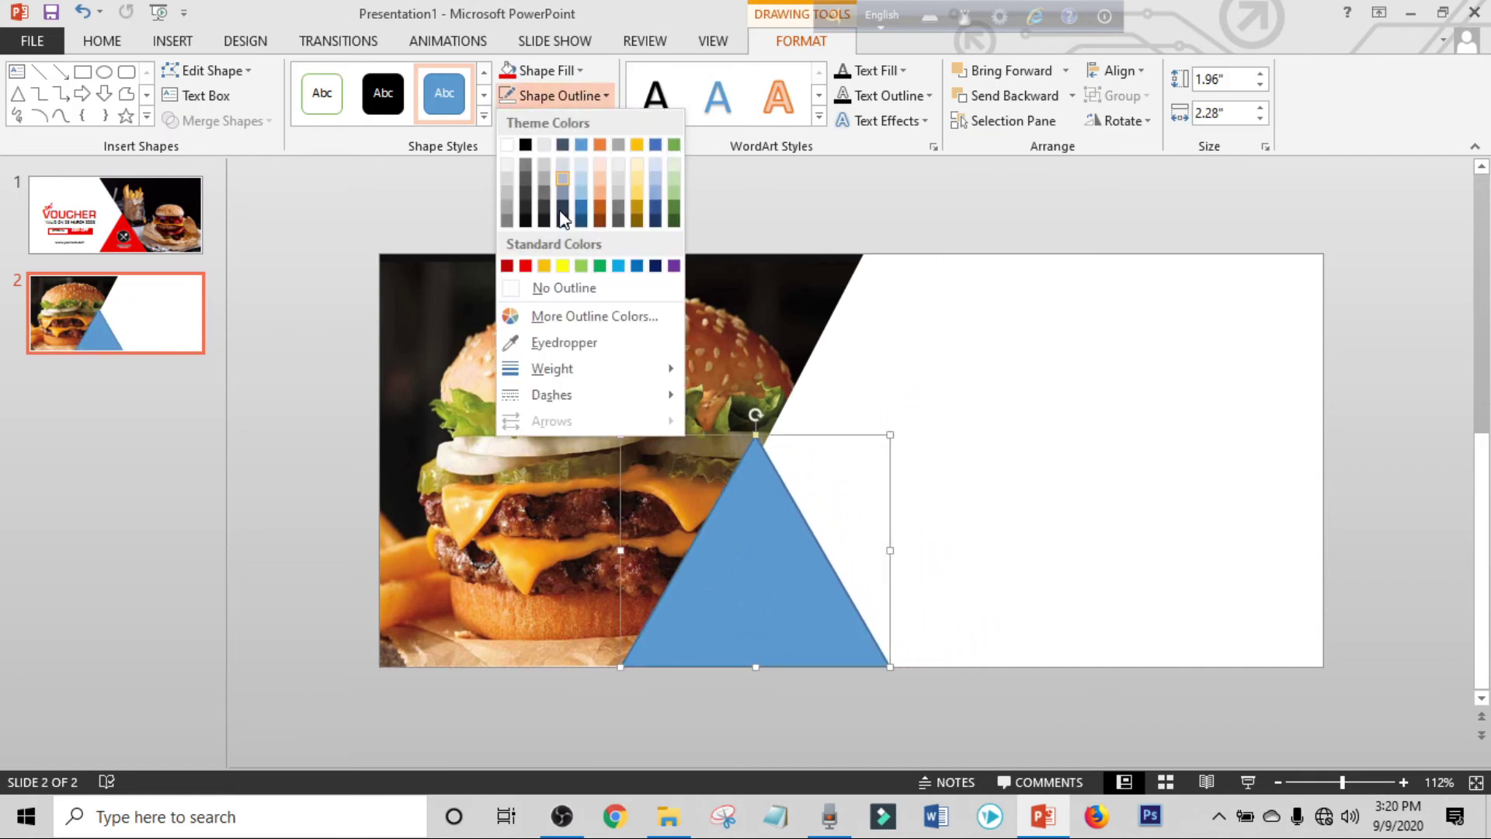
left_click(553, 299)
left_click(542, 72)
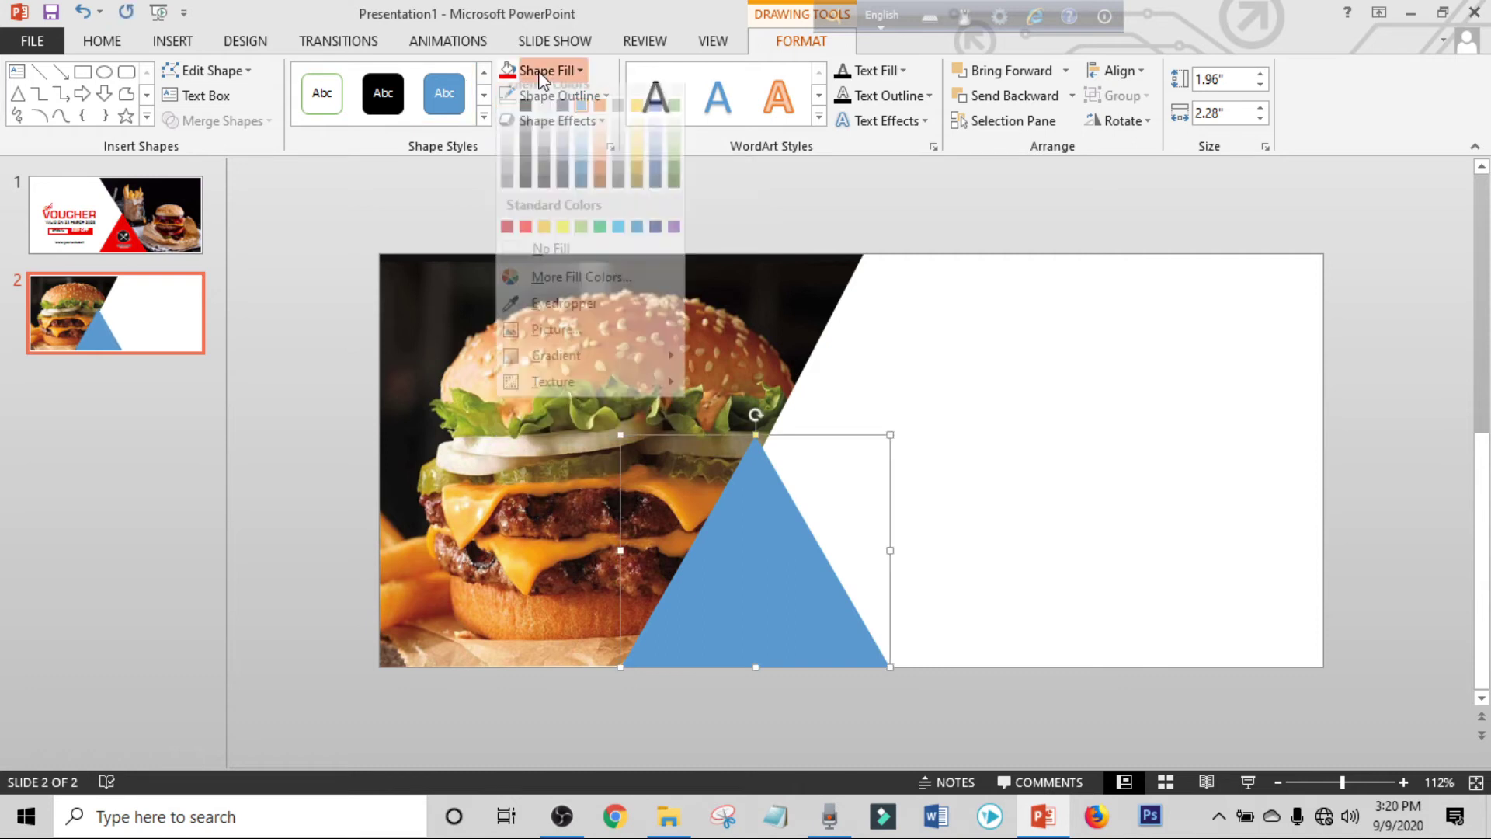
left_click(525, 226)
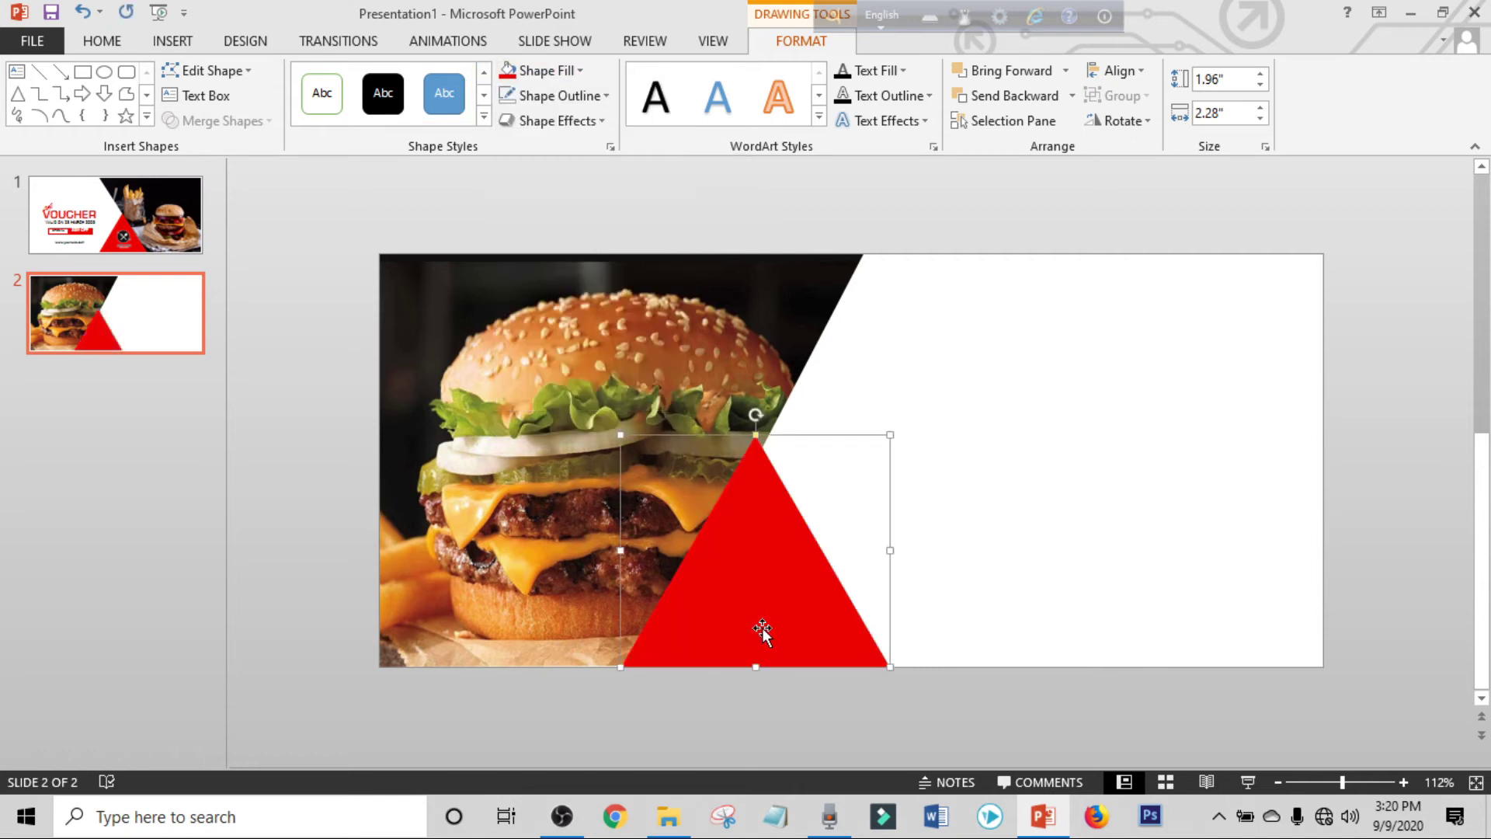
right_click(762, 580)
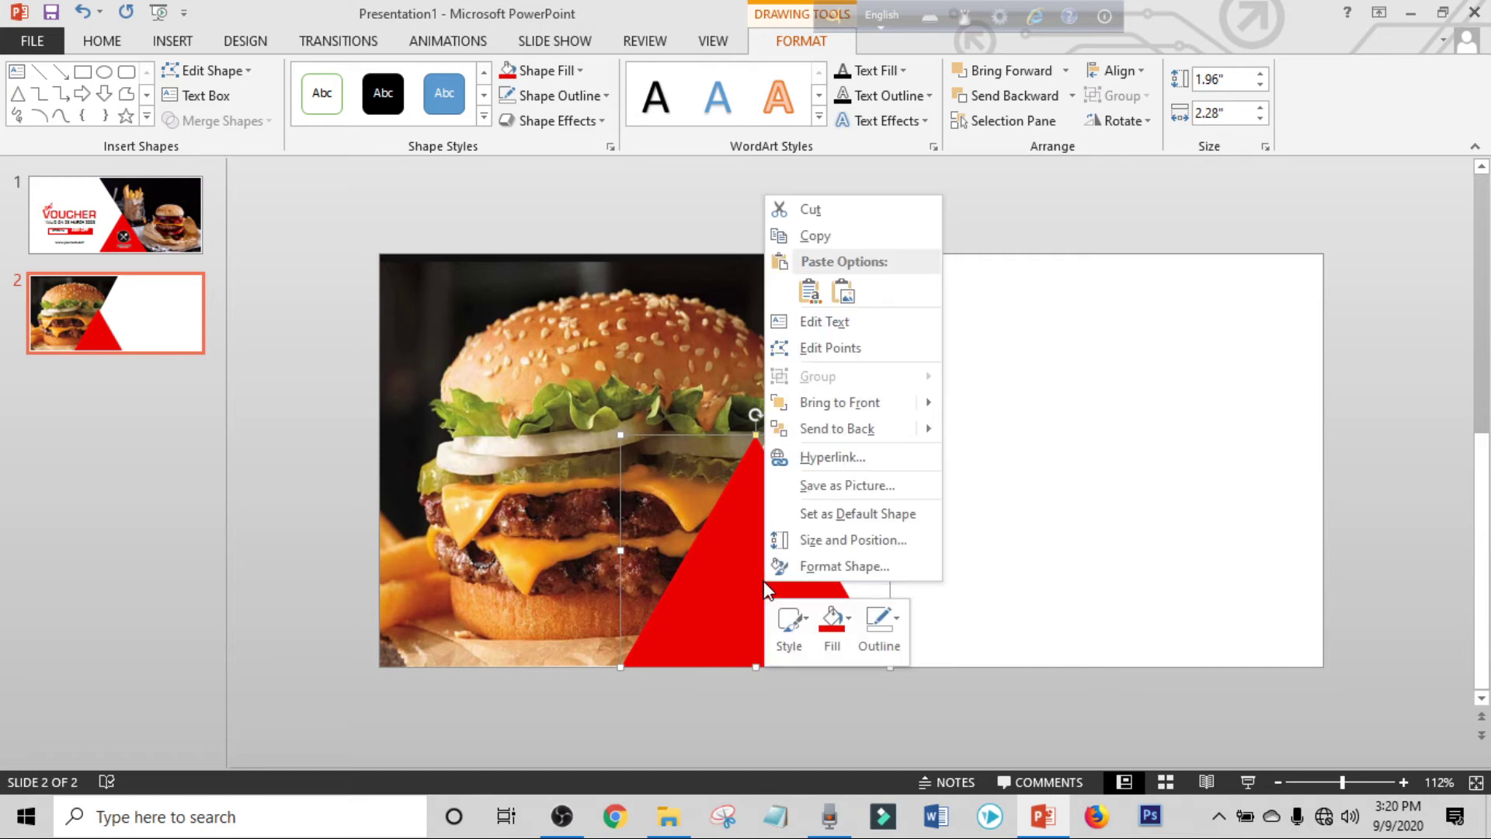
left_click(833, 440)
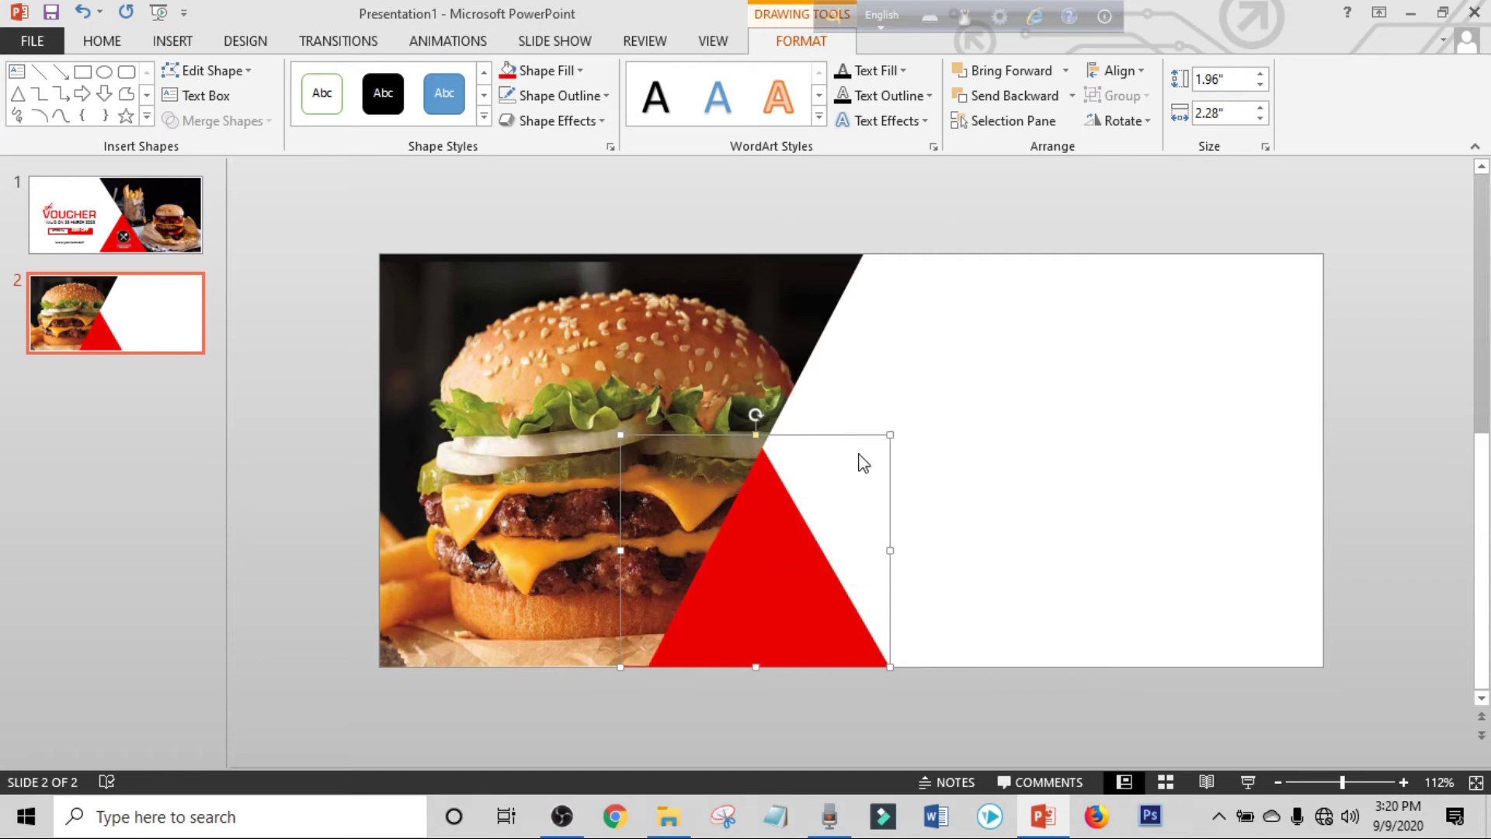
left_click(744, 233)
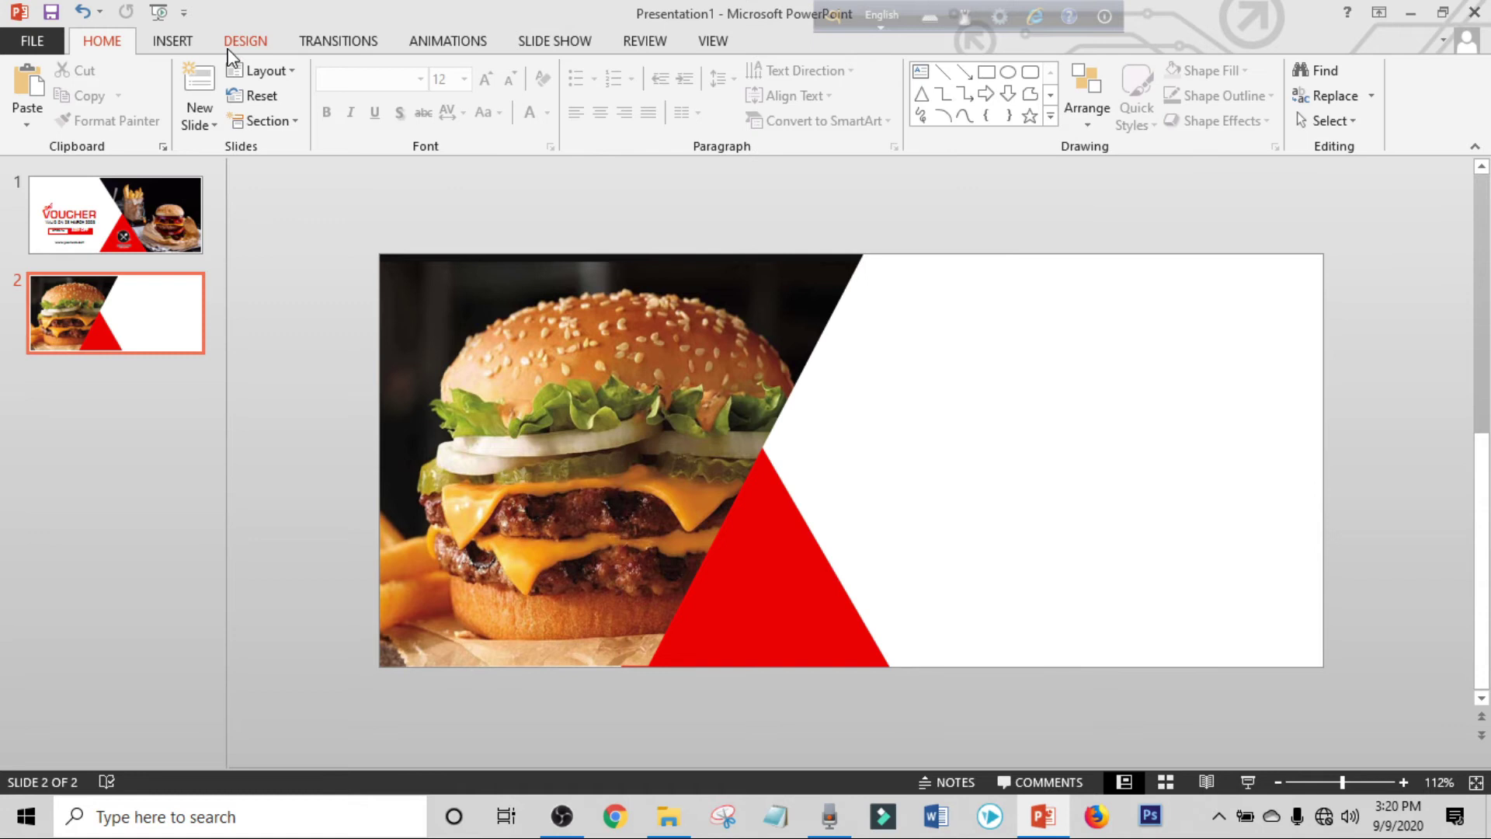
Insert the for video.png logo, enlarge it to 2 inches, and place it on the red triangle.
left_click(183, 43)
left_click(148, 72)
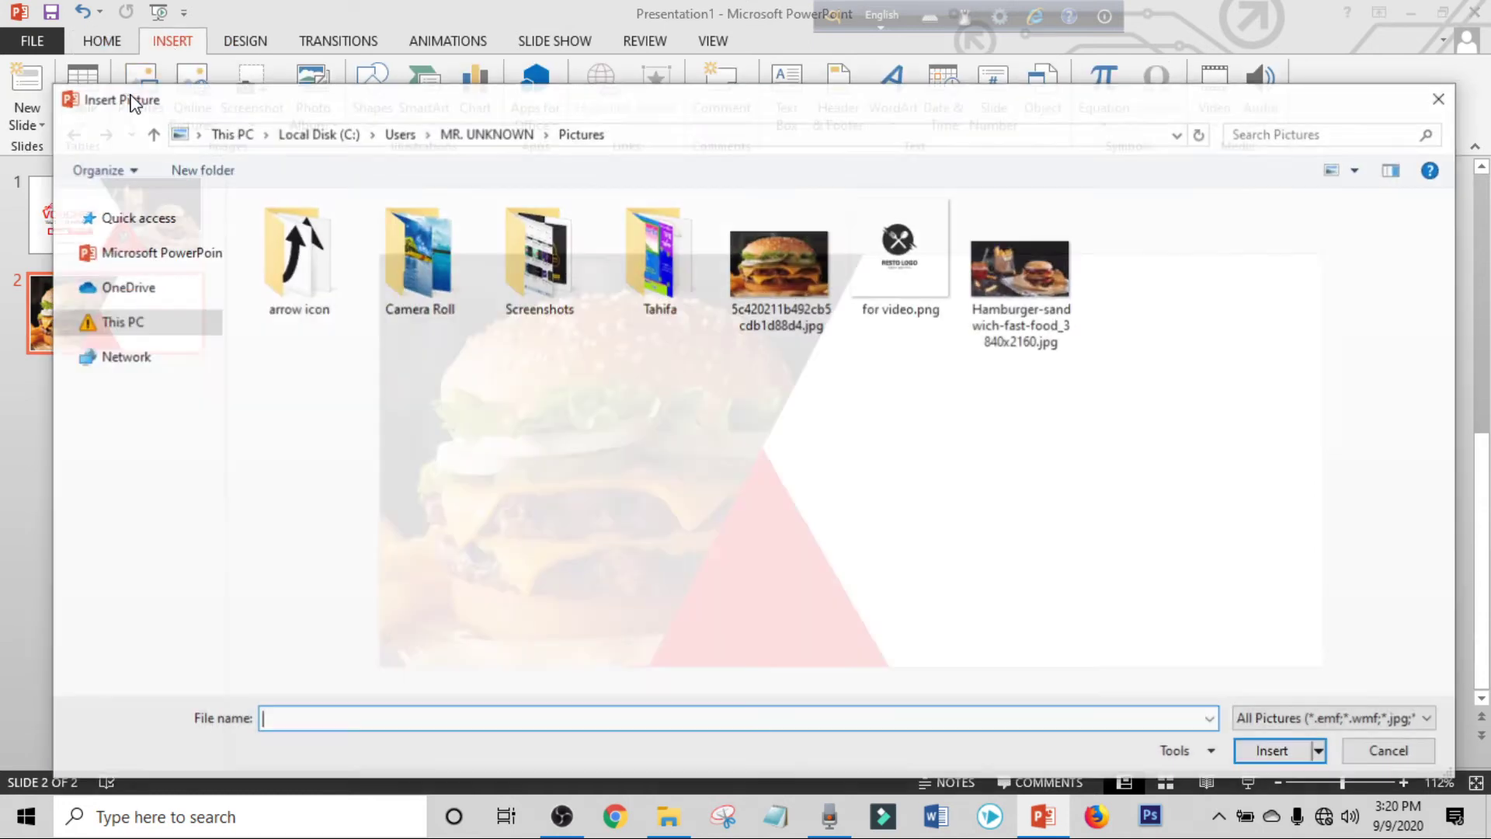
left_click(901, 256)
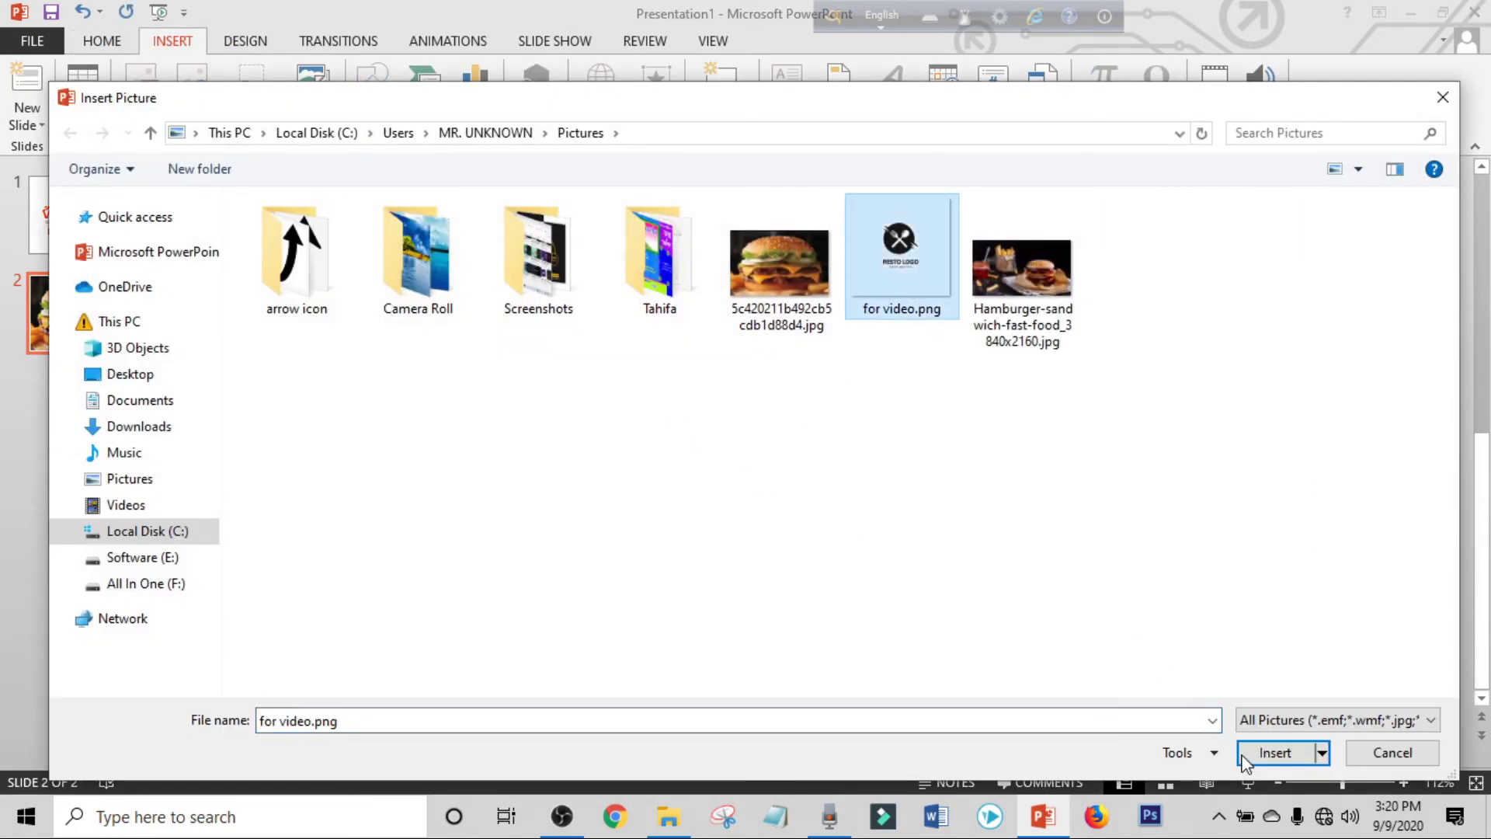
left_click(1262, 755)
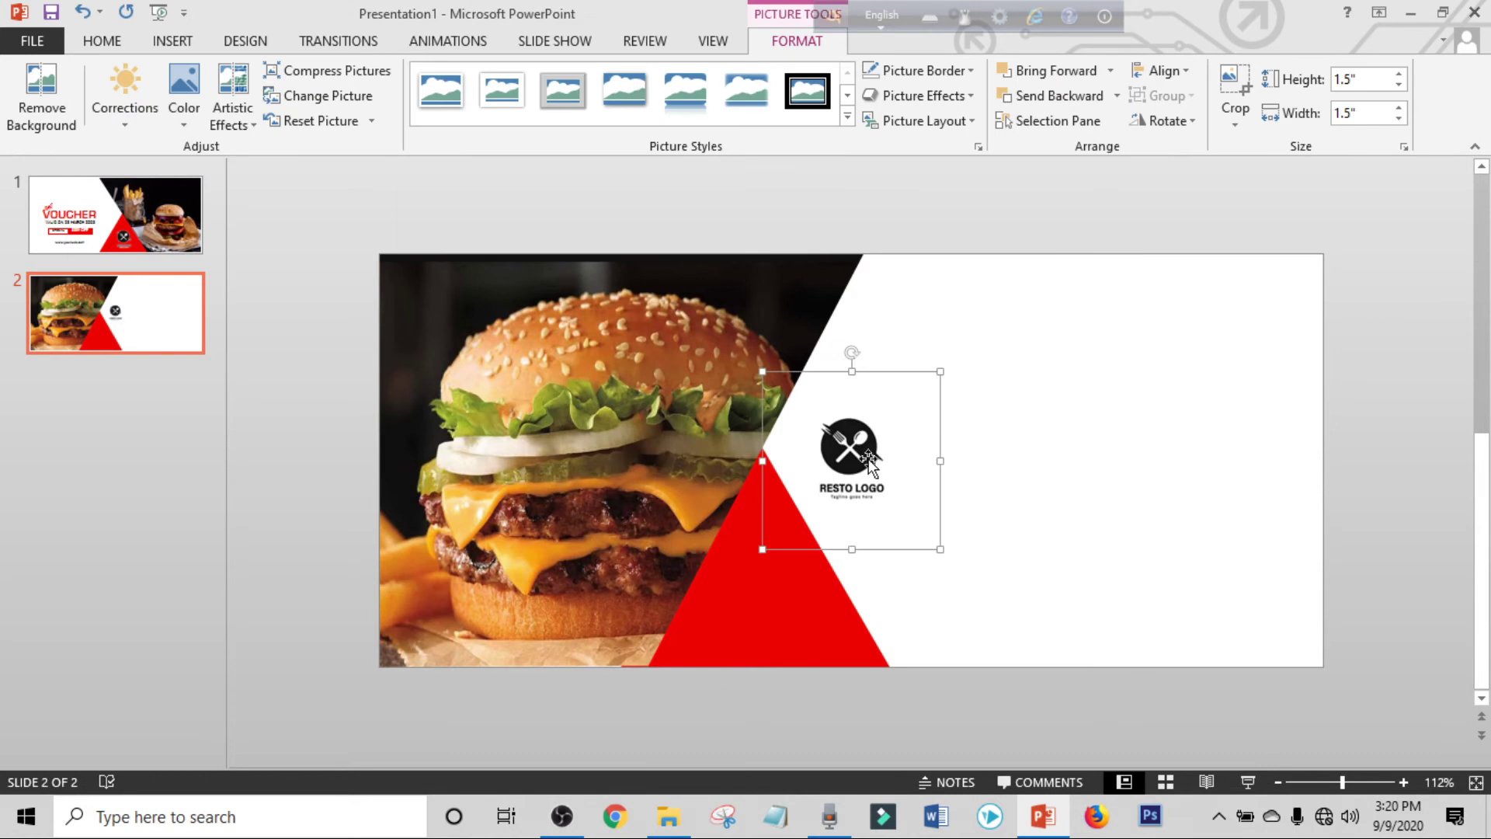
left_click_drag(940, 372, 972, 335)
left_click_drag(852, 442, 769, 575)
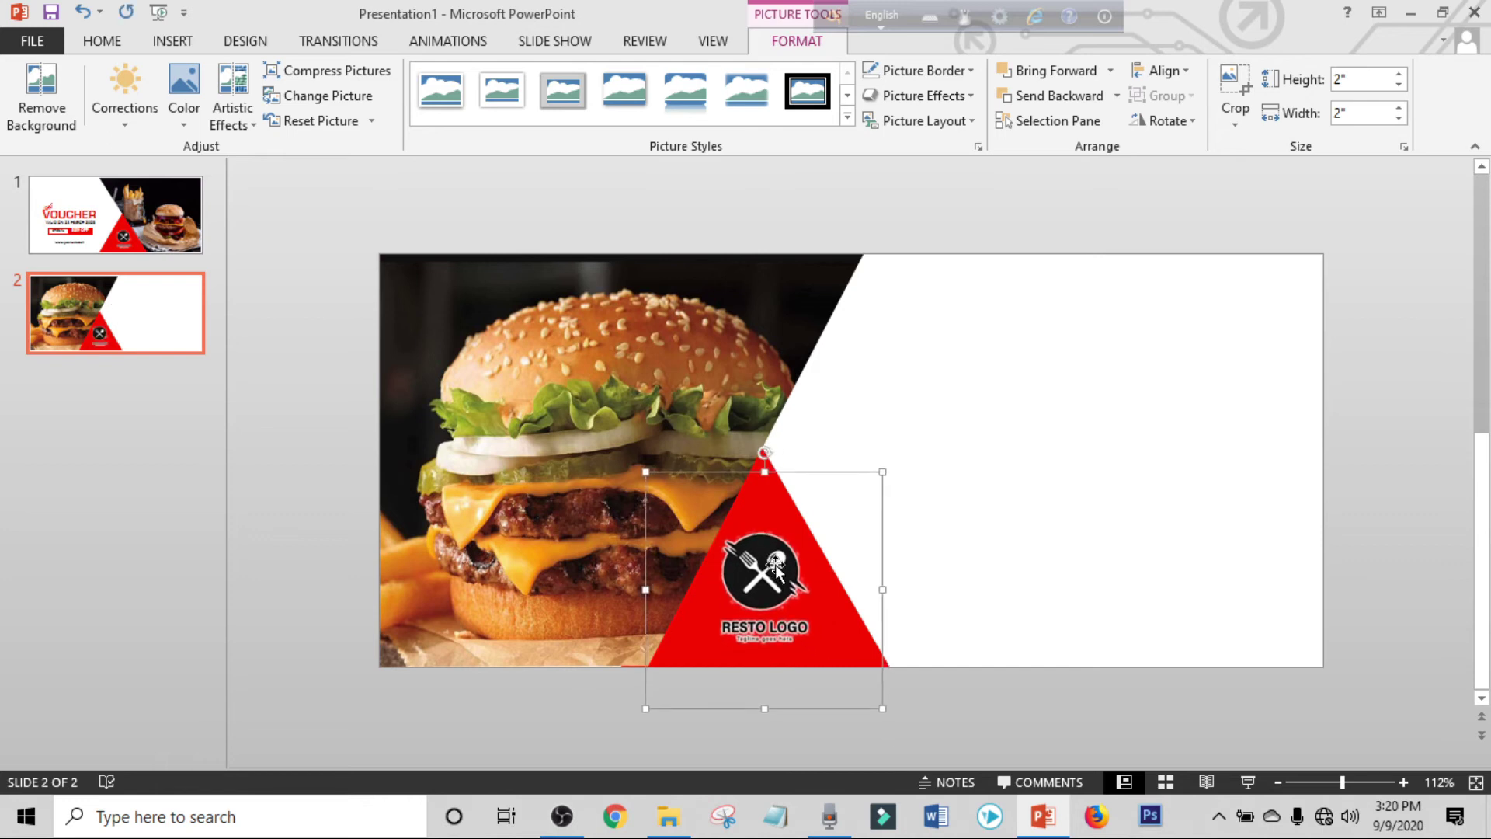
left_click(1382, 492)
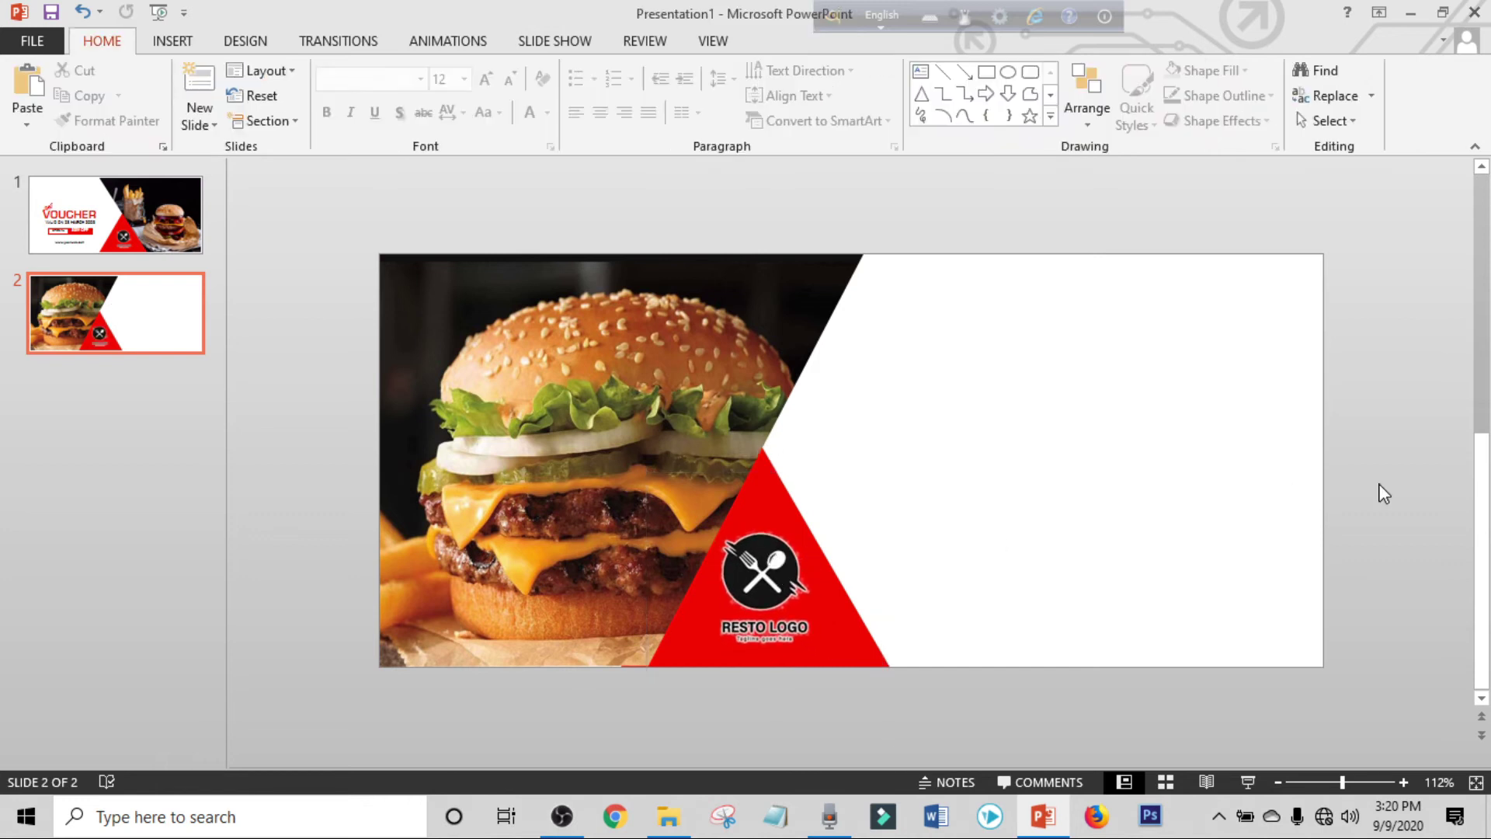
left_click(199, 46)
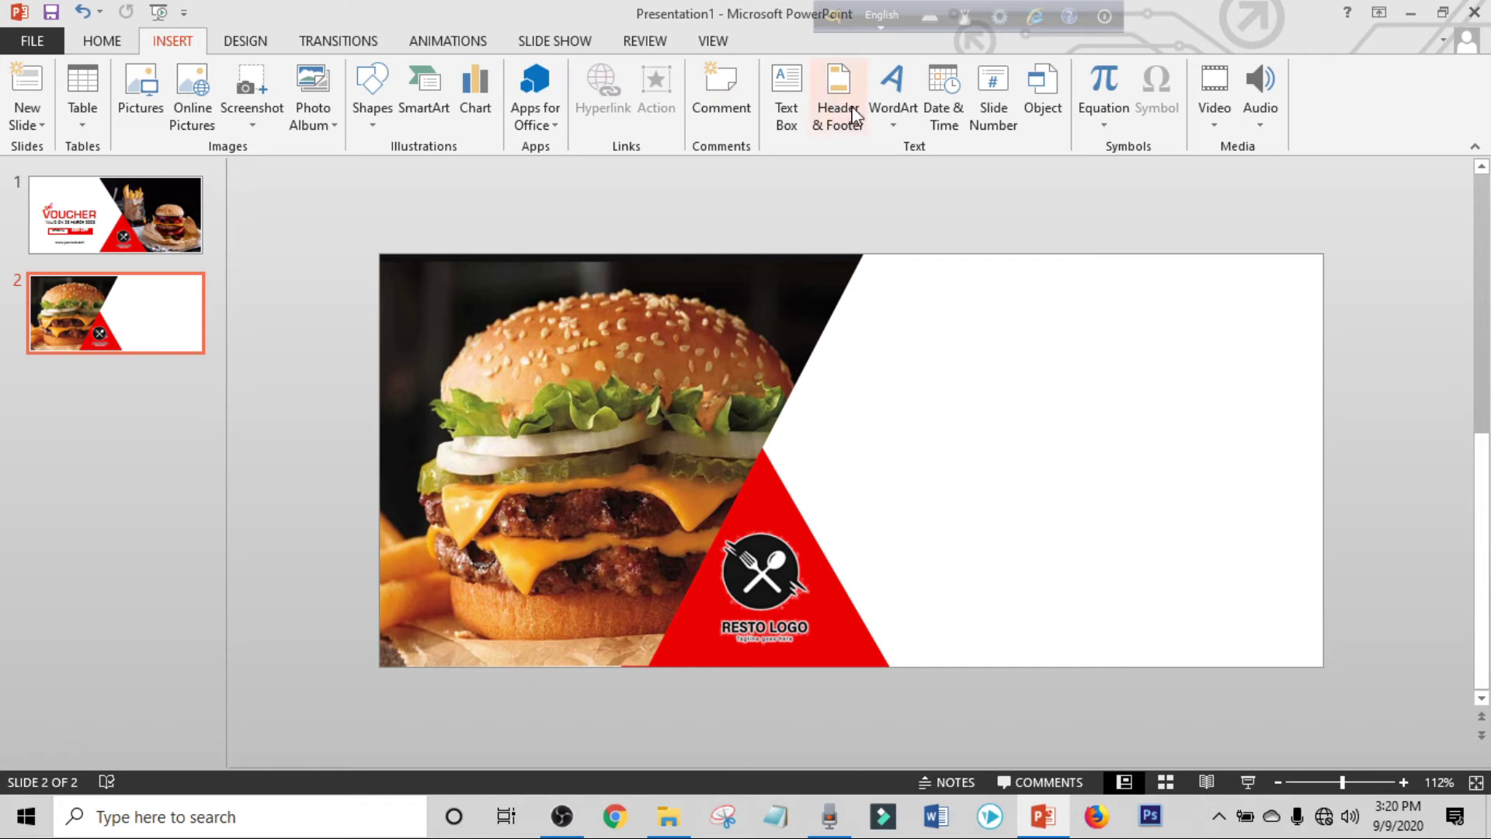
Add a plain black WordArt in the white right area and set it to PT Sans, size 18.
left_click(879, 115)
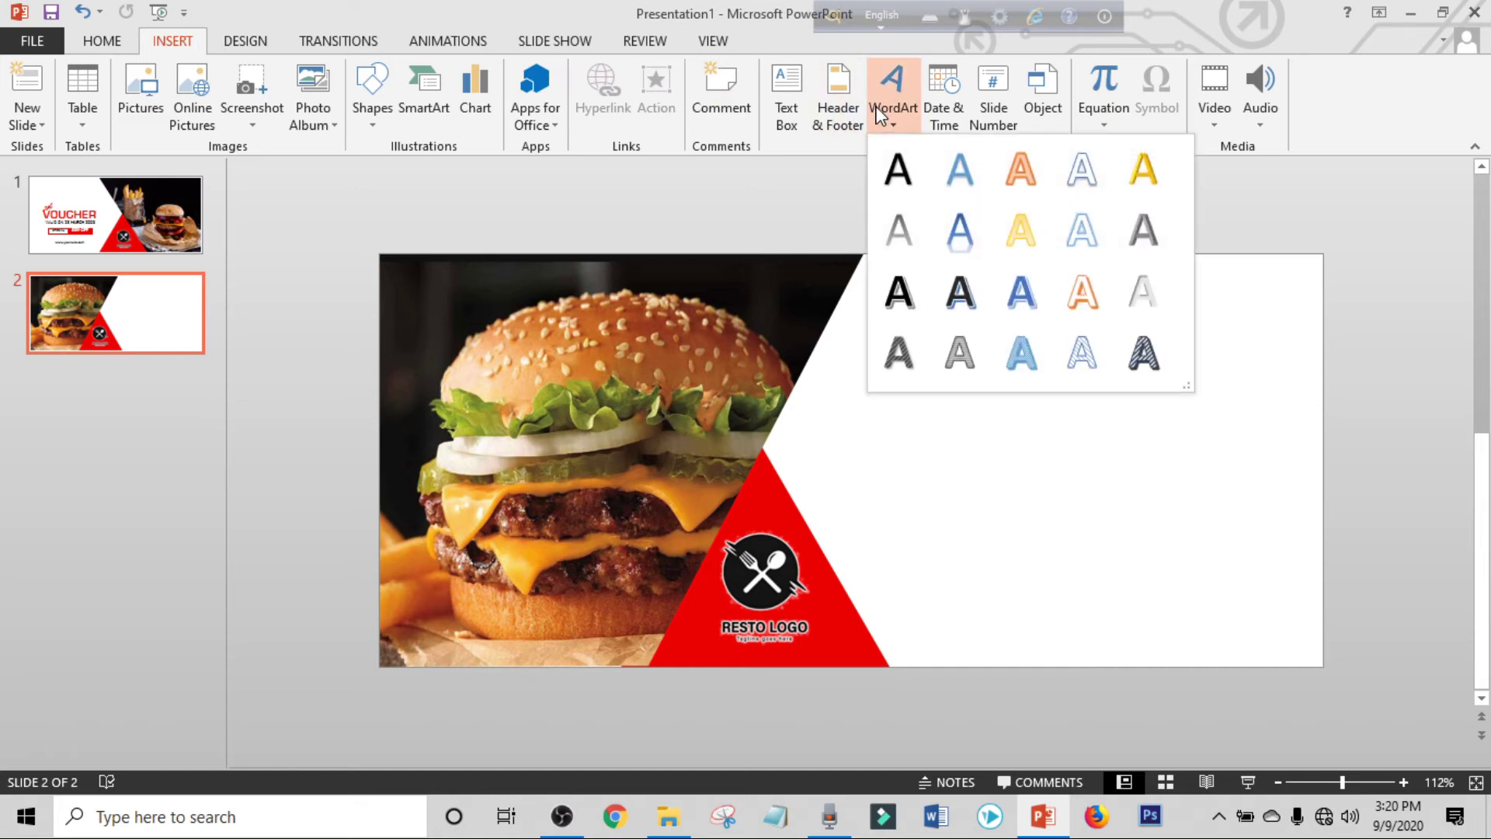
left_click(903, 180)
left_click_drag(925, 399, 1116, 388)
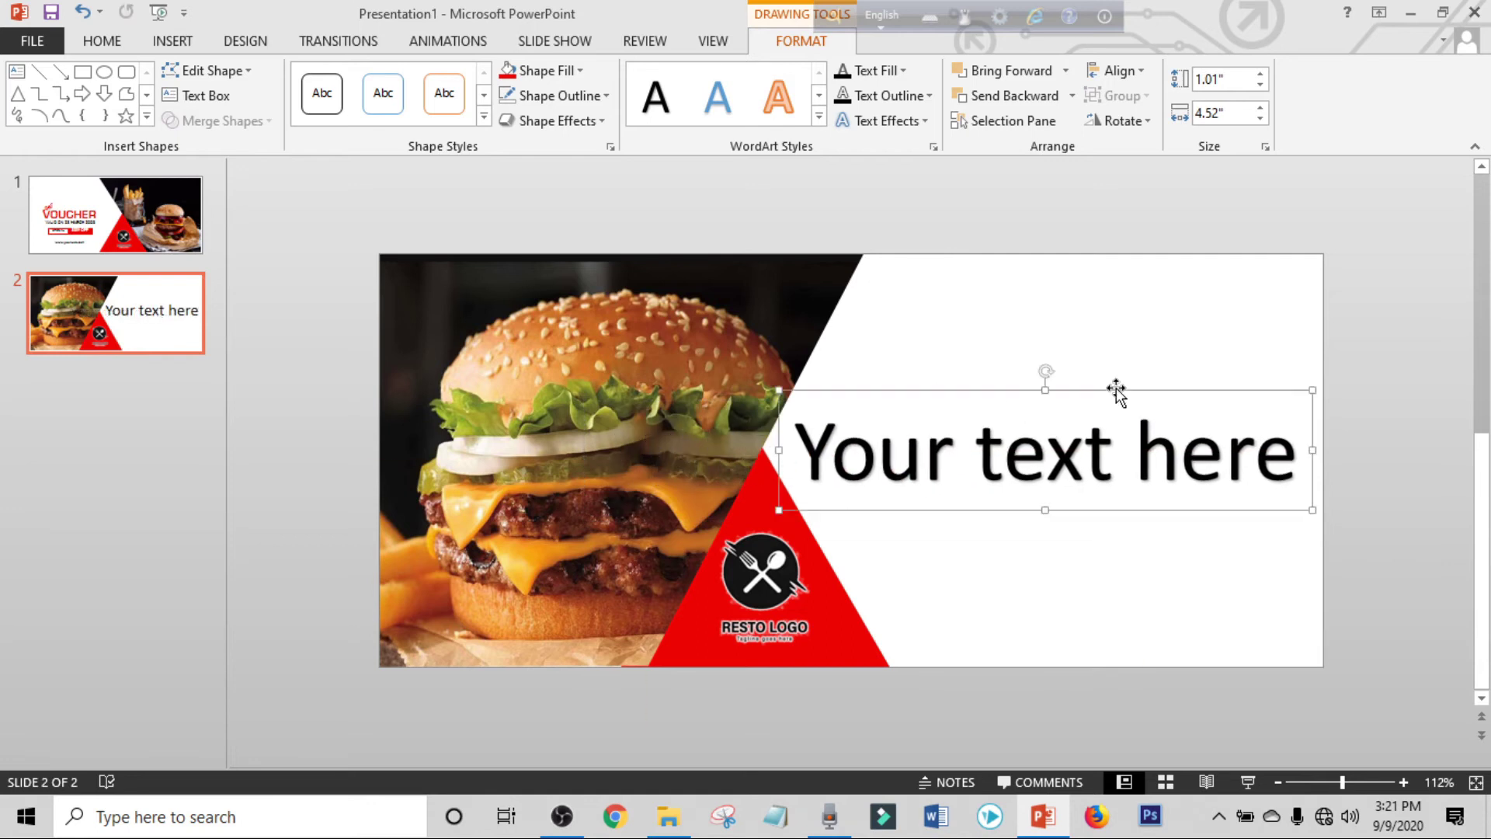
left_click(107, 46)
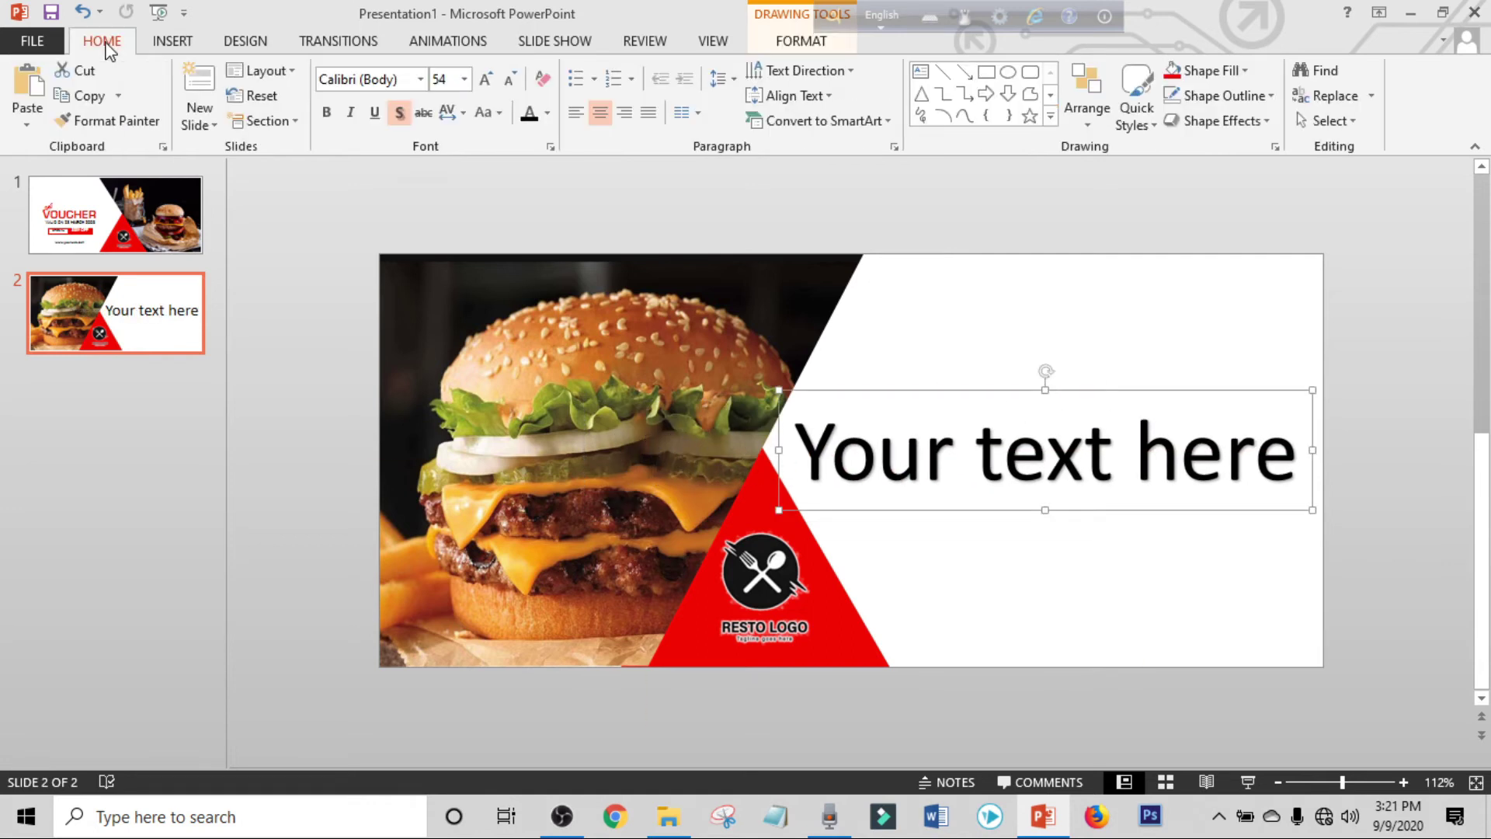
left_click(388, 87)
type("PT Sans")
key("Return")
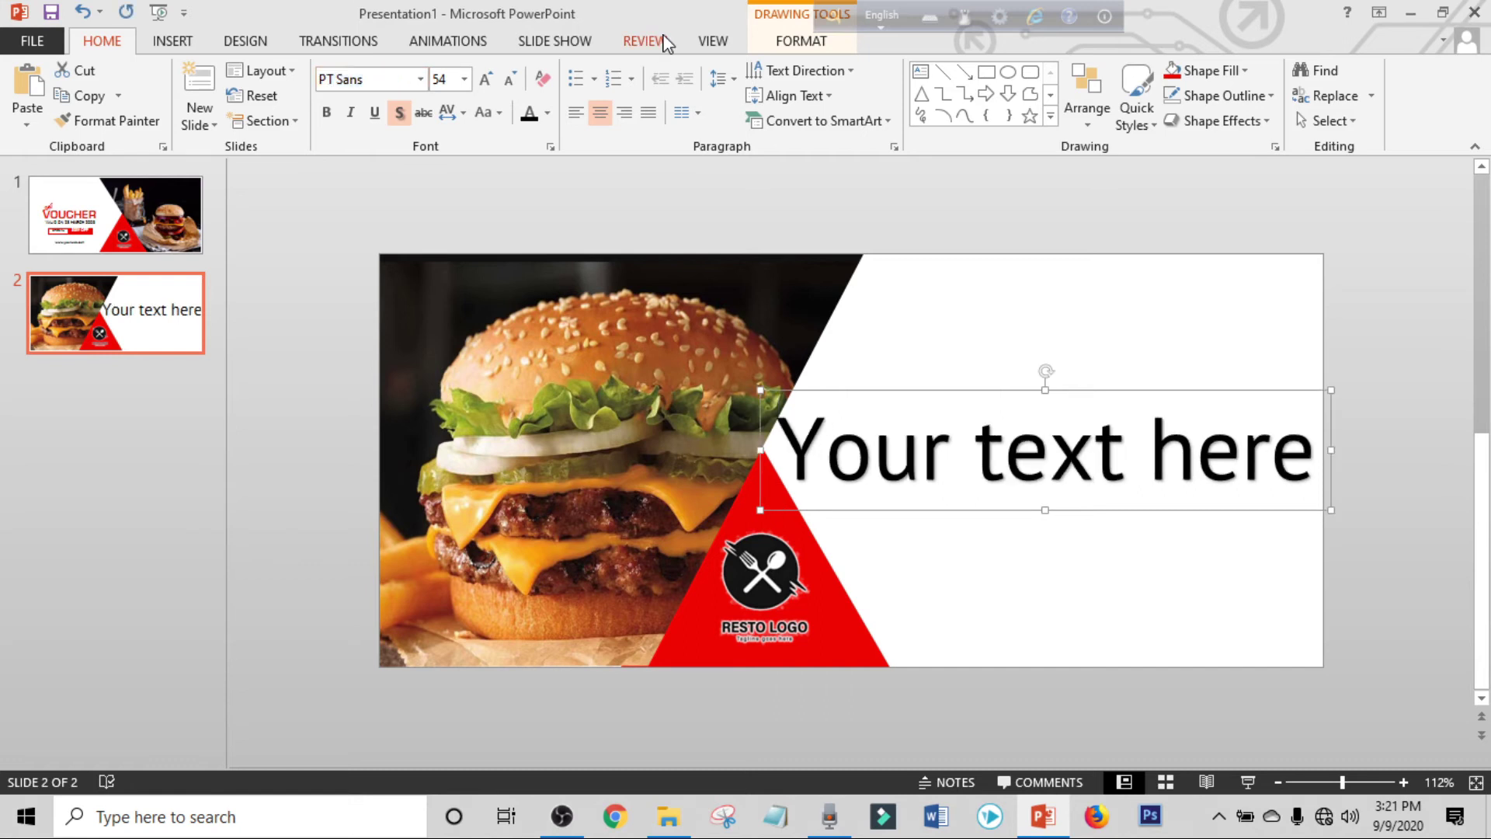
left_click(456, 81)
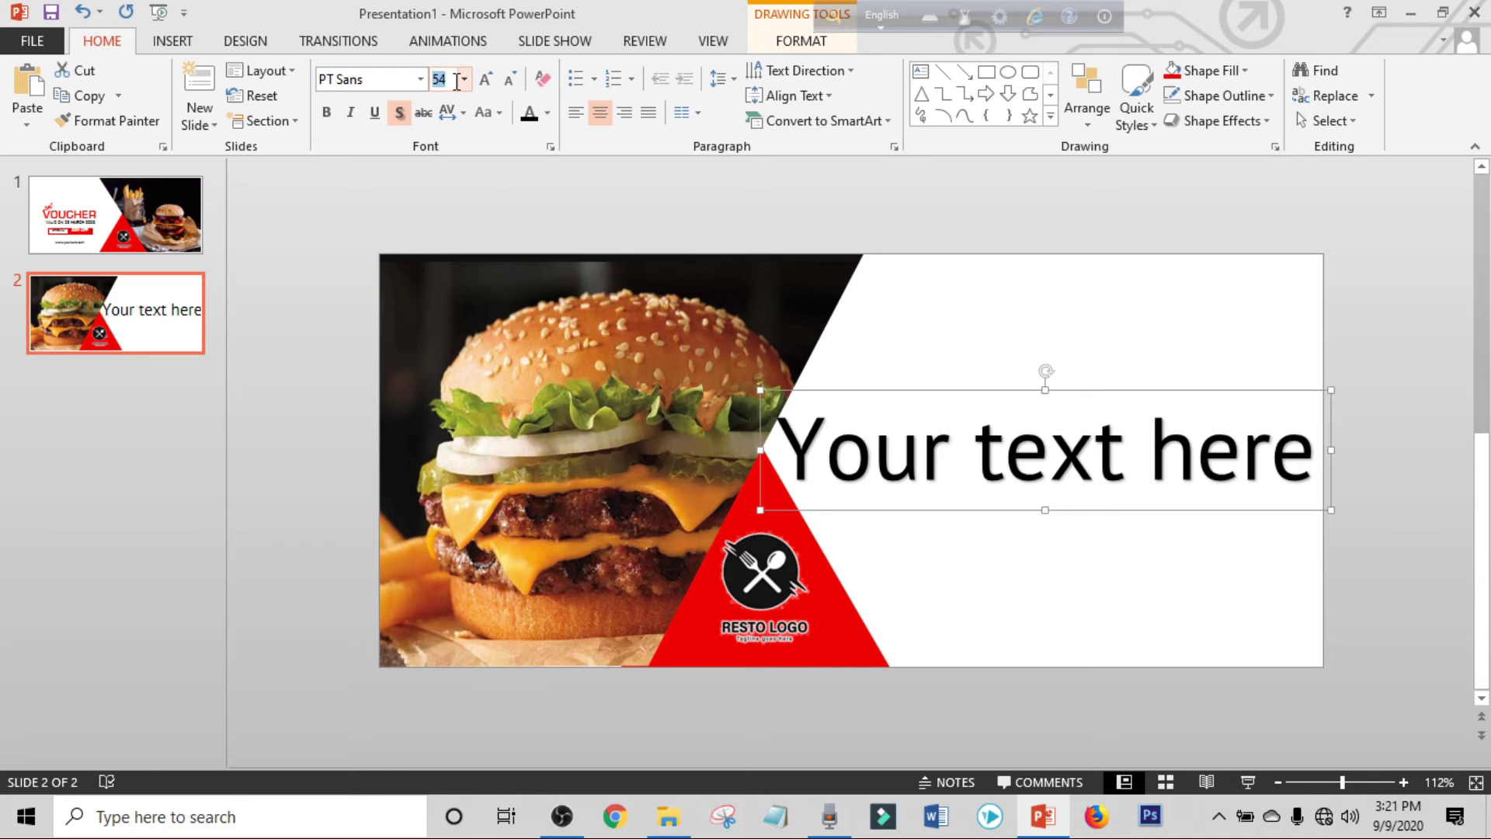
type("18")
key("Return")
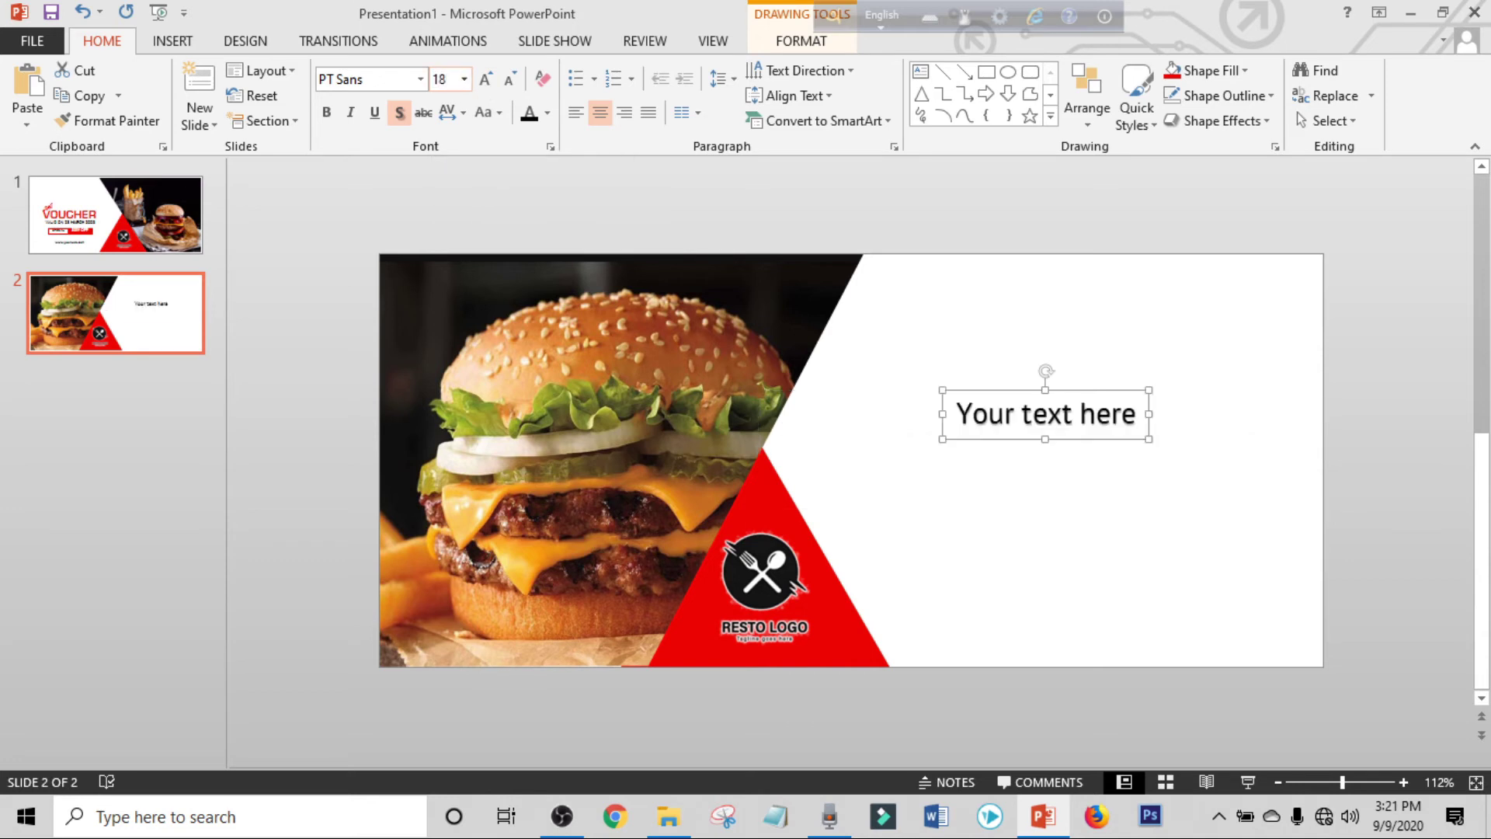
Resize the heading to 28 pt, make it bold and red, and move it slightly higher.
left_click(486, 78)
left_click(489, 88)
left_click(488, 88)
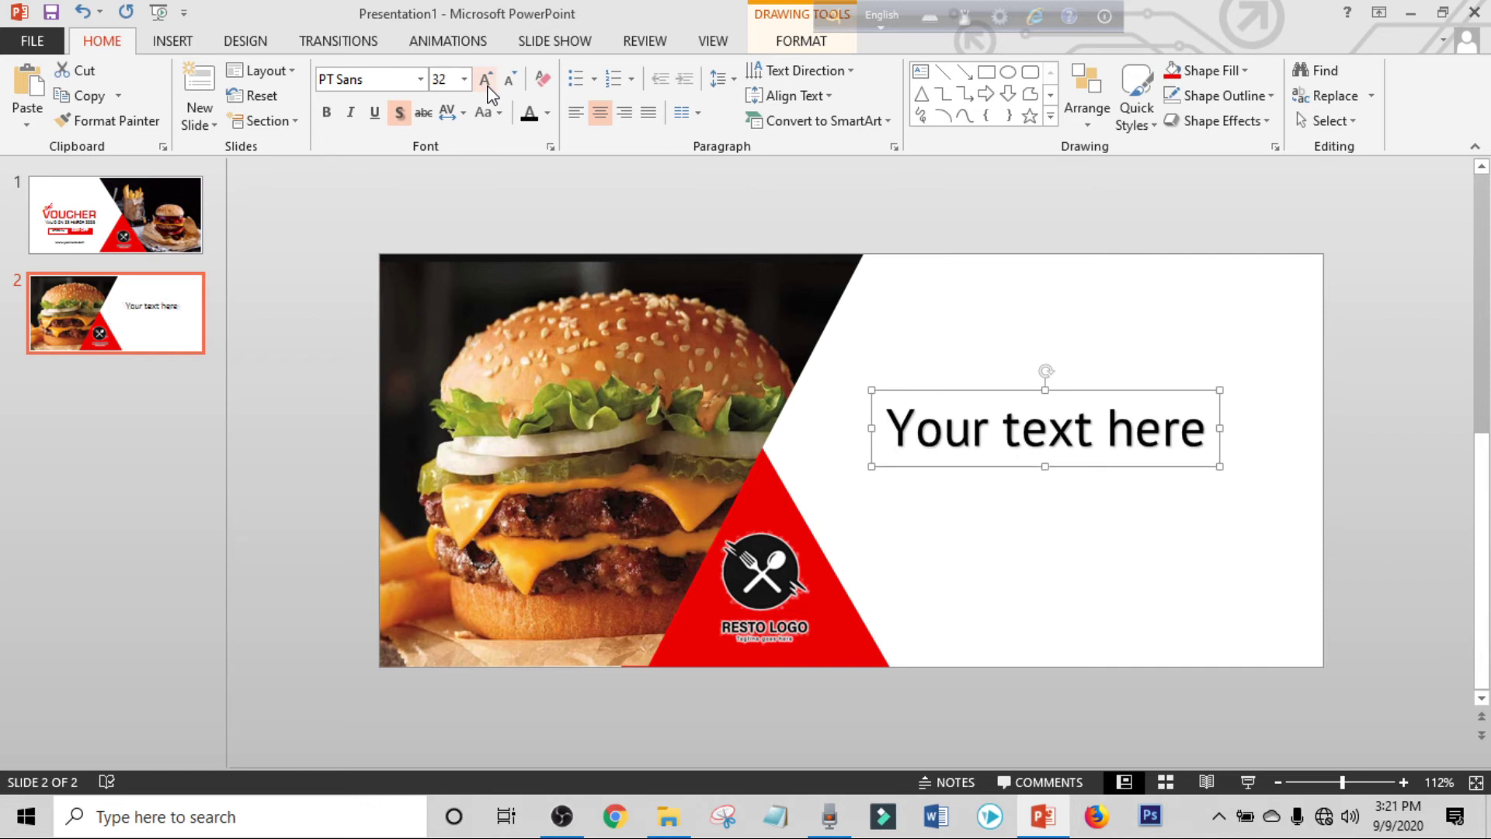
left_click(507, 85)
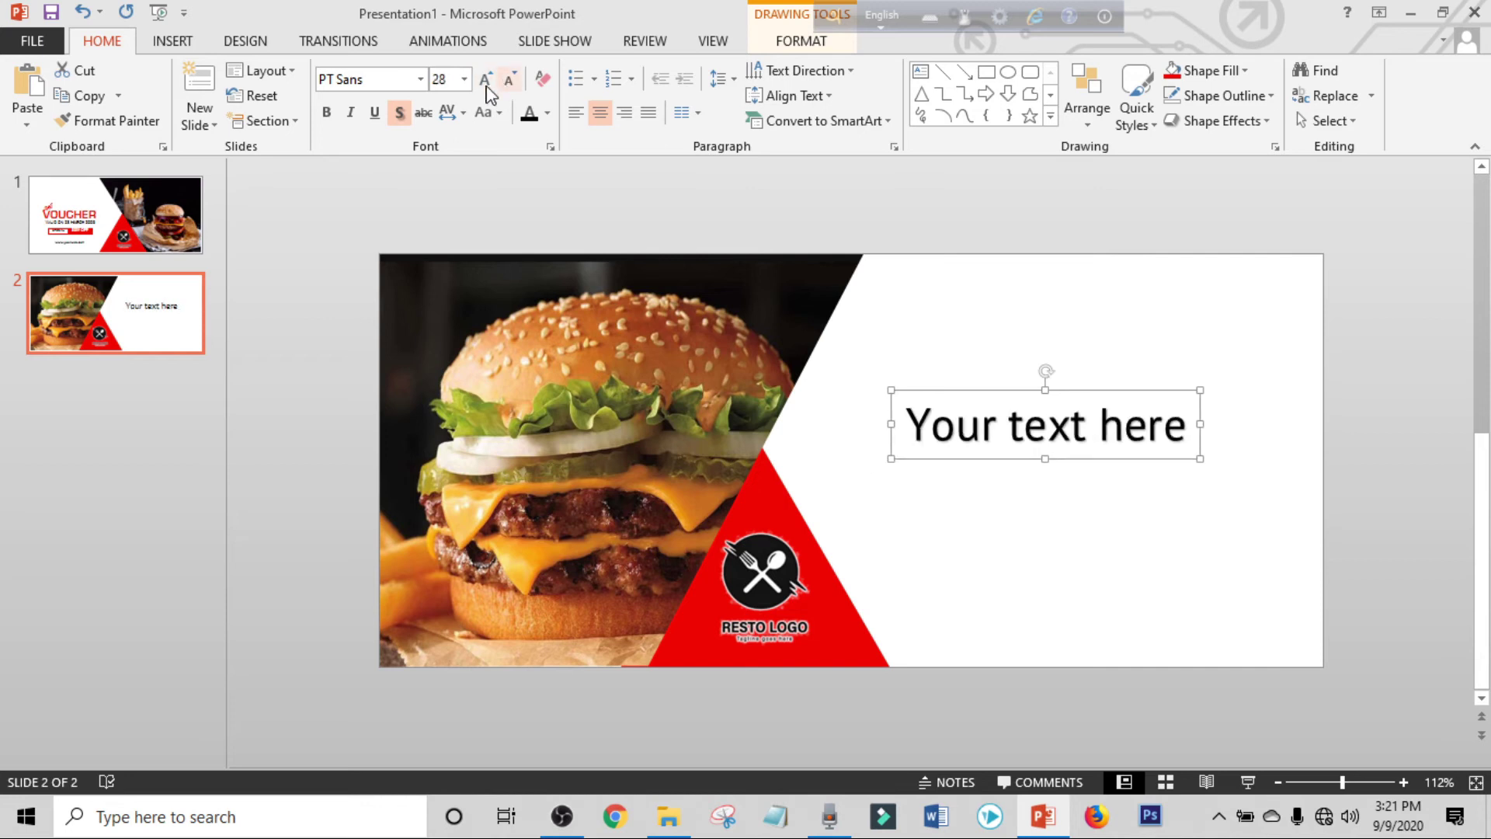
left_click(326, 113)
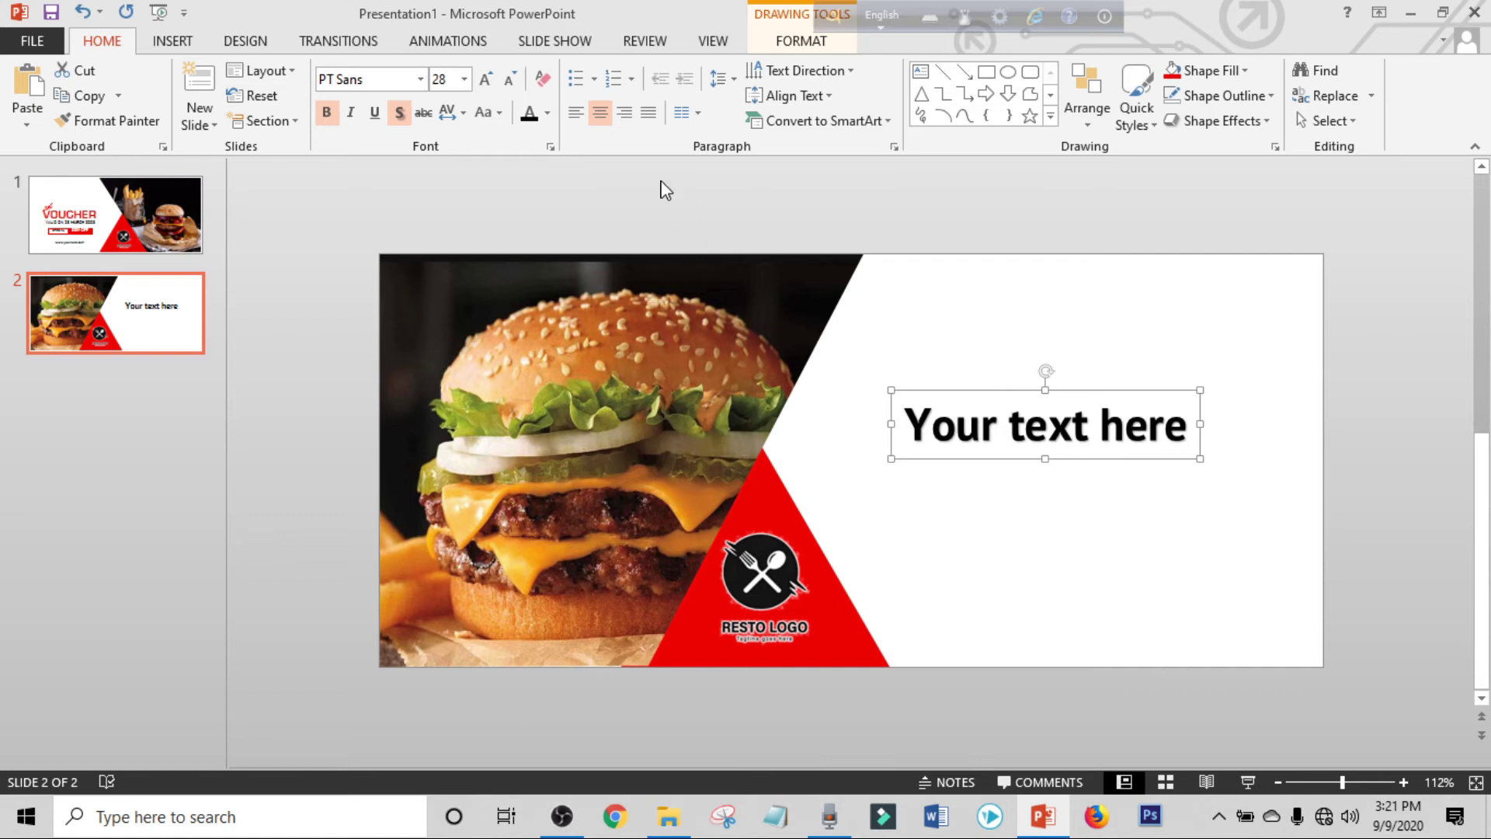
left_click(547, 112)
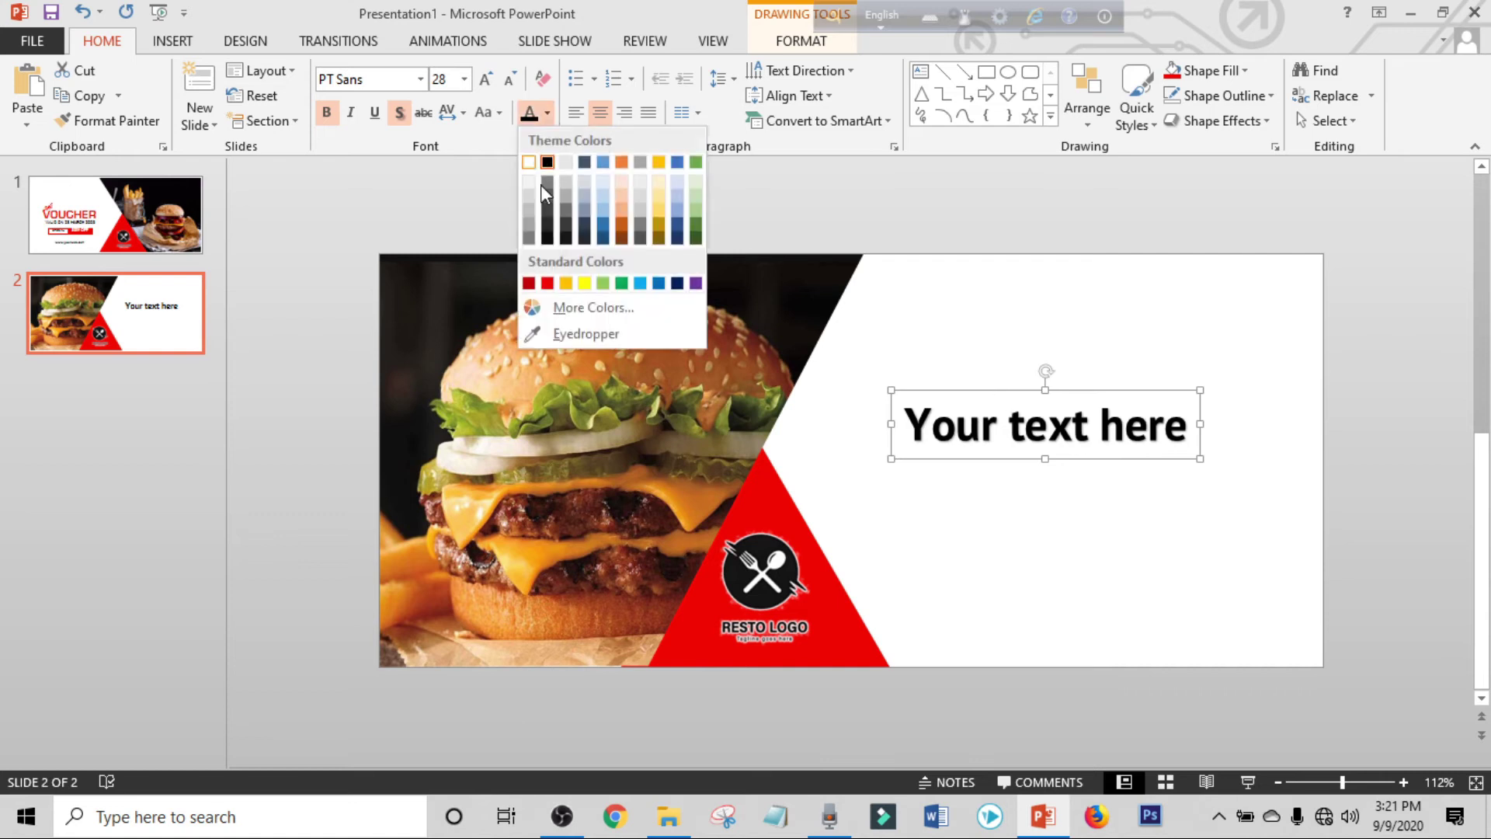
left_click(547, 283)
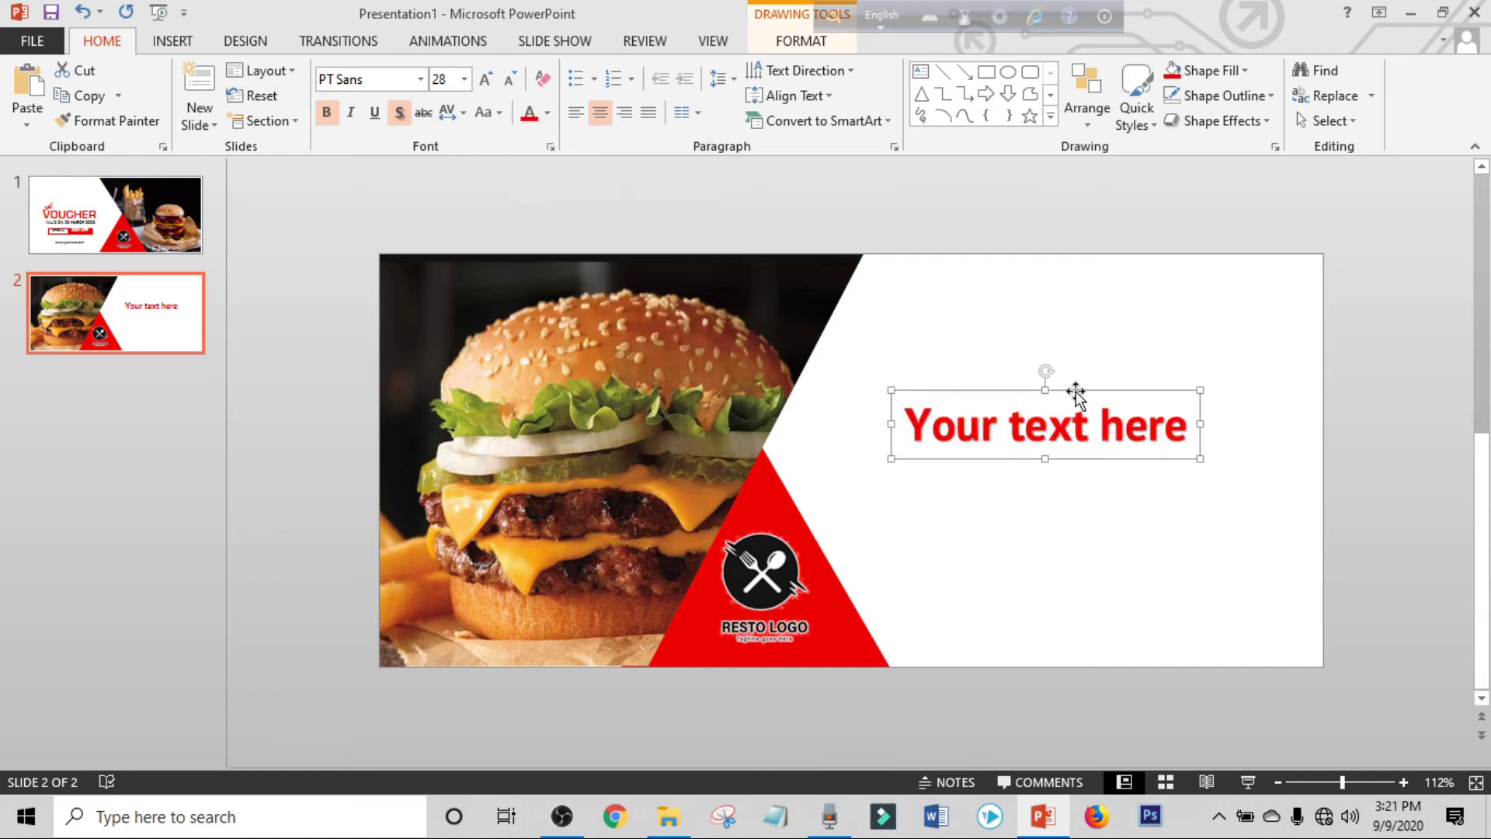
left_click_drag(1078, 395, 1092, 324)
Replace the slide 2 placeholder heading text with 'TERMS AND CONDITIONS'.
left_click(1087, 359)
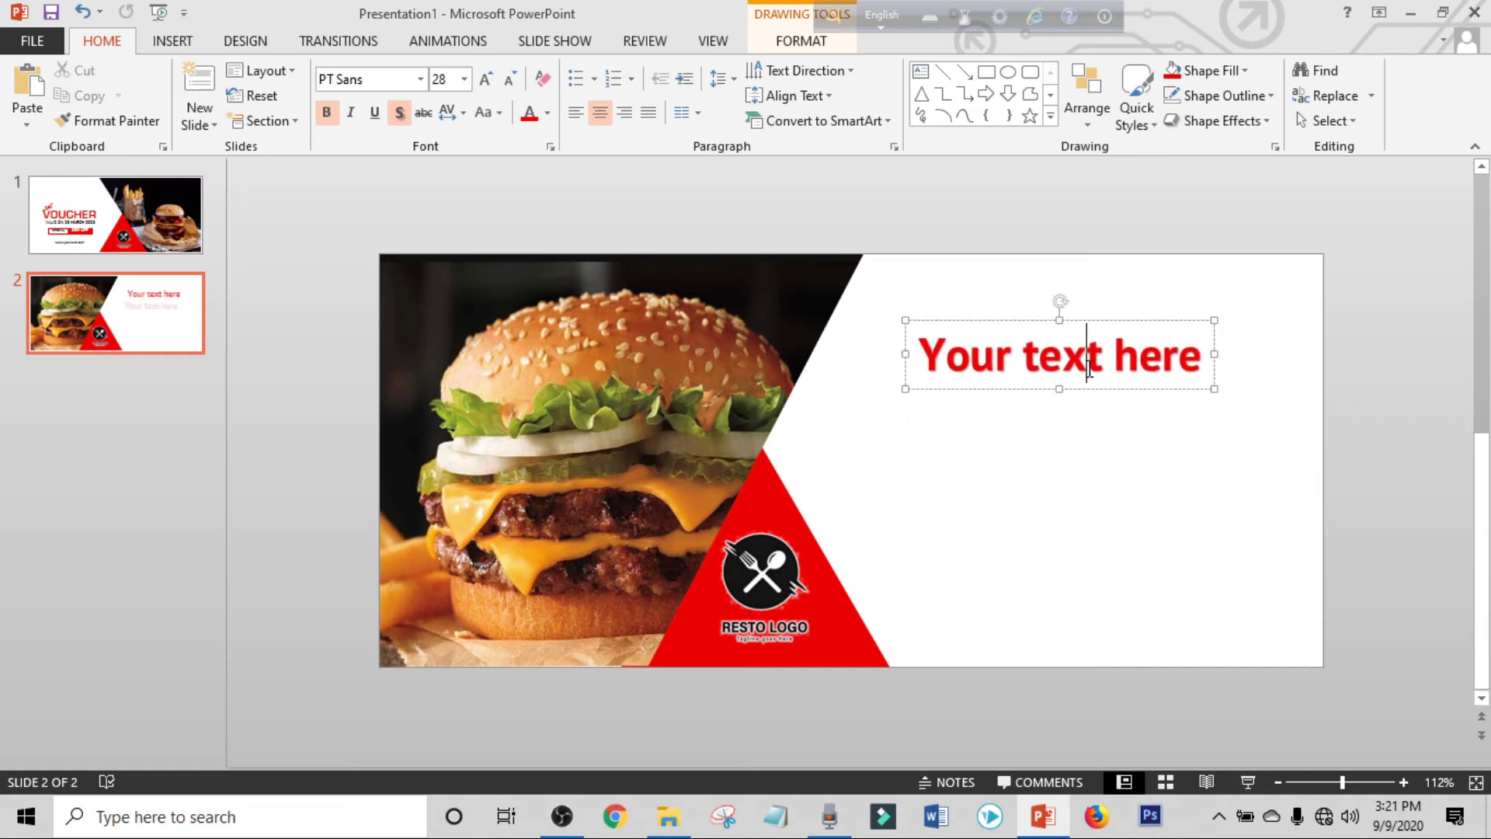
key("ctrl+a")
key("Delete")
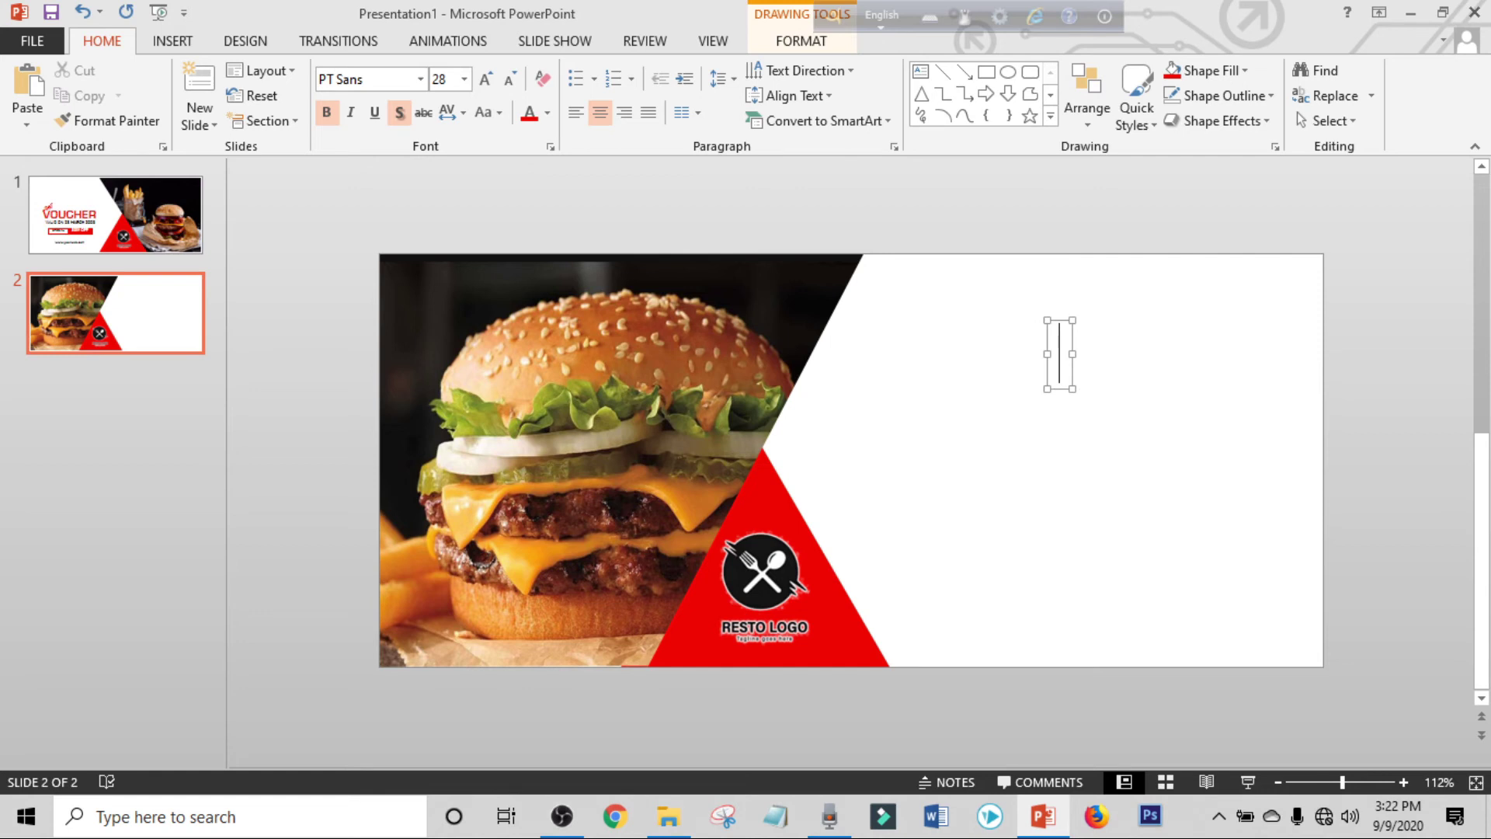
type("TERMS AND CONDITIONS")
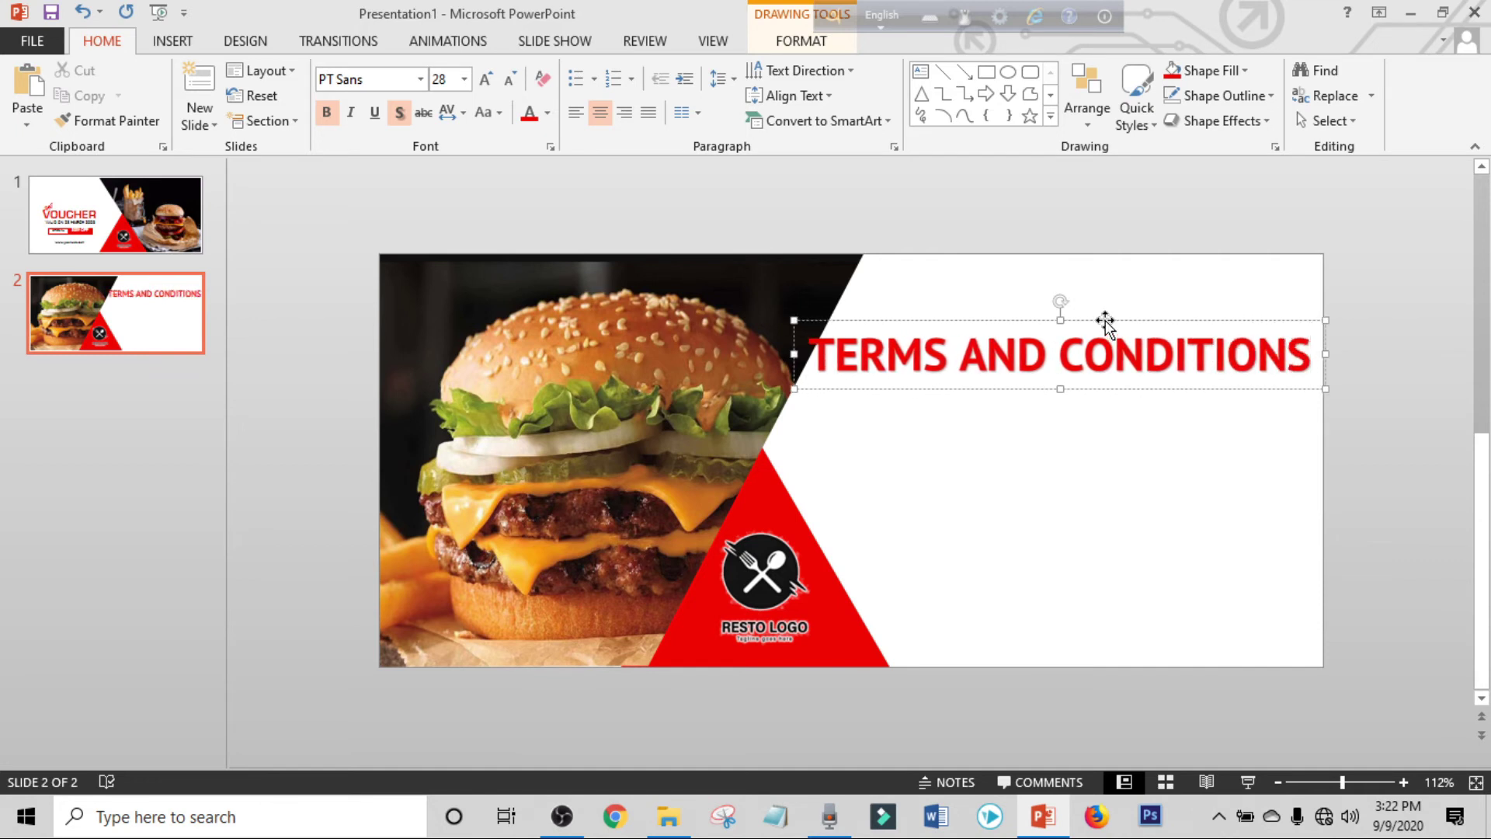
Make the heading 20 pt and underlined, append ' :', and move it near the top.
left_click(1098, 321)
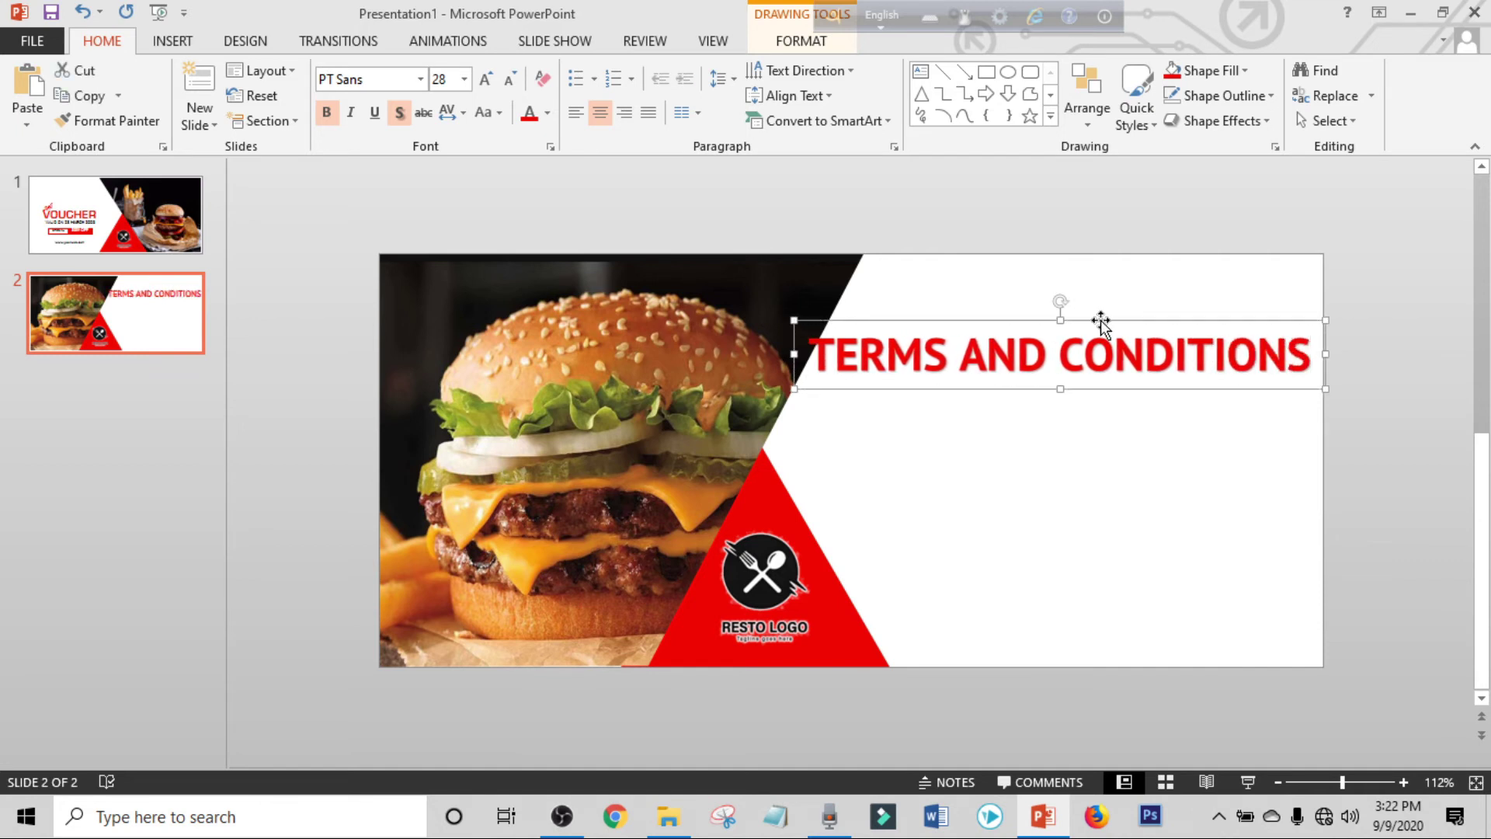
left_click(510, 81)
left_click(510, 80)
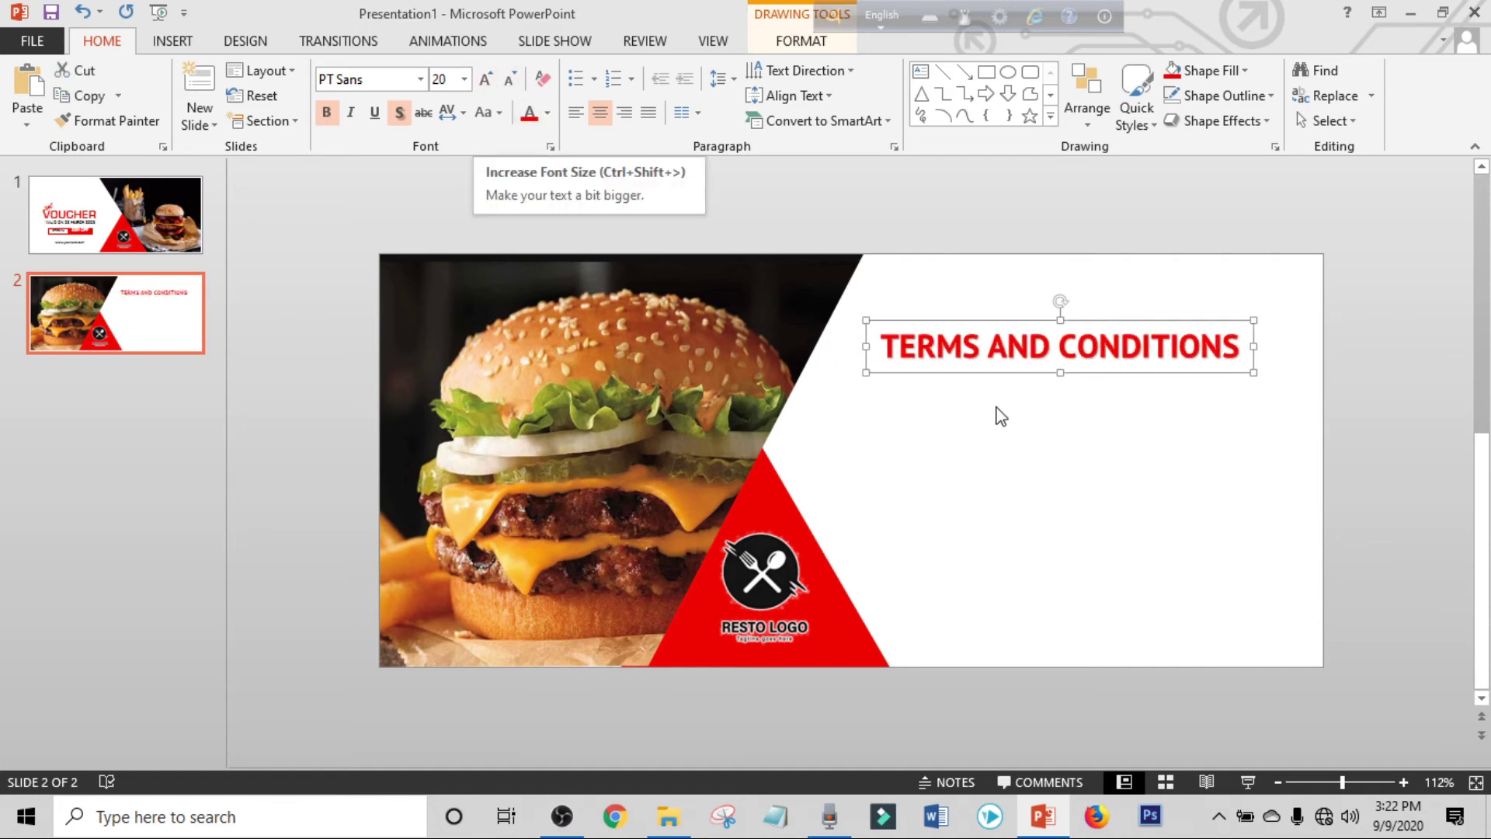
left_click(375, 113)
left_click(1229, 361)
type(":")
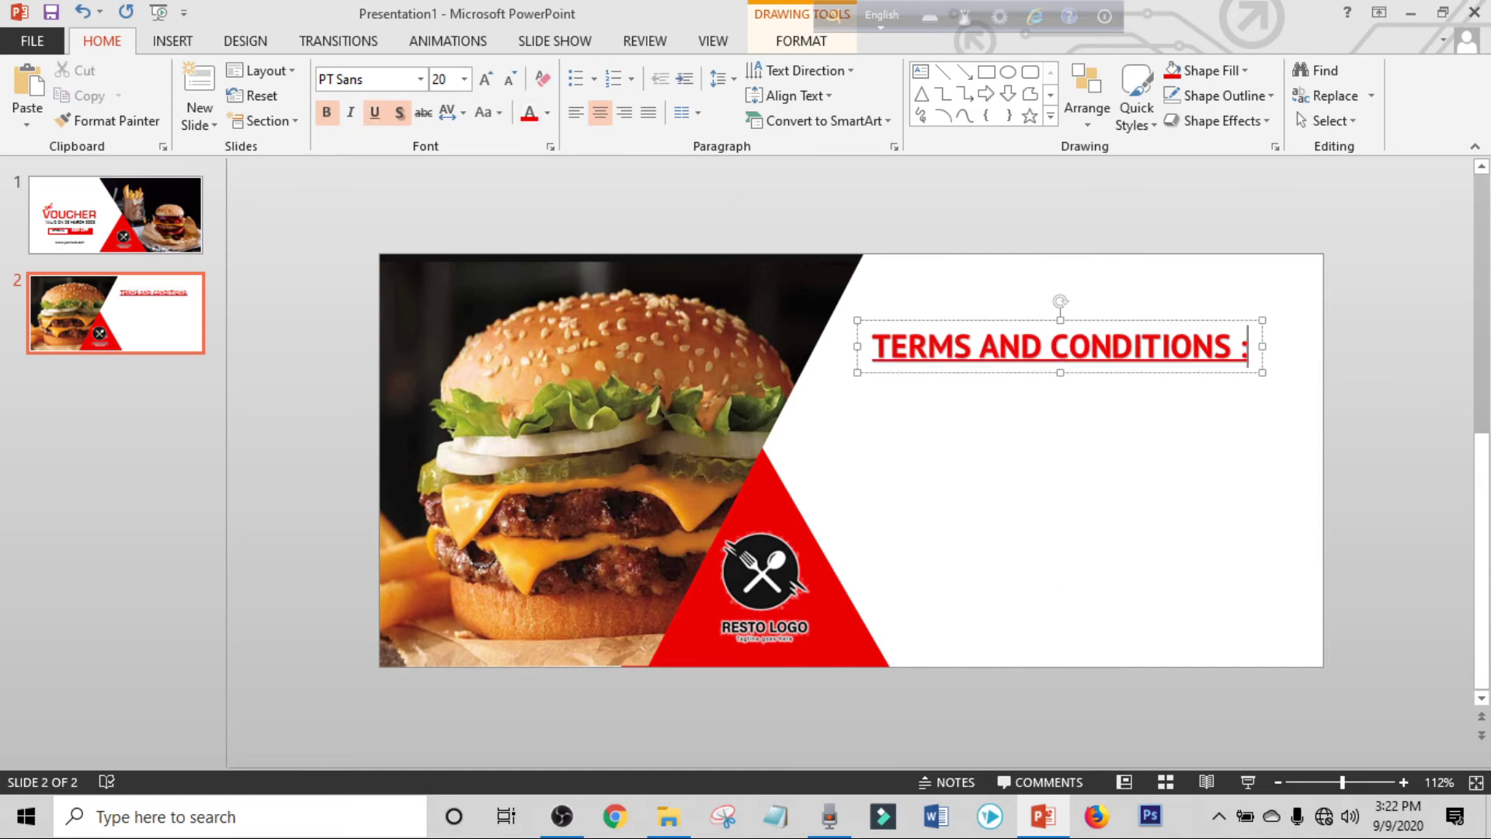
left_click_drag(1115, 321, 1124, 300)
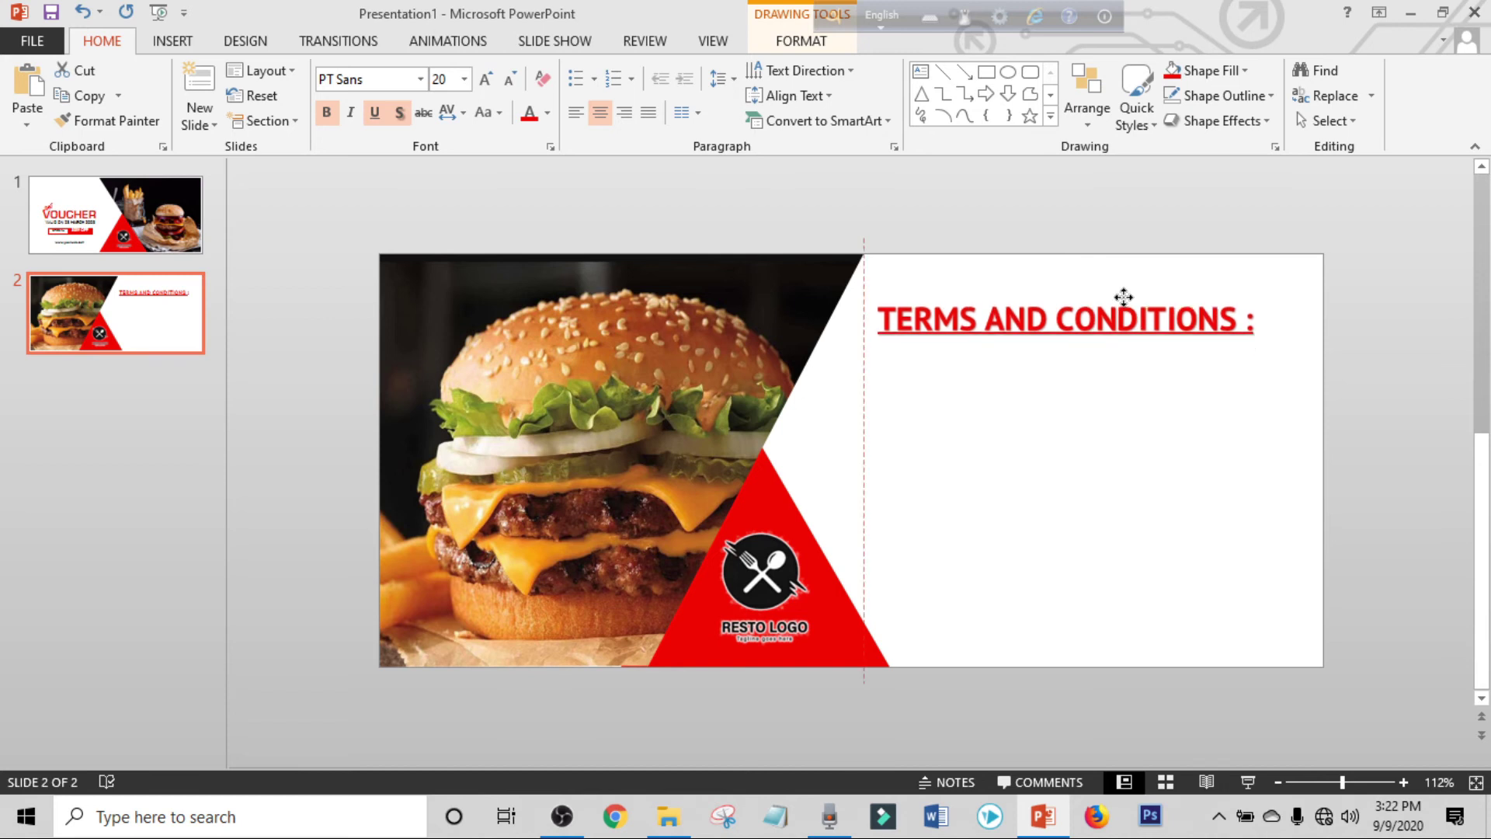
left_click(1109, 403)
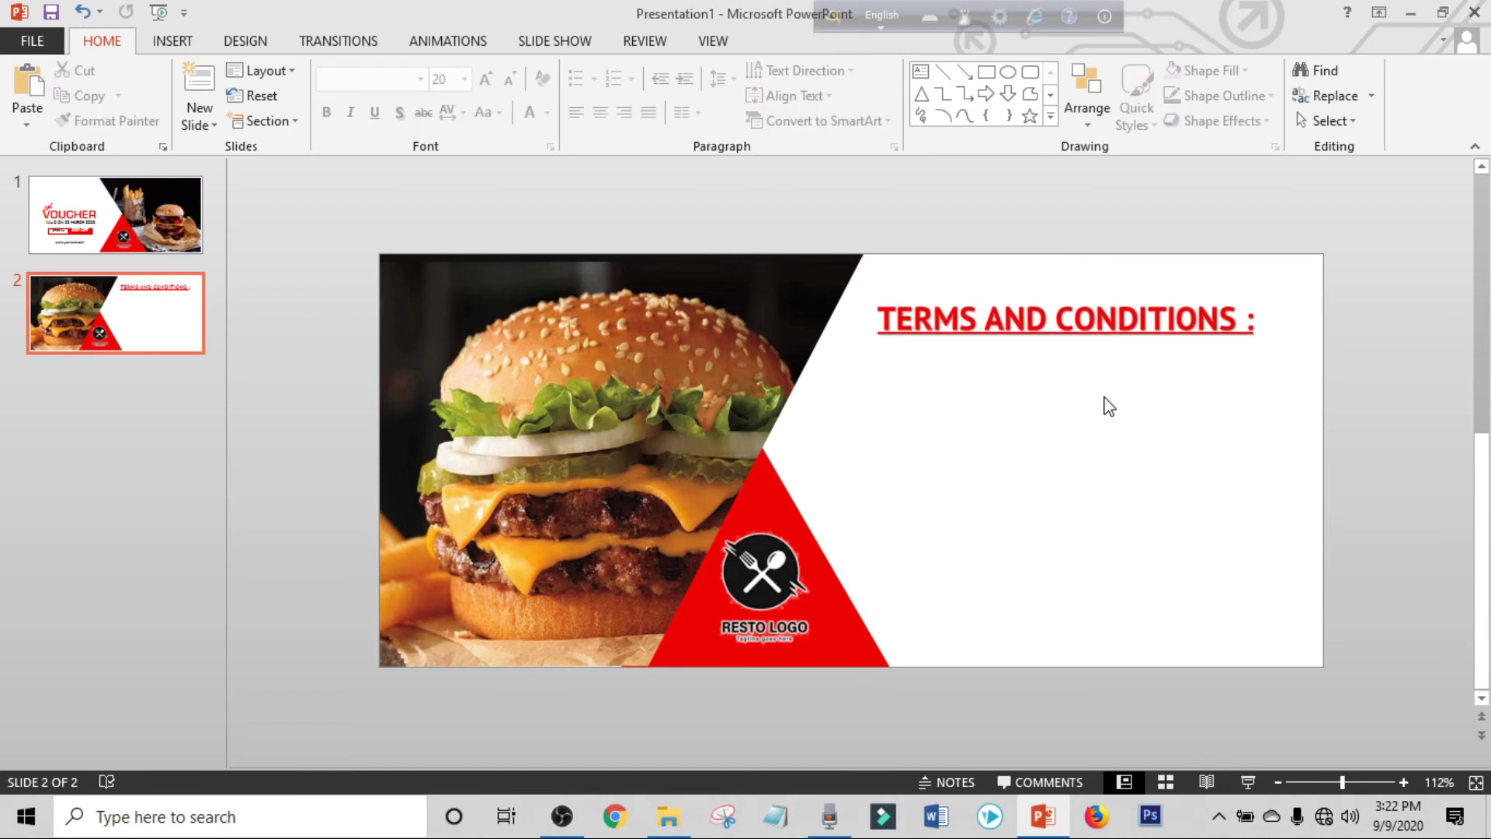
Paste the five terms text boxes and apply bullets to all of them.
key("ctrl+v")
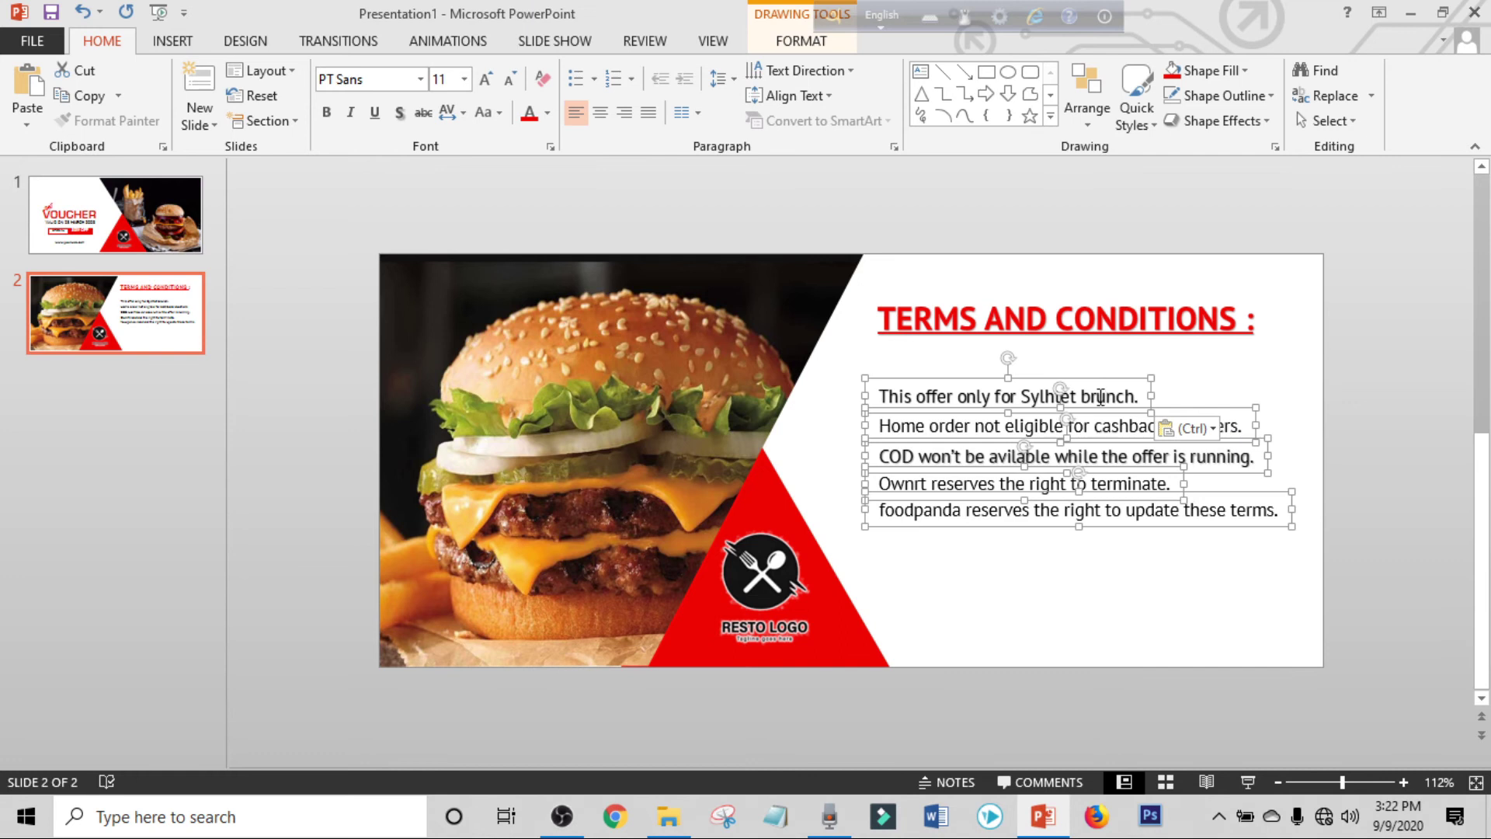
left_click(1025, 555)
left_click(1010, 501)
left_click(1002, 487, "shift")
left_click(916, 458, "shift")
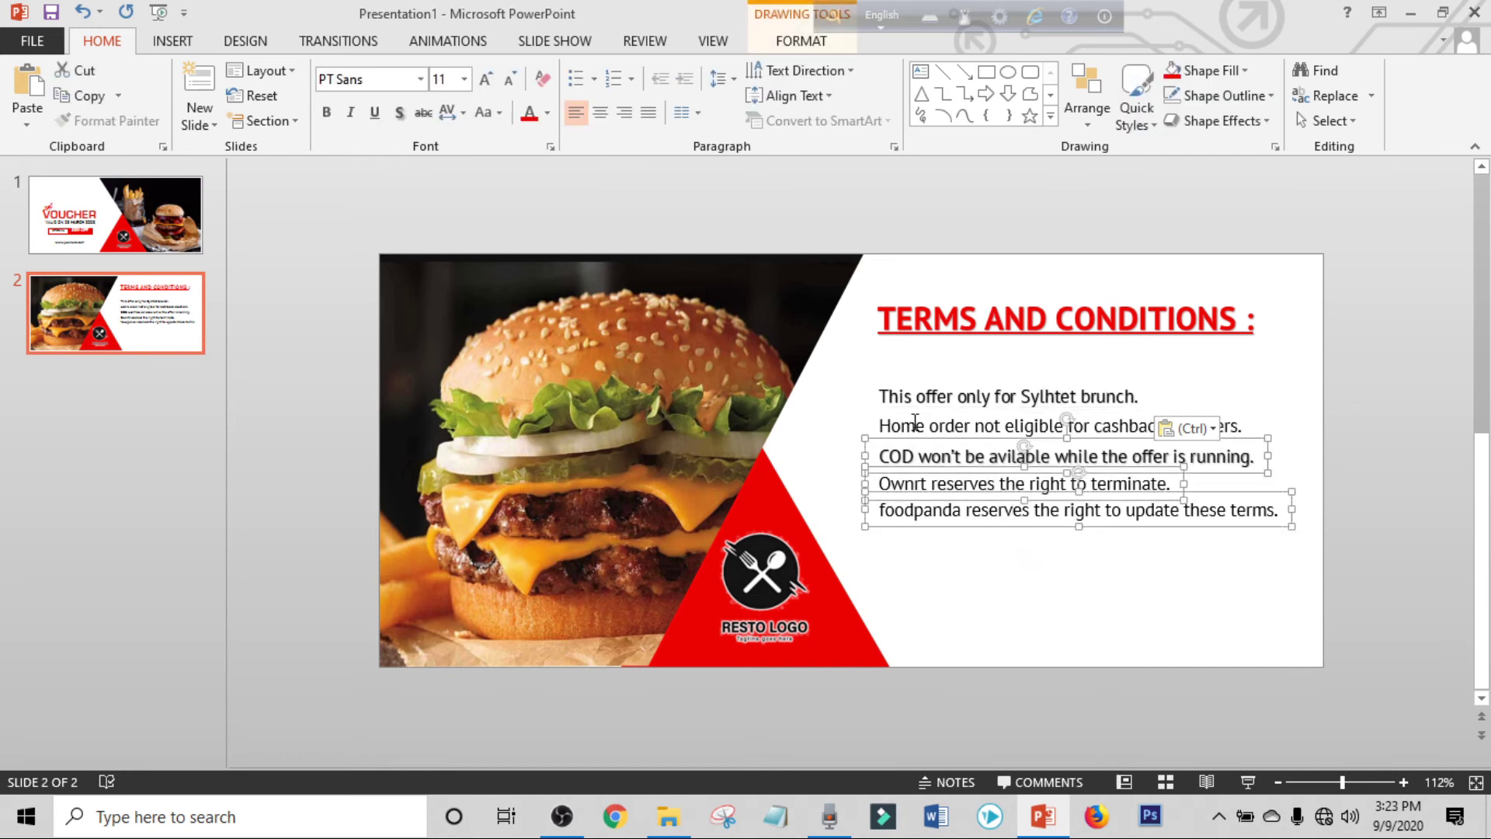
left_click(916, 424, "shift")
left_click(915, 402, "shift")
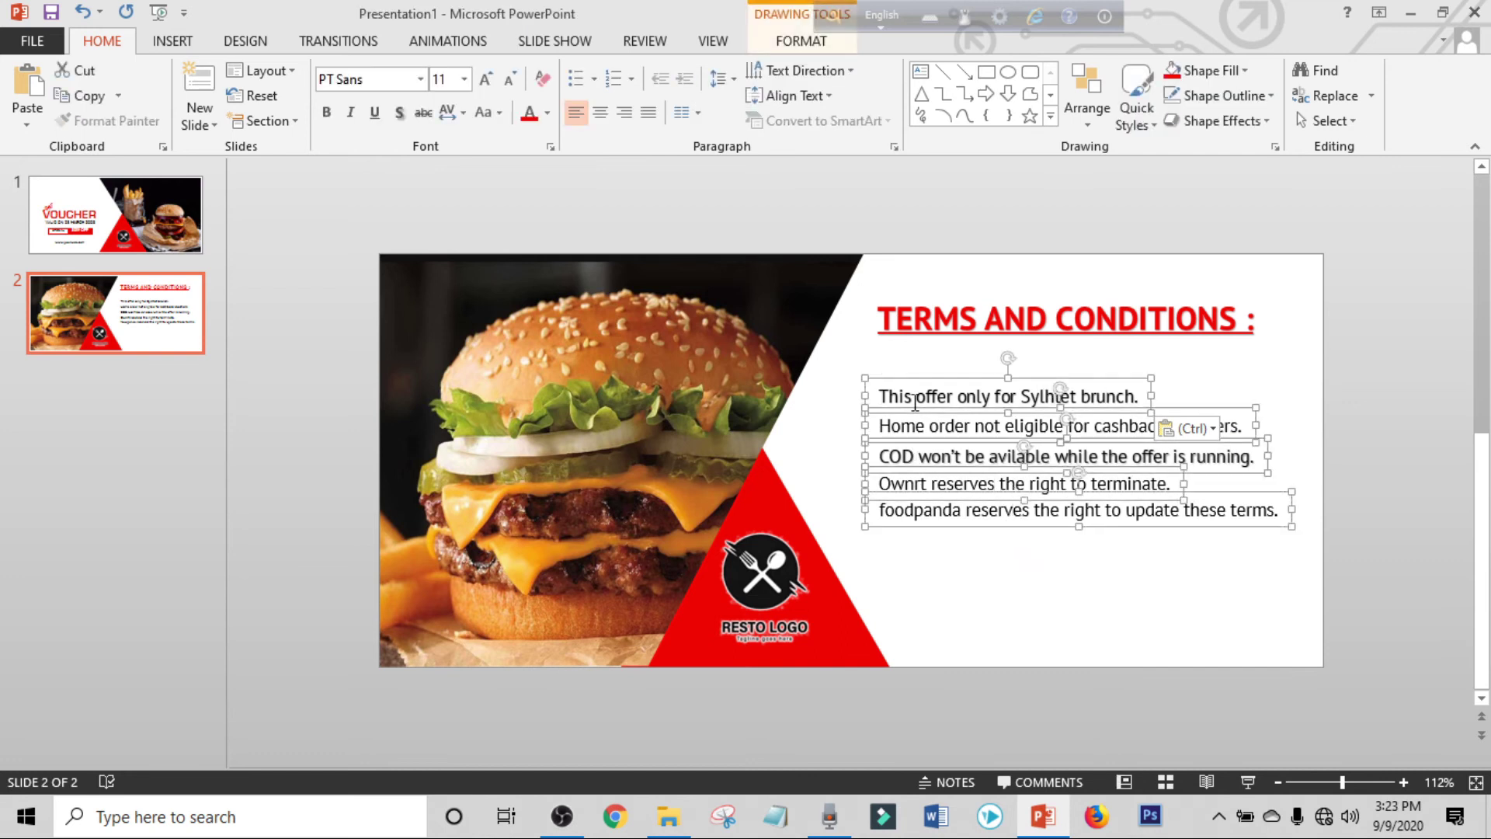
left_click(576, 78)
Reposition the bulleted terms lines and the heading so they sit neatly together.
left_click_drag(1060, 377, 1053, 350)
left_click_drag(1080, 293, 1078, 309)
left_click(1001, 493)
left_click(1041, 466, "shift")
left_click(1040, 437, "shift")
left_click(1041, 408, "shift")
left_click(944, 377, "shift")
left_click_drag(1000, 503, 1000, 521)
Set the TERMS AND CONDITIONS heading font size to 18 pt.
left_click(969, 342)
left_click(439, 79)
type("1")
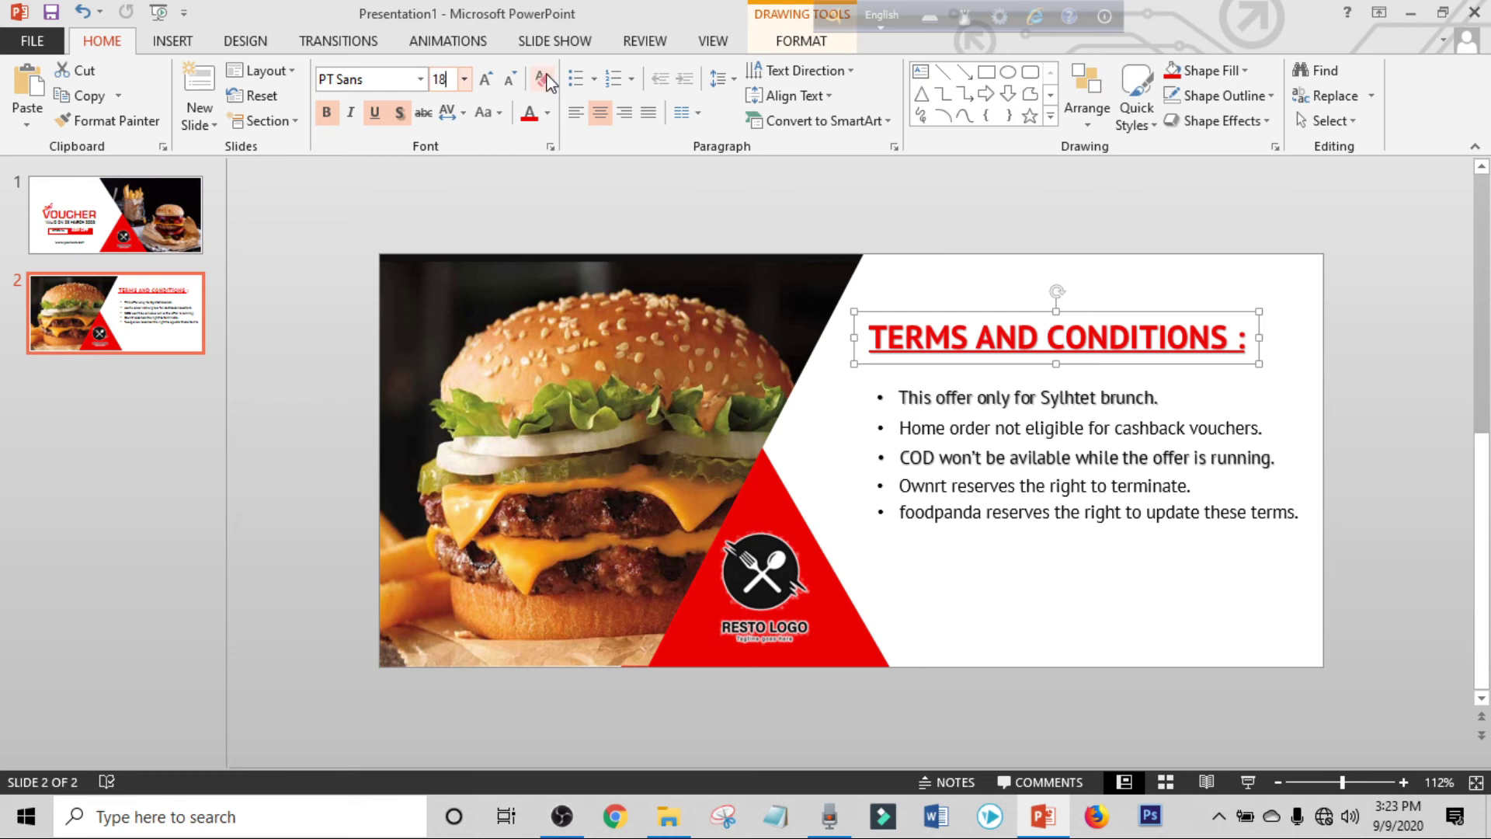
type("8")
key("Return")
Adjust the heading position, then insert plain black WordArt in the lower right area.
mouse_move(1138, 307)
left_mouse_down()
mouse_move(1124, 327)
mouse_move(1136, 327)
left_mouse_up()
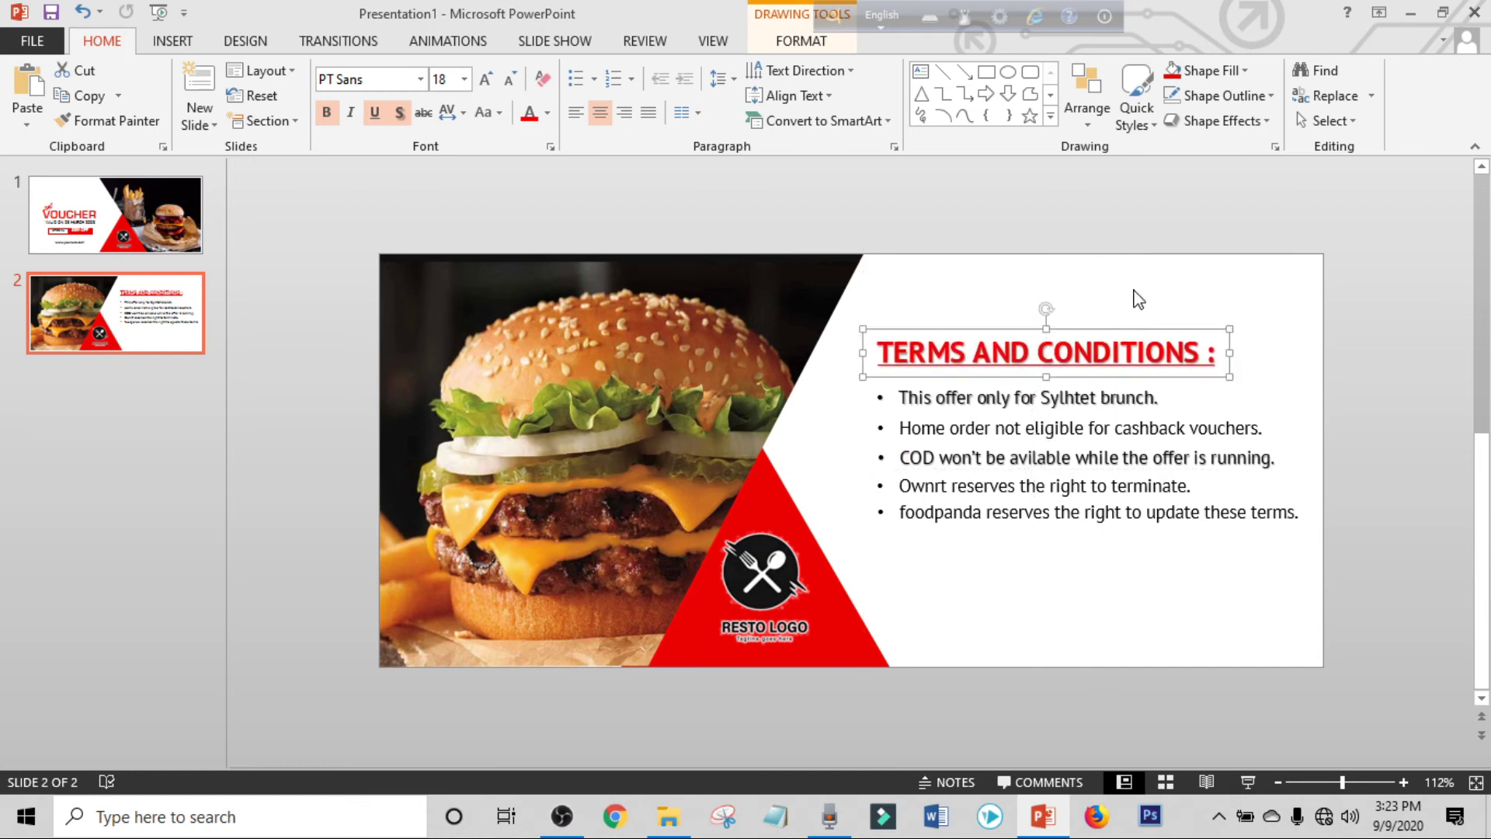
left_click(1138, 298)
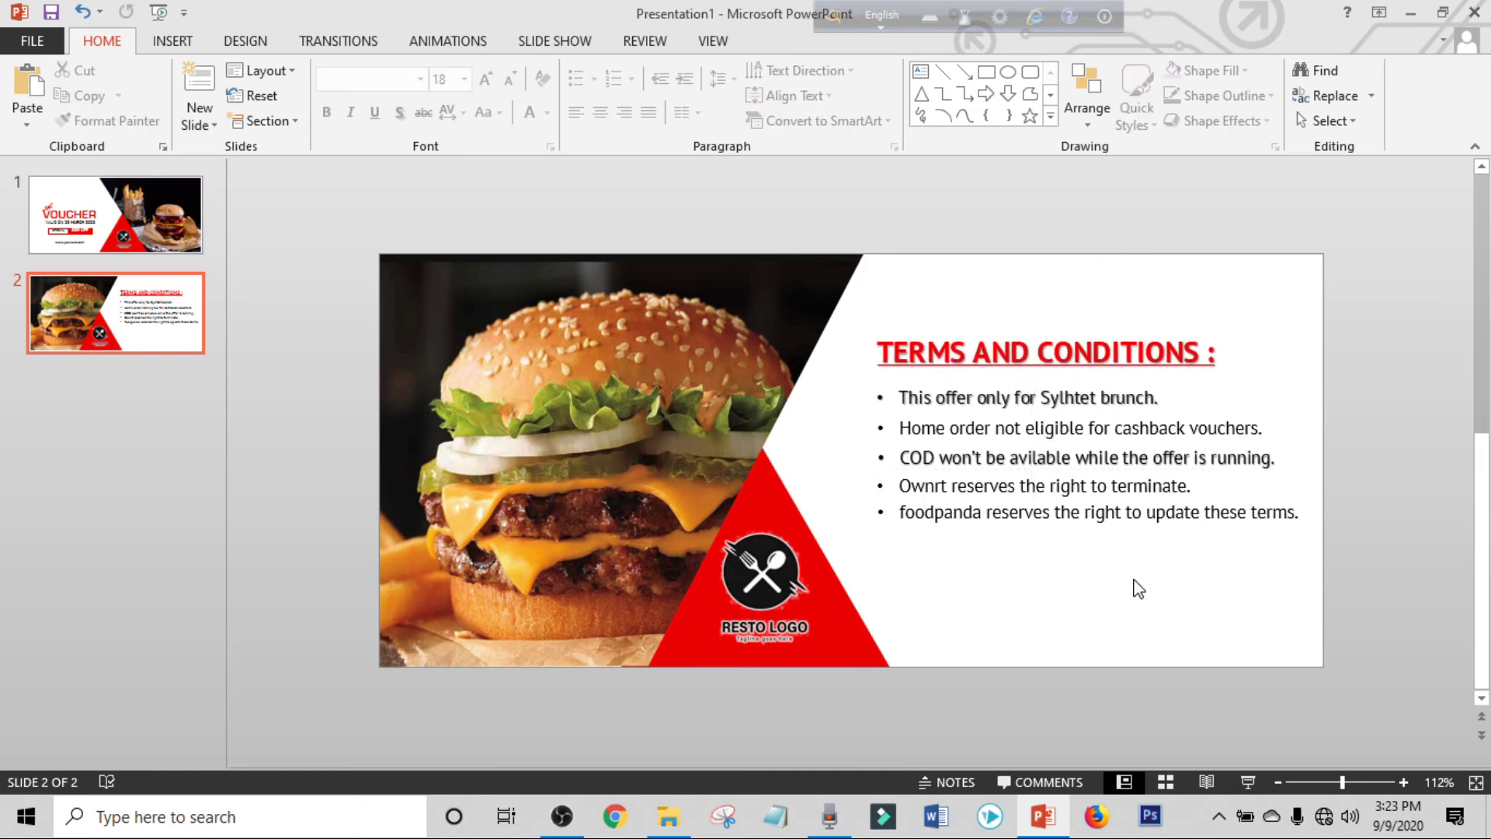
left_click(172, 42)
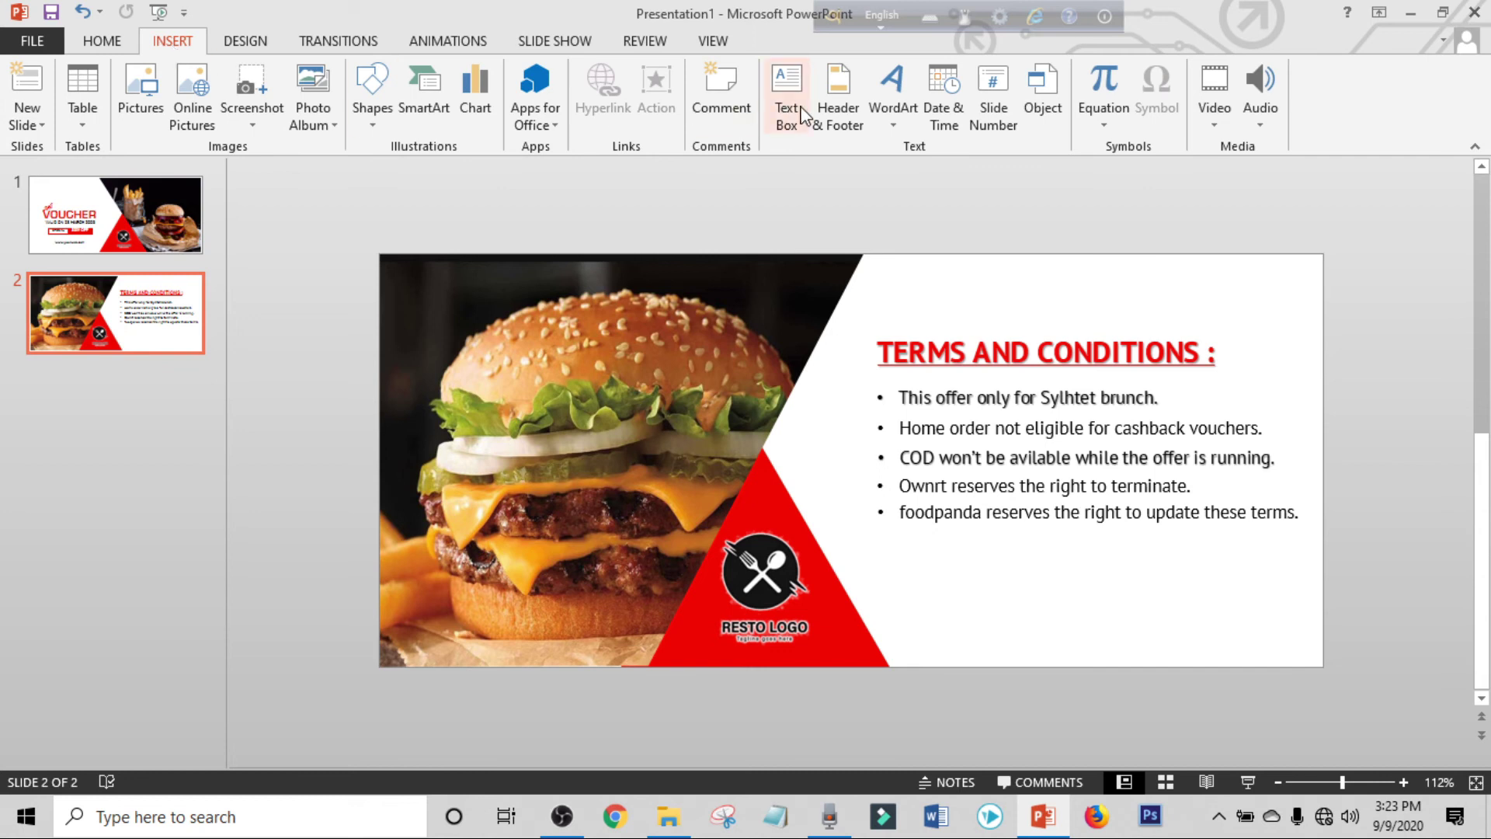
left_click(884, 117)
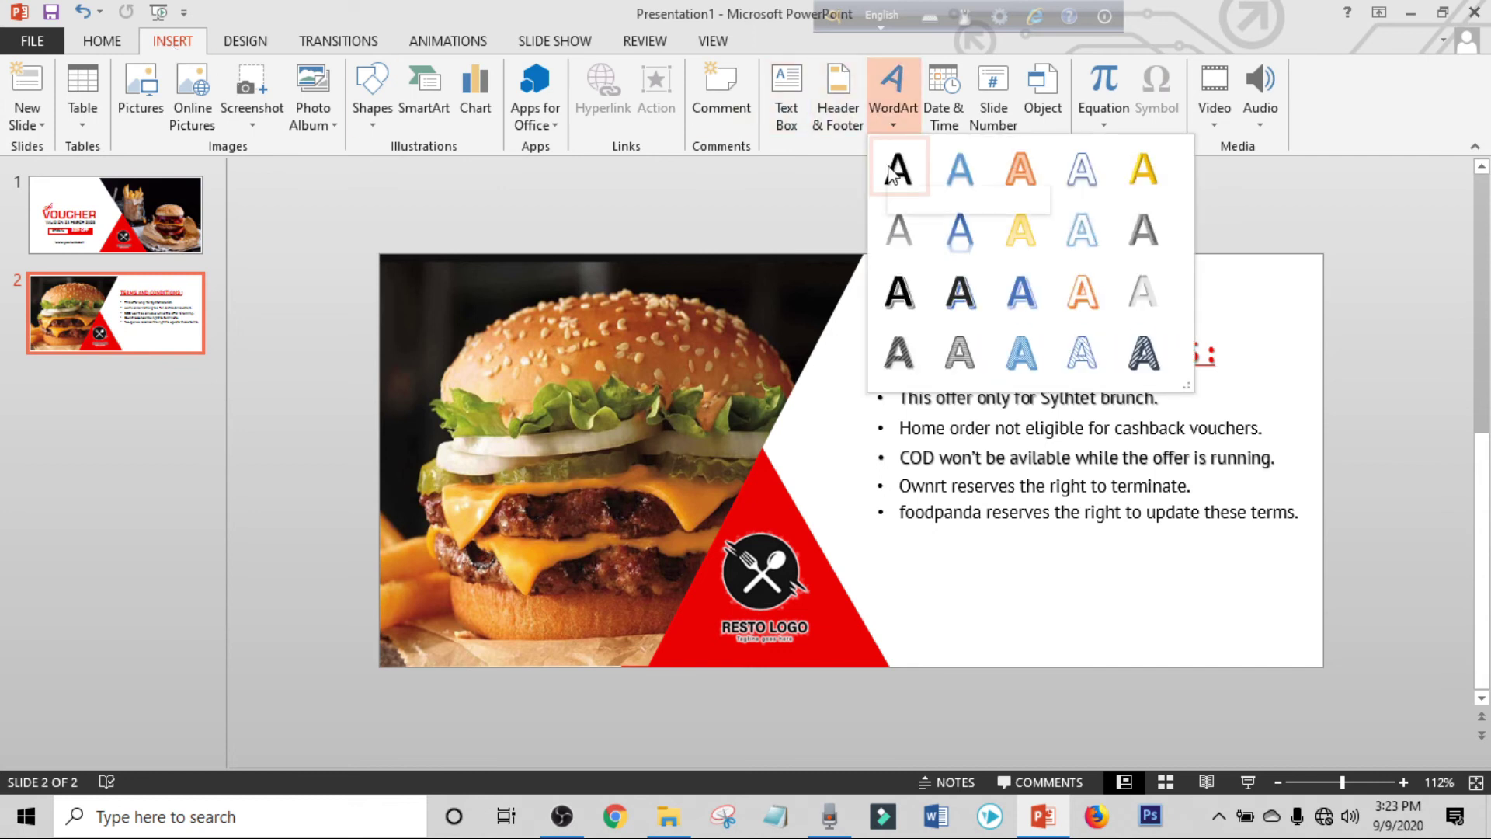
left_click(893, 175)
left_click_drag(823, 400, 1076, 513)
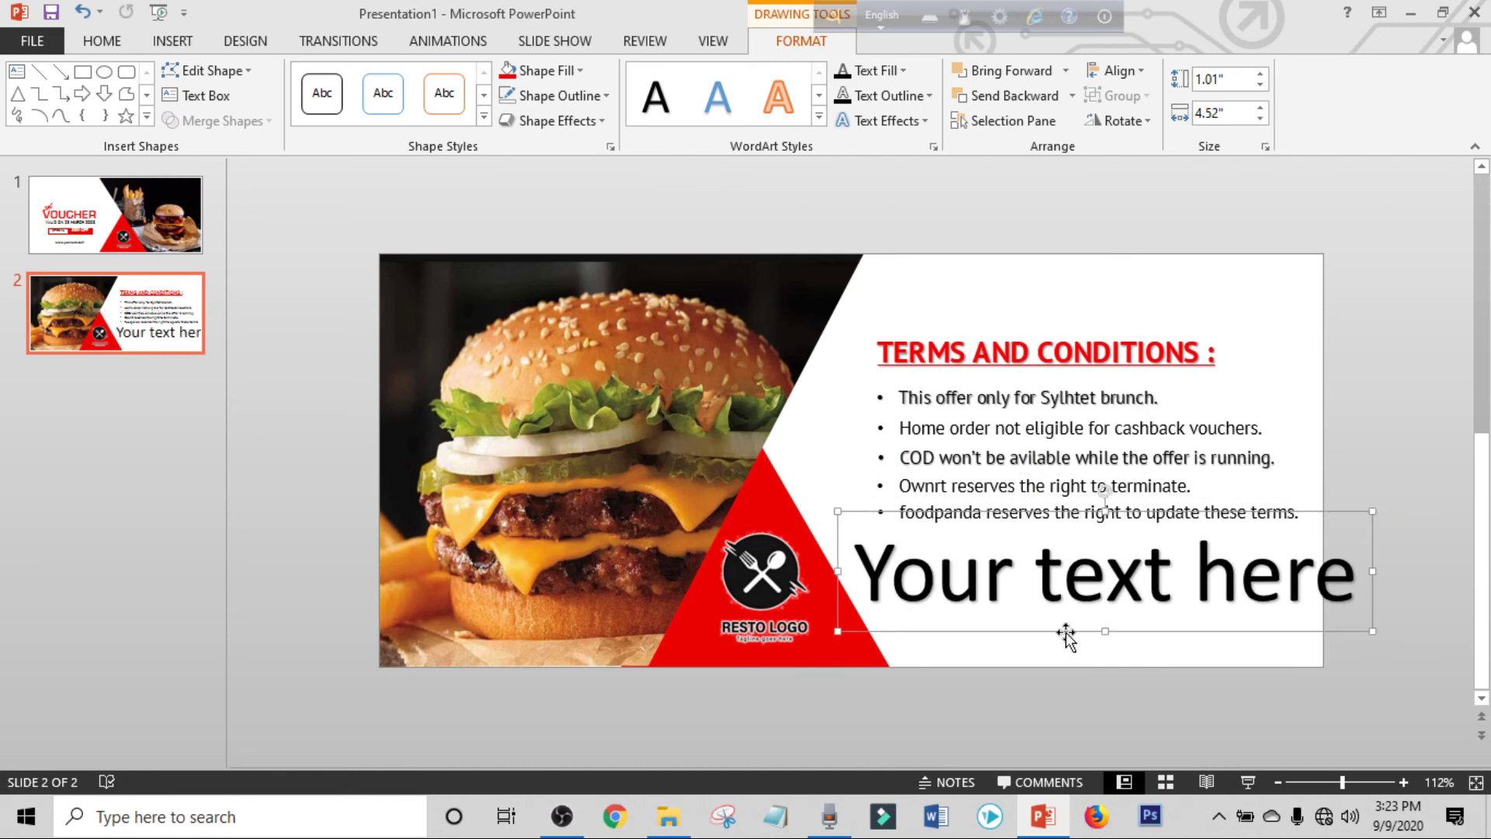
Make the WordArt 12 pt bold and place it below the terms lines.
left_click(107, 43)
left_click(457, 78)
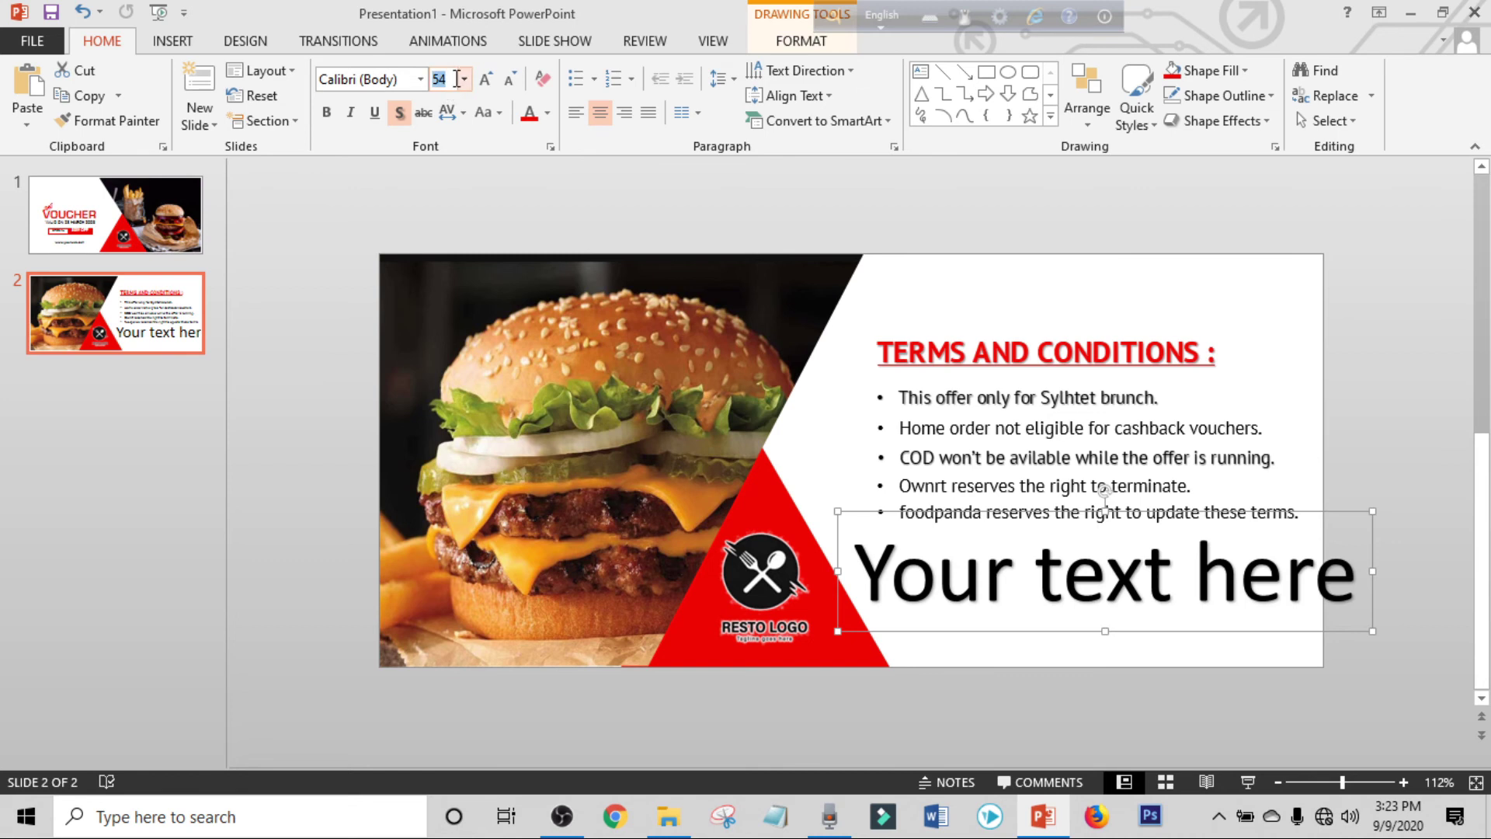
type("12")
key("Return")
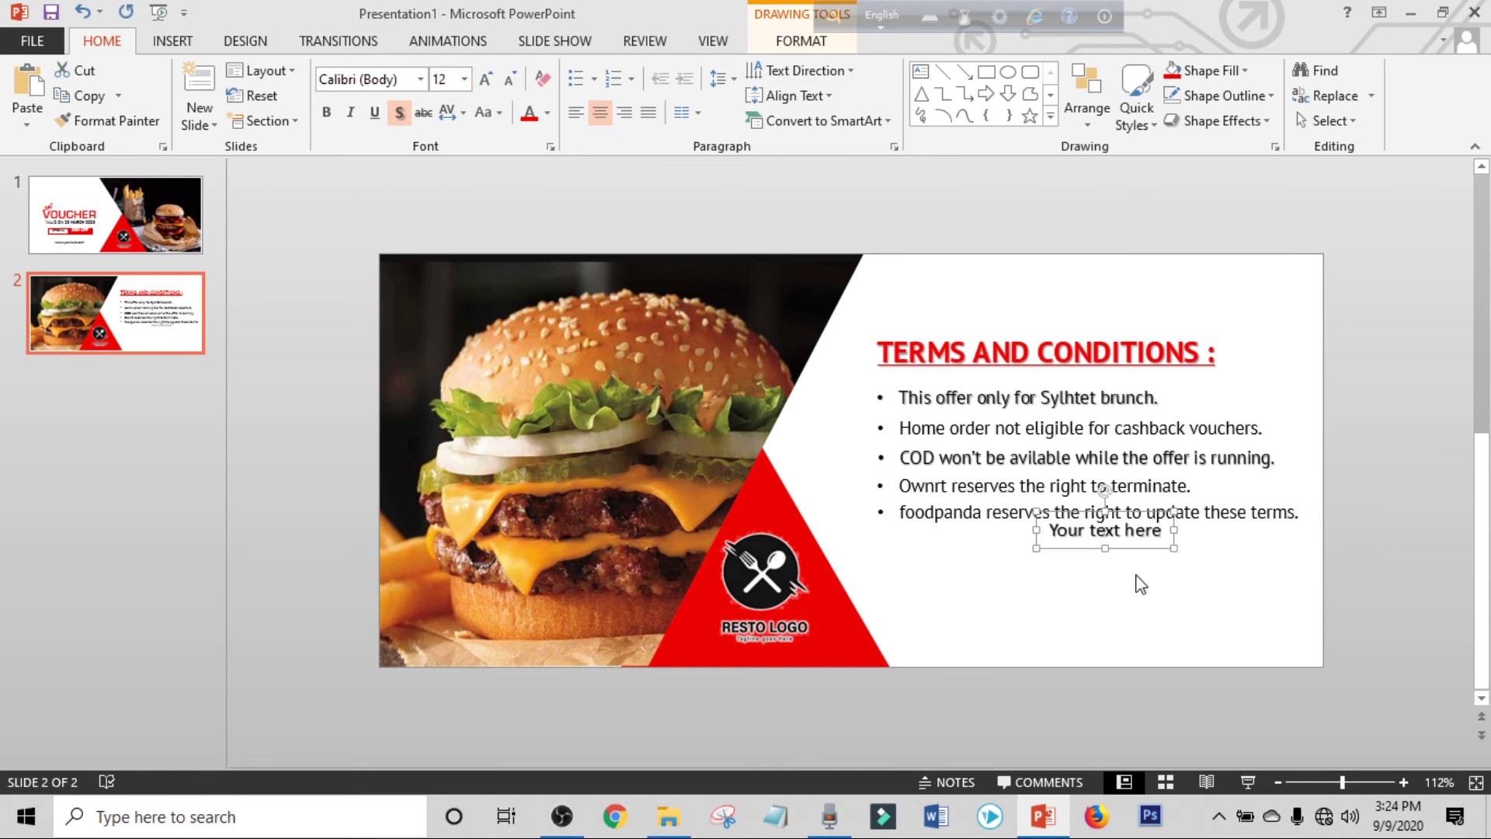
left_click_drag(1145, 548, 1101, 581)
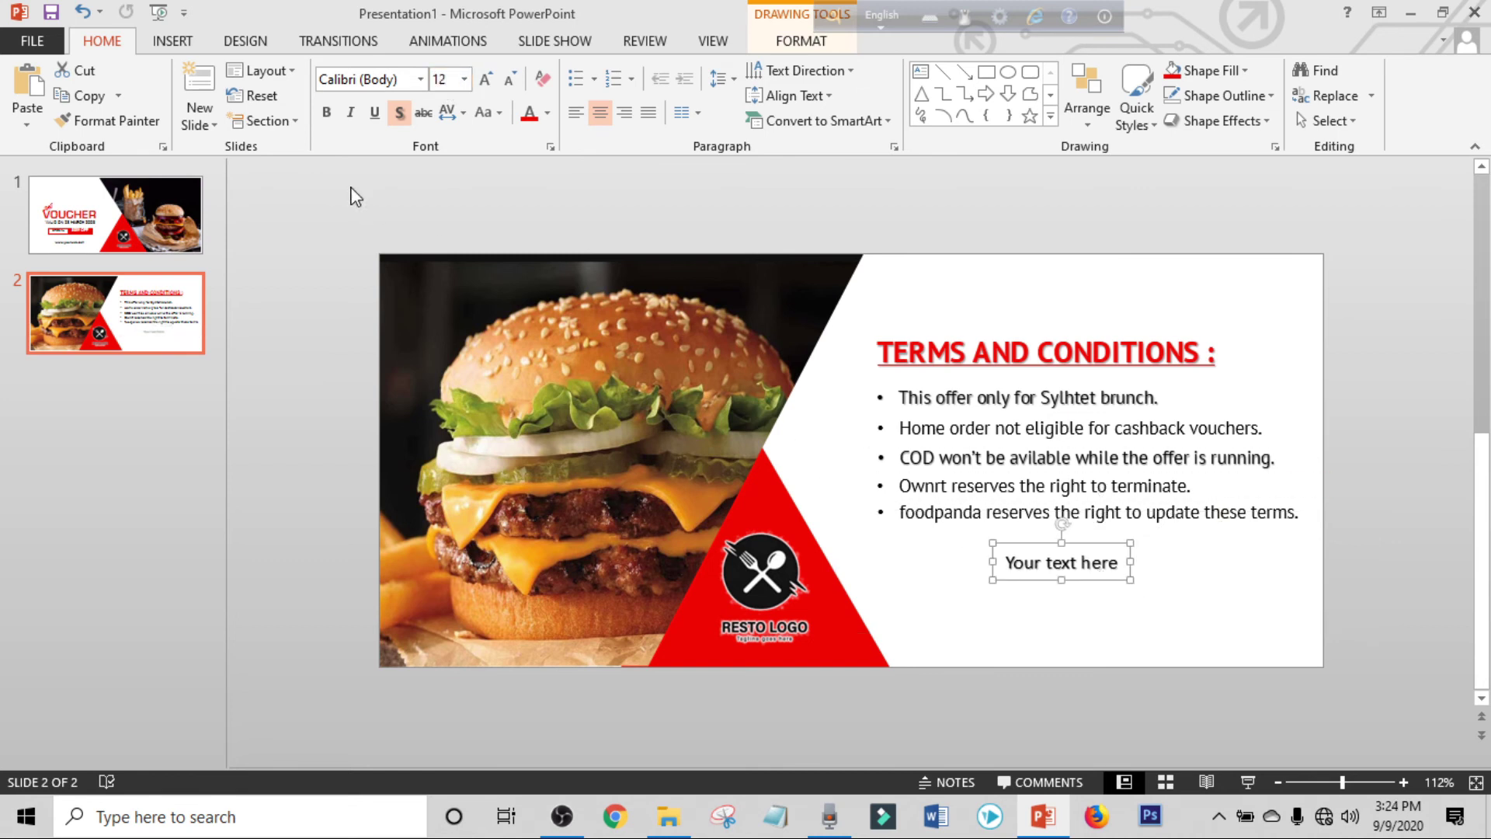
left_click(326, 111)
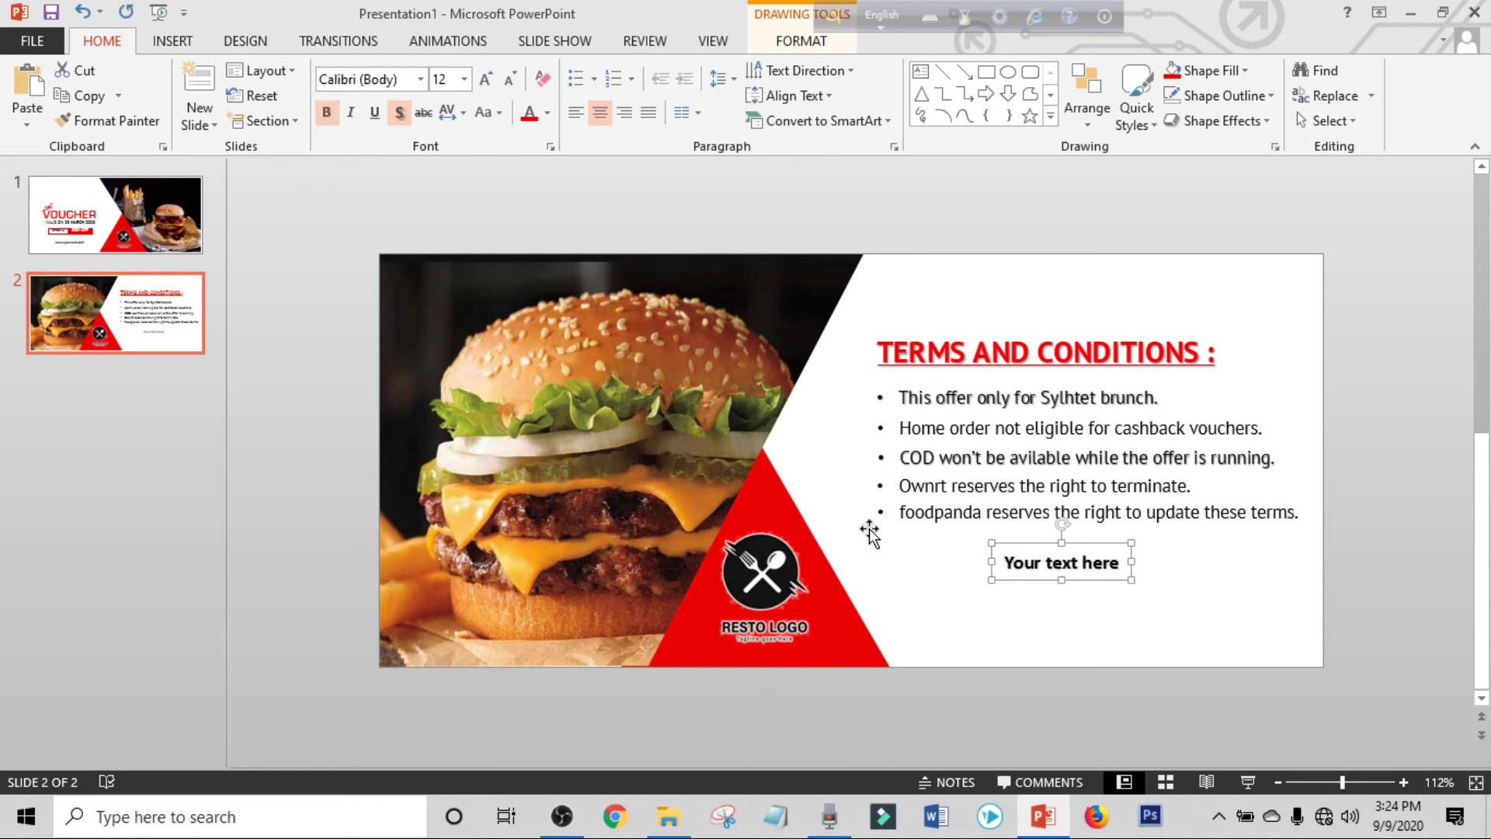
Replace the WordArt text with 'CONTACT HERE :'.
left_click(1028, 560)
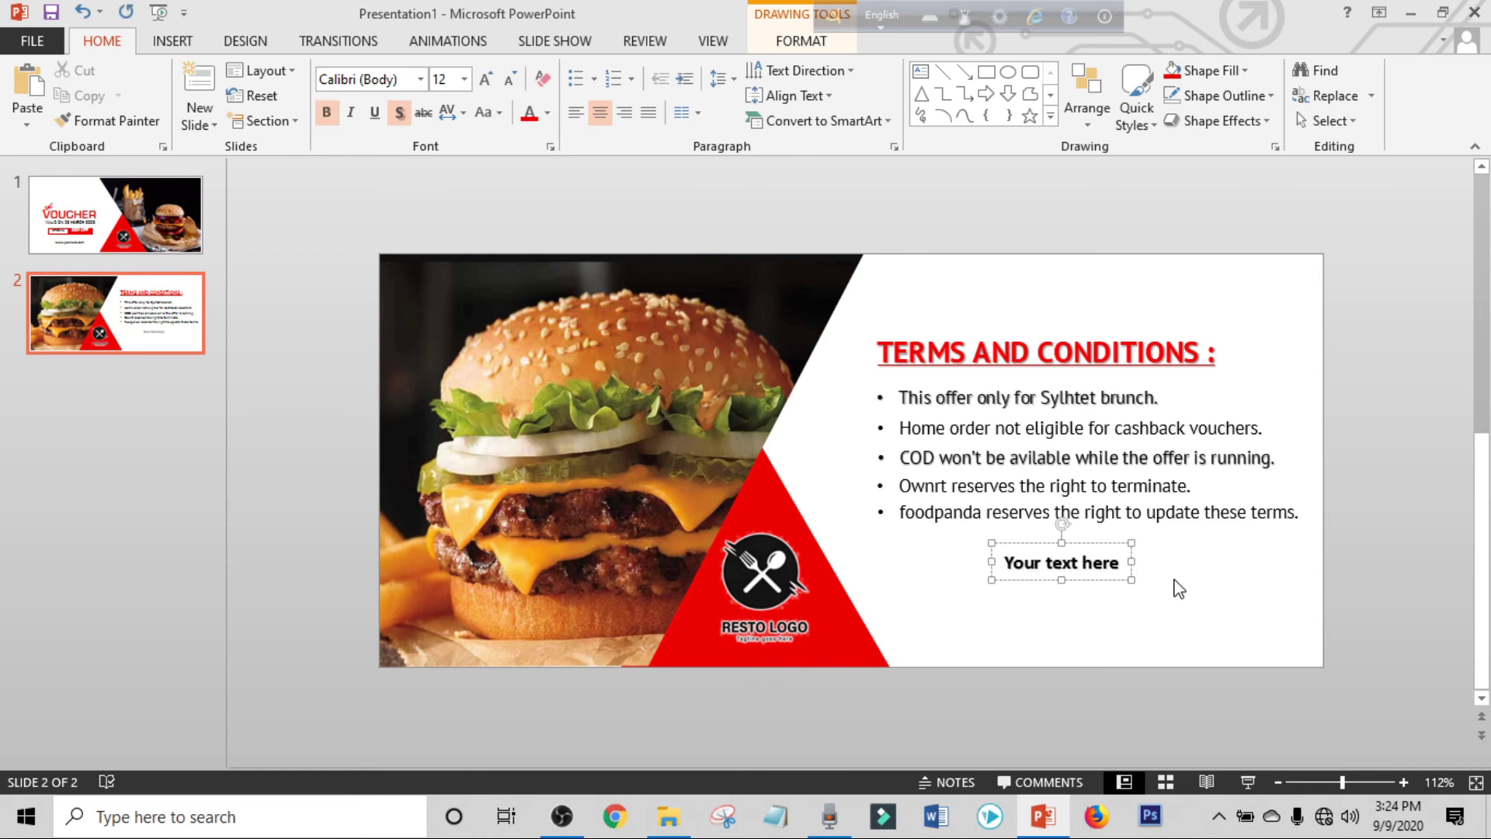
key("ctrl+a")
key("BackSpace")
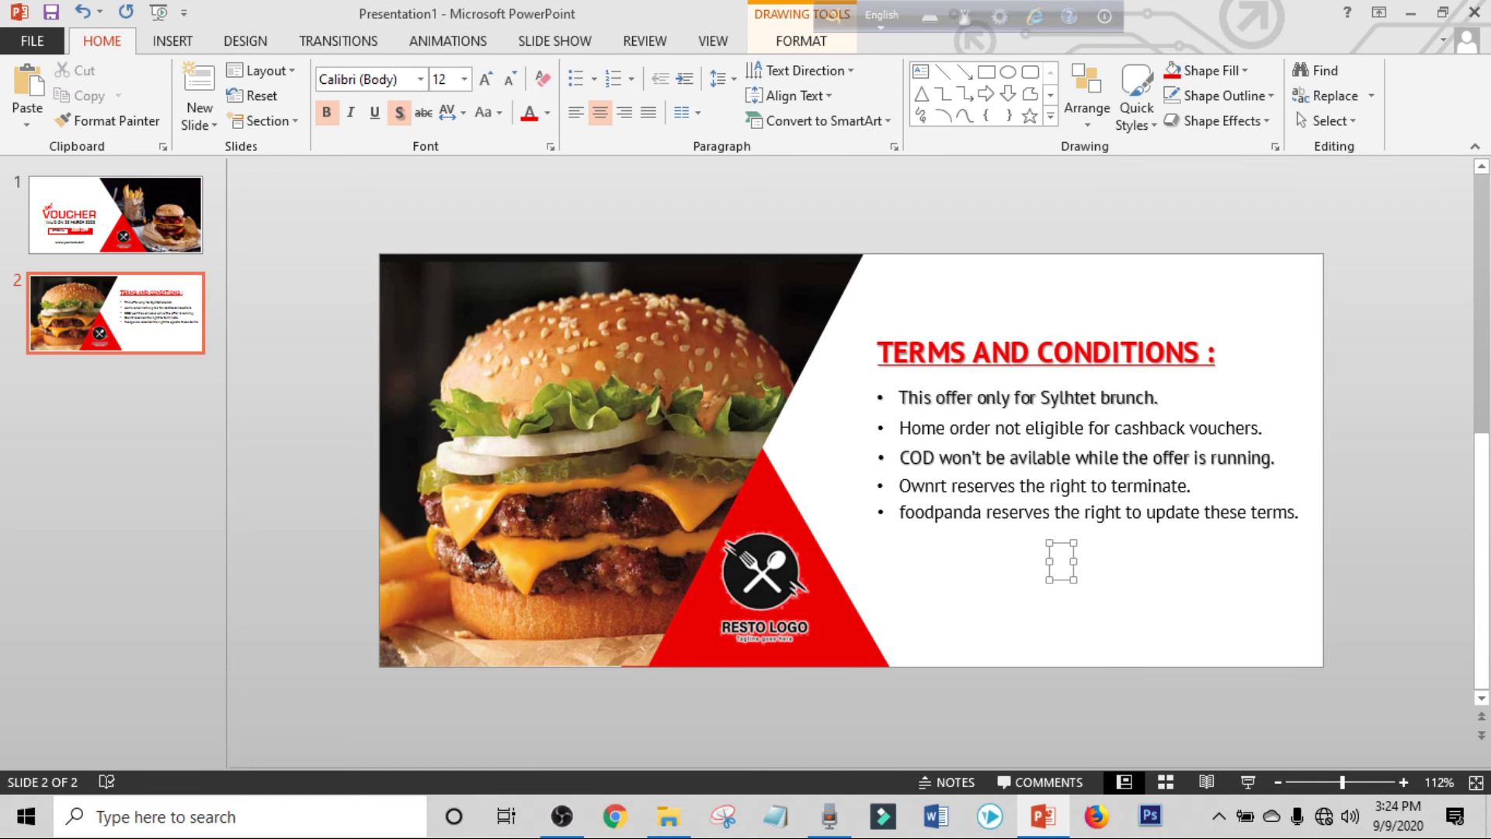
type("CONTACT HERE:")
key("Left")
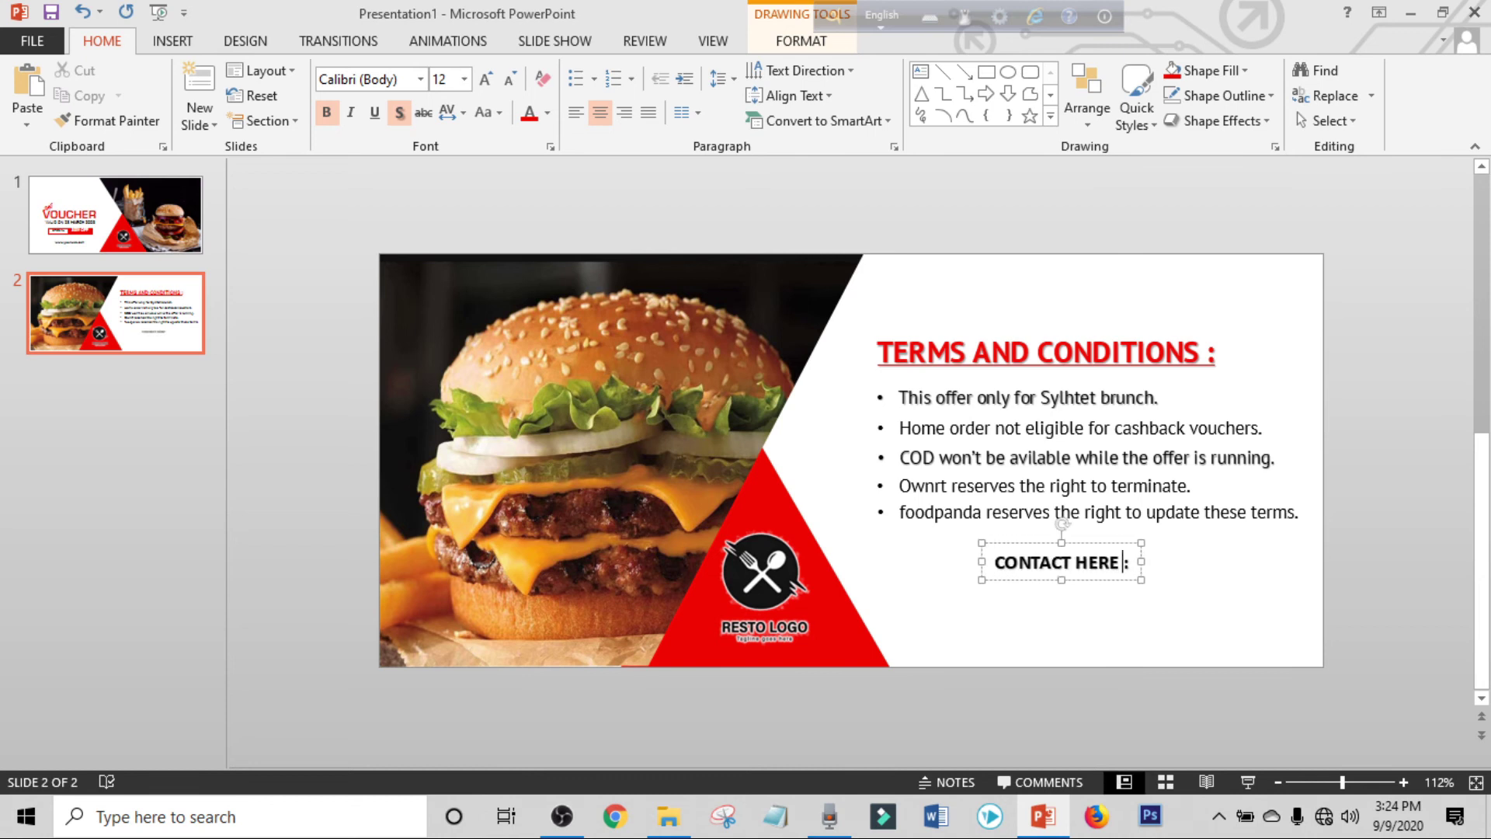
Set the CONTACT HERE heading in PT Sans and shift it slightly left.
left_click(1021, 546)
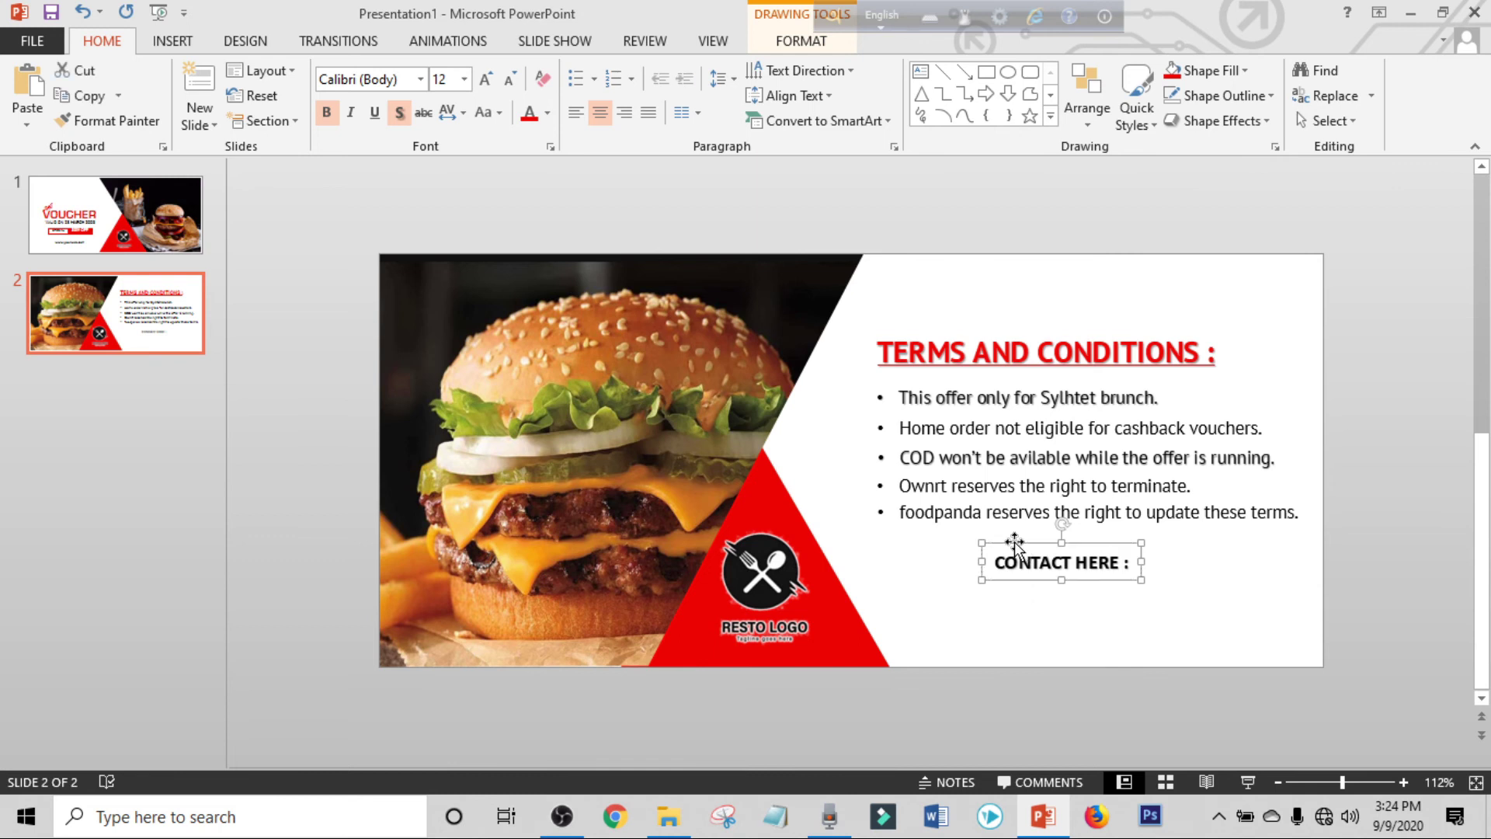
left_click(399, 78)
type("PT Sans")
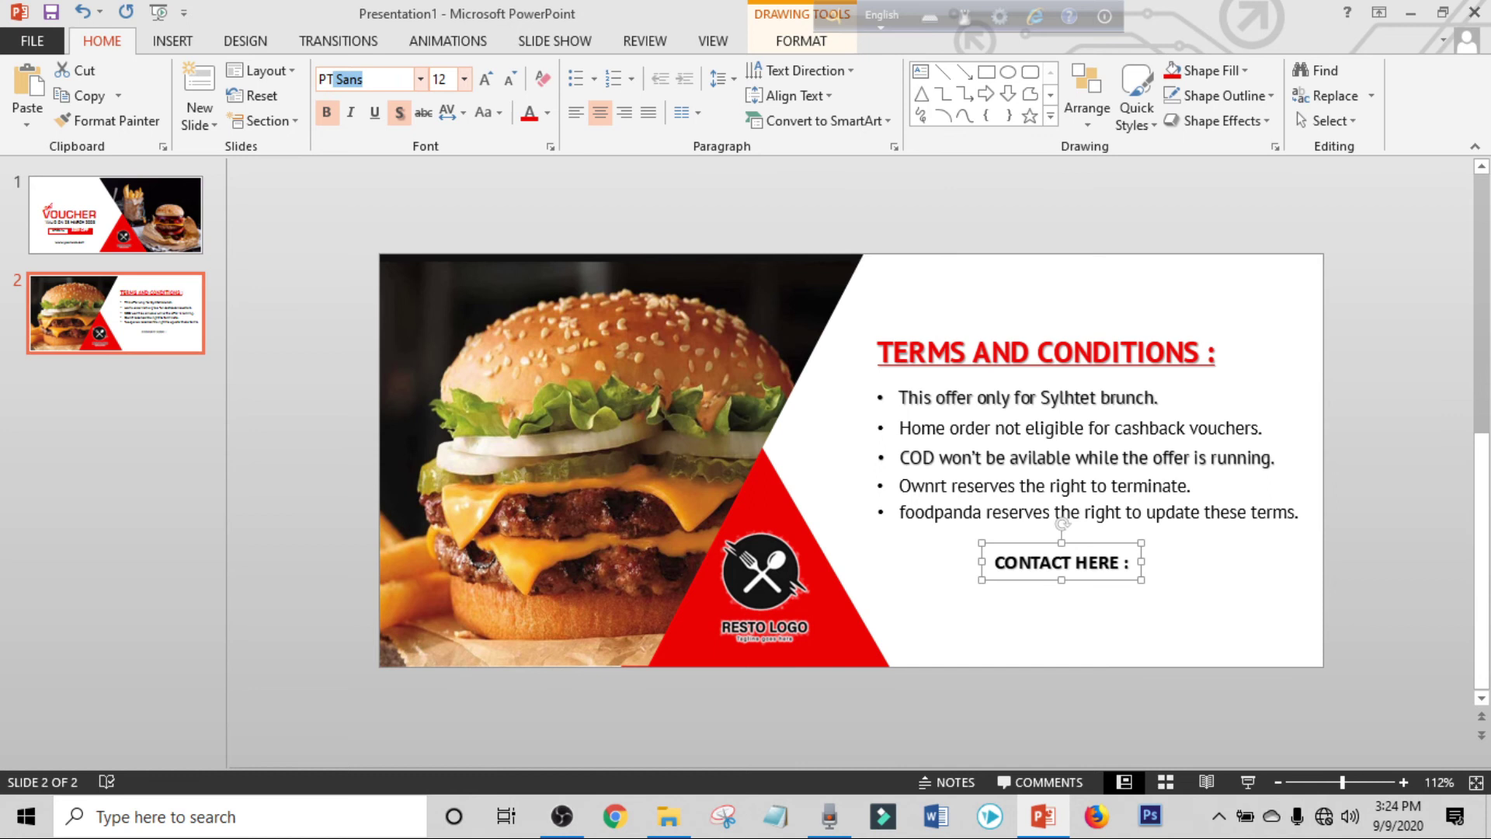
key("Return")
left_click_drag(1085, 548, 1017, 558)
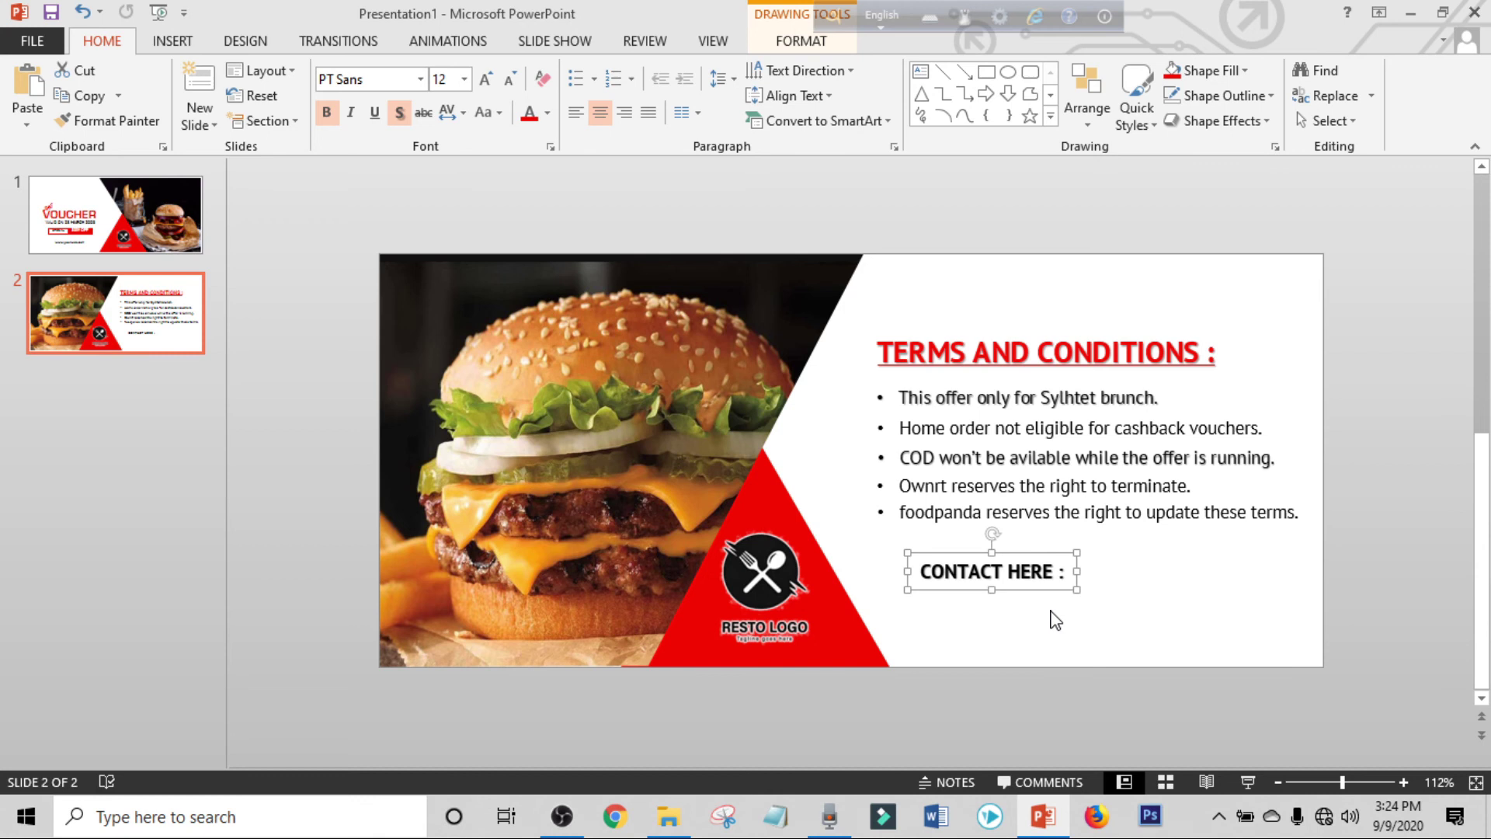
Duplicate the heading below it, unbold the copy, and replace its text with the phone number.
key("ctrl+d")
left_click_drag(1051, 609, 1041, 622)
left_click(329, 118)
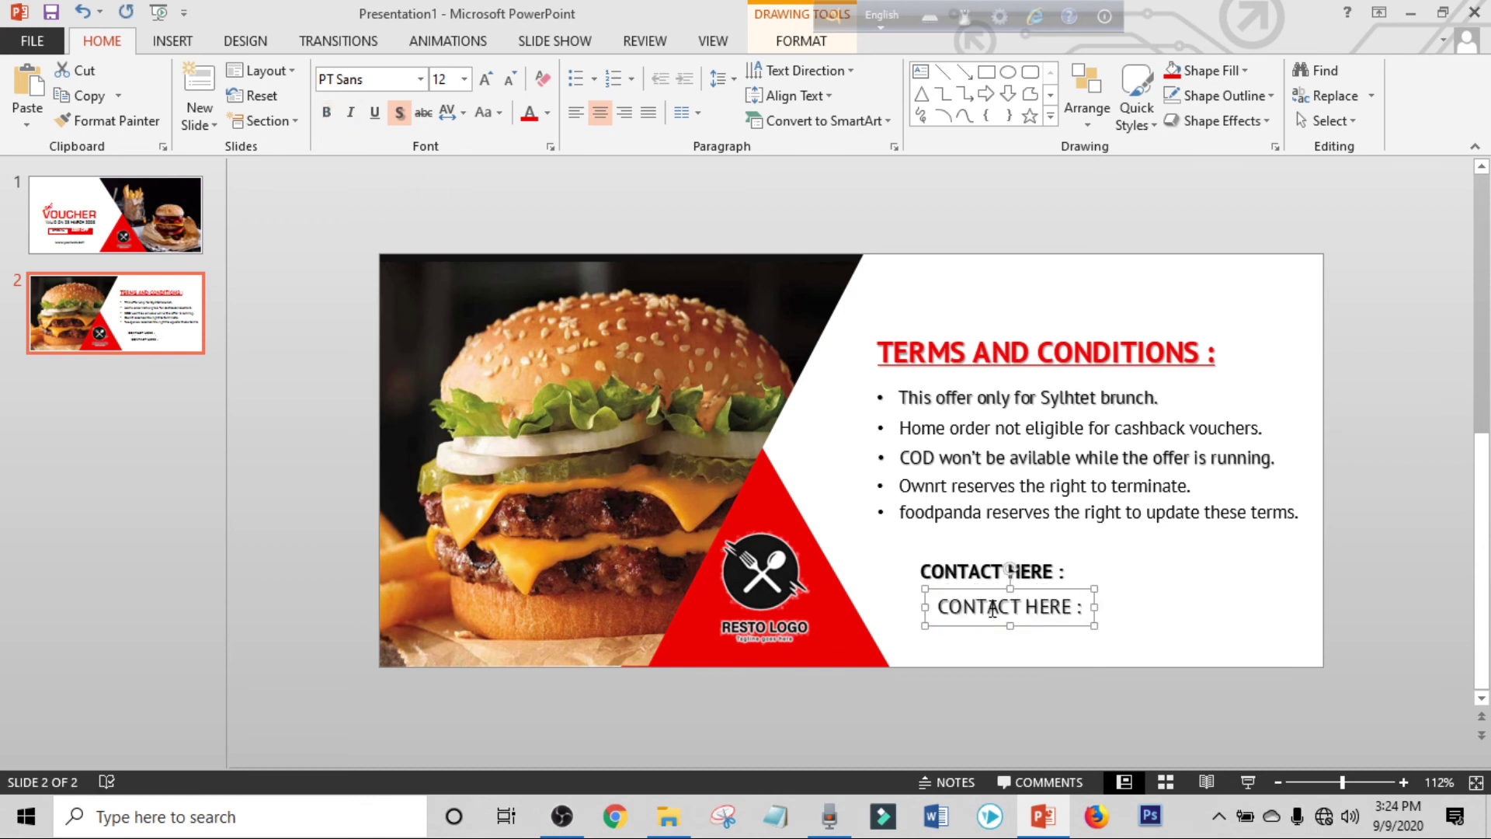
triple_click(985, 608)
key("BackSpace")
Colour the phone number red and size it to 18 pt.
left_click(1050, 625)
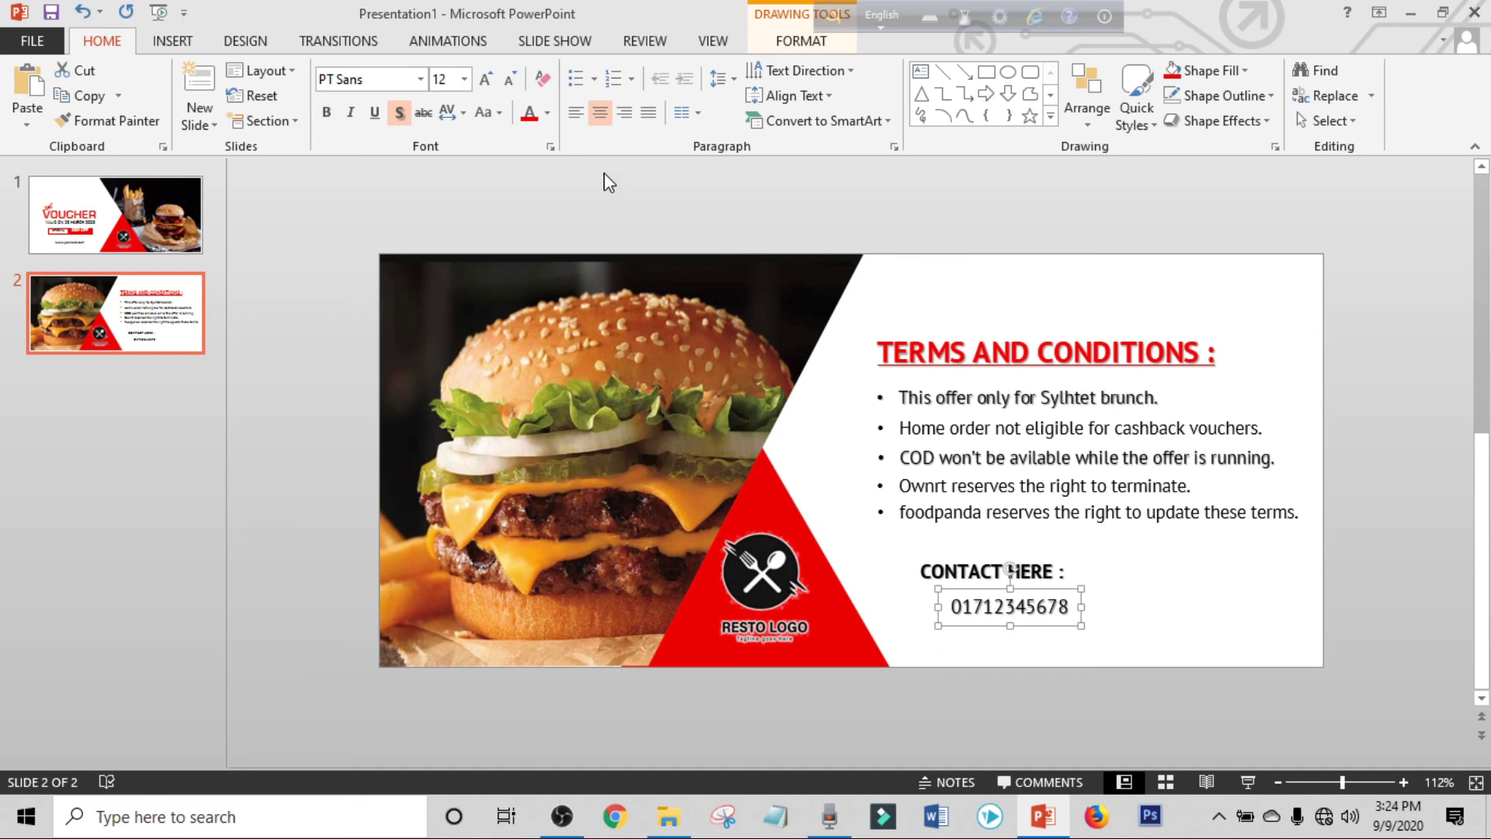
left_click(510, 79)
left_click(510, 79)
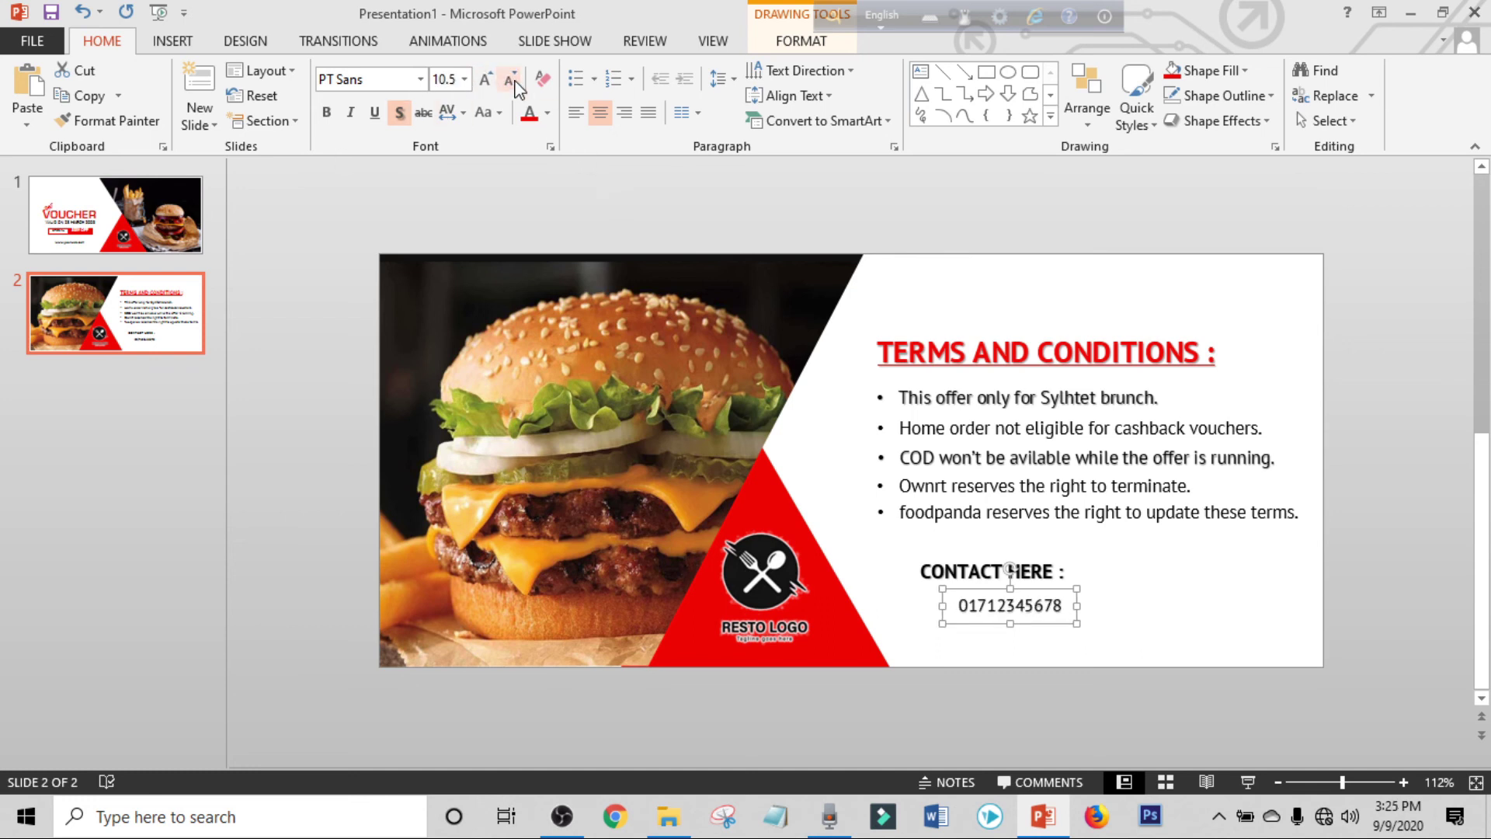
left_click(547, 113)
left_click(544, 281)
left_click(485, 80)
left_click(486, 79)
Align the phone number under the heading and drag a copy below it.
left_click(908, 571)
left_click(1058, 609)
left_click_drag(1059, 629, 1088, 616)
key("Up")
key("Up")
key("Up")
key("Up")
key("Up")
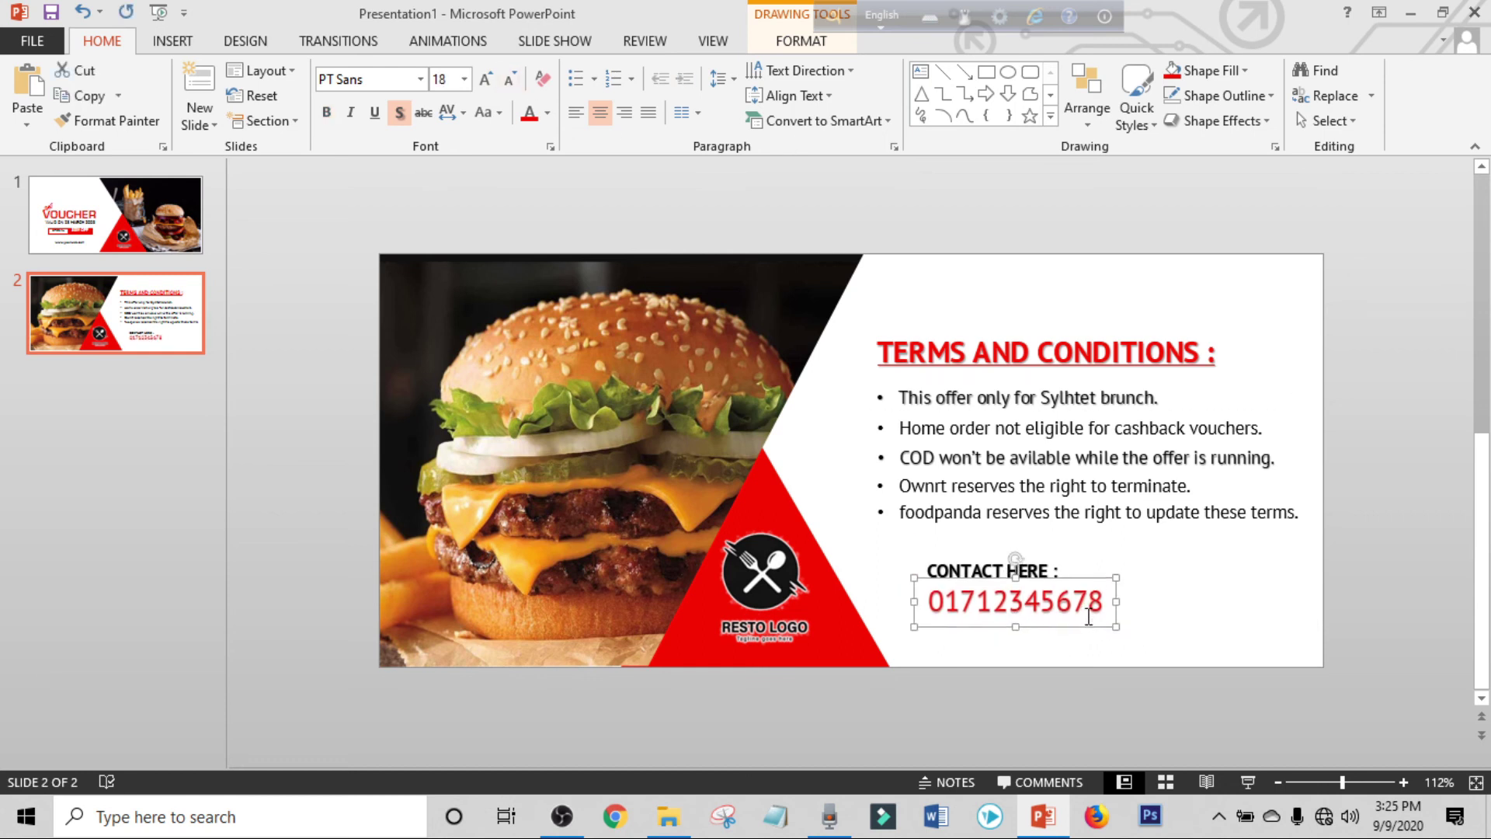
key("Up")
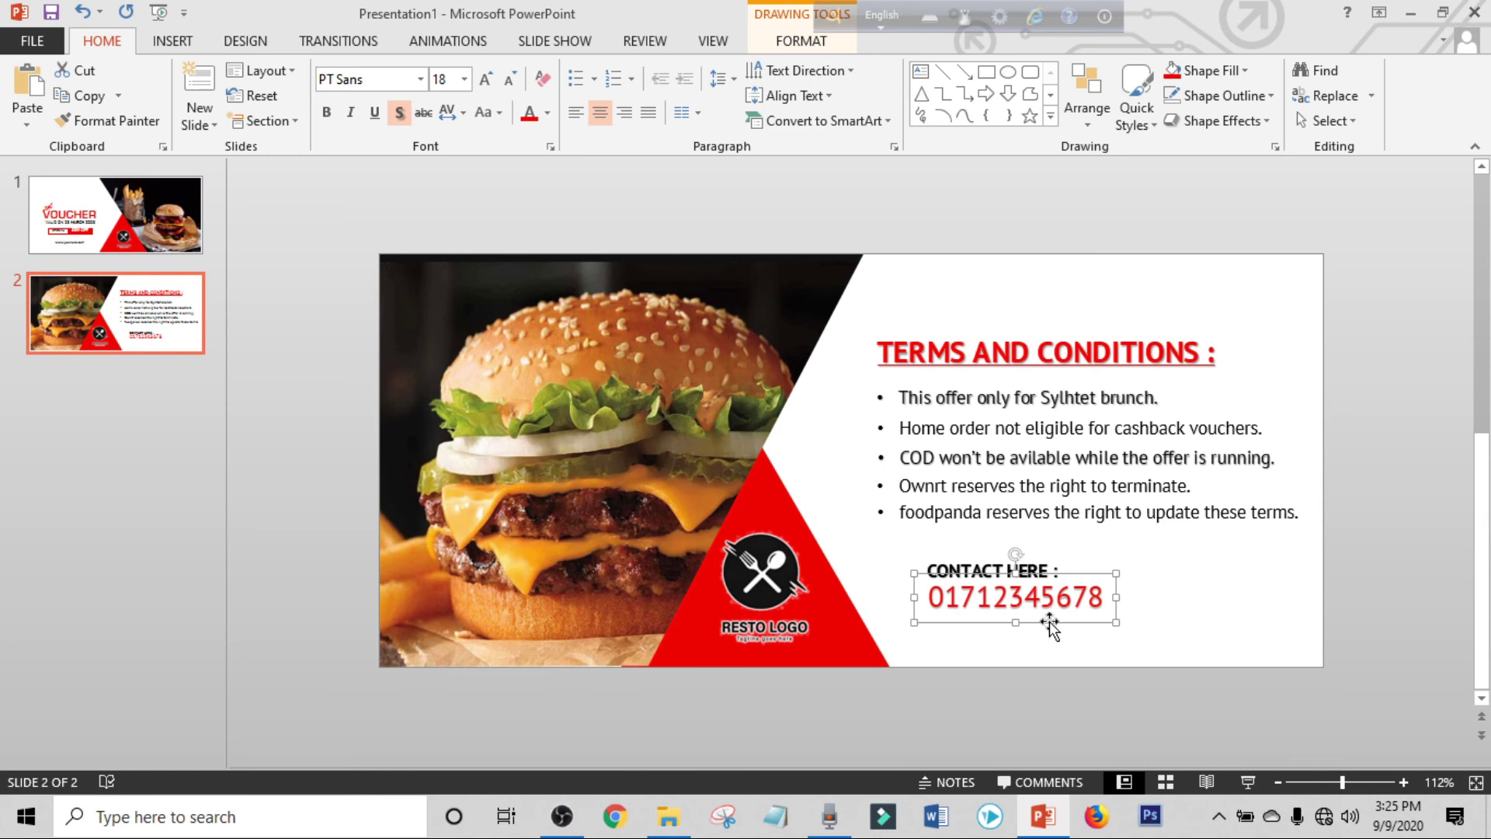
left_click_drag(1053, 626, 1054, 647)
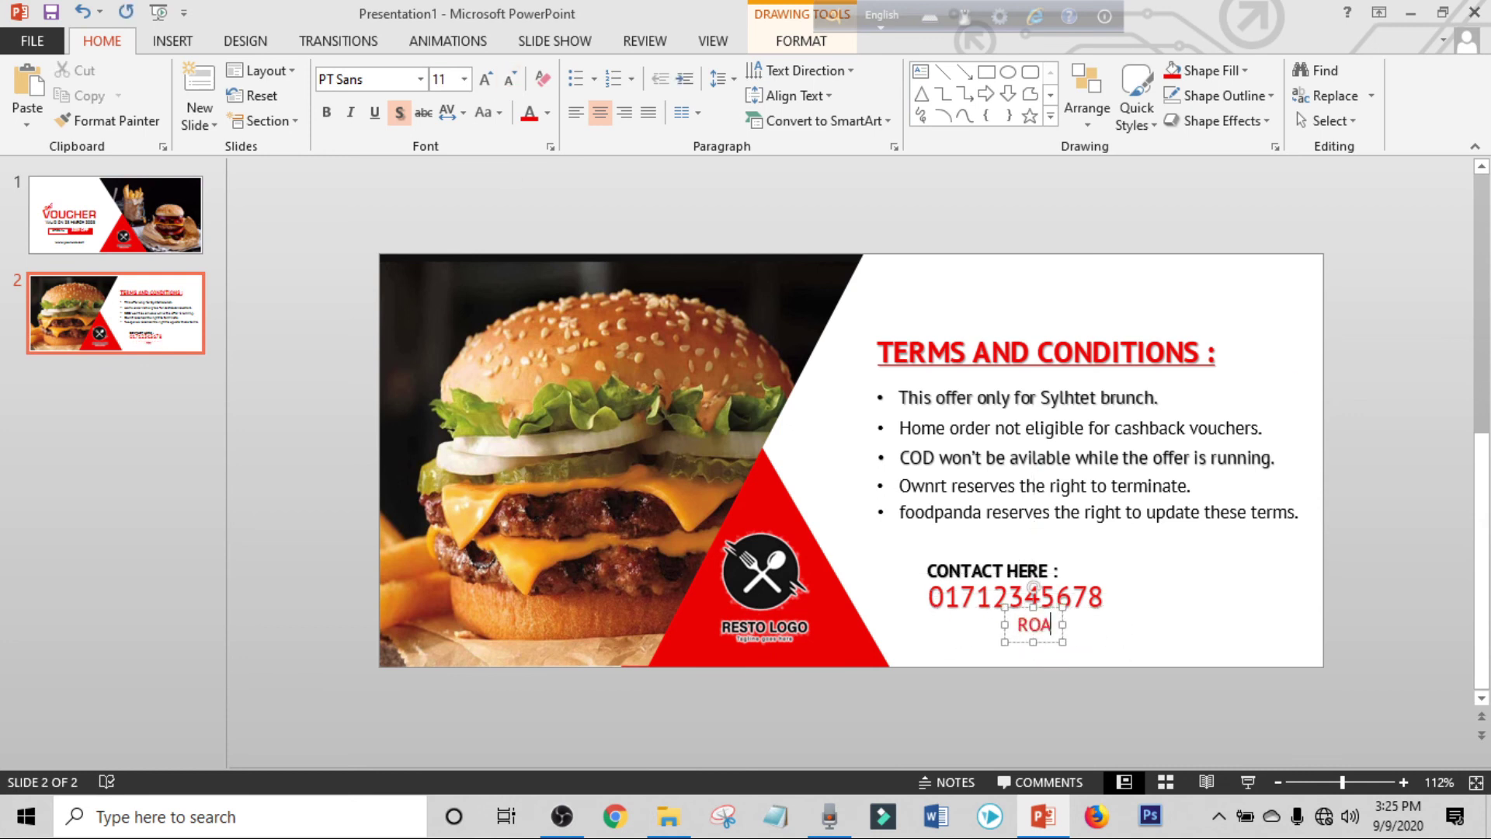
Enter the address in the copied box, make it black and smaller, below the number.
key("ctrl+a")
left_click(547, 113)
left_click(552, 160)
key("ctrl+bracketleft")
key("ctrl+bracketleft")
key("ctrl+bracketleft")
left_click_drag(1049, 626, 1045, 636)
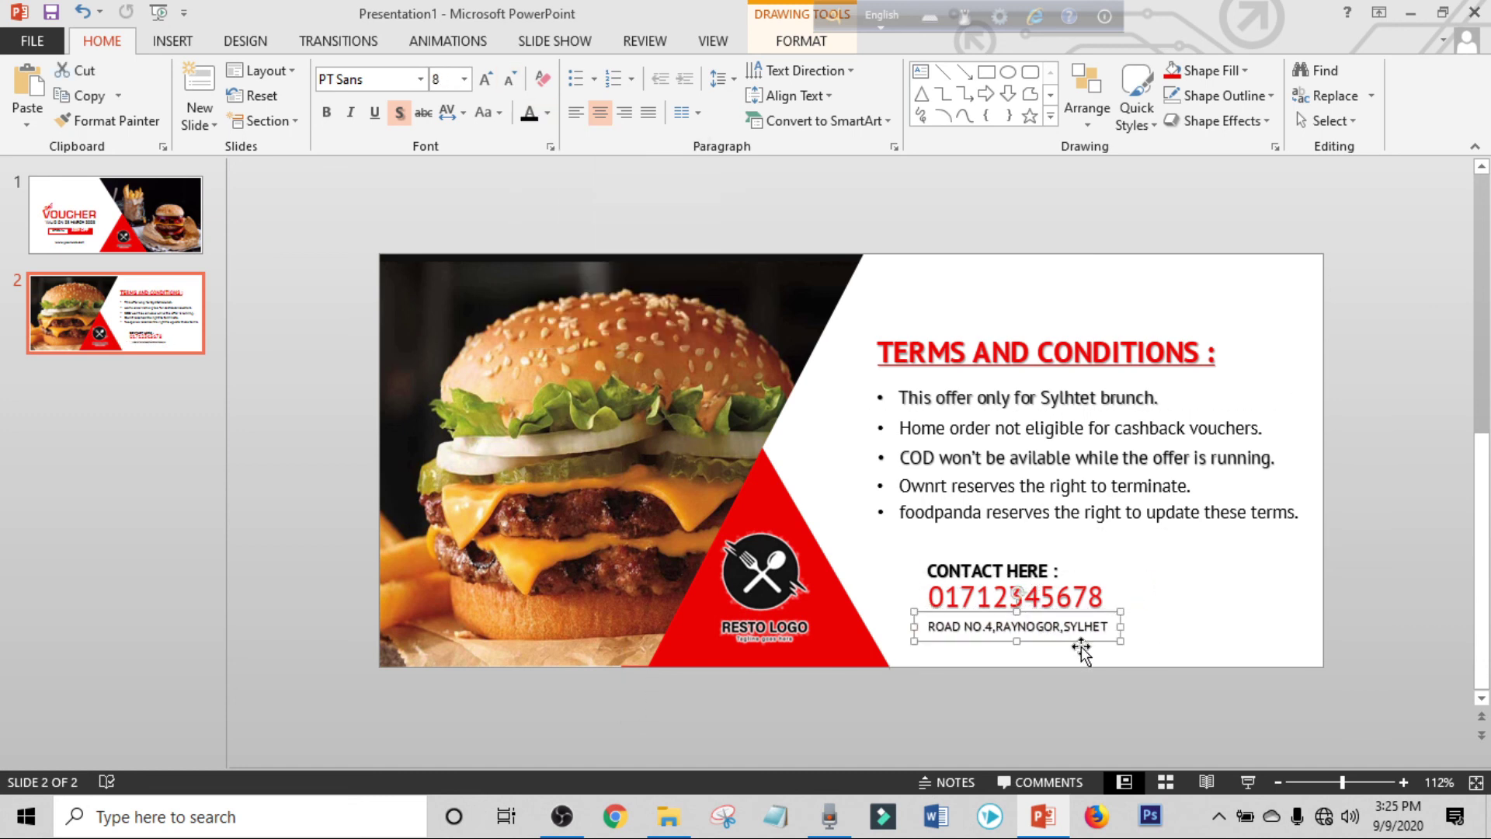
left_click(1192, 647)
Bold the phone number, reduce its size, and shift the contact block left.
left_click(1088, 575)
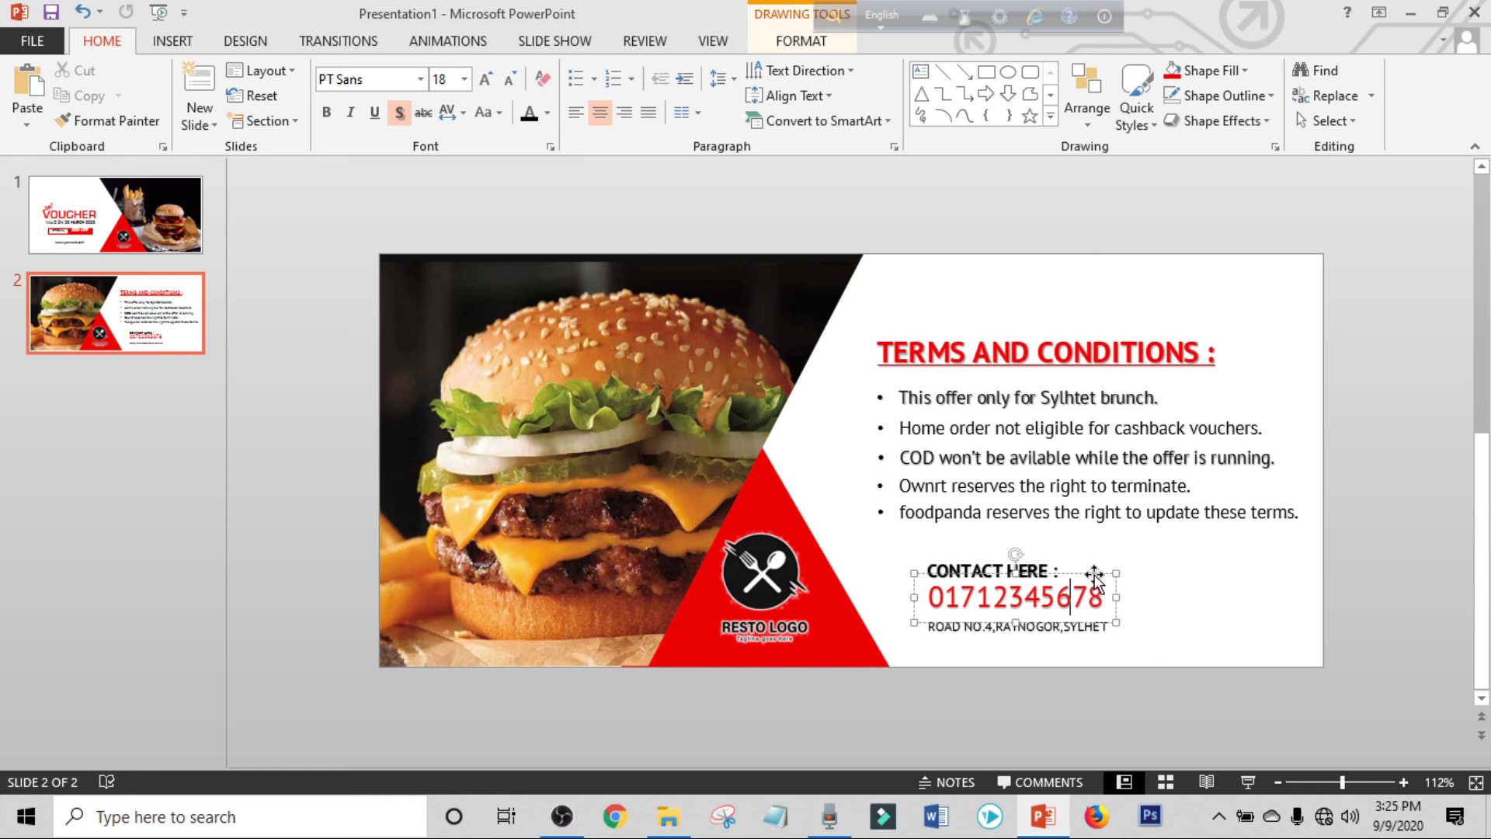
key("ctrl+b")
key("ctrl+bracketleft")
key("ctrl+bracketleft")
key("ctrl+bracketleft")
key("ctrl+bracketleft")
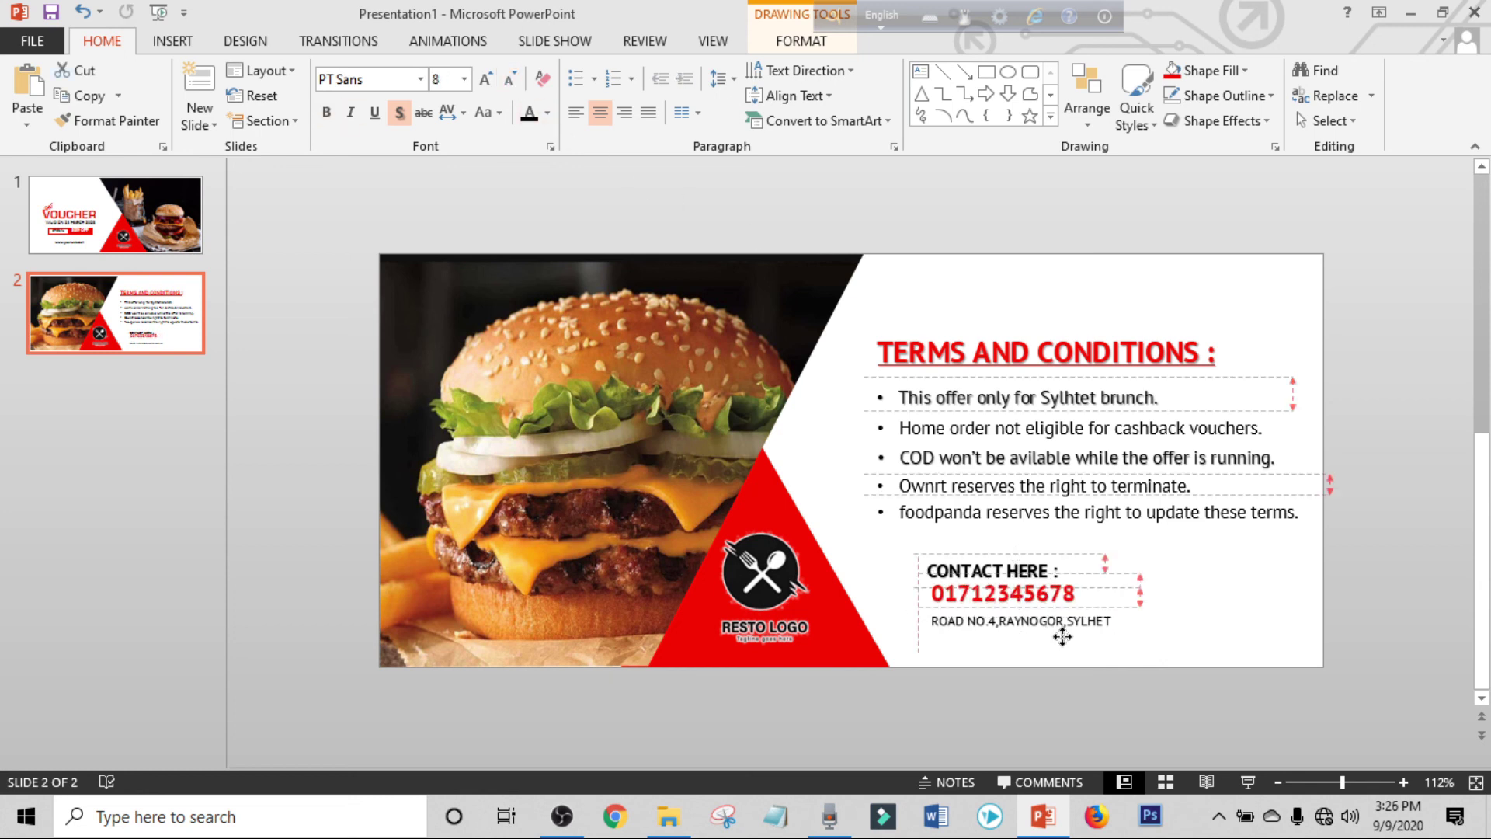
left_click_drag(1060, 584, 1044, 577)
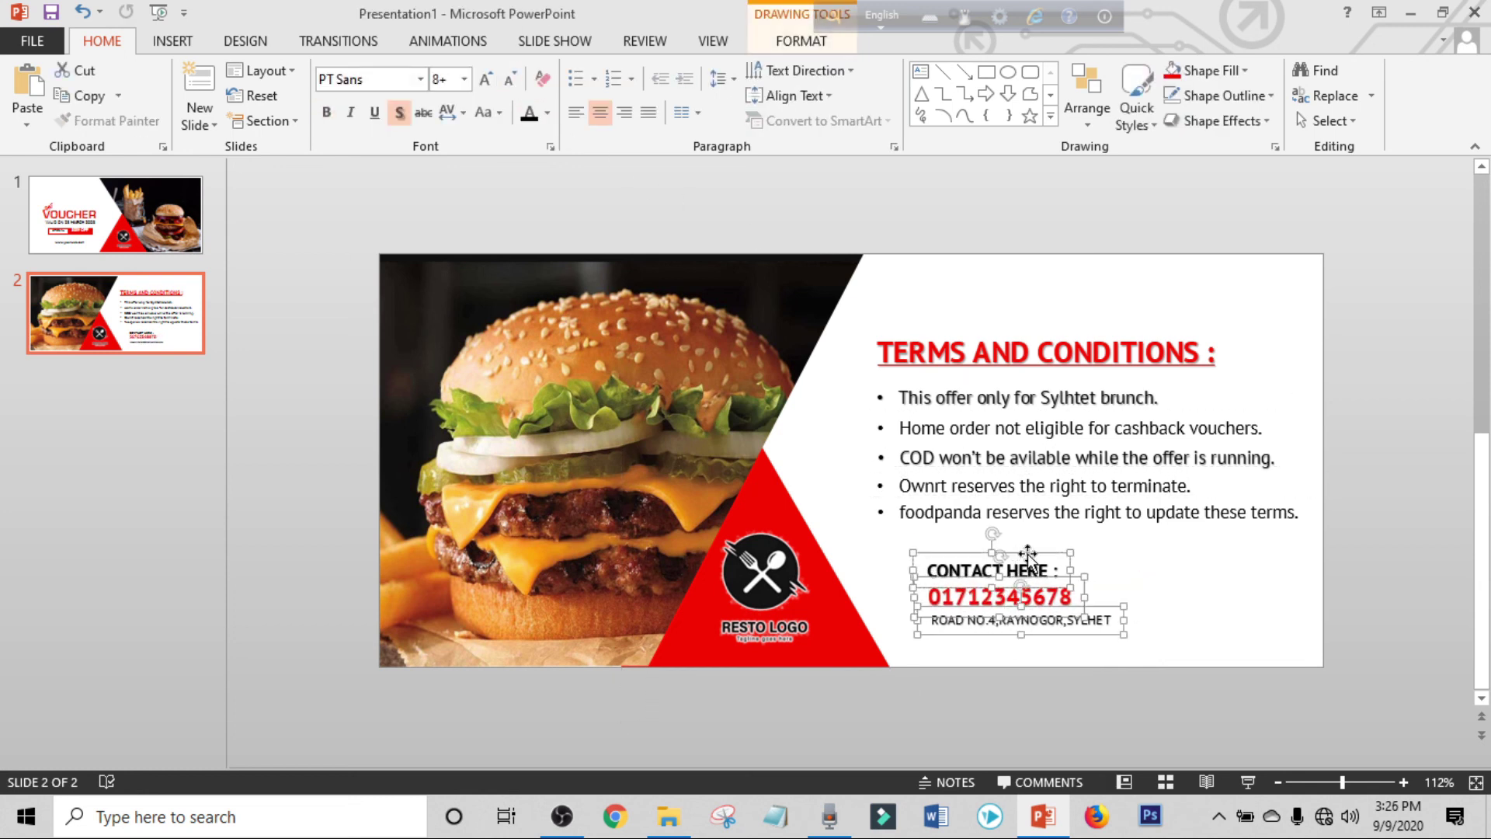
left_click(1216, 573)
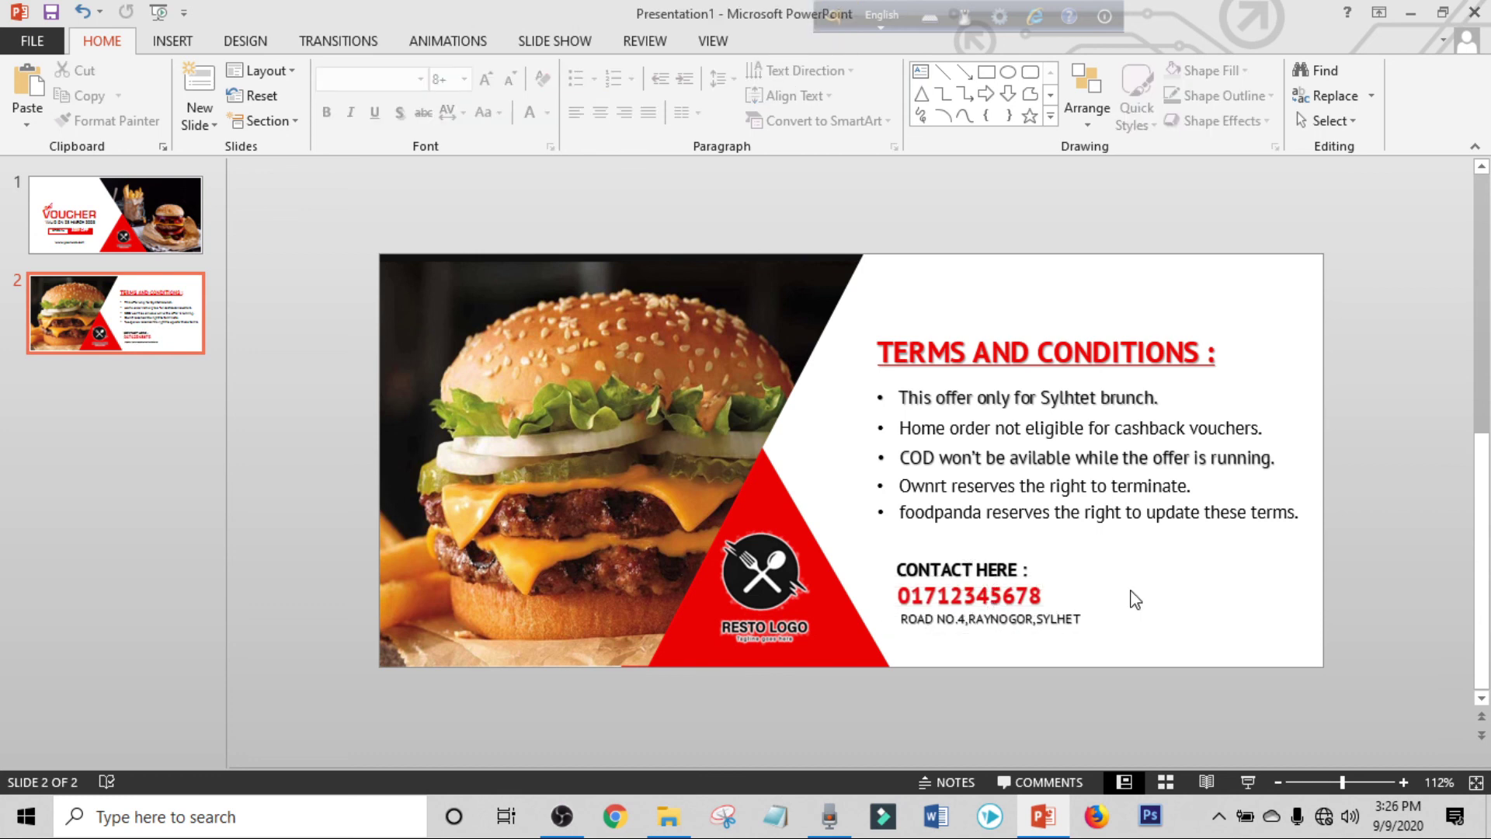
Preview slide 2 as a full-screen slide show, then end the show.
left_click(1250, 779)
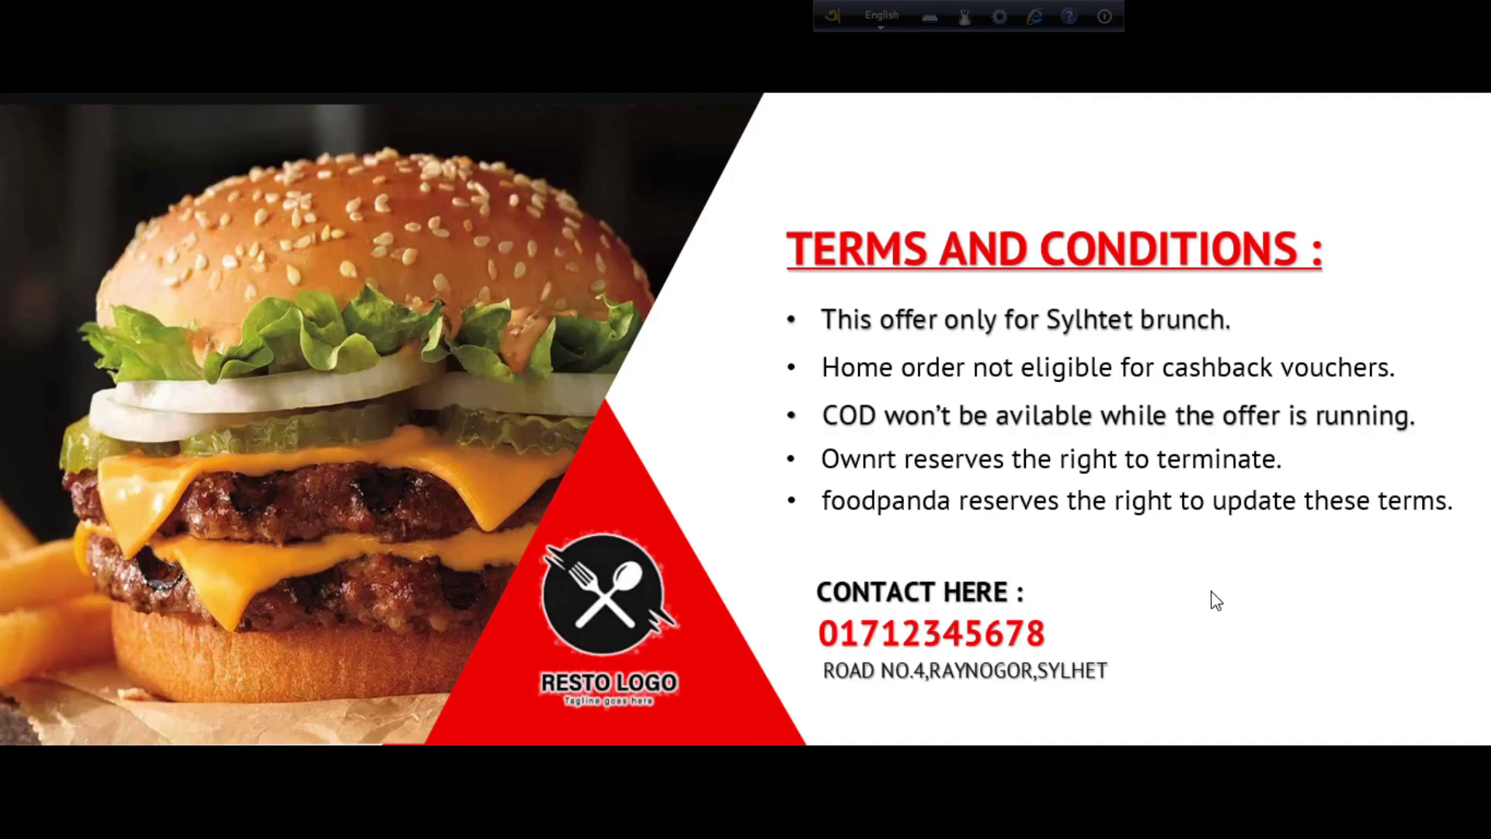
right_click(1216, 599)
left_click(1266, 577)
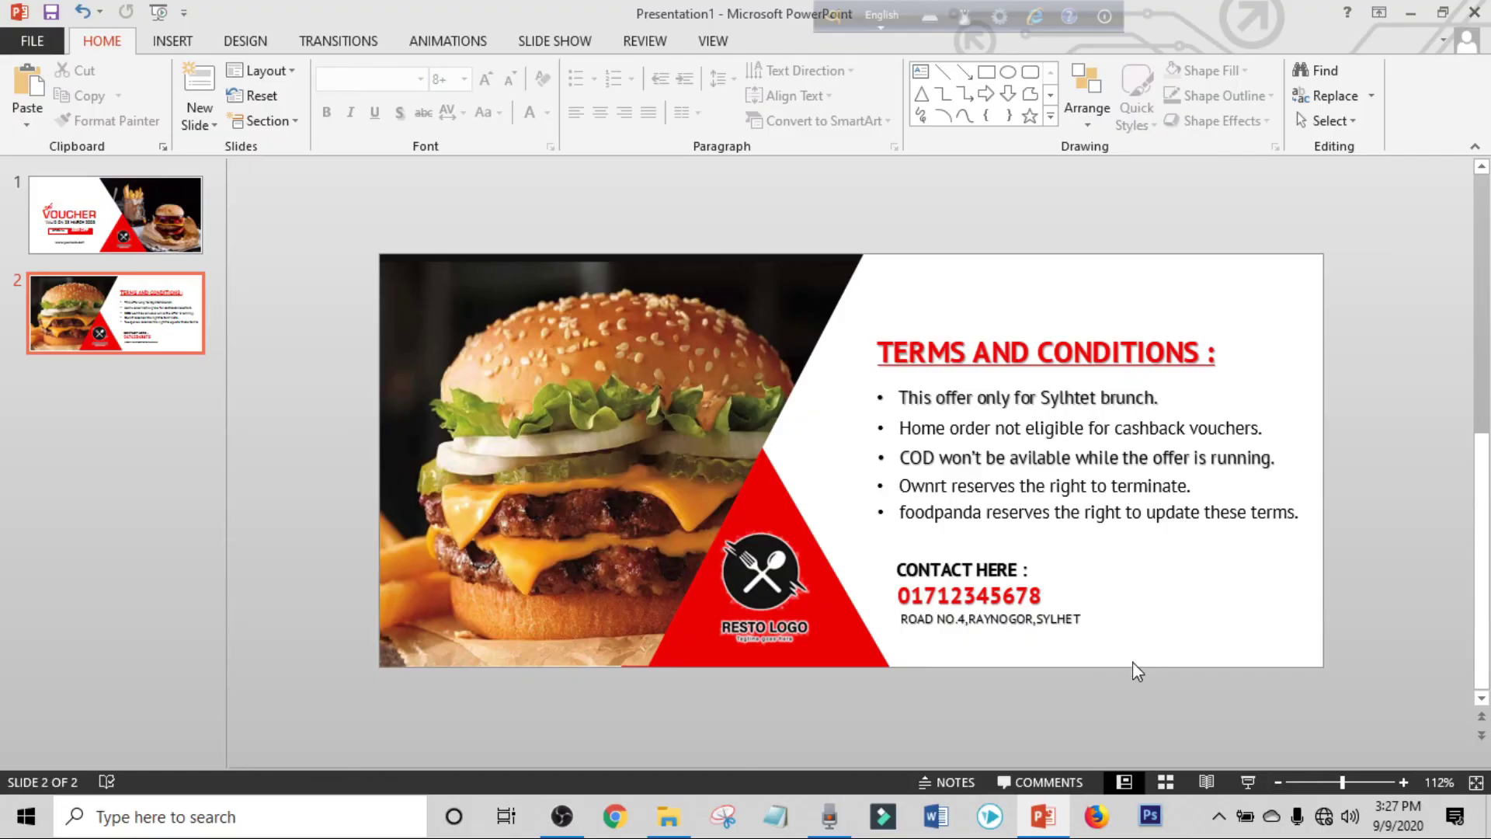
scroll(334, 349, "up", 1)
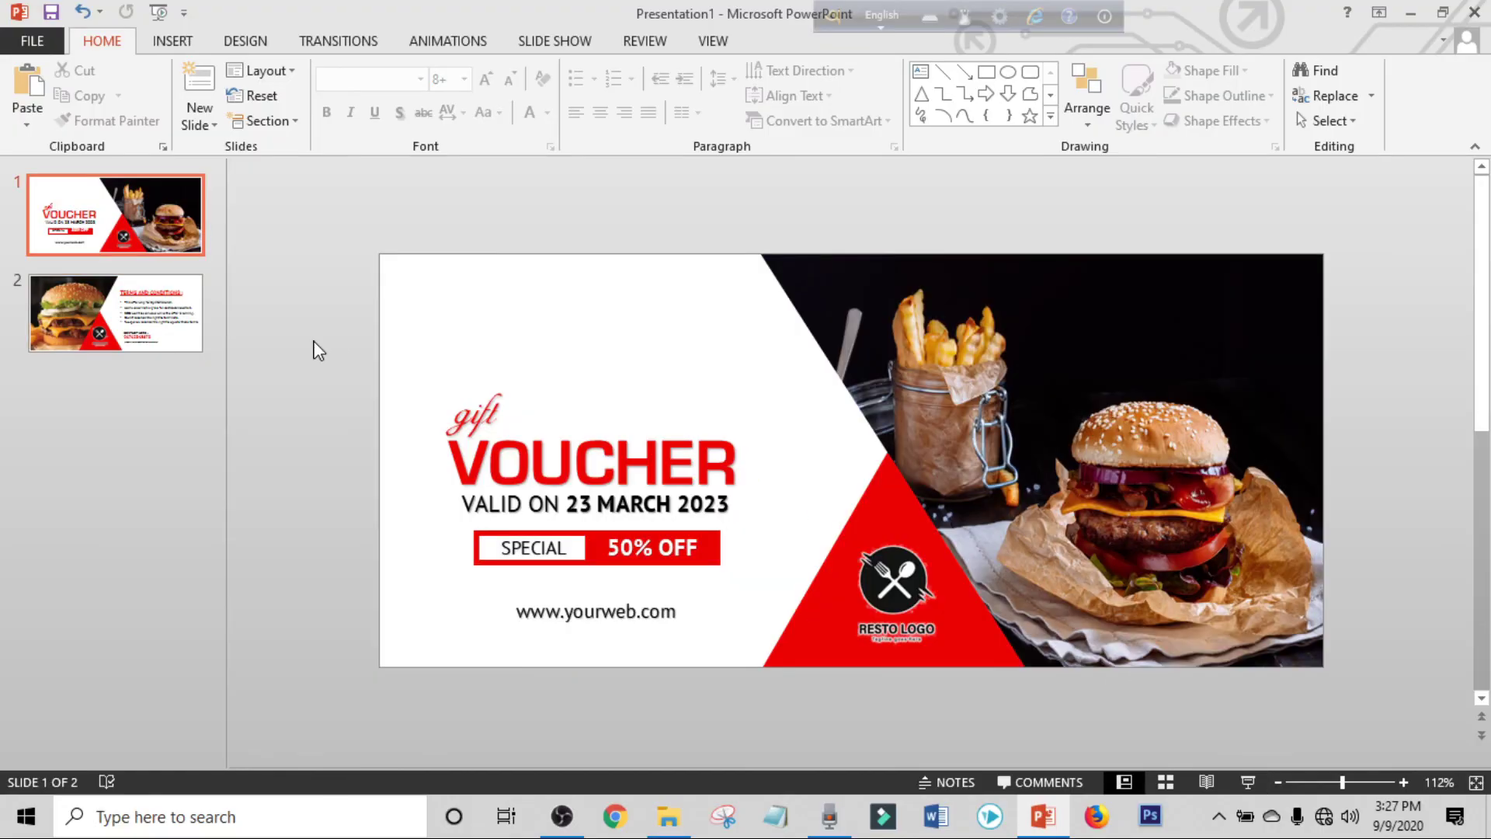
Choose JPEG as the export file type from the Export page.
left_click(41, 44)
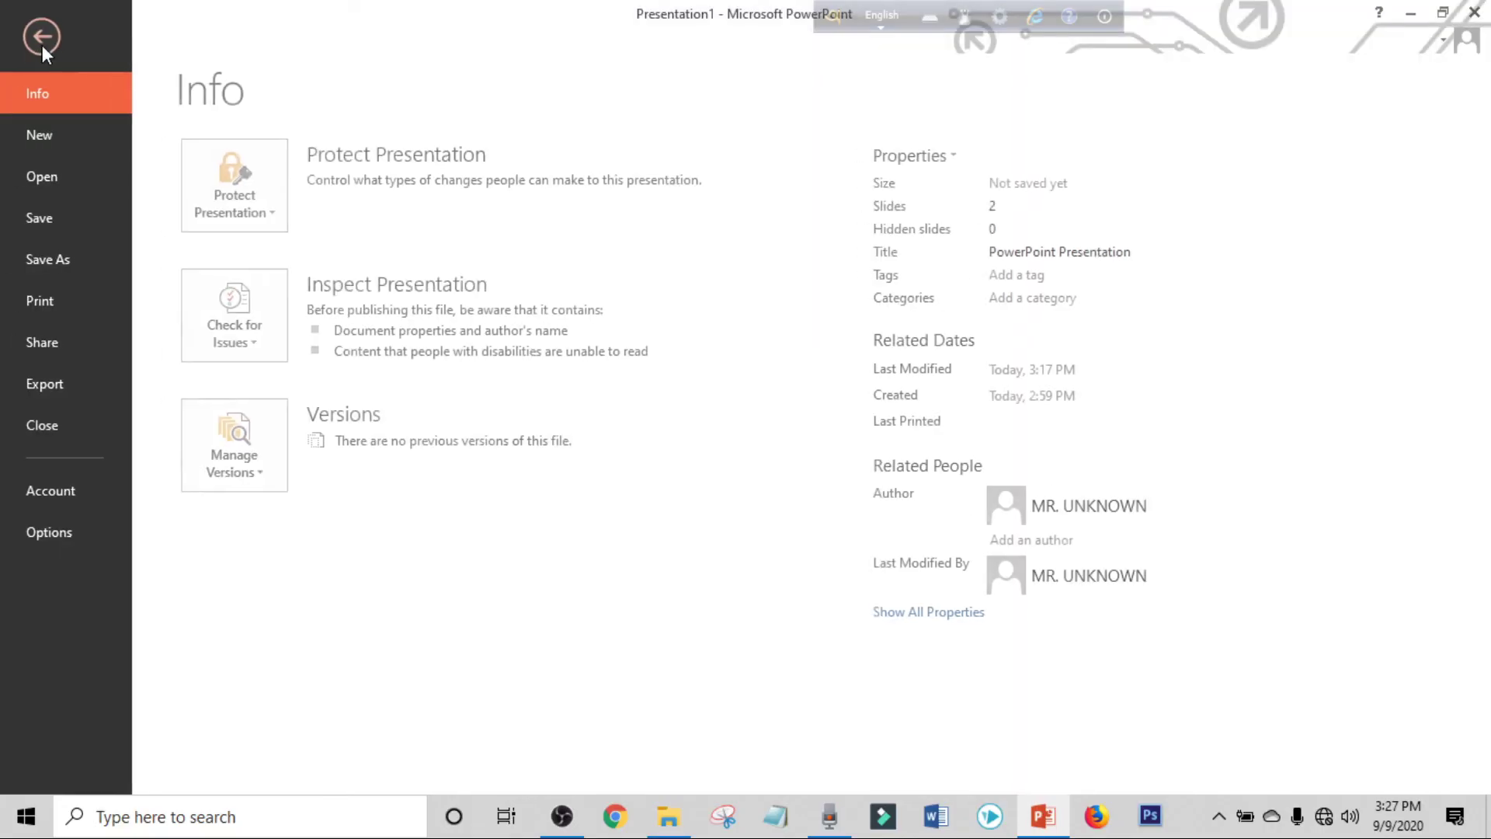
left_click(55, 381)
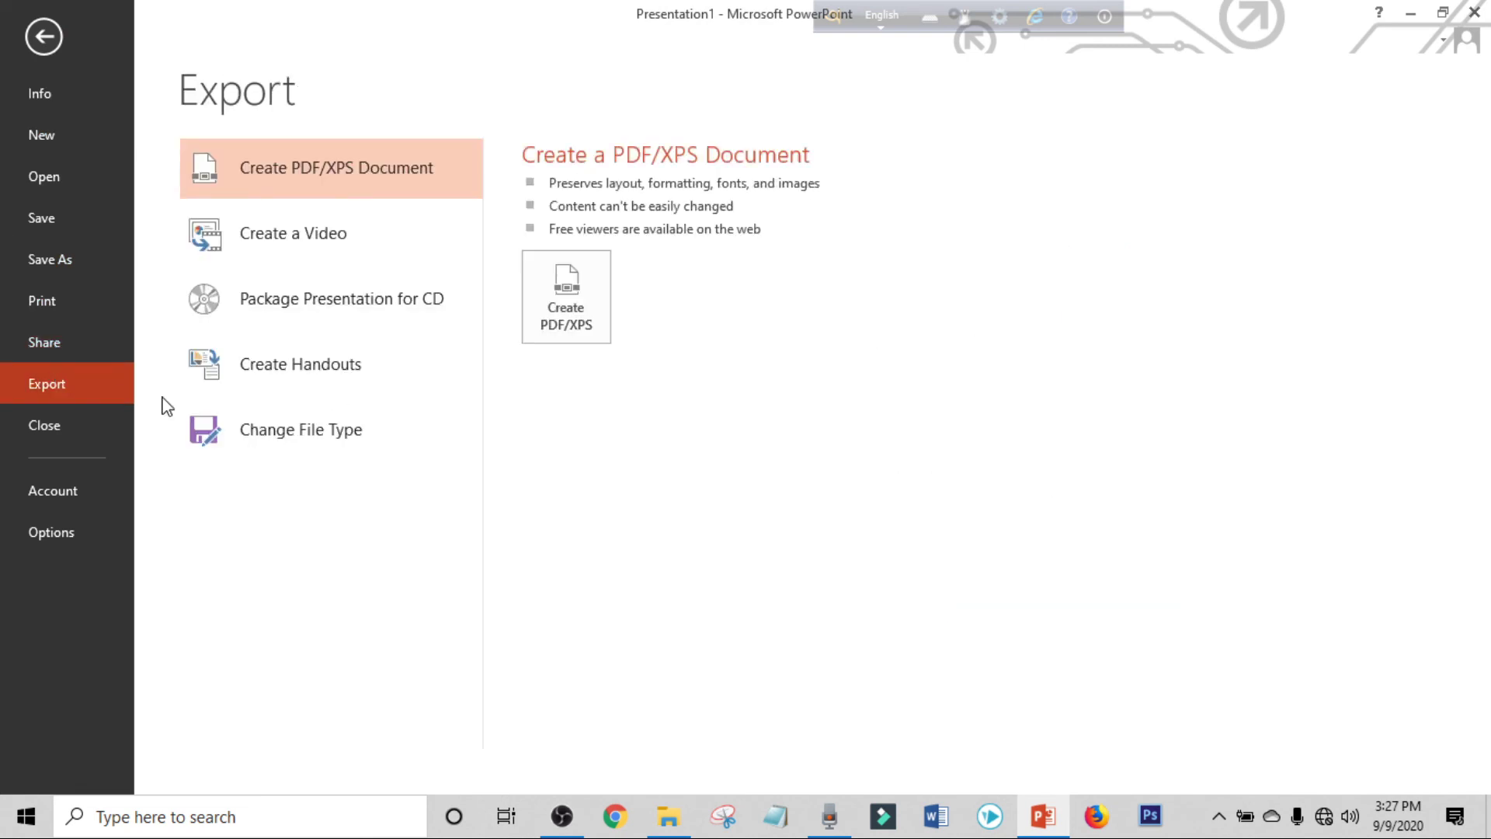
left_click(301, 450)
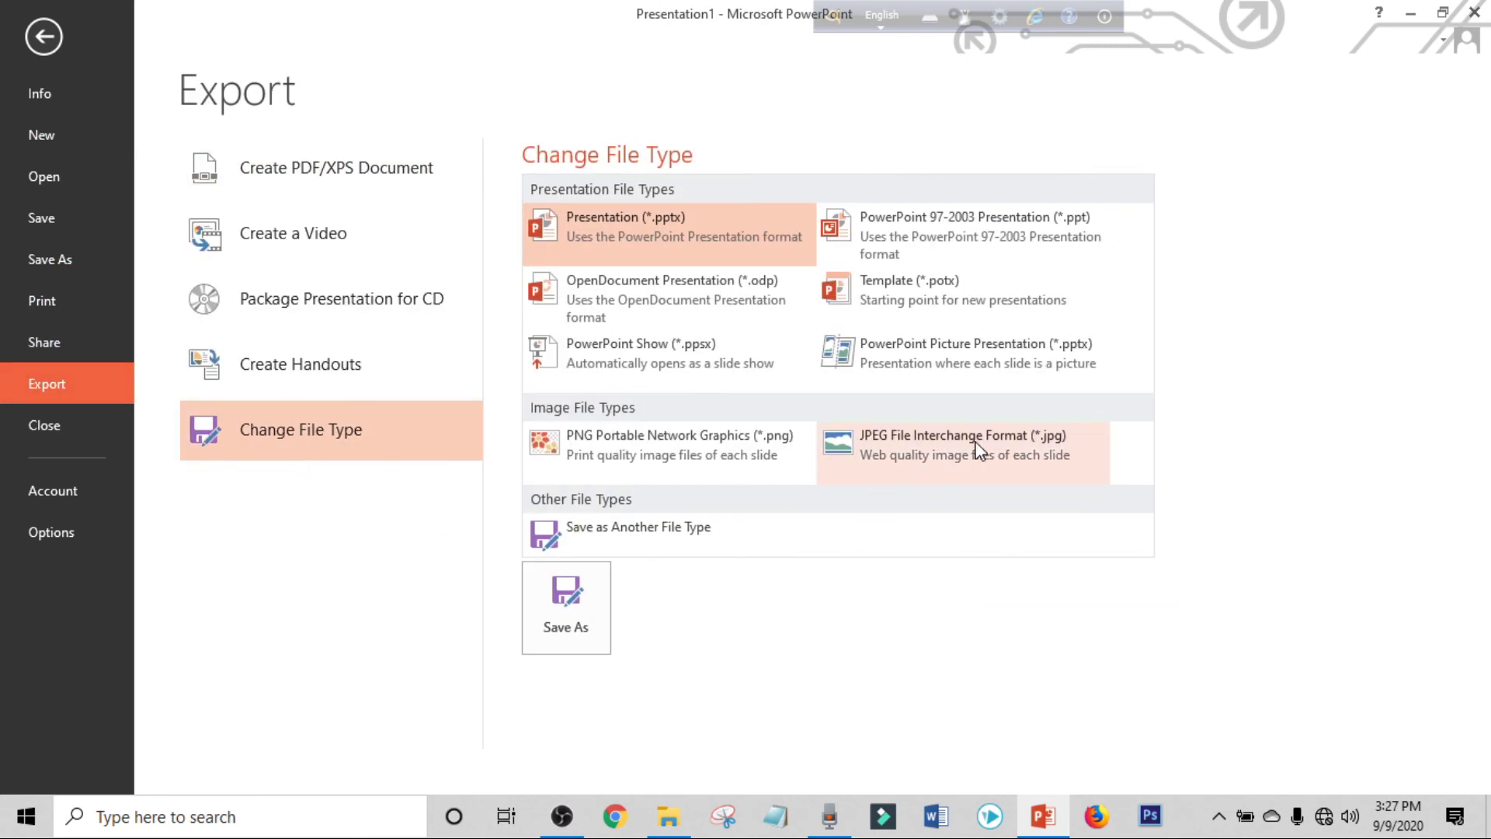
left_click(582, 619)
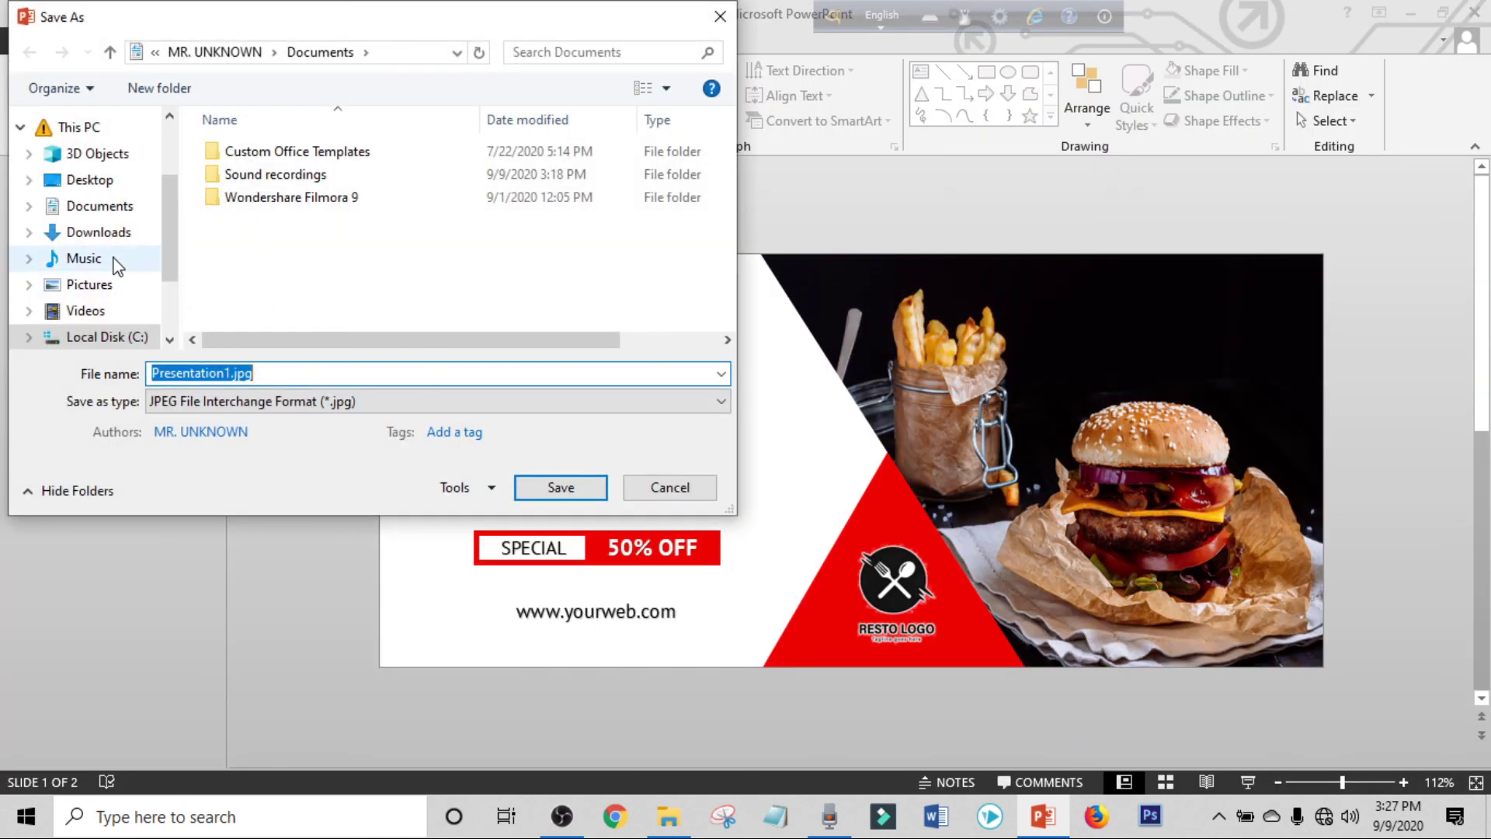
Save all slides as 'GIFT CARD' JPEGs in the Pictures folder.
left_click(84, 258)
left_click(101, 286)
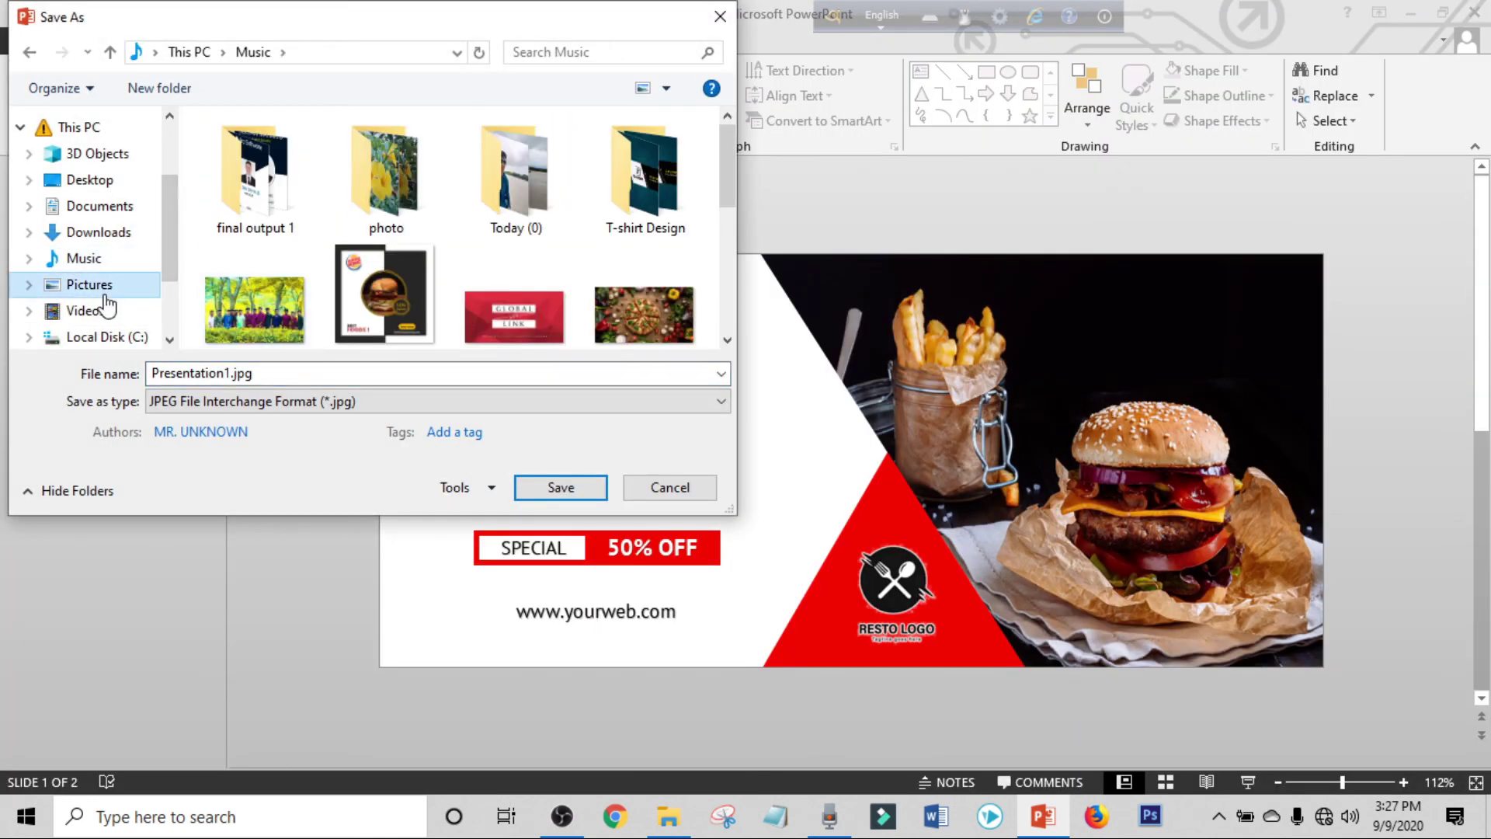
key("BackSpace")
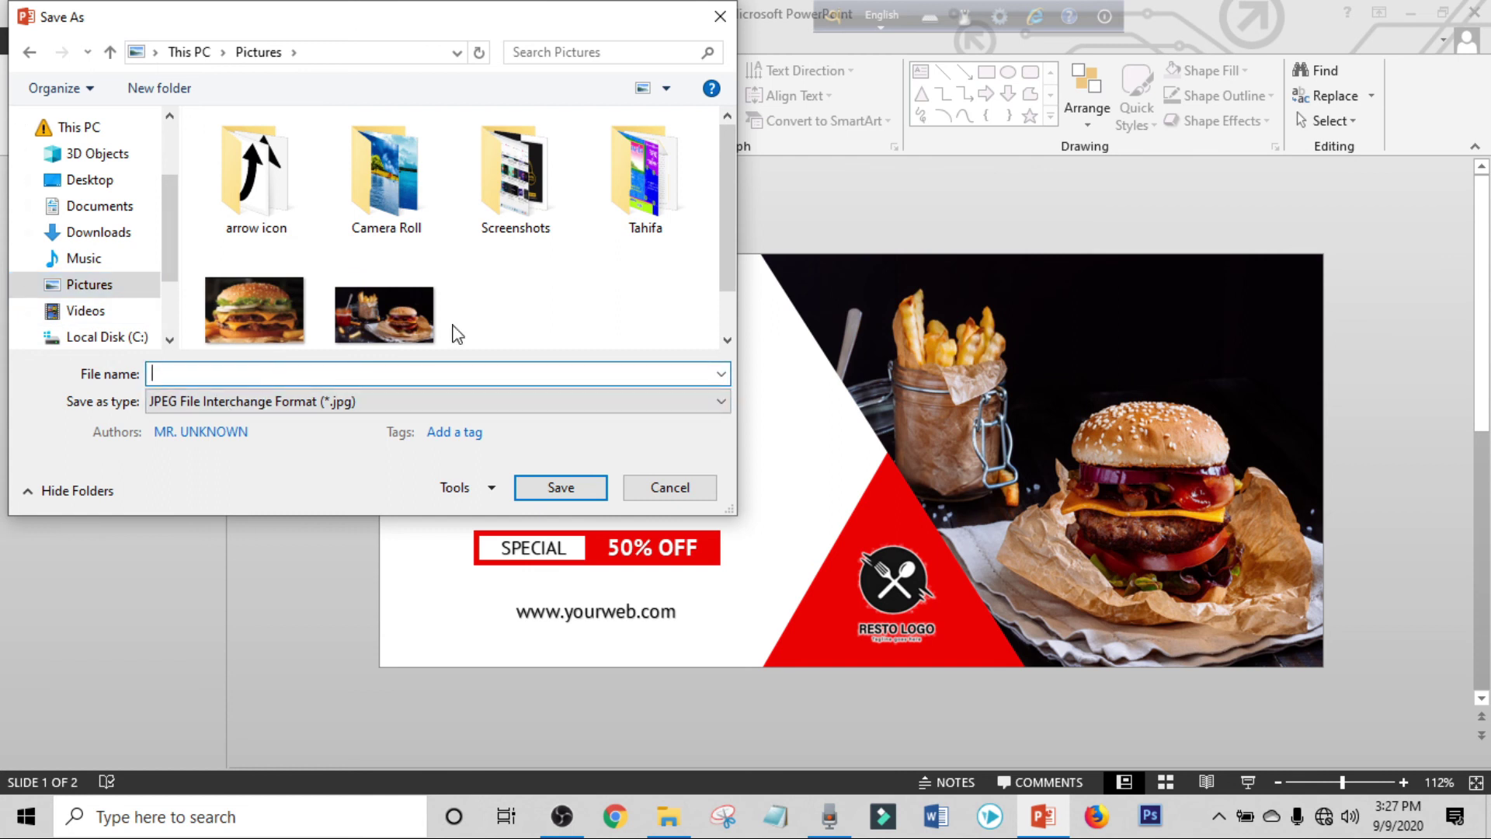
type("GIFT CARD")
left_click(559, 487)
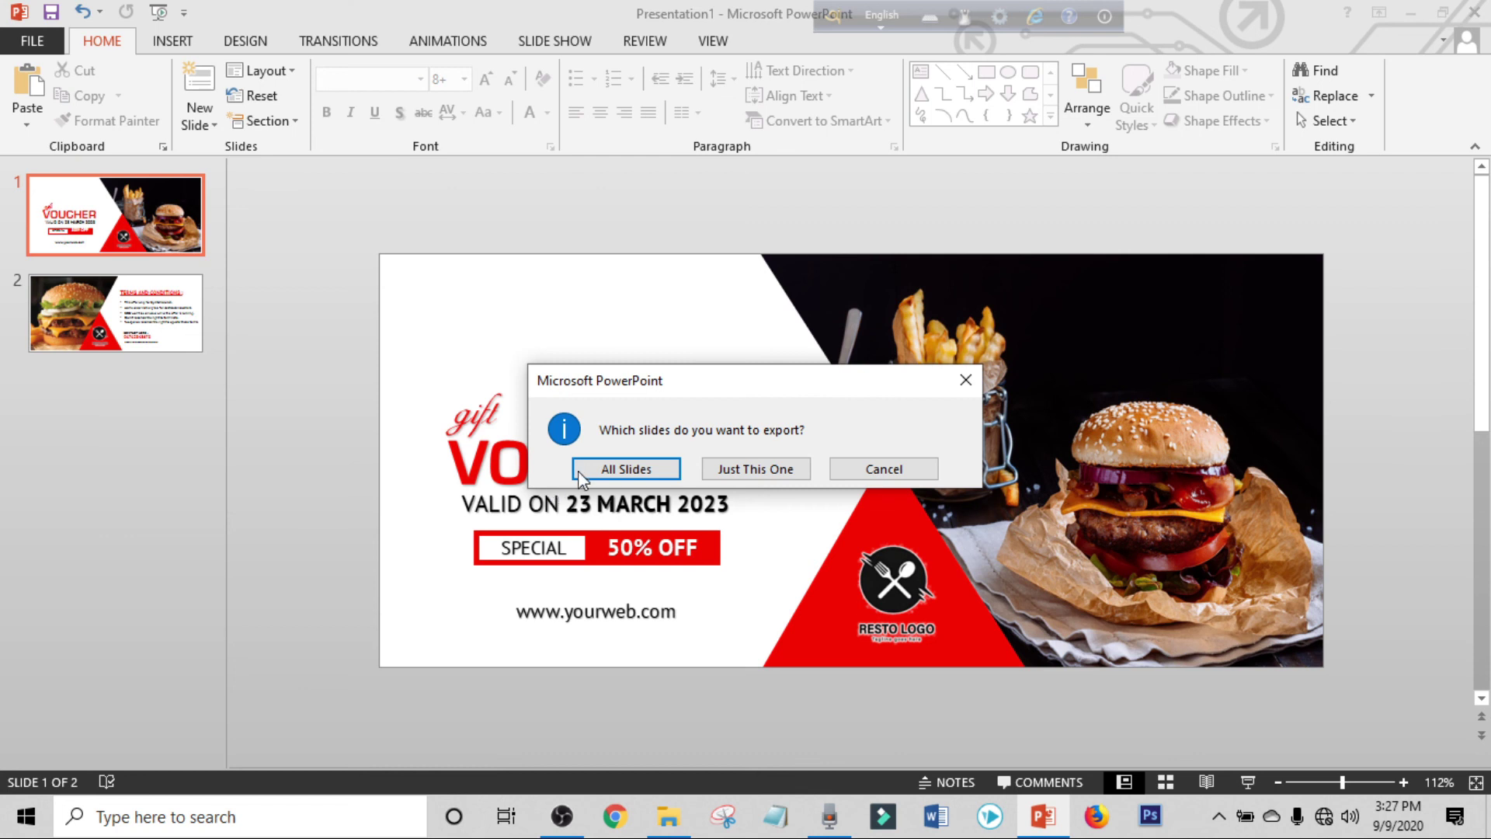
left_click(626, 470)
left_click(720, 455)
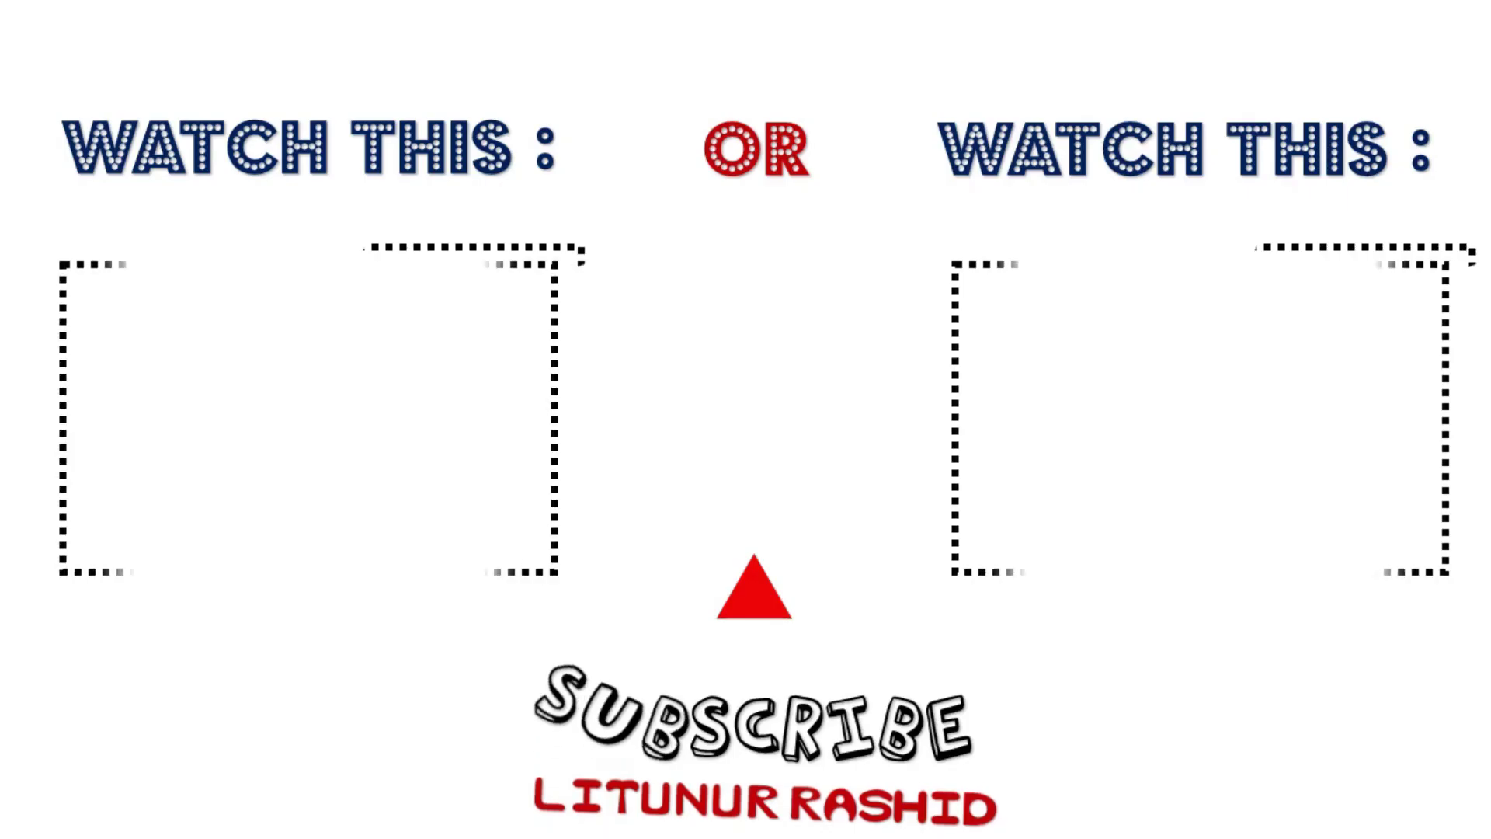